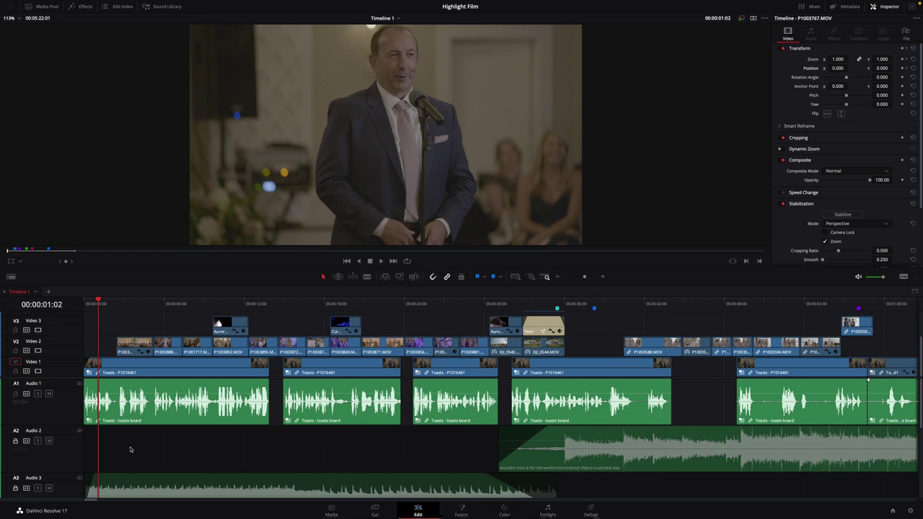
Step: Play back and scrub through the opening of the wedding highlight timeline
{"action": "left_click", "coordinate": [129, 450]}
{"action": "key", "text": "space"}
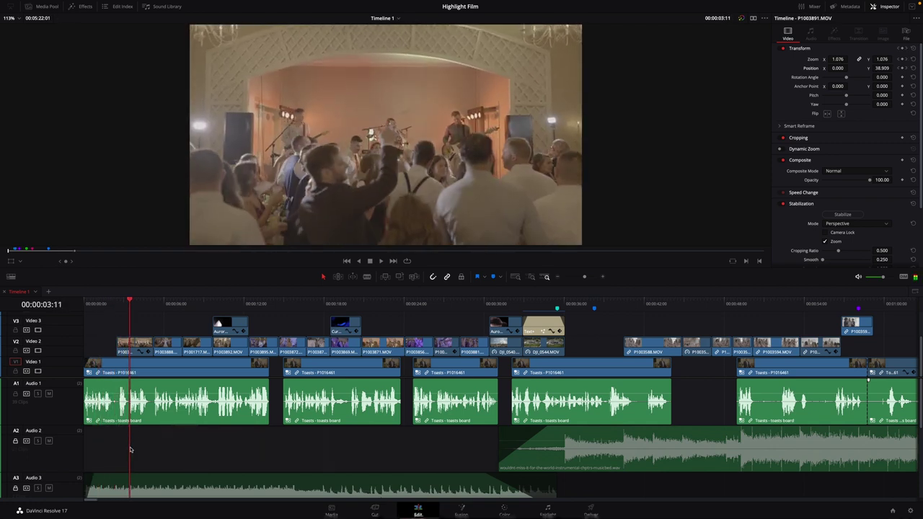
{"action": "key", "text": "space"}
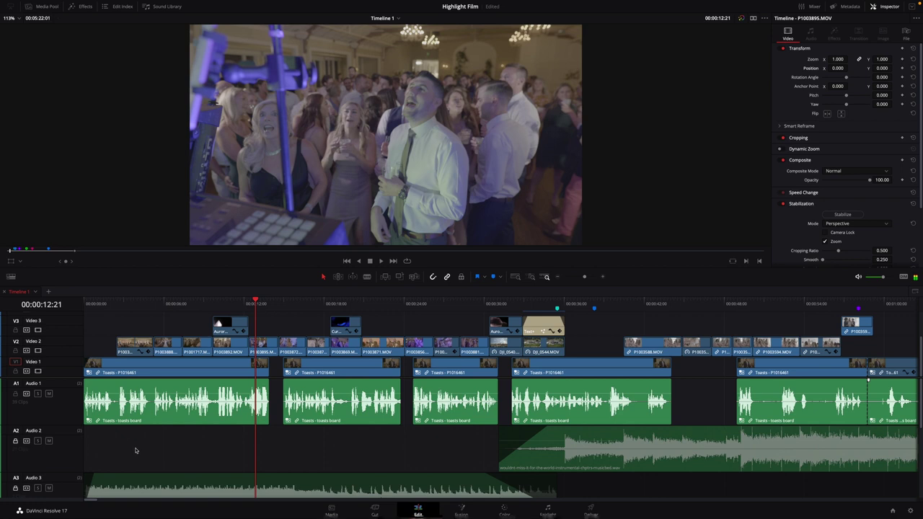
{"action": "left_click_drag", "start_coordinate": [106, 304], "coordinate": [77, 303]}
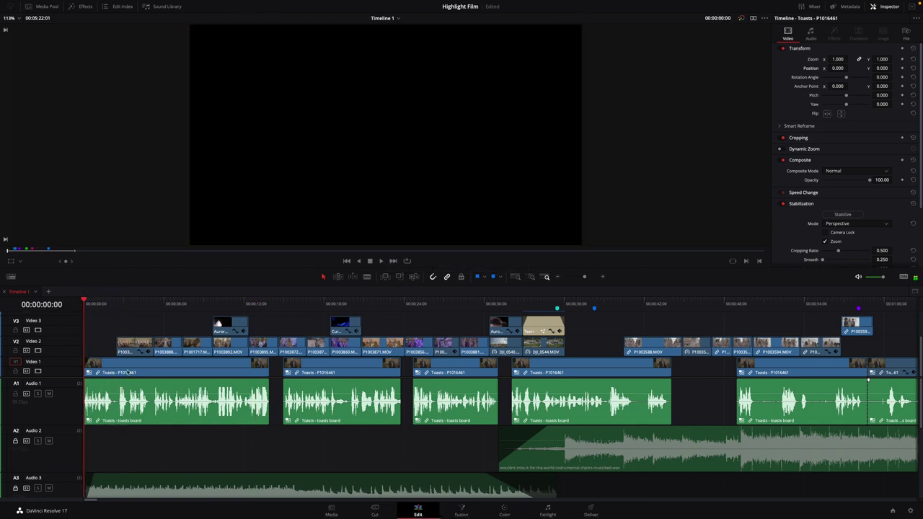
{"action": "scroll", "coordinate": [154, 411], "scroll_direction": "down", "scroll_amount": 4}
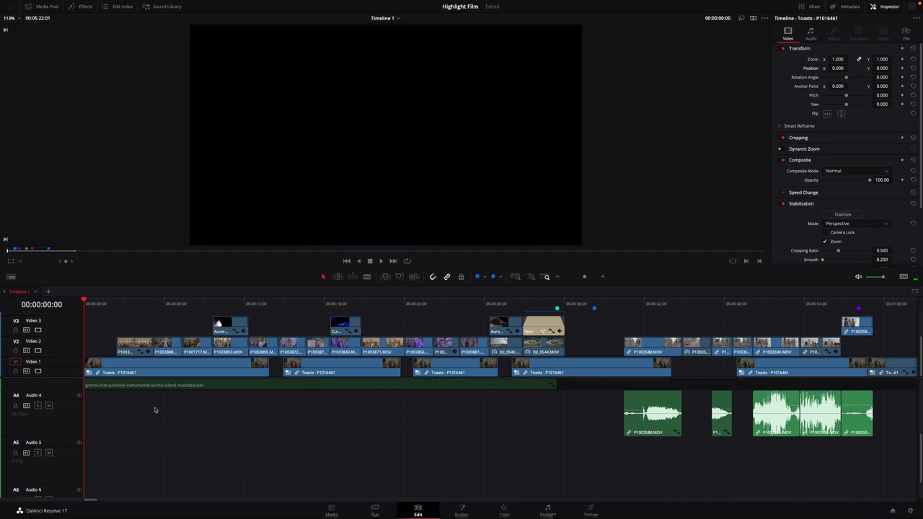
{"action": "scroll", "coordinate": [155, 410], "scroll_direction": "up", "scroll_amount": 2}
{"action": "scroll", "coordinate": [155, 415], "scroll_direction": "down", "scroll_amount": 2}
{"action": "scroll", "coordinate": [154, 418], "scroll_direction": "up", "scroll_amount": 2}
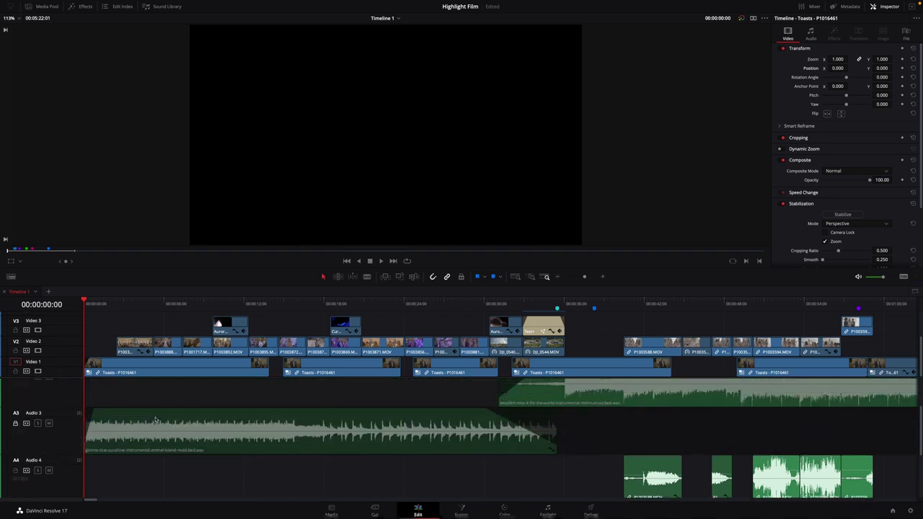
{"action": "scroll", "coordinate": [154, 420], "scroll_direction": "up", "scroll_amount": 2}
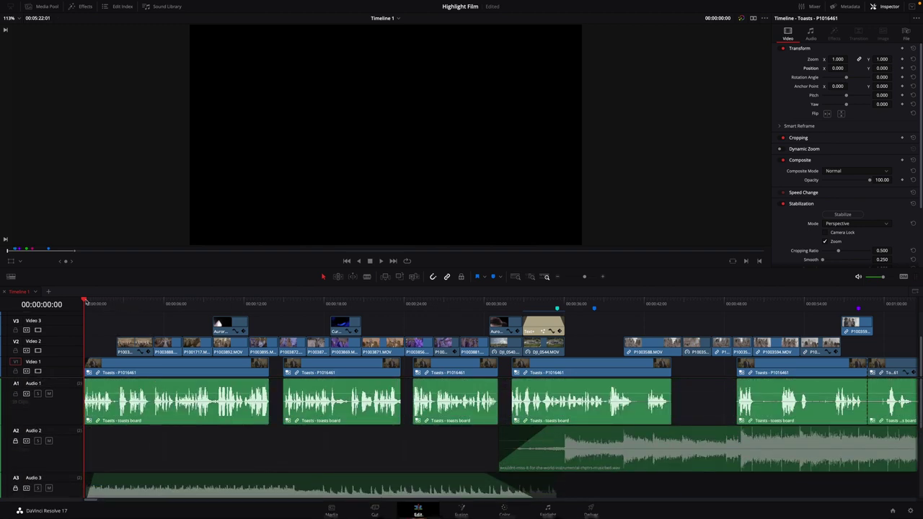
{"action": "left_click_drag", "start_coordinate": [84, 301], "coordinate": [43, 328]}
{"action": "key", "text": "space"}
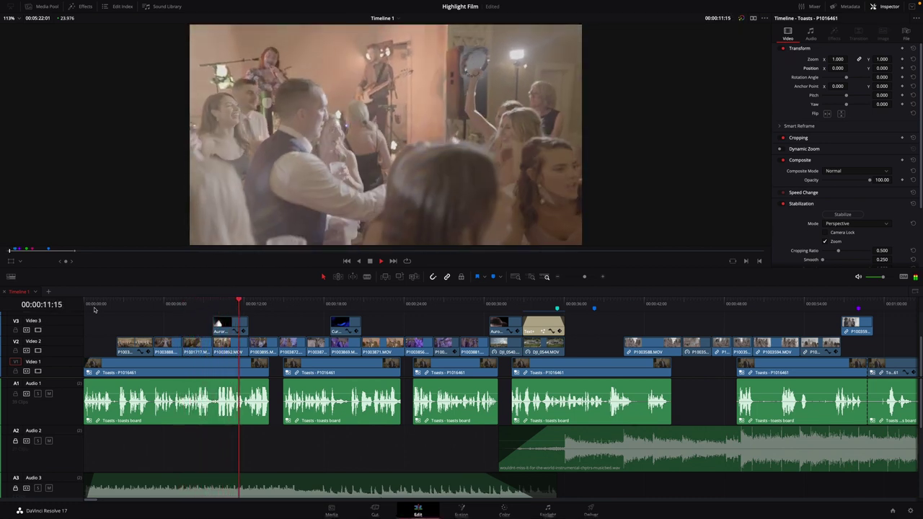
{"action": "key", "text": "space"}
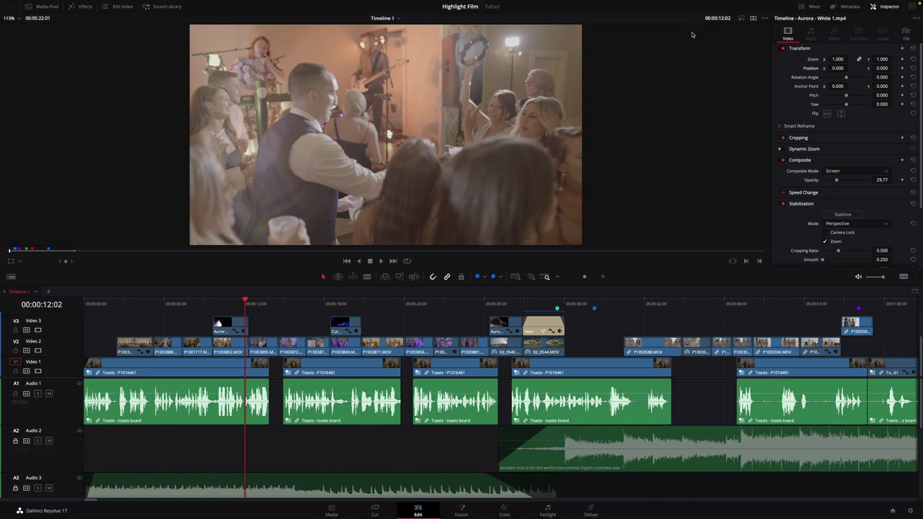
Step: Open the Sound Library beside the viewer and toggle its database selector
{"action": "left_click", "coordinate": [161, 8]}
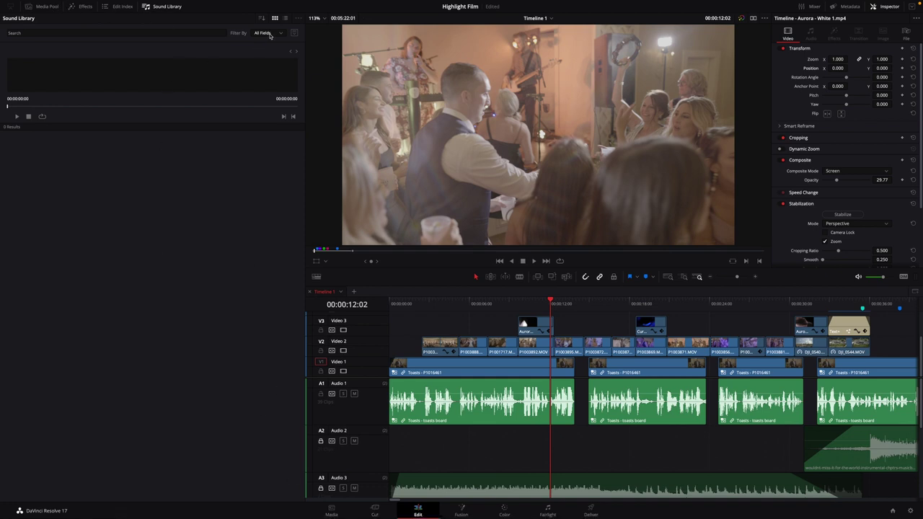
{"action": "left_click", "coordinate": [172, 34]}
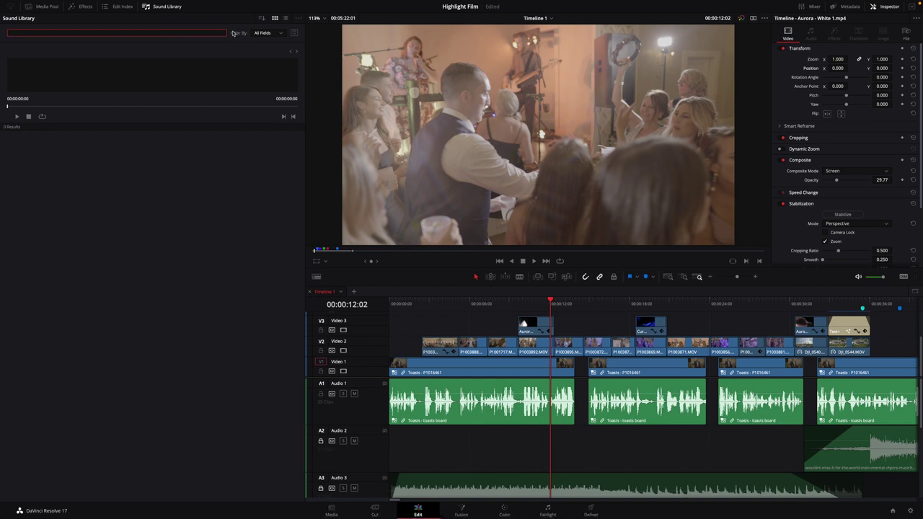
{"action": "left_click", "coordinate": [294, 34]}
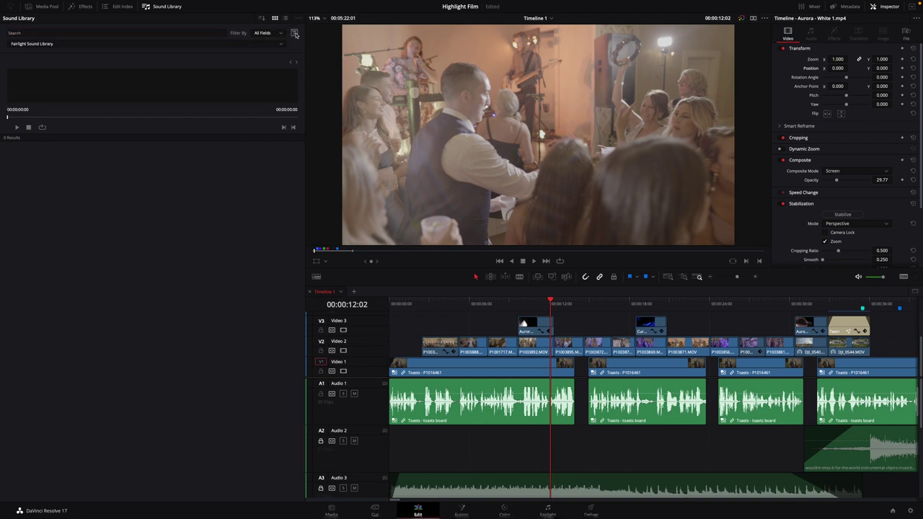
{"action": "left_click", "coordinate": [295, 34]}
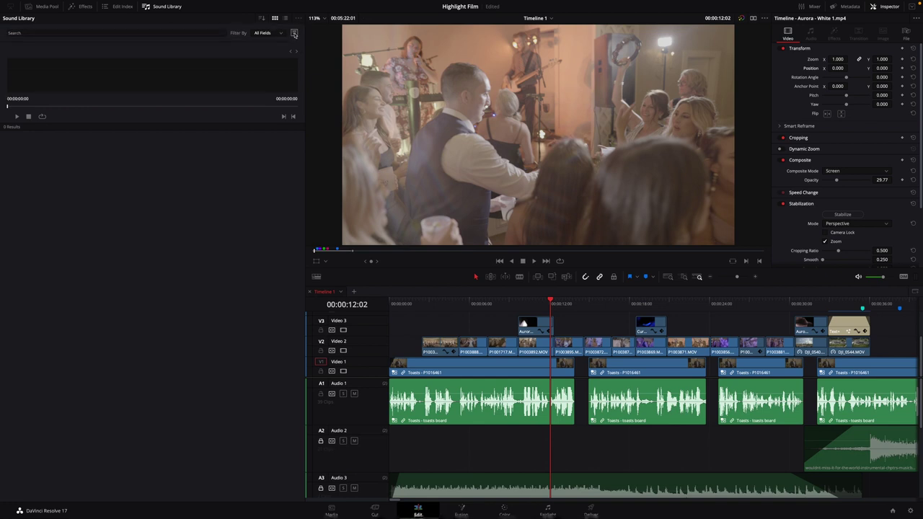
{"action": "left_click", "coordinate": [294, 33]}
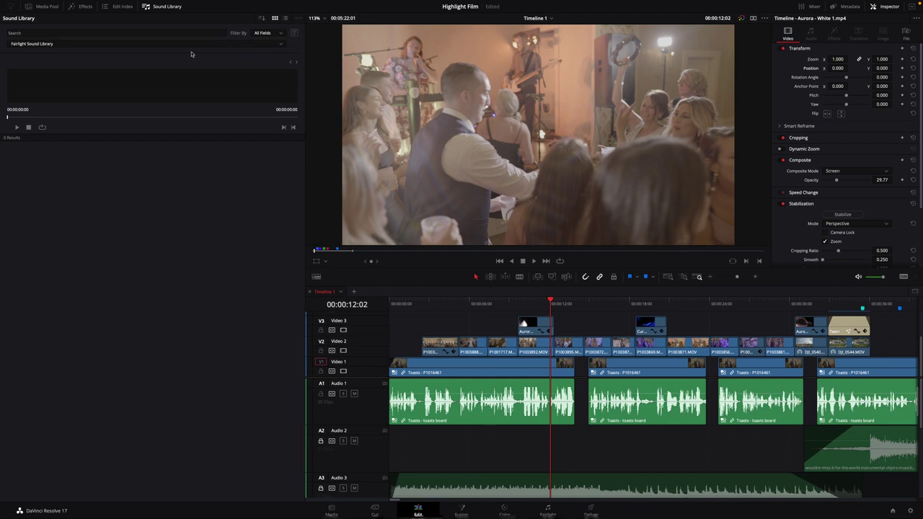
{"action": "left_click", "coordinate": [98, 44]}
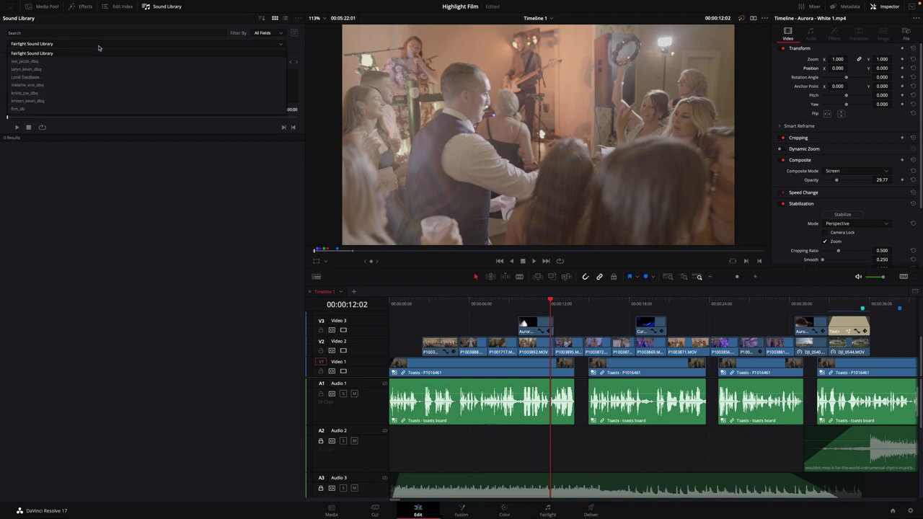
{"action": "left_click", "coordinate": [99, 47]}
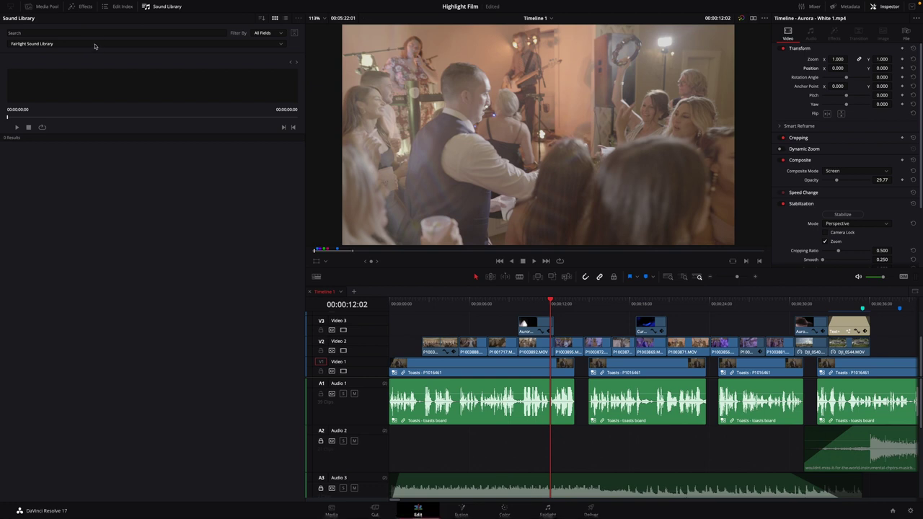
Step: Choose Local Database as the Sound Library's search database
{"action": "left_click", "coordinate": [92, 47]}
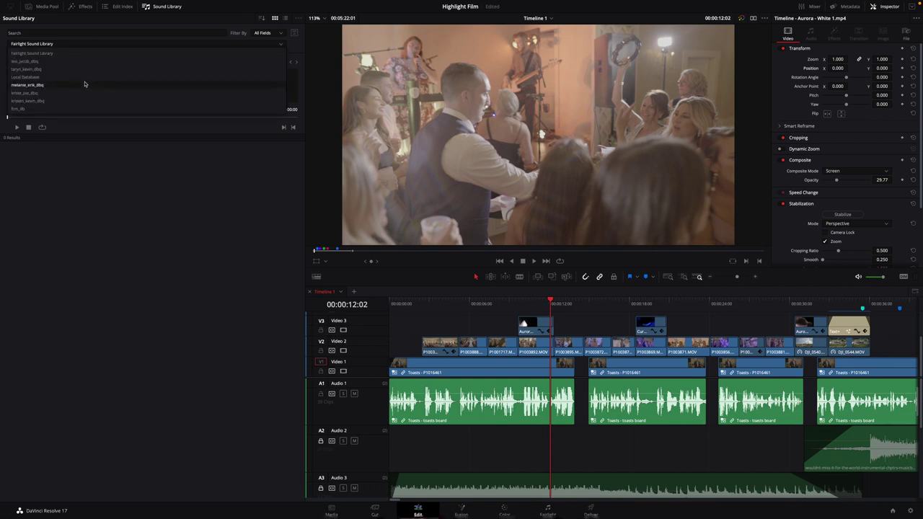
{"action": "left_click", "coordinate": [77, 76]}
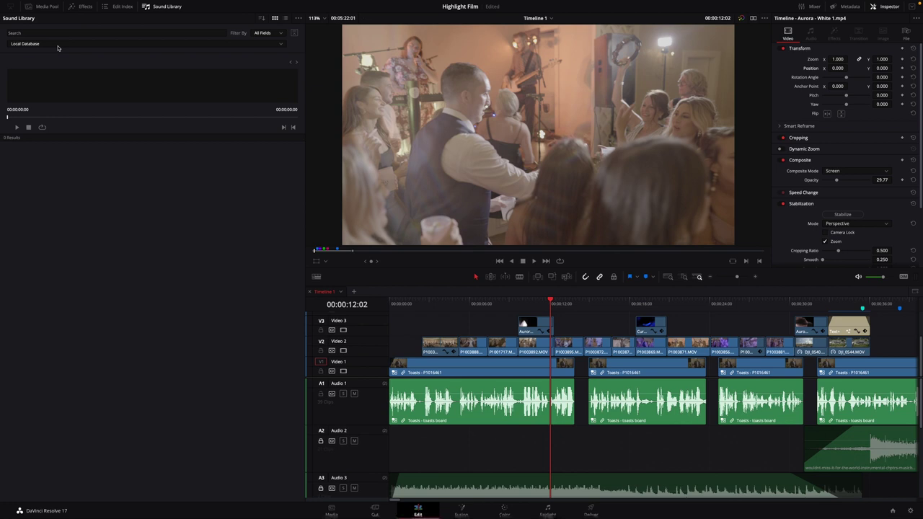
{"action": "left_click", "coordinate": [214, 45]}
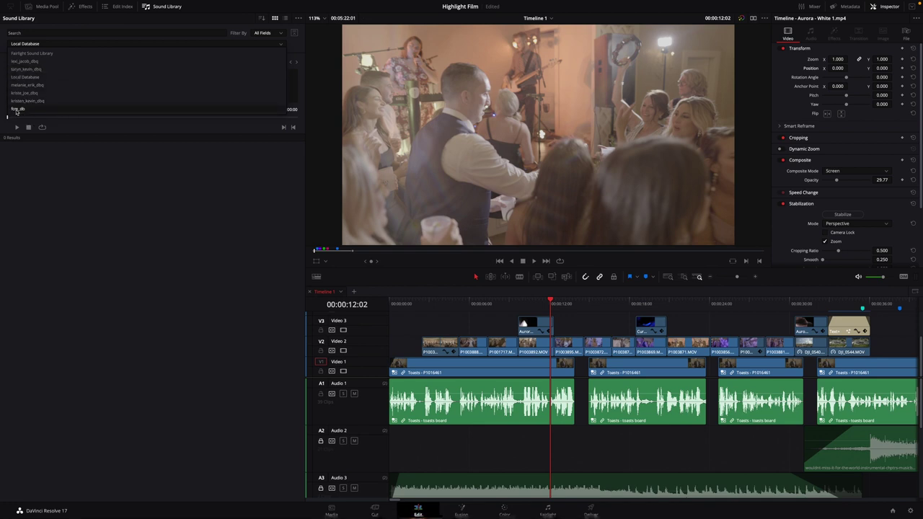
{"action": "left_click", "coordinate": [56, 45]}
{"action": "left_click", "coordinate": [48, 44]}
{"action": "left_click", "coordinate": [293, 46]}
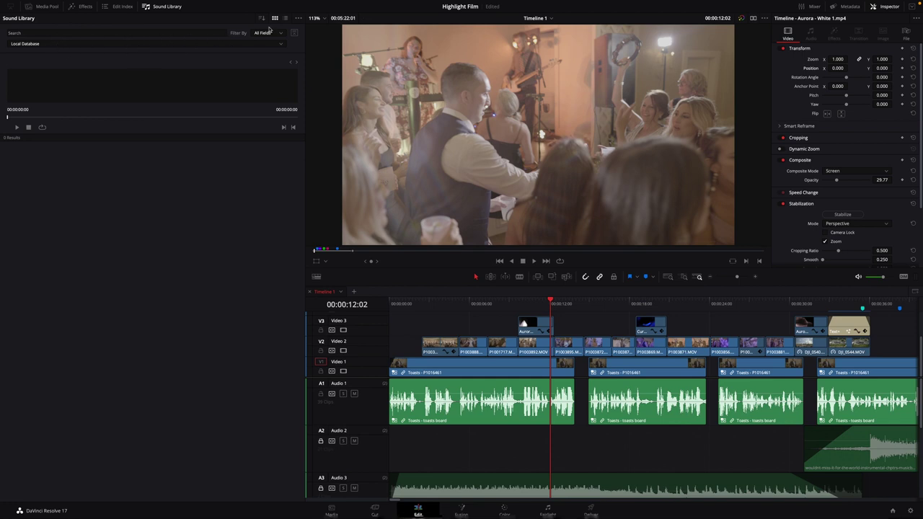
Step: Start adding a sound library folder, cancel it, and keep Local Database selected
{"action": "left_click", "coordinate": [298, 18]}
{"action": "left_click", "coordinate": [310, 27]}
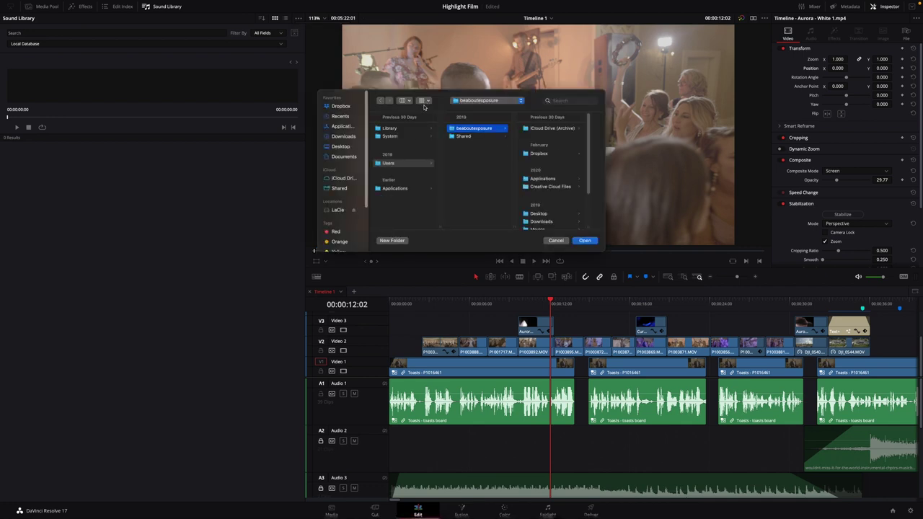
{"action": "left_click", "coordinate": [562, 241]}
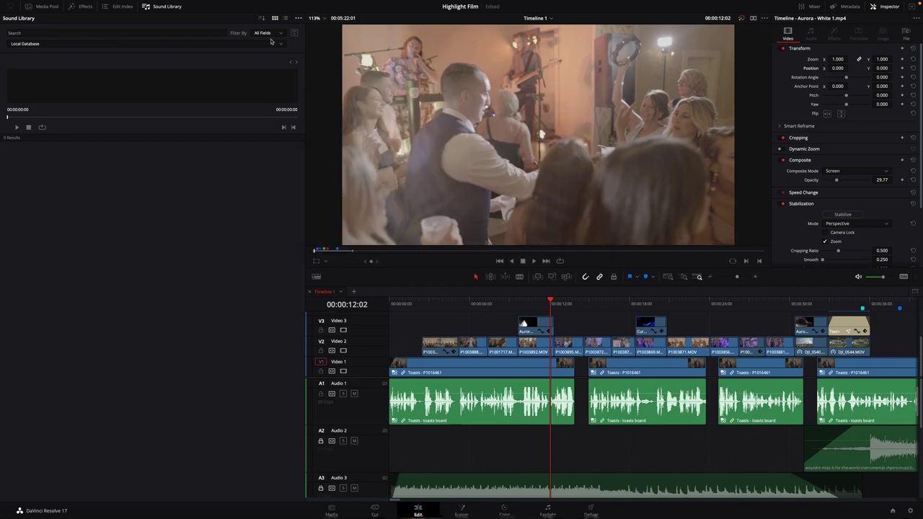
{"action": "left_click", "coordinate": [210, 44]}
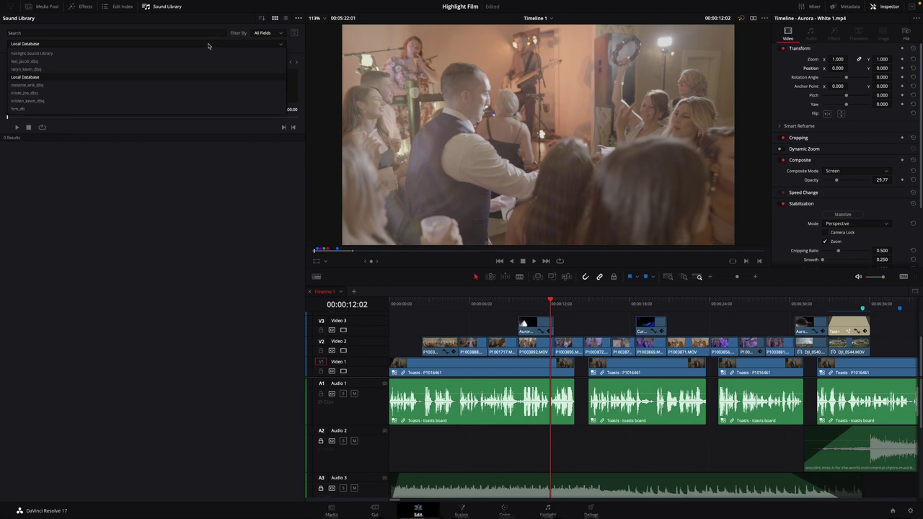
{"action": "left_click", "coordinate": [170, 78]}
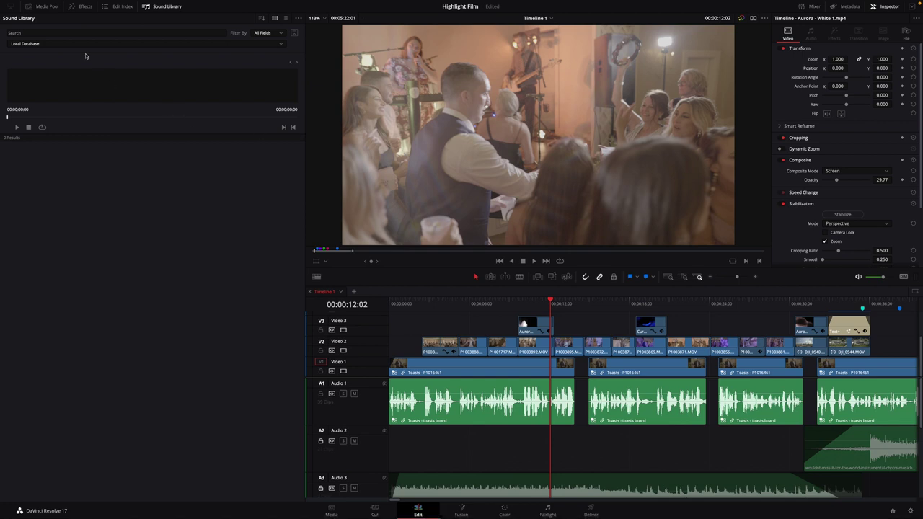
Step: Search the Sound Library for 'crowd walla' and preview the CROWD WALLA PARTY result
{"action": "left_click", "coordinate": [68, 32]}
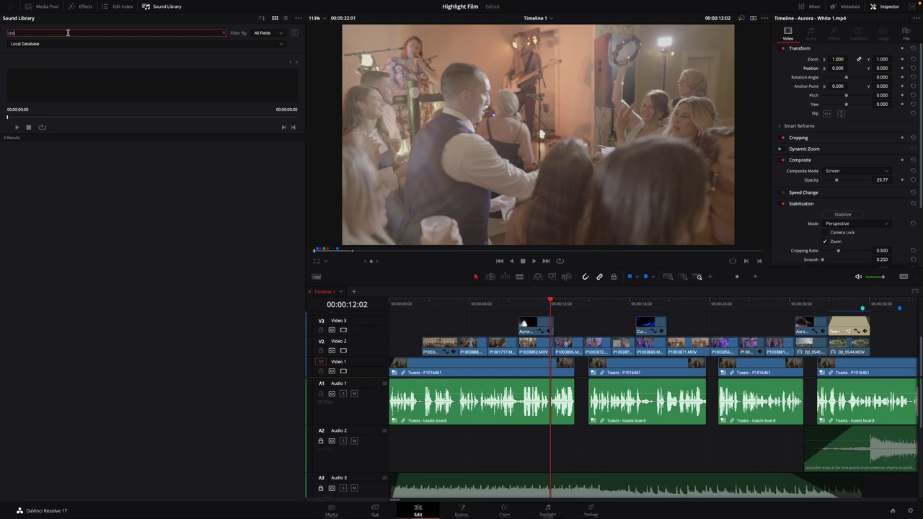
{"action": "key", "text": "Return"}
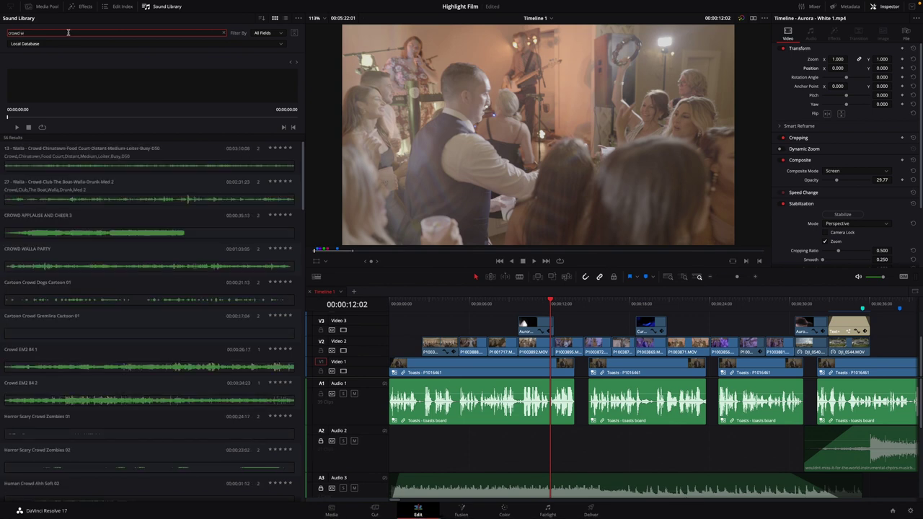
{"action": "key", "text": "Return"}
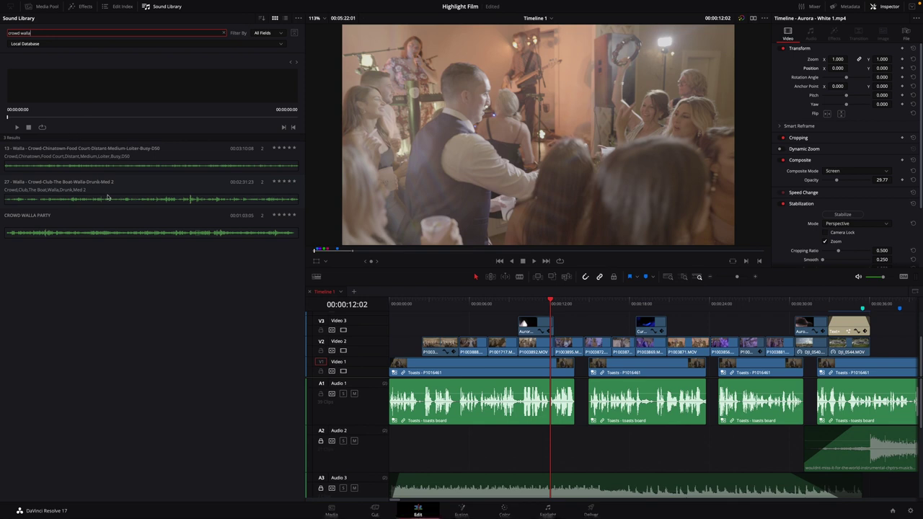
{"action": "left_click", "coordinate": [77, 234]}
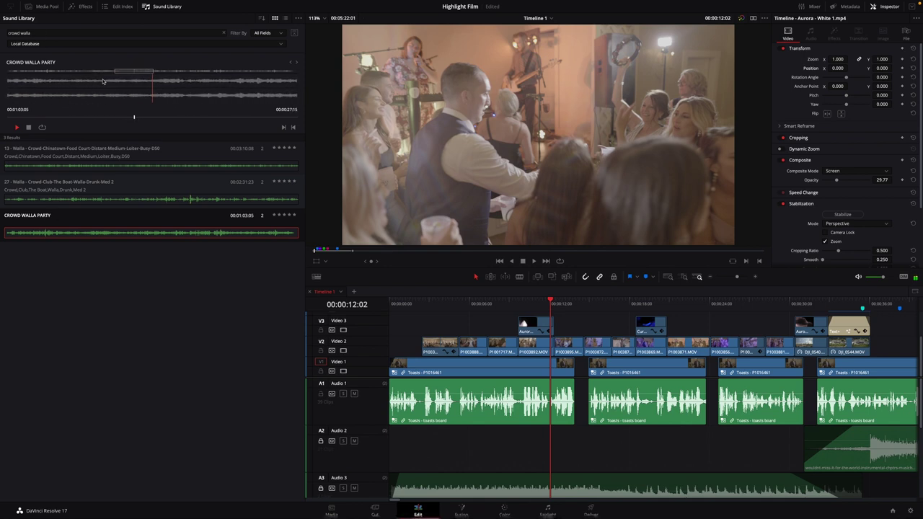
Step: Stop the walla preview and bring the Audio 5 track into view
{"action": "left_click", "coordinate": [29, 128]}
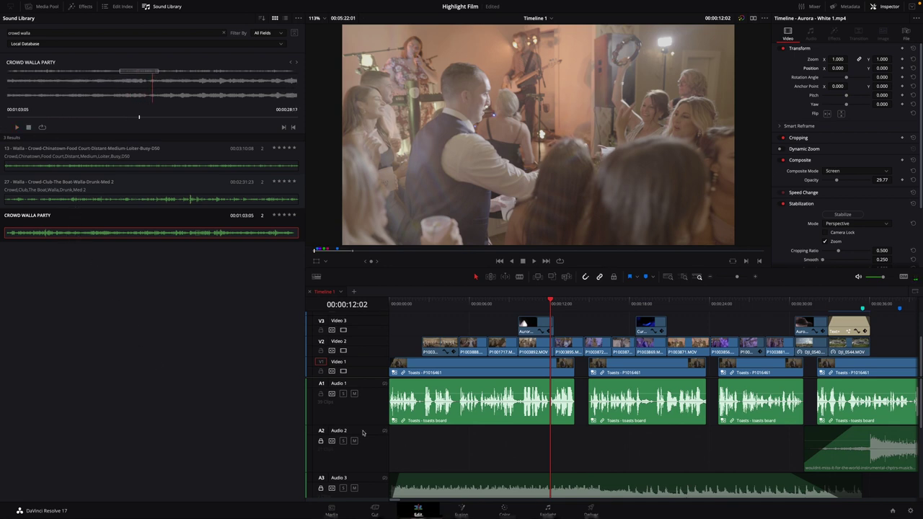
{"action": "scroll", "coordinate": [495, 407], "scroll_direction": "down", "scroll_amount": 3}
{"action": "scroll", "coordinate": [494, 406], "scroll_direction": "down", "scroll_amount": 2}
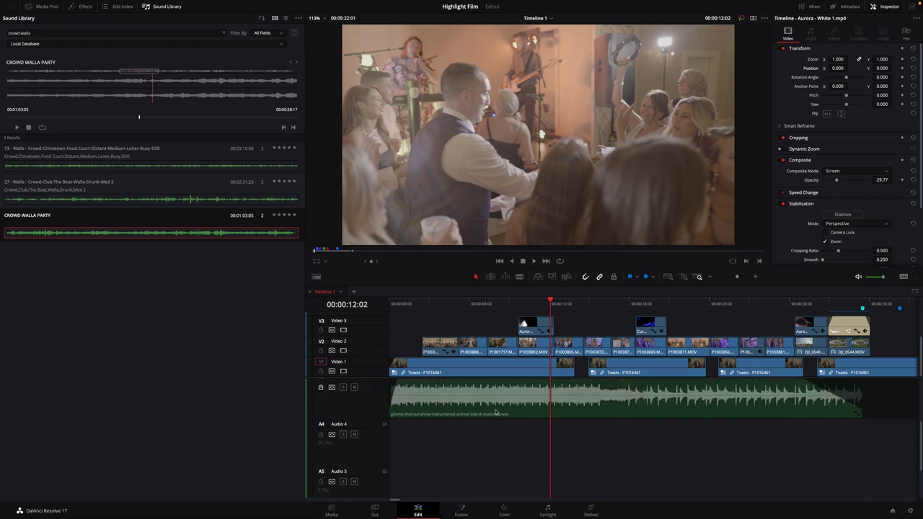
{"action": "left_click_drag", "start_coordinate": [399, 499], "coordinate": [424, 500]}
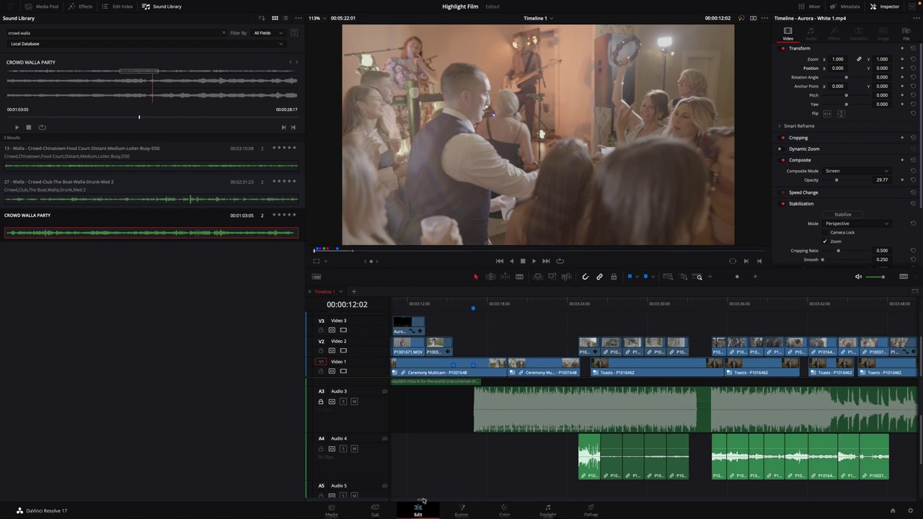
{"action": "left_click_drag", "start_coordinate": [423, 500], "coordinate": [382, 499]}
{"action": "scroll", "coordinate": [413, 444], "scroll_direction": "down", "scroll_amount": 2}
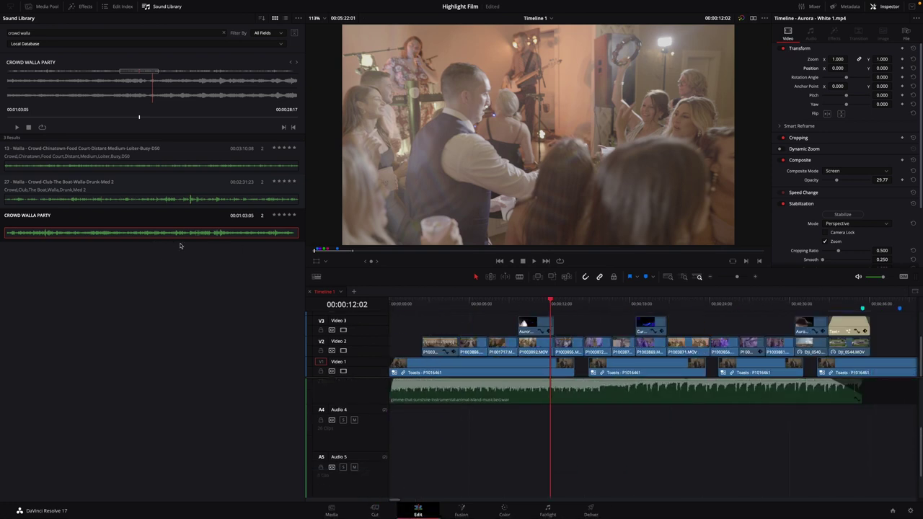
{"action": "left_click", "coordinate": [336, 483]}
Step: Place the CROWD WALLA PARTY clip on Audio 5 and adjust its start
{"action": "right_click", "coordinate": [336, 483]}
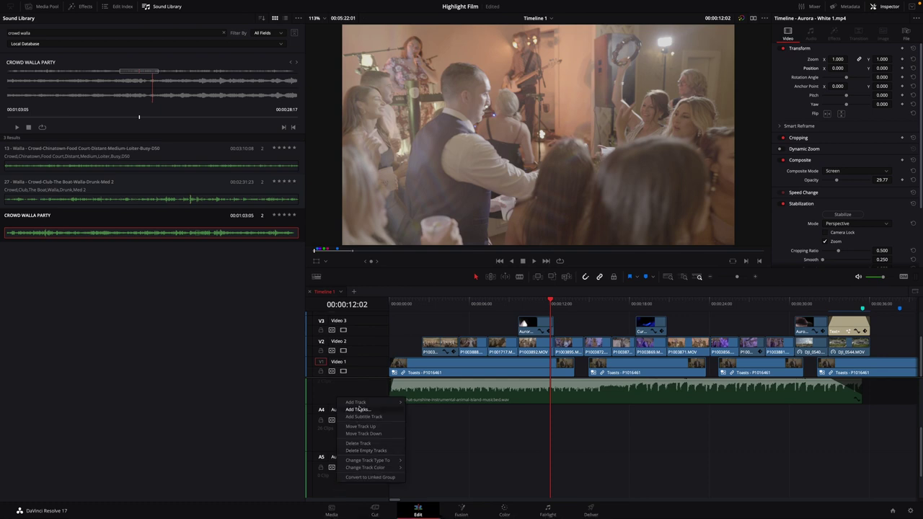
{"action": "mouse_move", "coordinate": [402, 402]}
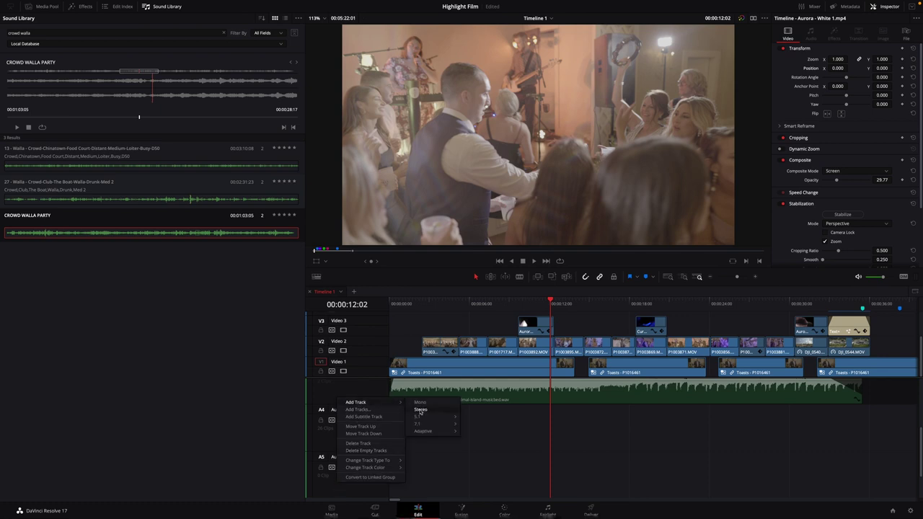
{"action": "left_click", "coordinate": [257, 361]}
{"action": "left_click_drag", "start_coordinate": [108, 232], "coordinate": [393, 472]}
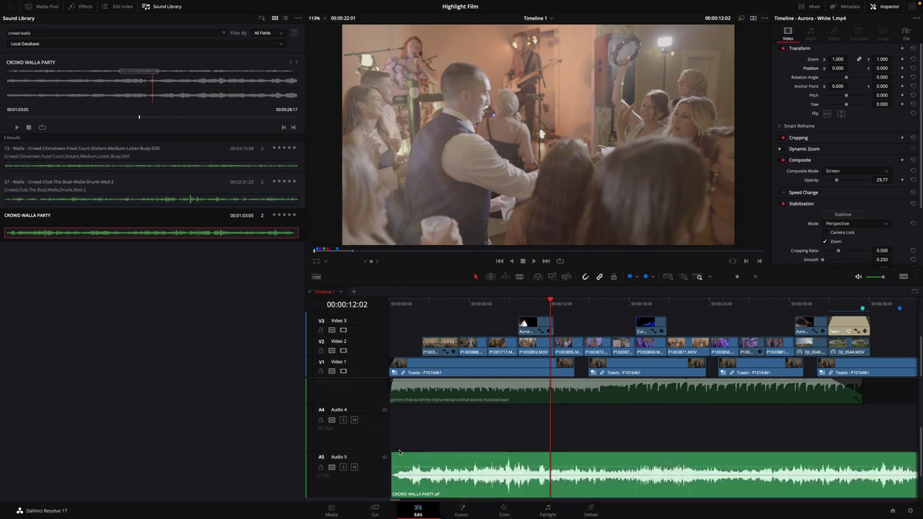
{"action": "mouse_move", "coordinate": [394, 460]}
{"action": "left_mouse_down"}
{"action": "mouse_move", "coordinate": [427, 464]}
{"action": "mouse_move", "coordinate": [394, 463]}
{"action": "left_mouse_up"}
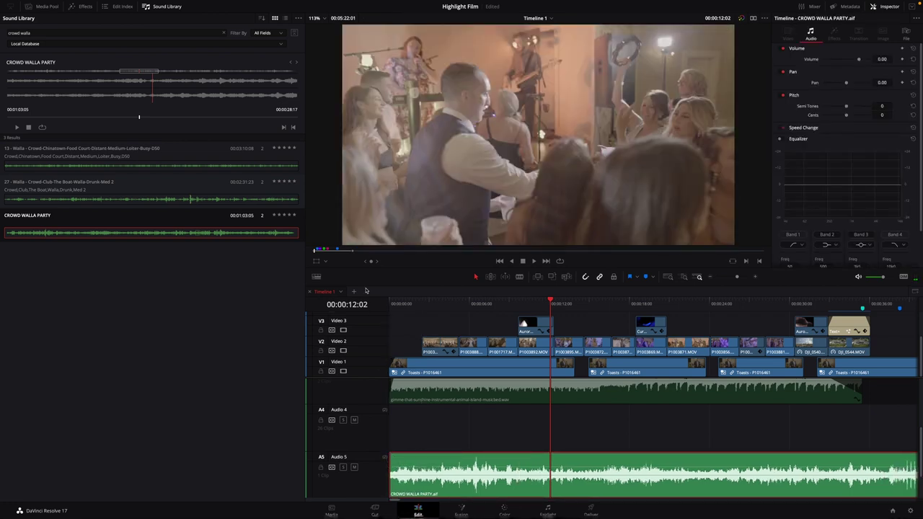
Step: Close the Sound Library and show a widened audio mixer beside the timeline
{"action": "left_click", "coordinate": [390, 301]}
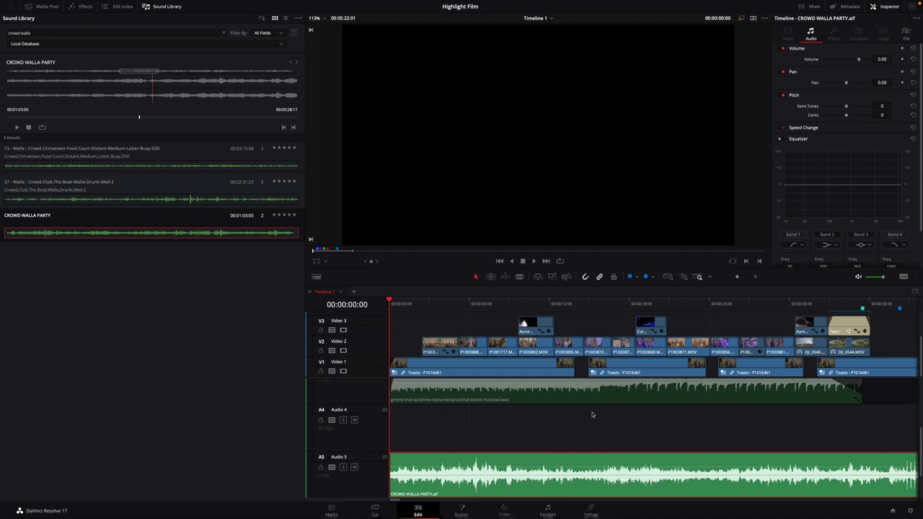
{"action": "left_click", "coordinate": [161, 6]}
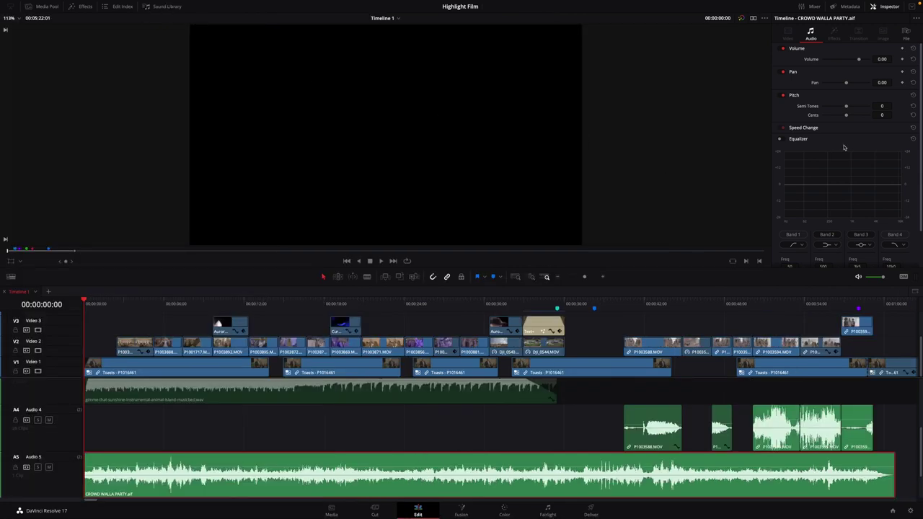
{"action": "mouse_move", "coordinate": [806, 6]}
{"action": "left_click", "coordinate": [812, 7]}
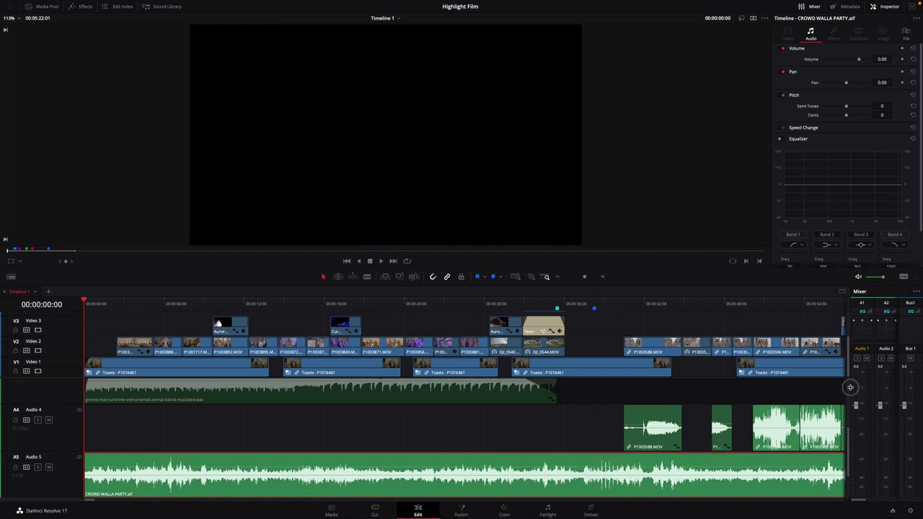
{"action": "left_click_drag", "start_coordinate": [848, 387], "coordinate": [719, 398]}
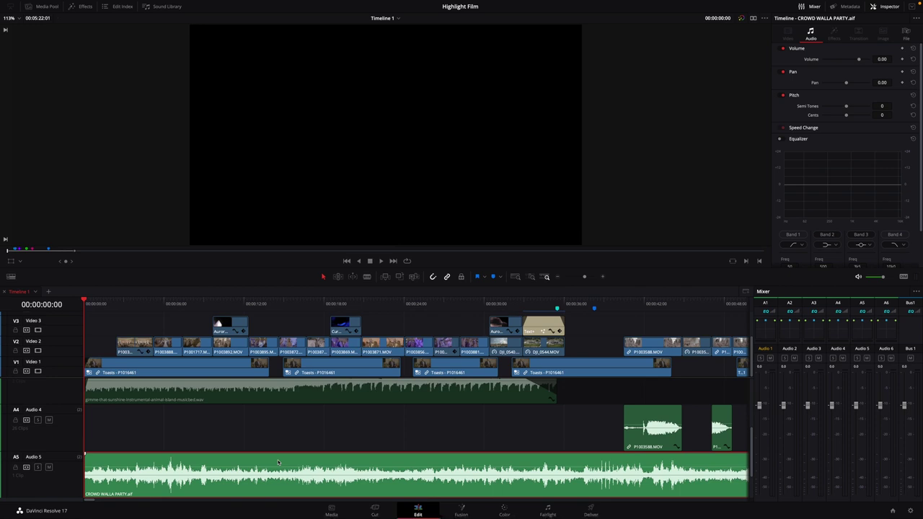
Step: Lower the crowd clip's volume to -12.38 dB, then further to -18.93 dB
{"action": "key", "text": "space"}
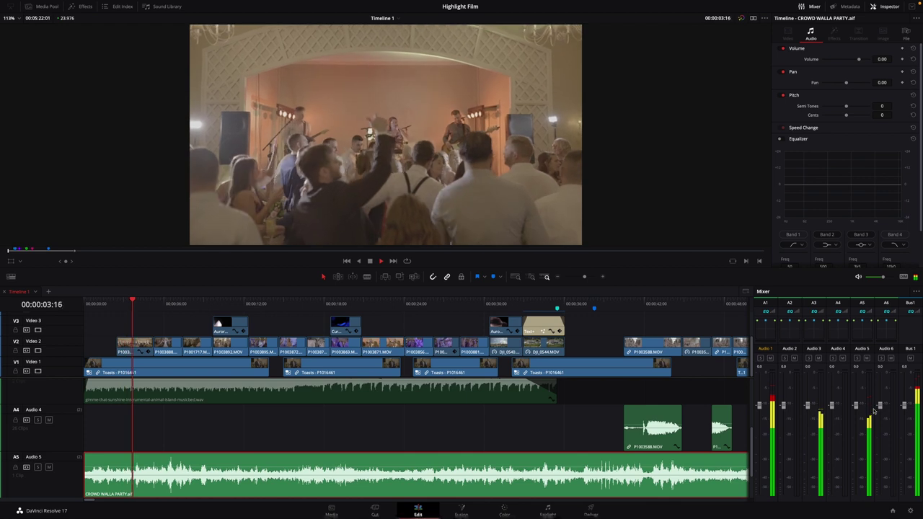
{"action": "key", "text": "space"}
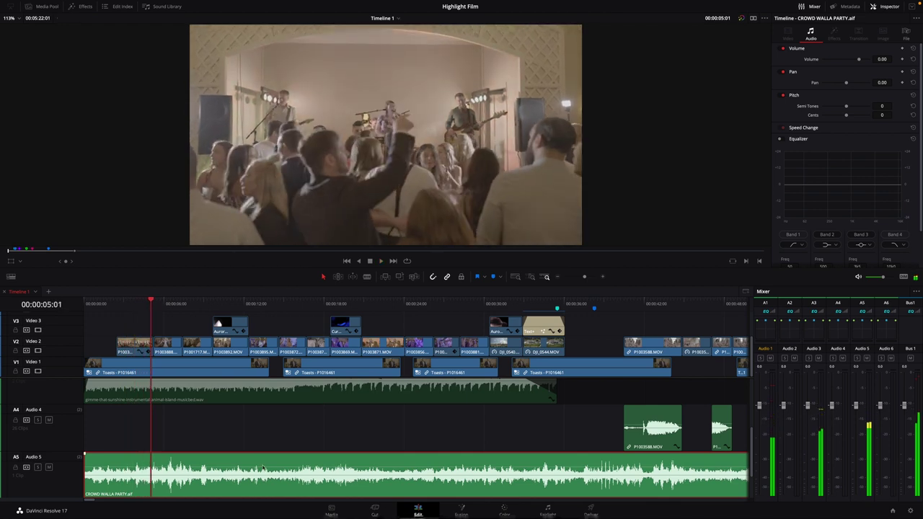
{"action": "left_click_drag", "start_coordinate": [263, 467], "coordinate": [261, 474]}
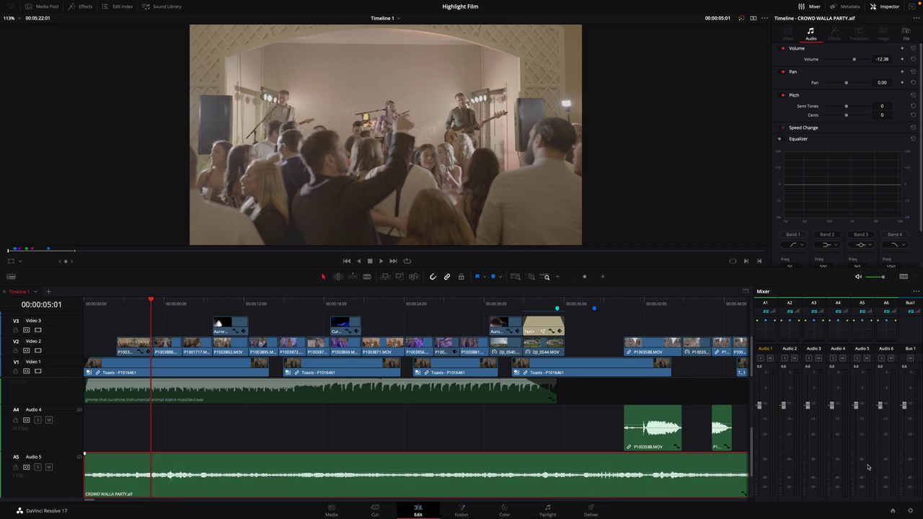
{"action": "key", "text": "space"}
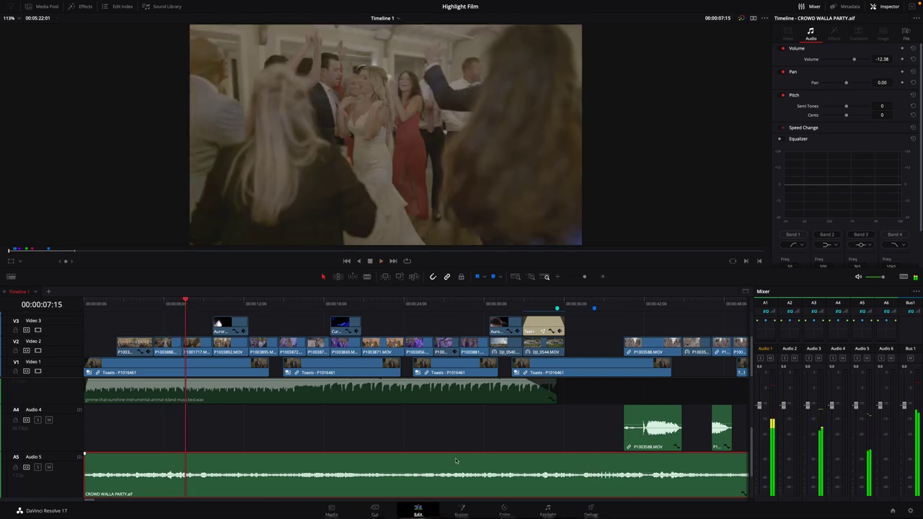
{"action": "key", "text": "space"}
{"action": "mouse_move", "coordinate": [423, 472]}
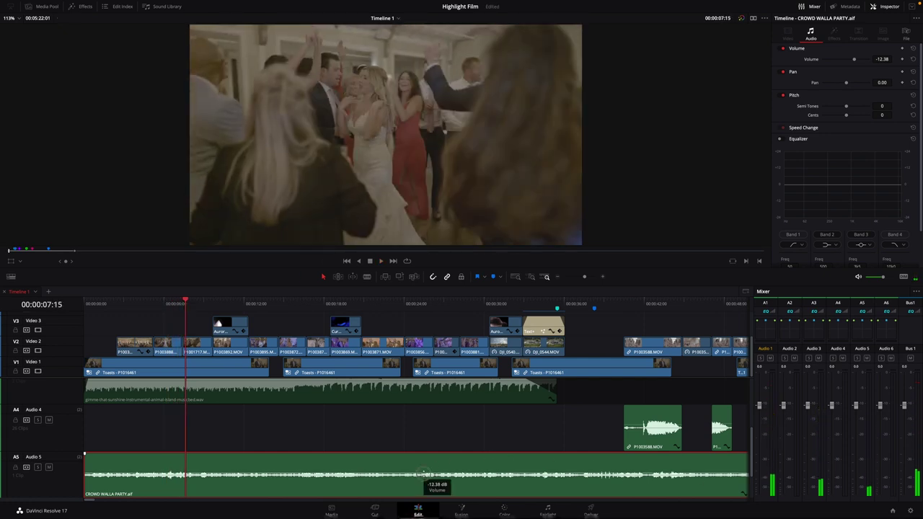
{"action": "left_click_drag", "start_coordinate": [424, 472], "coordinate": [423, 478]}
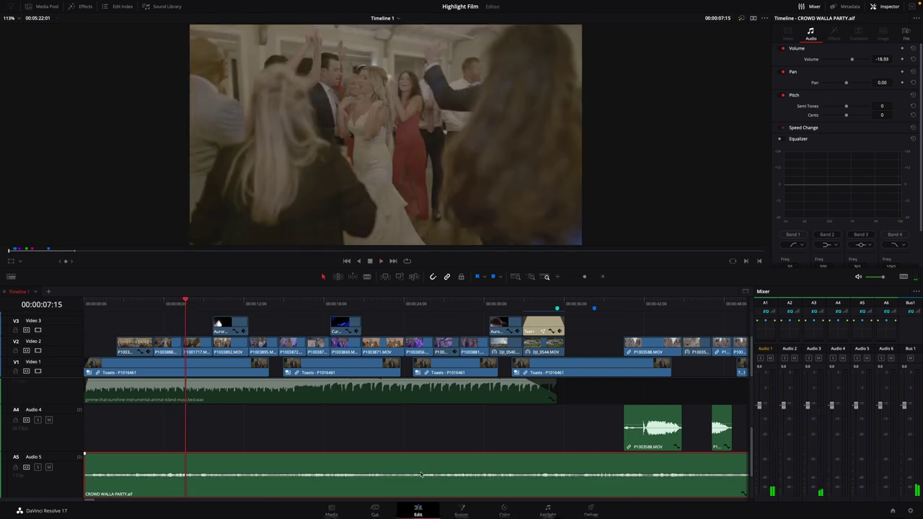
Step: Play back and scrub the edit to check the crowd level, ending at the start
{"action": "left_click", "coordinate": [94, 303]}
{"action": "key", "text": "space"}
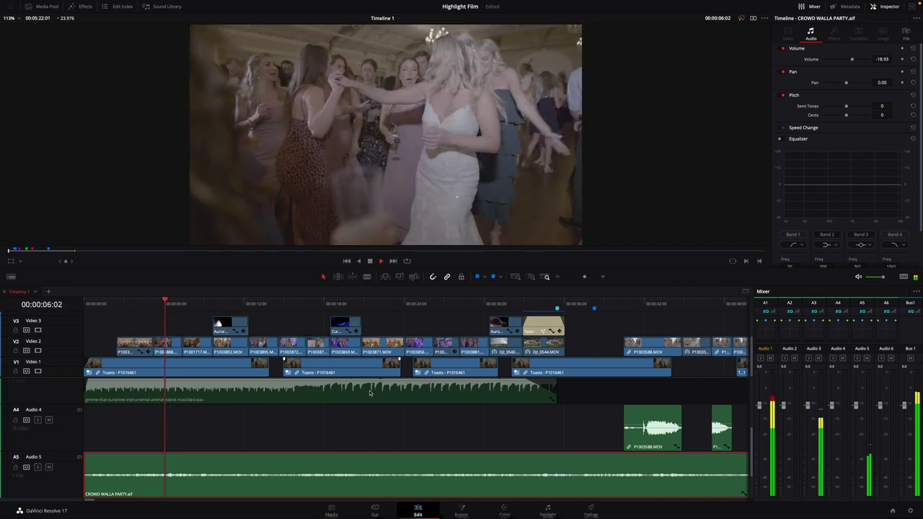
{"action": "key", "text": "space"}
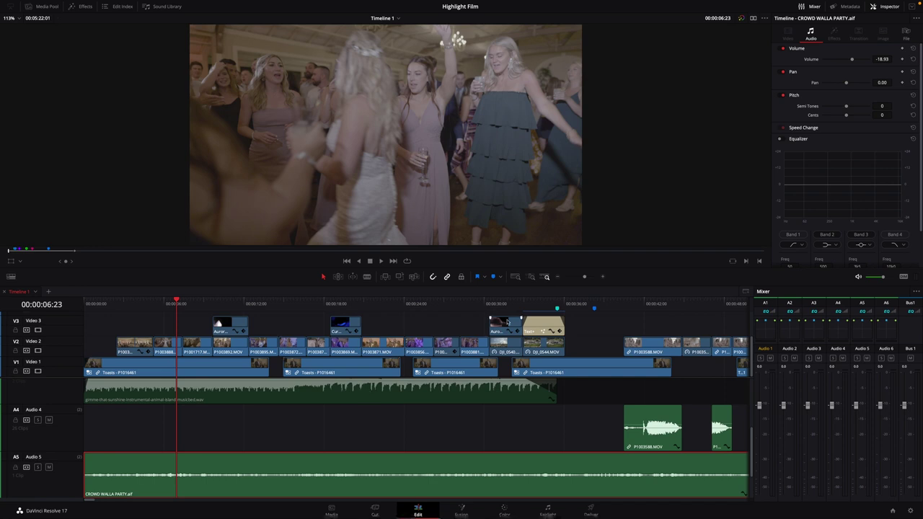
{"action": "left_click", "coordinate": [489, 302]}
{"action": "left_click_drag", "start_coordinate": [489, 302], "coordinate": [487, 345]}
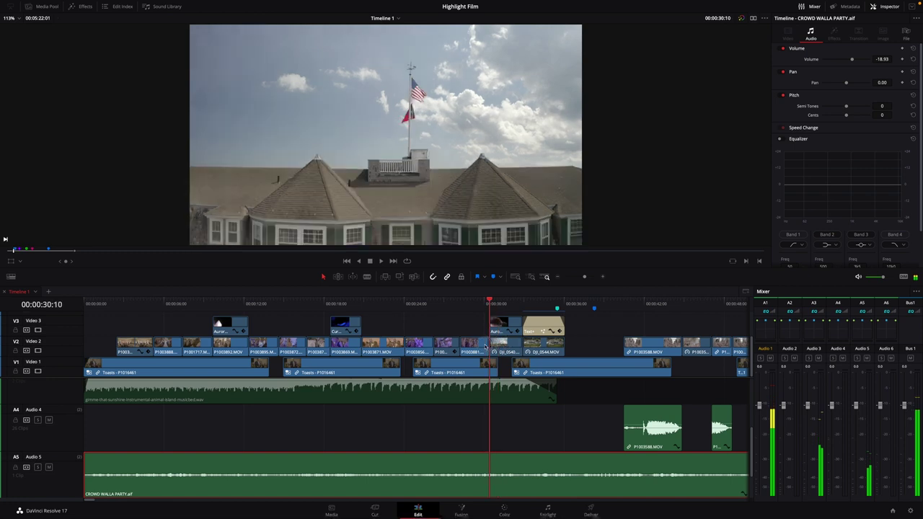
{"action": "left_click", "coordinate": [122, 344]}
{"action": "left_click", "coordinate": [92, 344]}
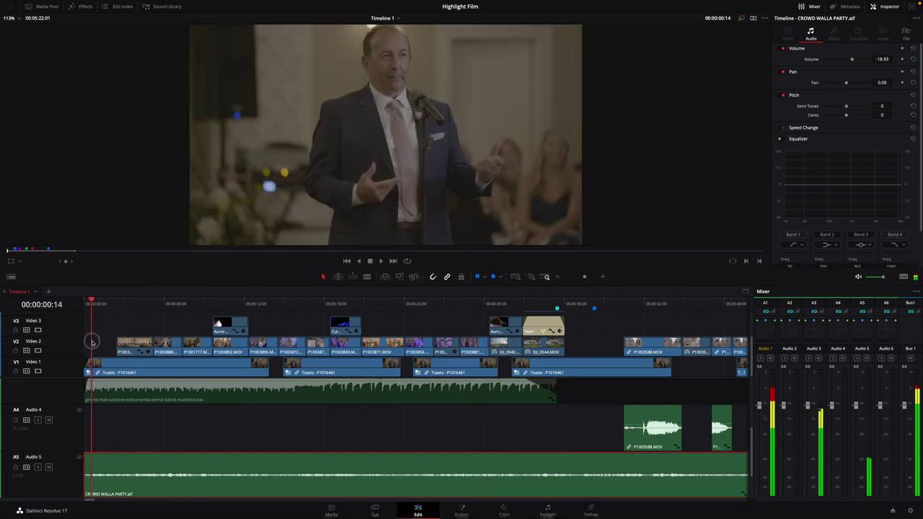
{"action": "left_click", "coordinate": [84, 343]}
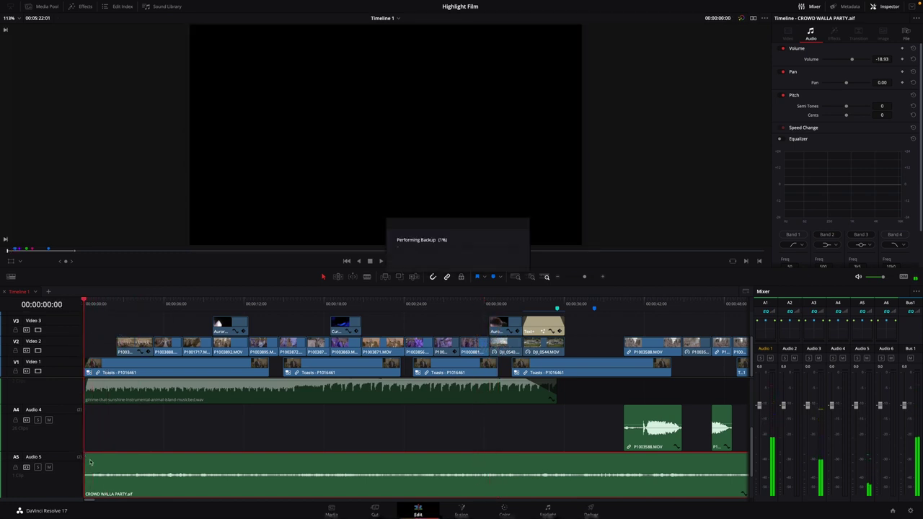
Step: Adjust the crowd clip's start and locate the 00:00:31:02 cut point
{"action": "left_click_drag", "start_coordinate": [85, 456], "coordinate": [88, 455]}
{"action": "key", "text": "space"}
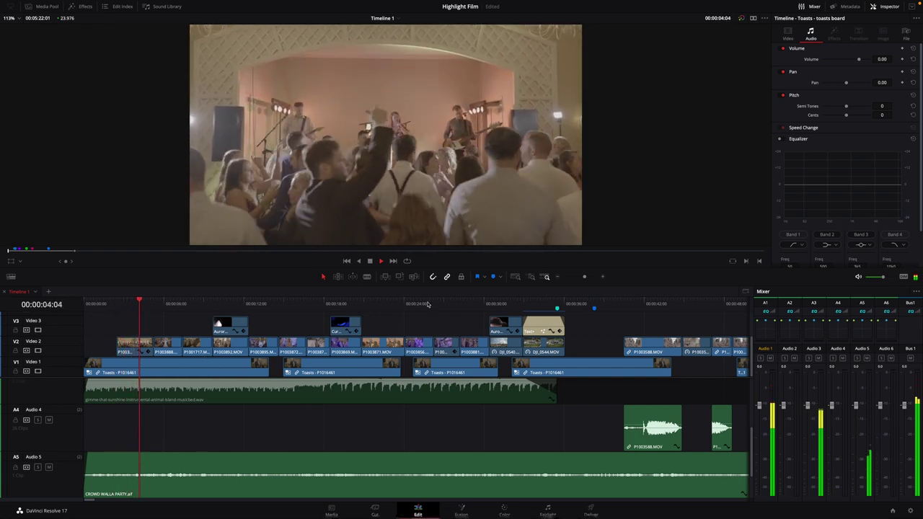
{"action": "left_click", "coordinate": [490, 302]}
{"action": "left_click", "coordinate": [497, 302]}
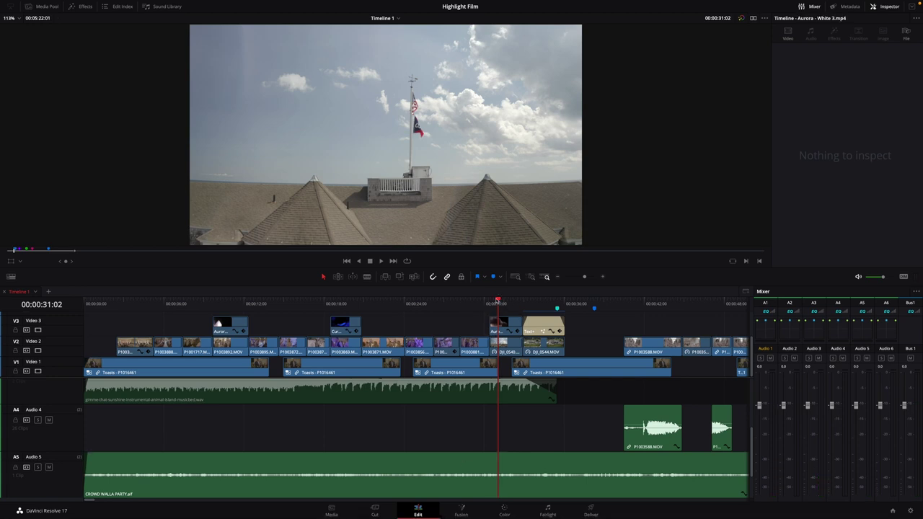
{"action": "mouse_move", "coordinate": [498, 302]}
{"action": "left_mouse_down"}
{"action": "mouse_move", "coordinate": [487, 303]}
{"action": "mouse_move", "coordinate": [495, 303]}
{"action": "left_mouse_up"}
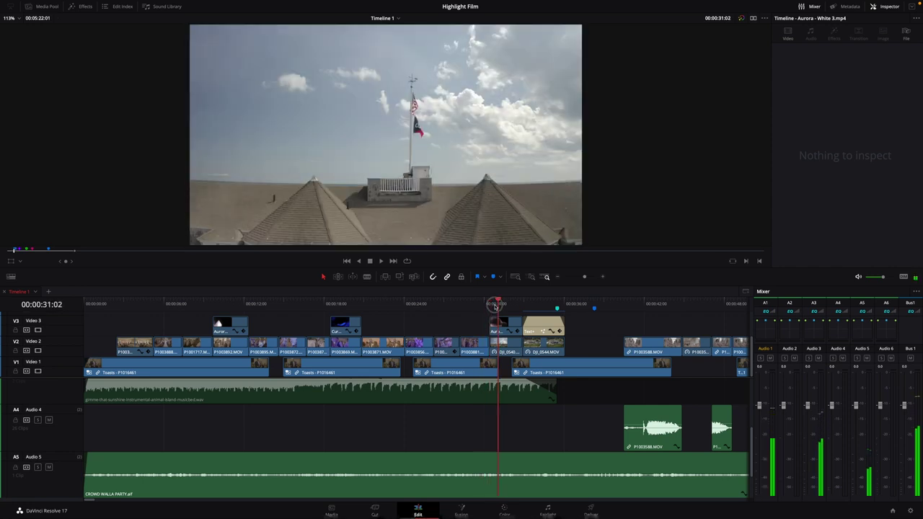
Step: Split the crowd clip at 00:00:31:02, delete its tail, and add a short fade-out
{"action": "key", "text": "b"}
{"action": "left_click", "coordinate": [498, 464]}
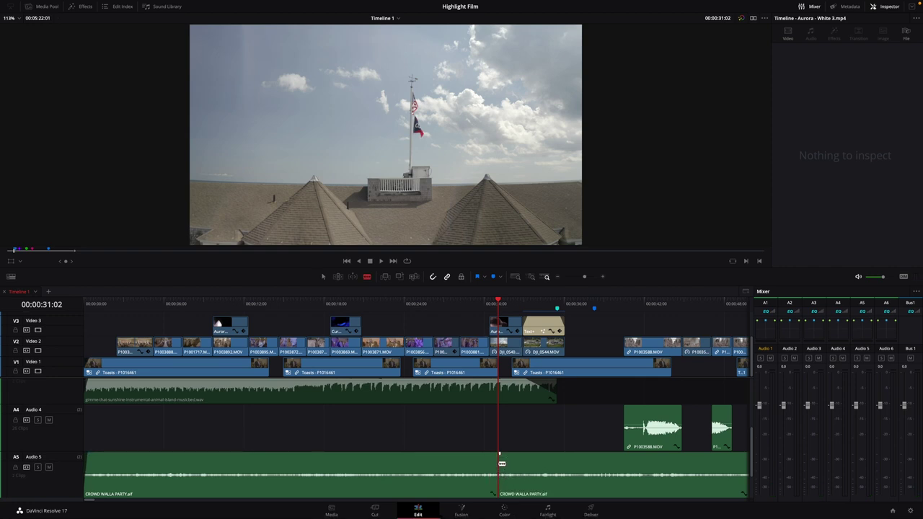
{"action": "left_click", "coordinate": [528, 466]}
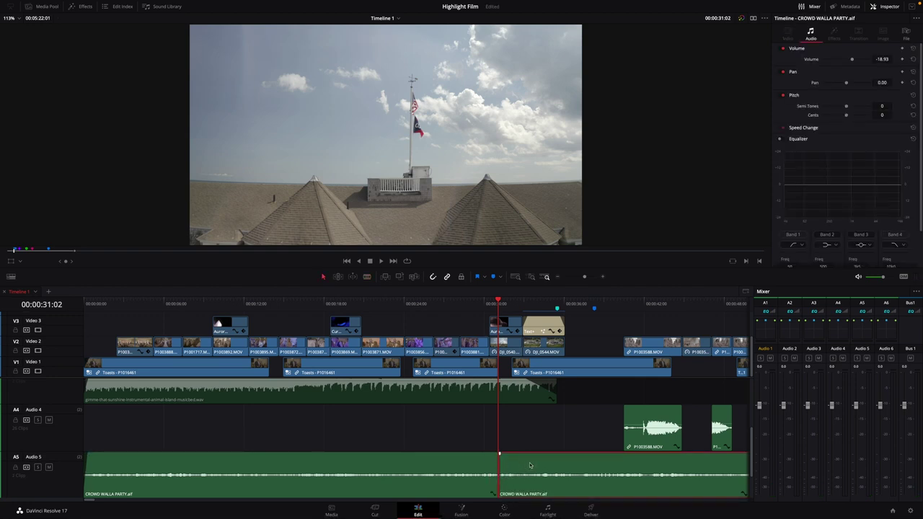
{"action": "key", "text": "Delete"}
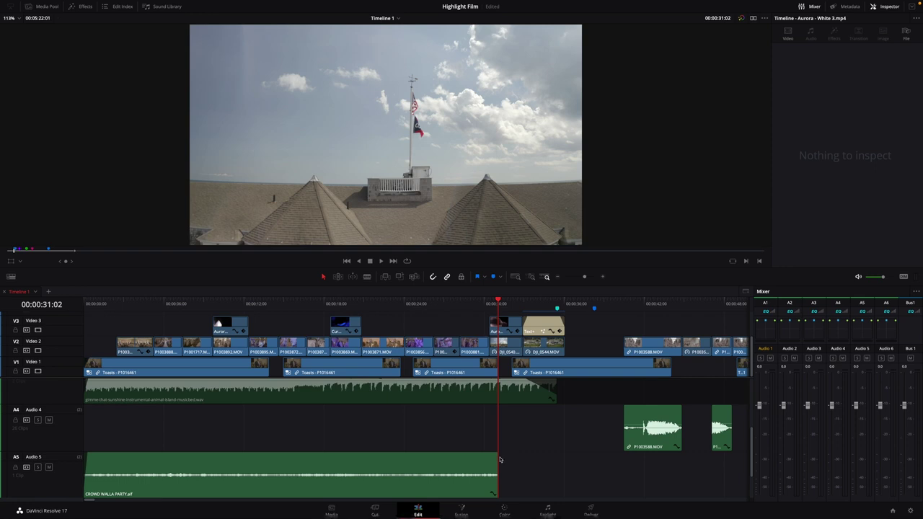
{"action": "left_click_drag", "start_coordinate": [496, 454], "coordinate": [487, 457]}
Step: Play back the new fade-out from 00:00:30:10
{"action": "left_click_drag", "start_coordinate": [498, 303], "coordinate": [469, 304]}
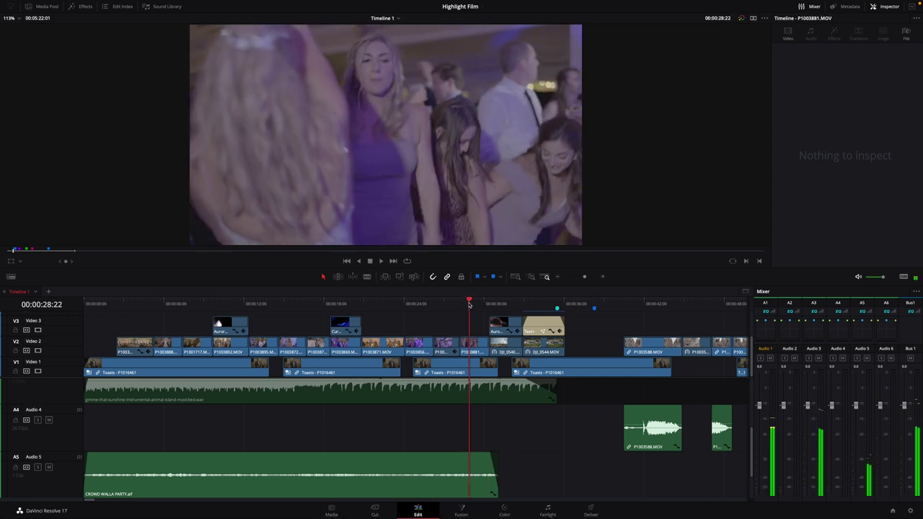
{"action": "key", "text": "space"}
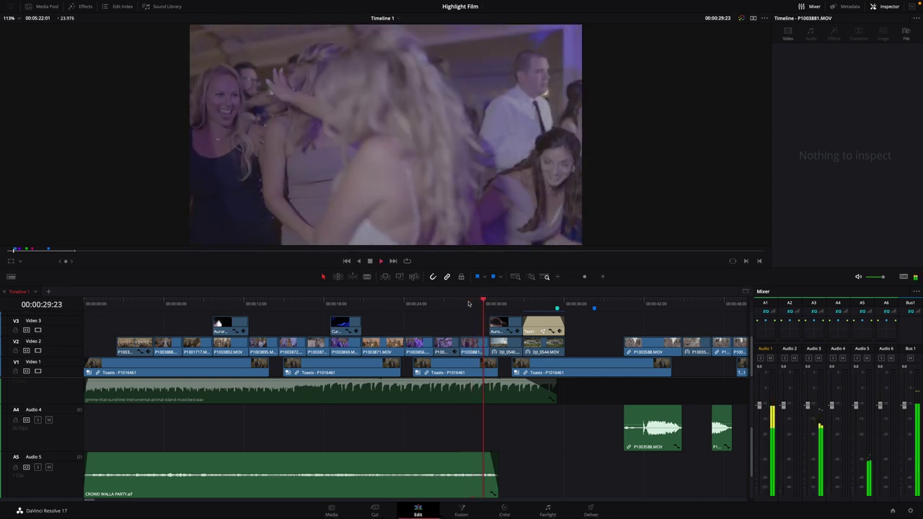
{"action": "key", "text": "space"}
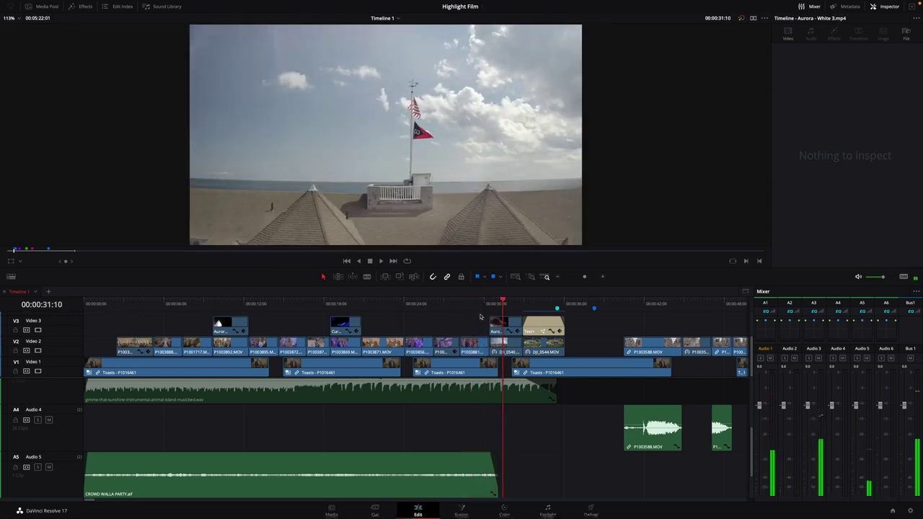
{"action": "left_click_drag", "start_coordinate": [505, 302], "coordinate": [485, 303]}
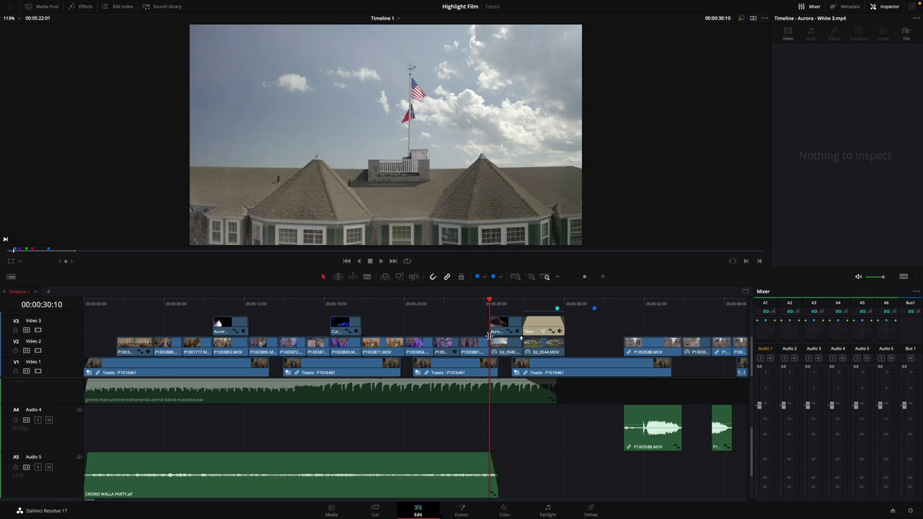
{"action": "scroll", "coordinate": [497, 404], "scroll_direction": "down", "scroll_amount": 1}
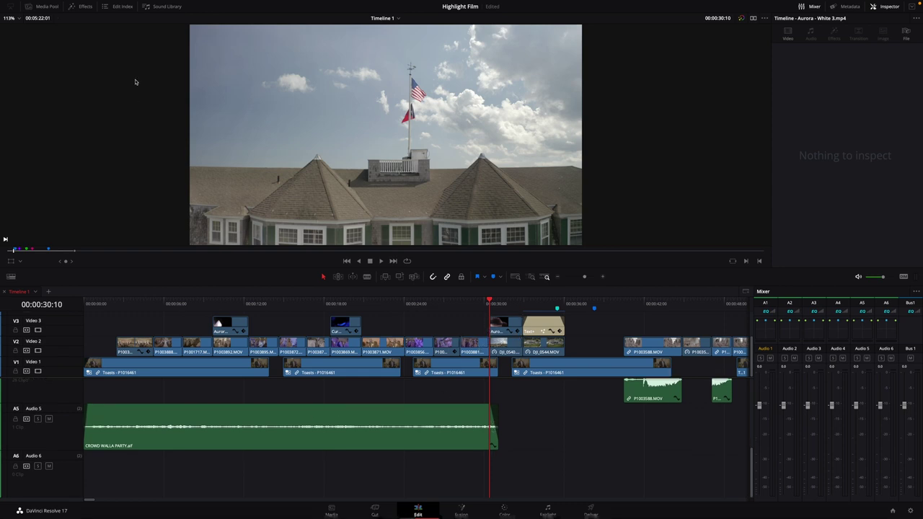
Step: Reopen the Sound Library, search for ocean sounds, and preview Ambience Ocean Shore 01
{"action": "left_click", "coordinate": [163, 7]}
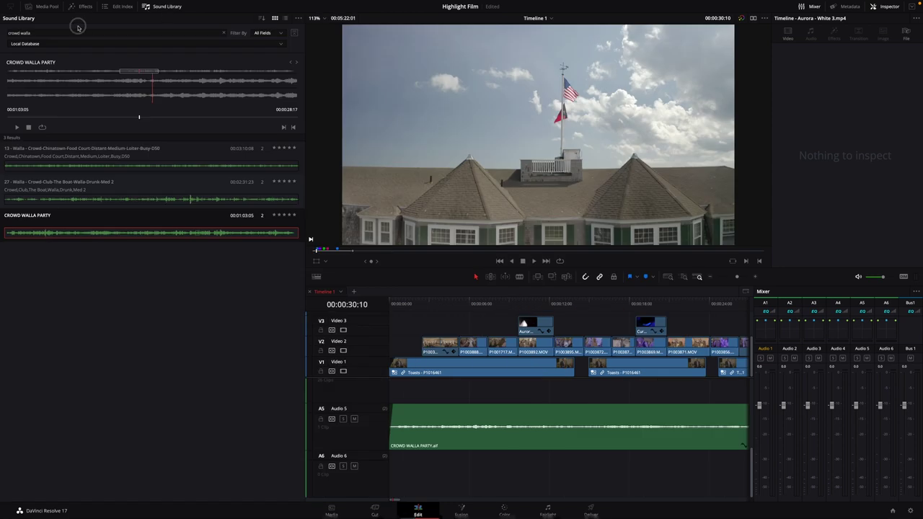
{"action": "left_click", "coordinate": [4, 33]}
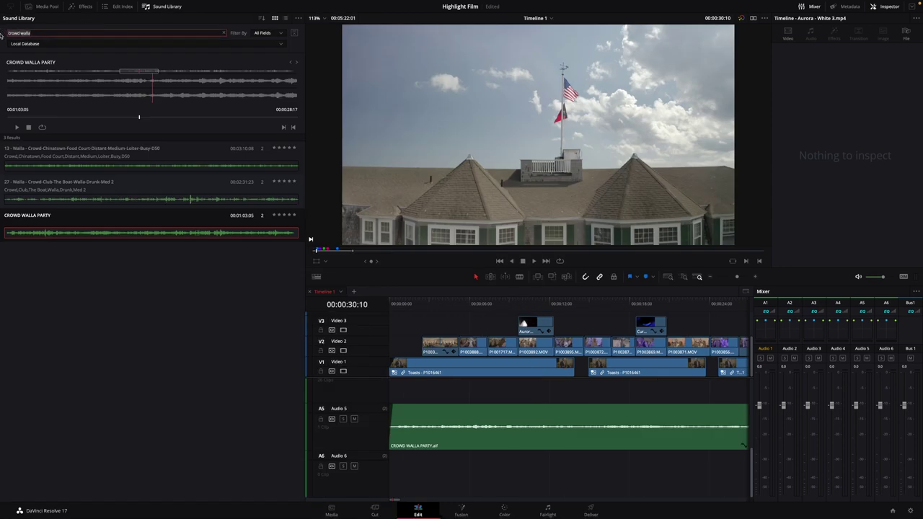
{"action": "type", "text": "d"}
{"action": "type", "text": "cean"}
{"action": "key", "text": "Return"}
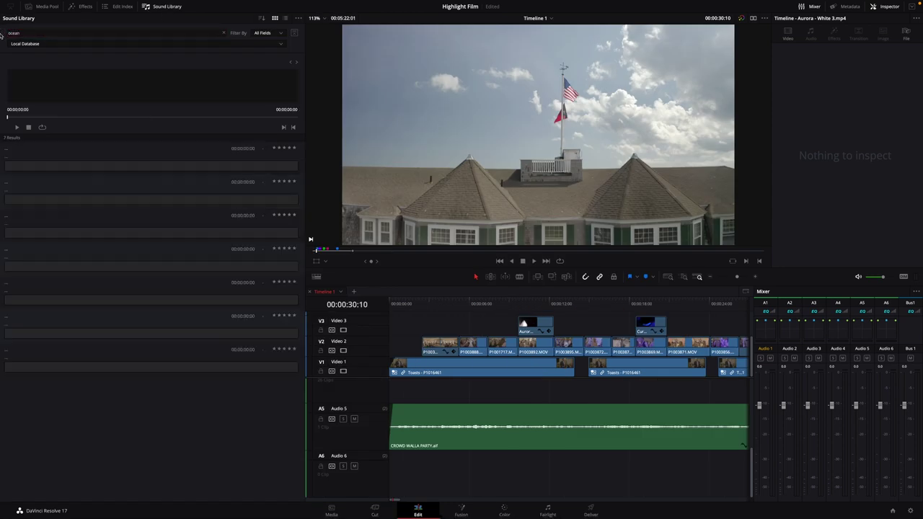
{"action": "left_click", "coordinate": [37, 165]}
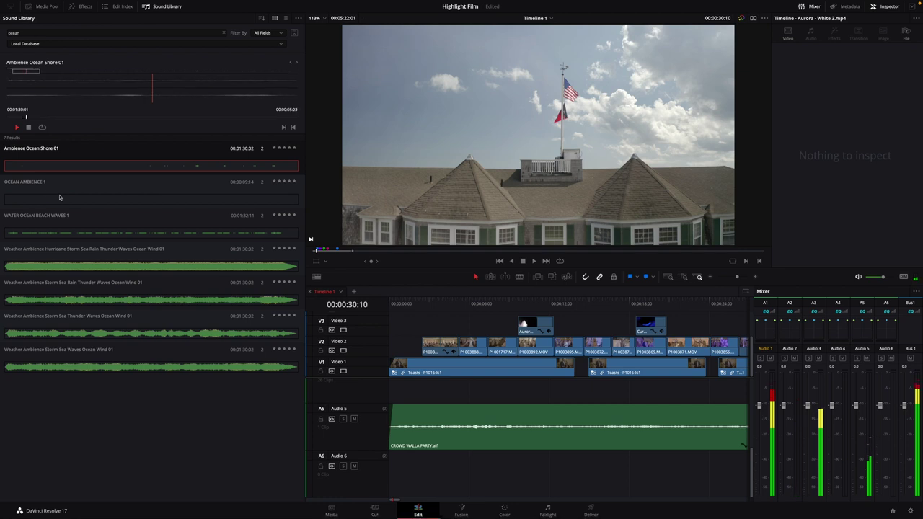
{"action": "key", "text": "space"}
Step: Scrub the timeline to the aerial hotel title shot and audition OCEAN AMBIENCE 1
{"action": "left_click_drag", "start_coordinate": [415, 251], "coordinate": [354, 260]}
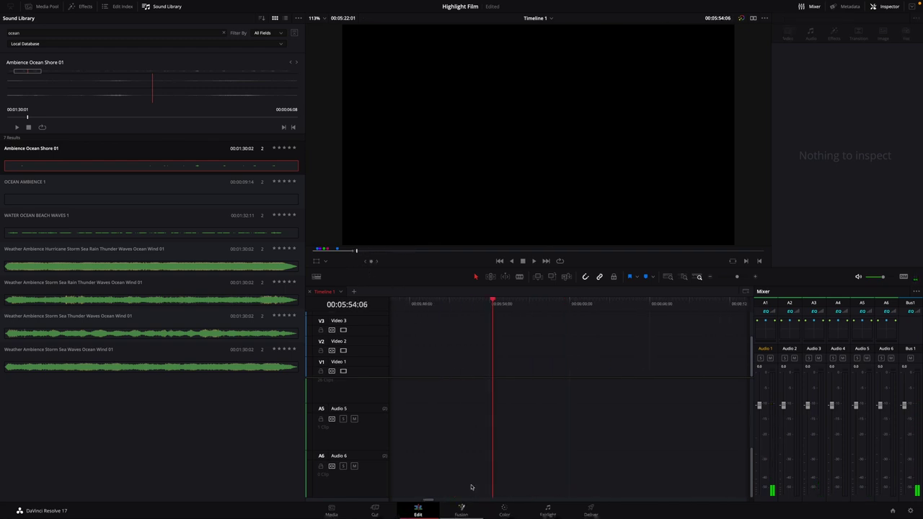
{"action": "left_click_drag", "start_coordinate": [429, 501], "coordinate": [370, 502]}
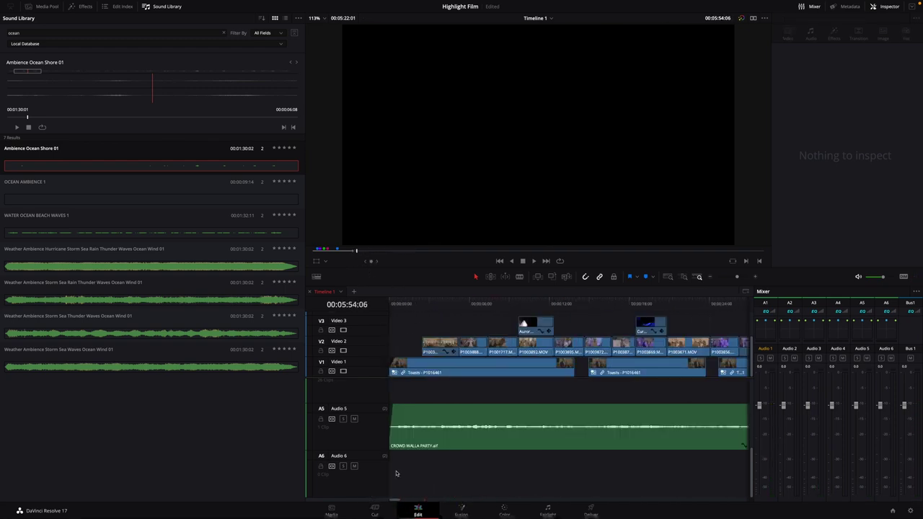
{"action": "left_click", "coordinate": [707, 303]}
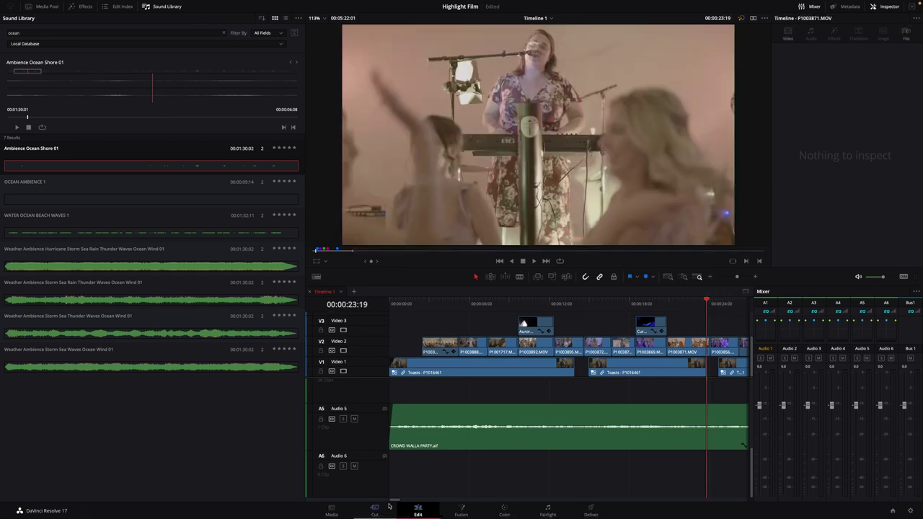
{"action": "left_click_drag", "start_coordinate": [390, 501], "coordinate": [396, 501]}
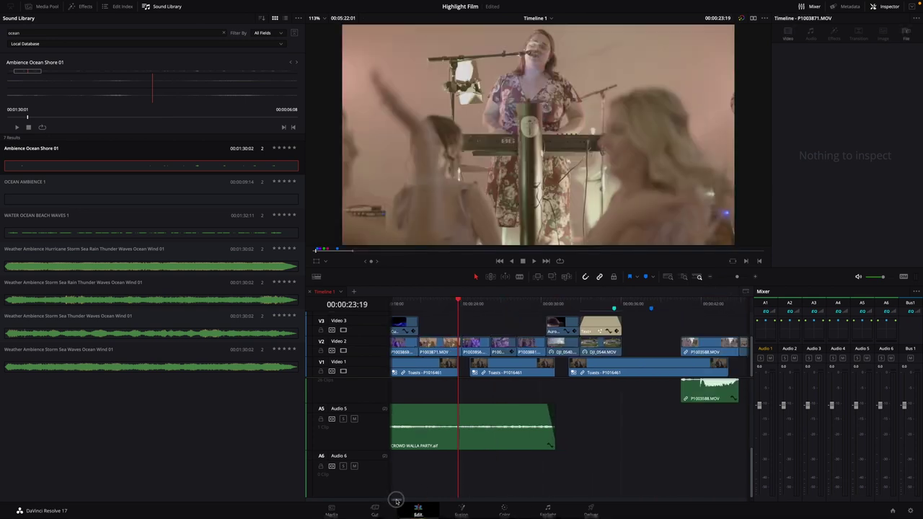
{"action": "left_click", "coordinate": [567, 304]}
{"action": "left_click", "coordinate": [573, 345]}
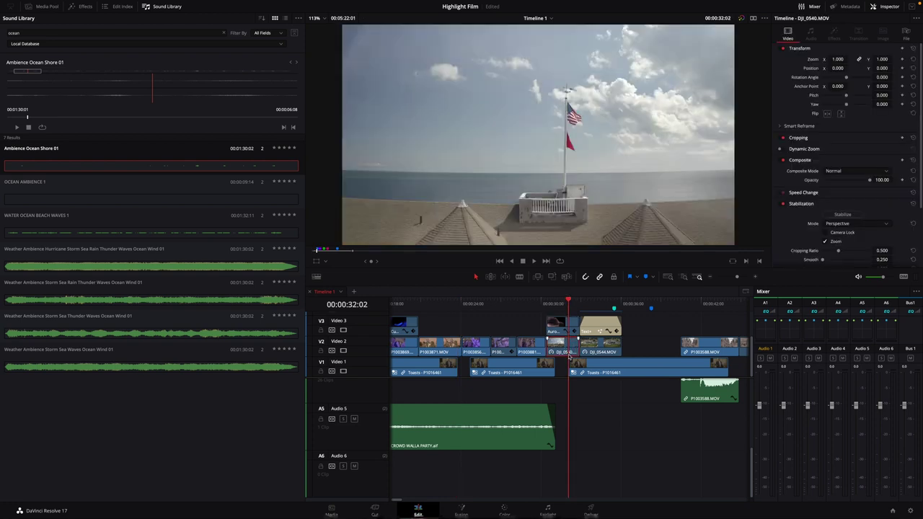
{"action": "left_click", "coordinate": [571, 301]}
{"action": "left_click_drag", "start_coordinate": [579, 301], "coordinate": [593, 302]}
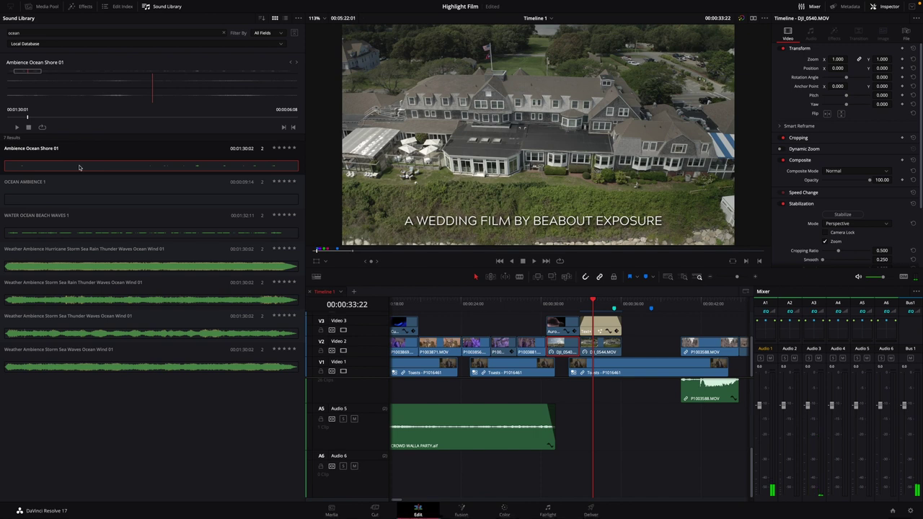
{"action": "left_click", "coordinate": [65, 200]}
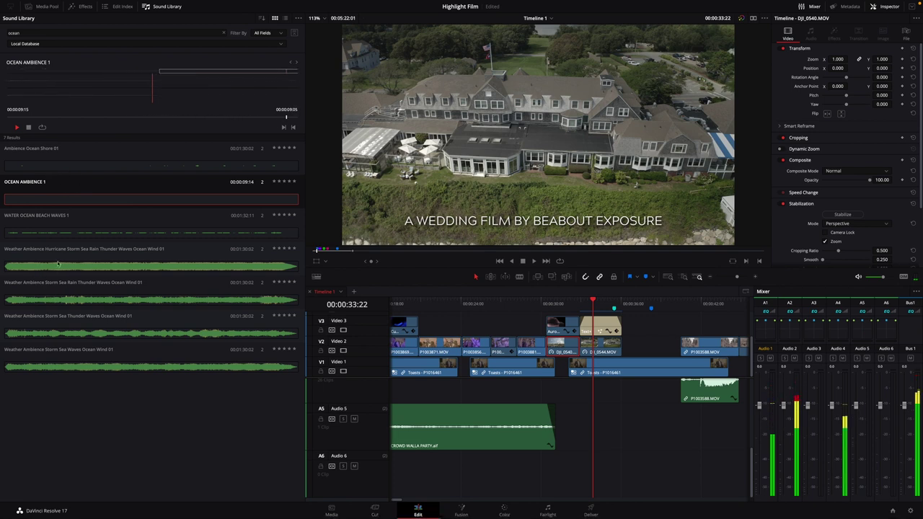
Step: Place Ambience Ocean Shore 01 on Audio 6 near 00:00:29 and scrub toward 00:00:36
{"action": "left_click", "coordinate": [23, 165]}
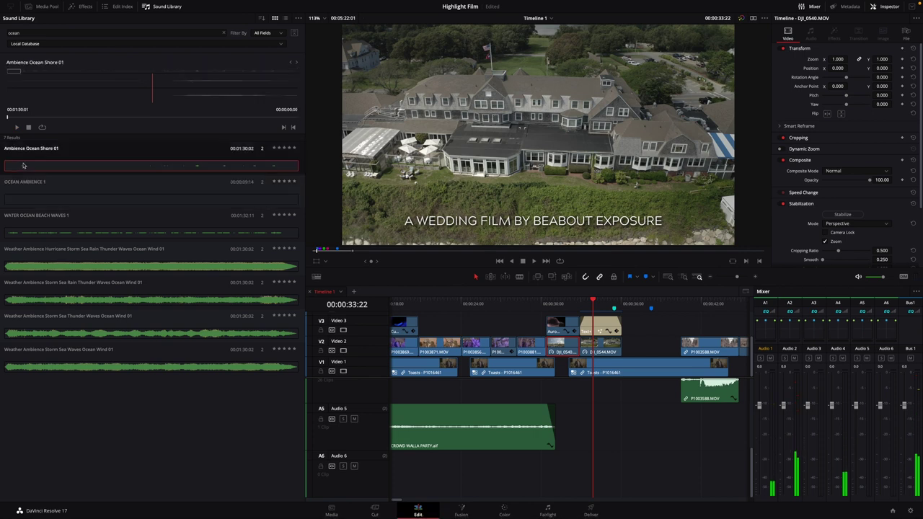
{"action": "left_click_drag", "start_coordinate": [23, 166], "coordinate": [535, 479]}
{"action": "left_click", "coordinate": [535, 308]}
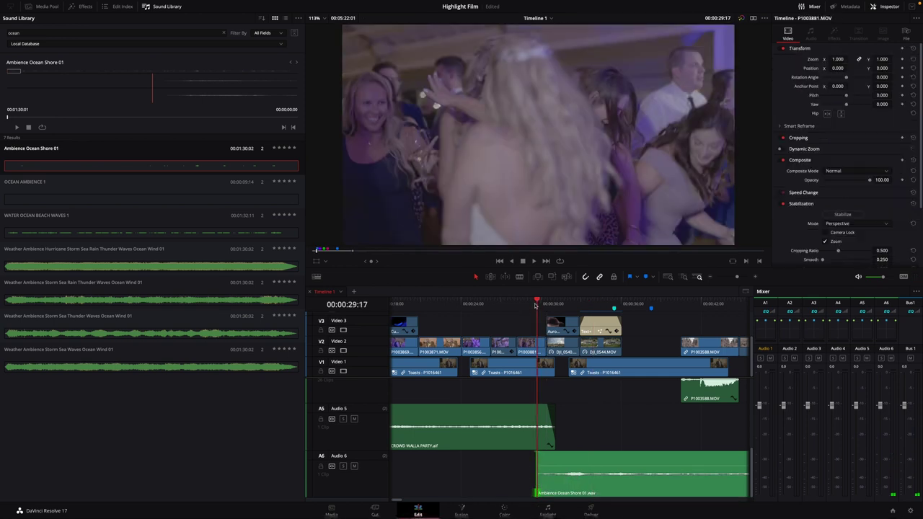
{"action": "mouse_move", "coordinate": [540, 428]}
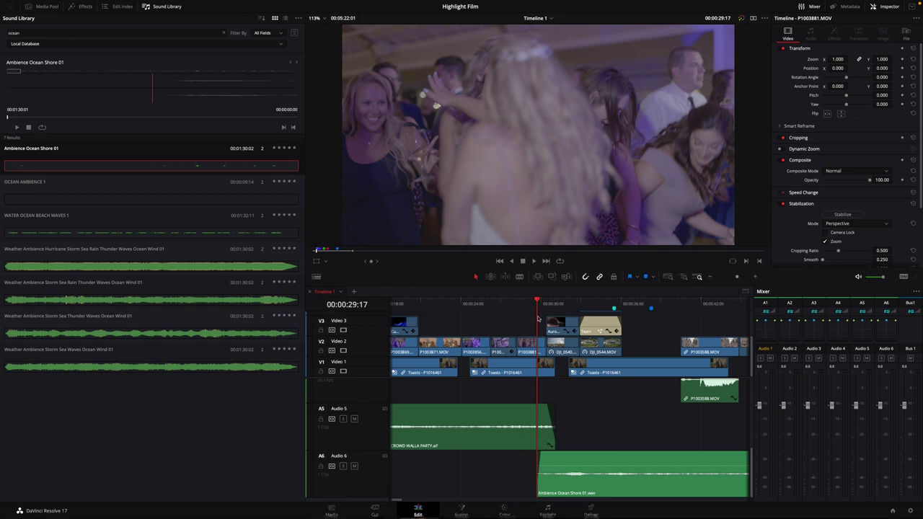
{"action": "left_click_drag", "start_coordinate": [537, 300], "coordinate": [630, 310]}
Step: Blade the ambience clip at 00:00:36:15 and delete its tail
{"action": "key", "text": "b"}
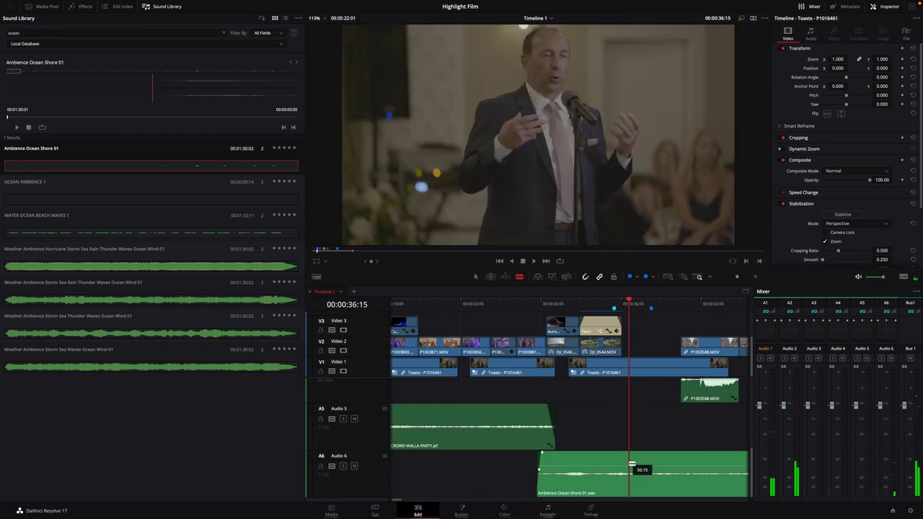
{"action": "left_click", "coordinate": [632, 462]}
{"action": "key", "text": "a"}
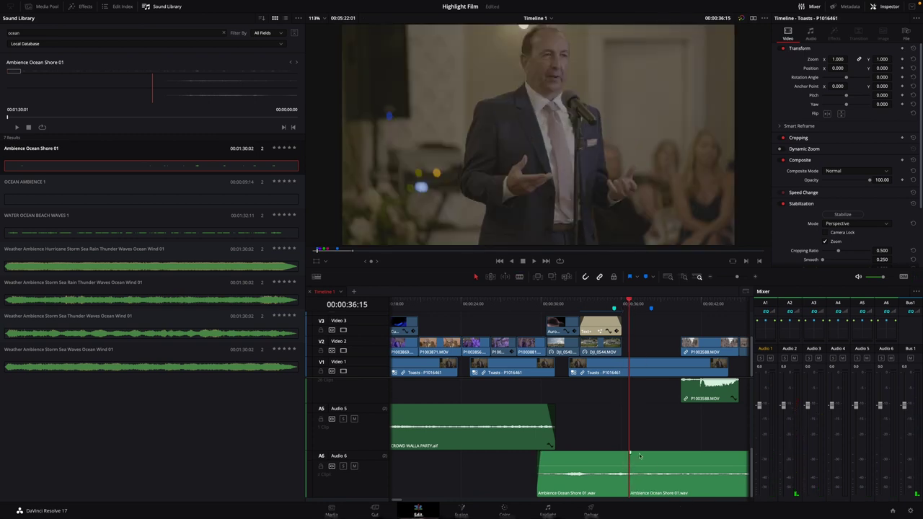
{"action": "left_click", "coordinate": [639, 457]}
{"action": "key", "text": "Delete"}
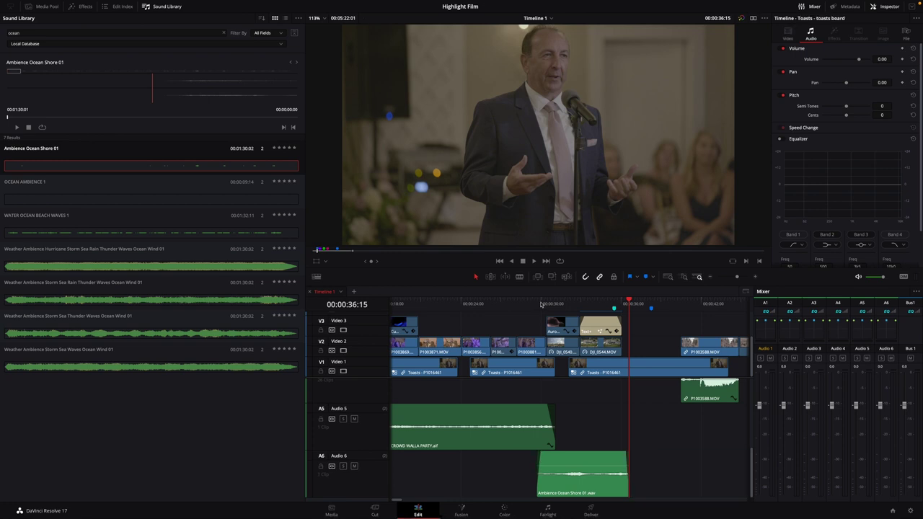
Step: Play back the new ambience section from 00:00:29:18 and from the aerial title shot
{"action": "left_click", "coordinate": [540, 303]}
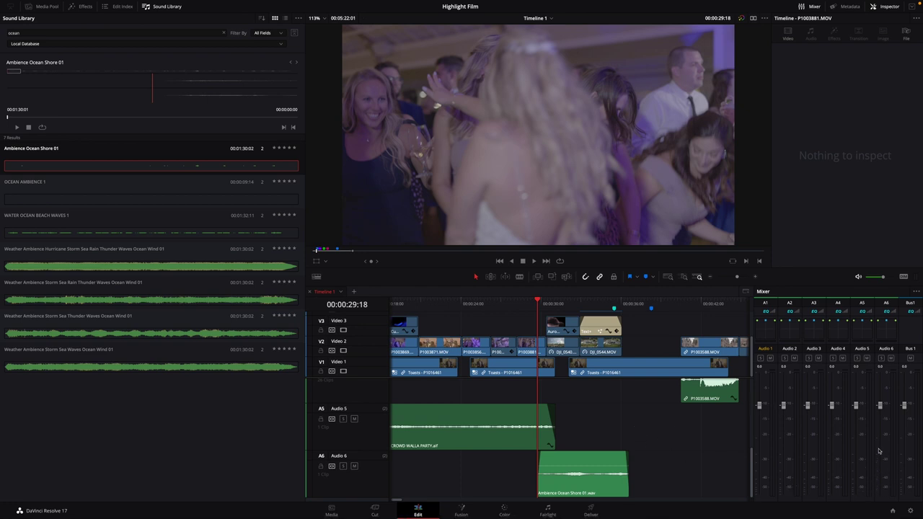
{"action": "key", "text": "space"}
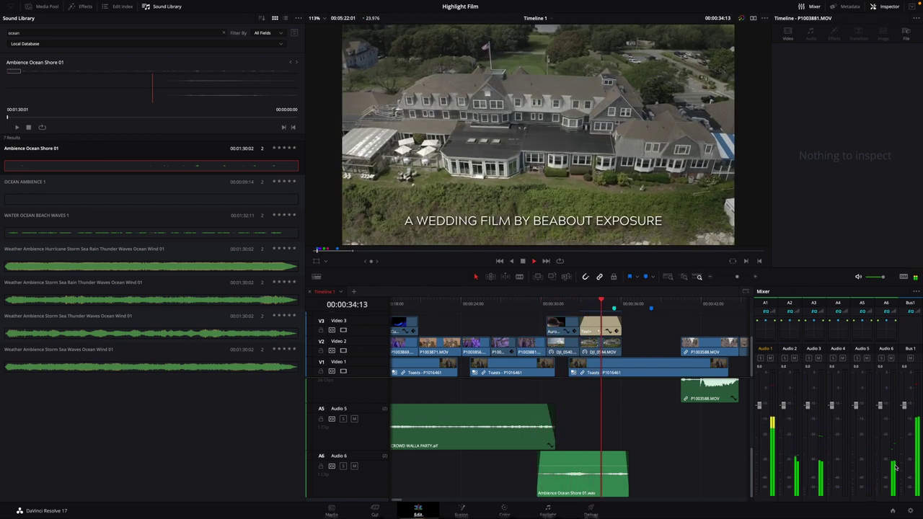
{"action": "key", "text": "space"}
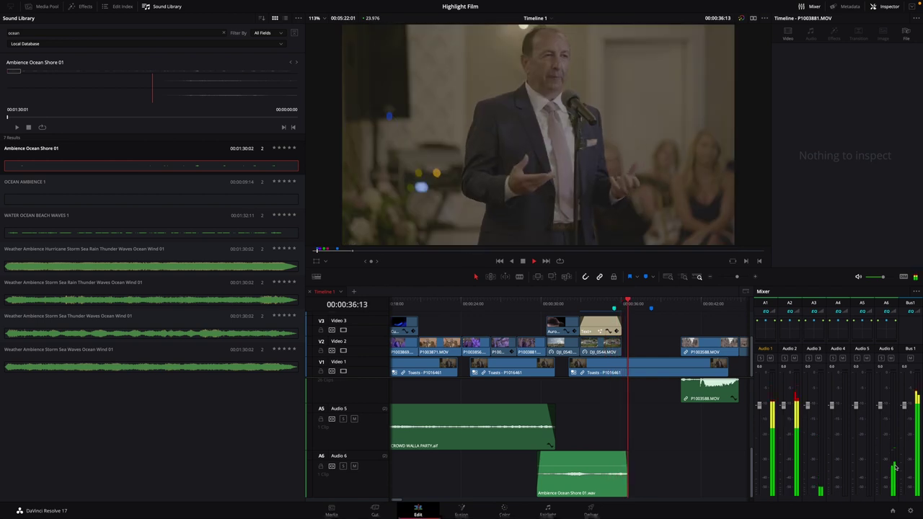
{"action": "left_click", "coordinate": [580, 306]}
{"action": "key", "text": "space"}
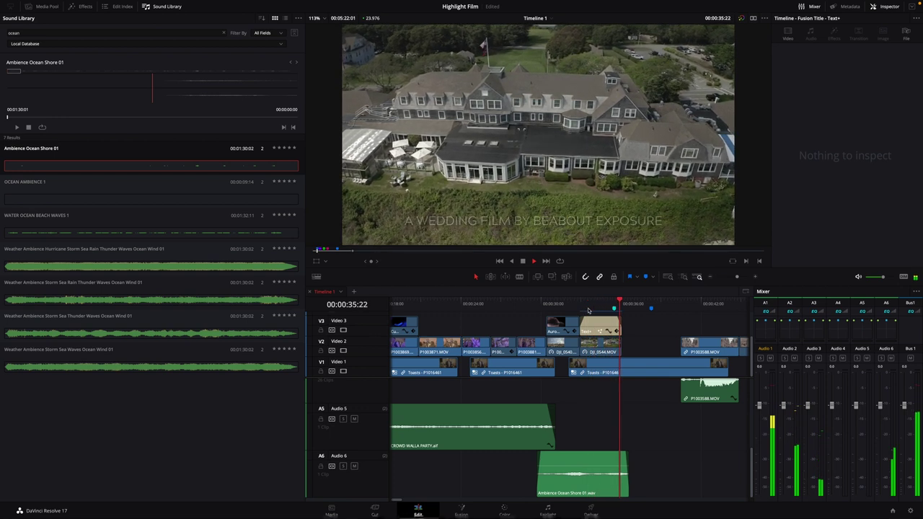
{"action": "key", "text": "space"}
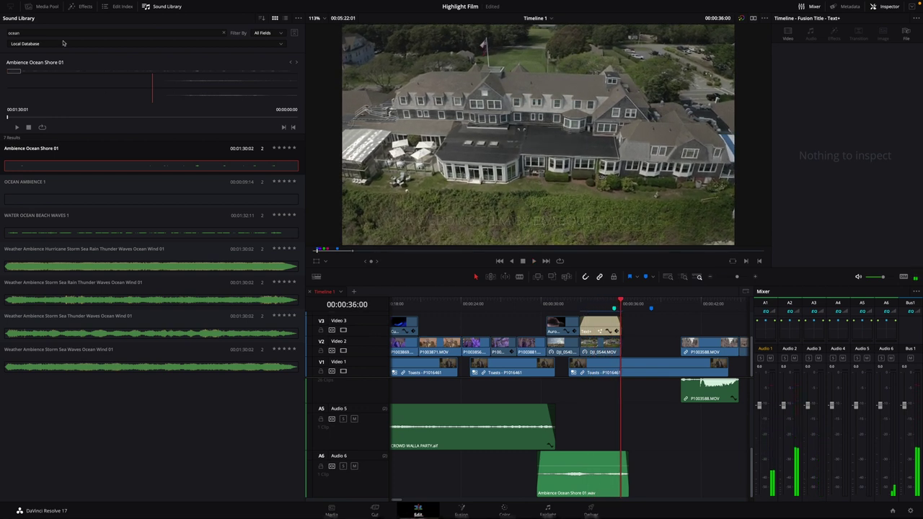
Step: Edit the Sound Library search text toward a seagull query
{"action": "left_click", "coordinate": [3, 33]}
{"action": "double_click", "coordinate": [3, 33]}
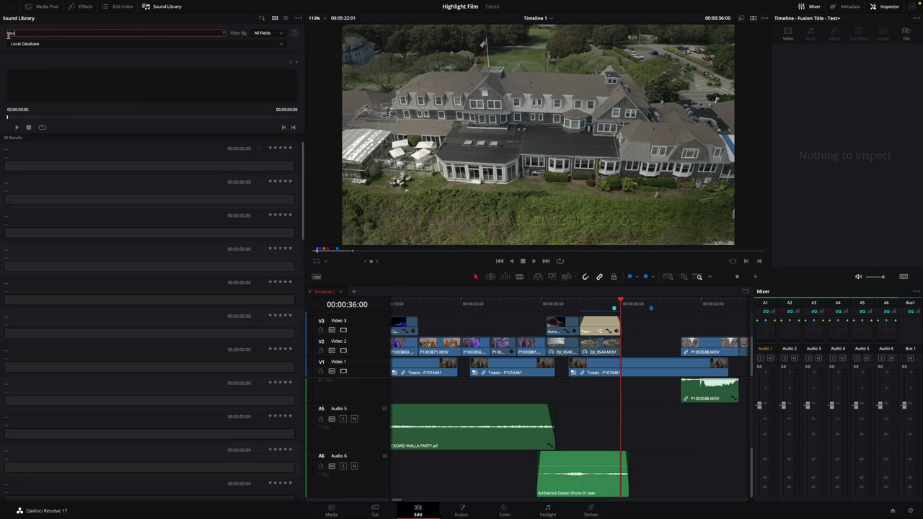
{"action": "type", "text": "gul"}
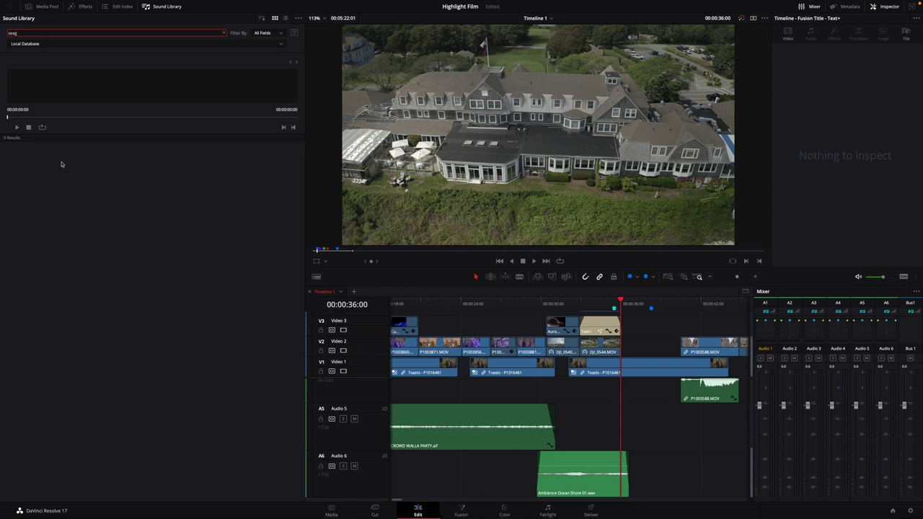
{"action": "key", "text": "BackSpace"}
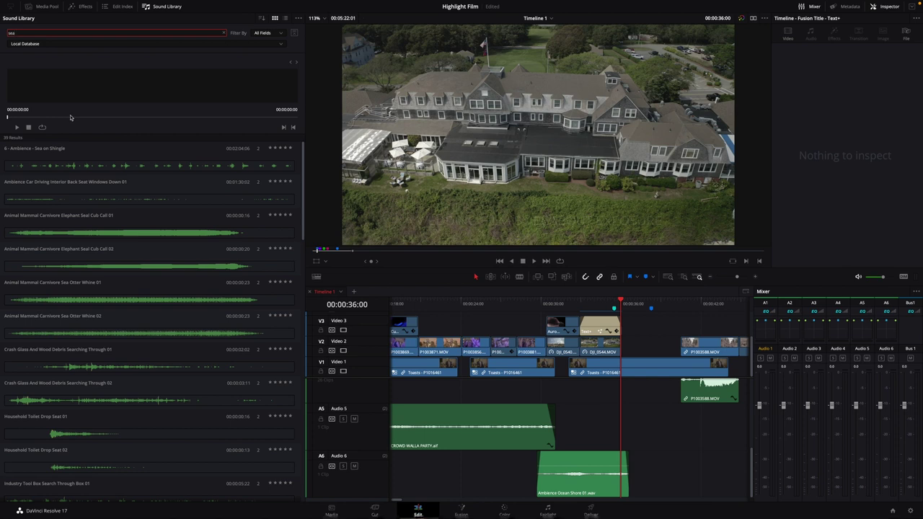
{"action": "type", "text": "gull"}
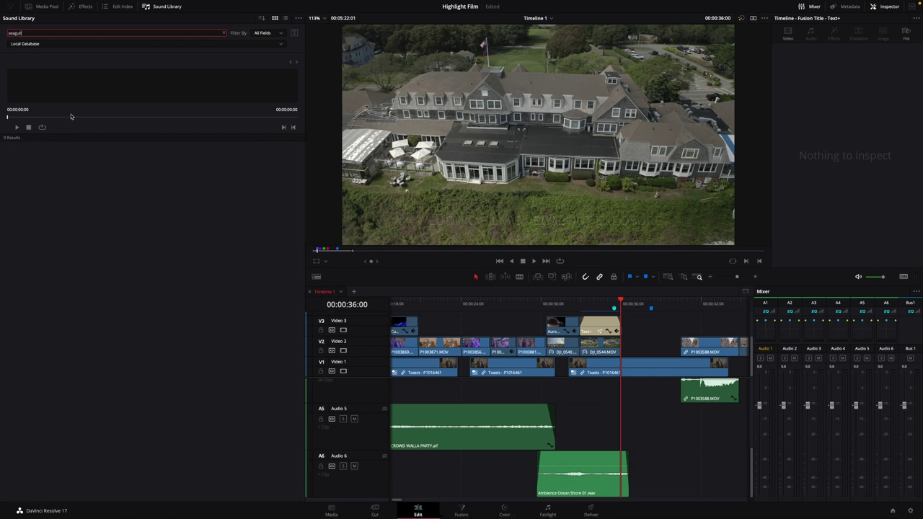
{"action": "left_click", "coordinate": [220, 43]}
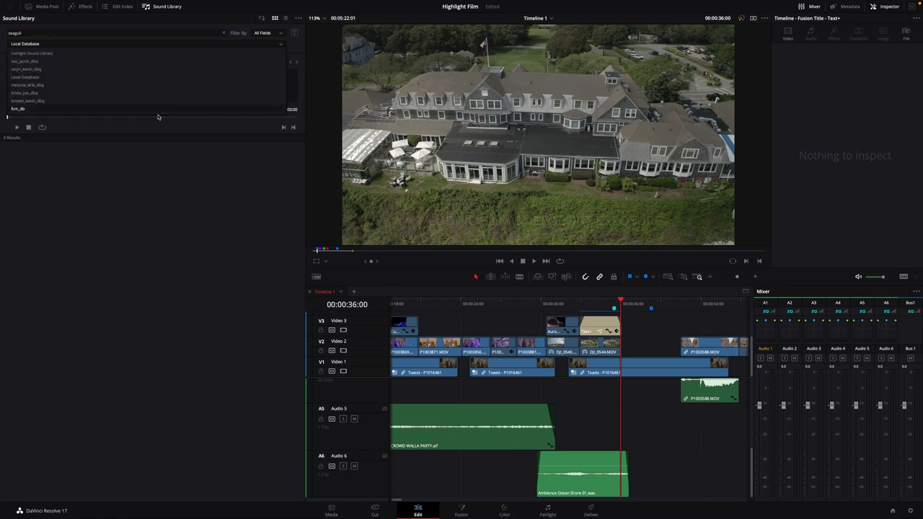
{"action": "left_click", "coordinate": [159, 117]}
{"action": "left_click", "coordinate": [65, 33]}
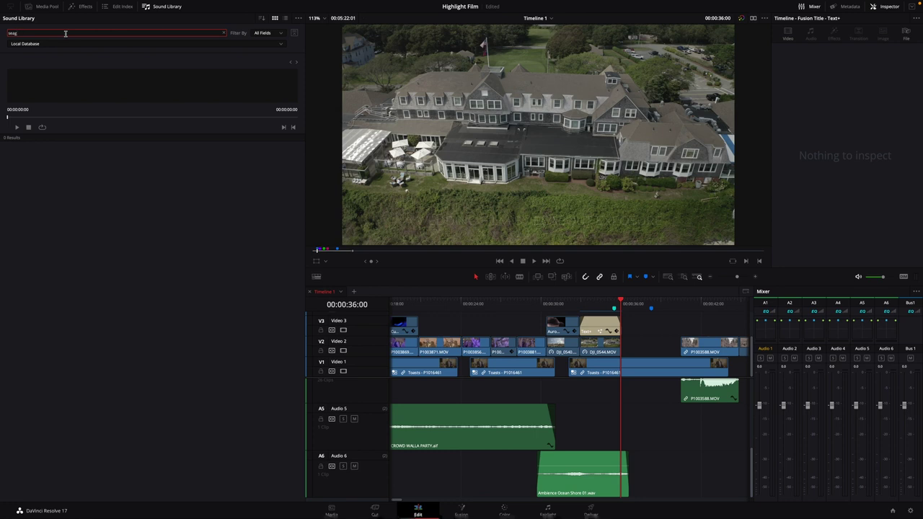
Step: Try the Fairlight Sound Library, switch back to Local Database, and run the sea search
{"action": "left_click", "coordinate": [126, 47]}
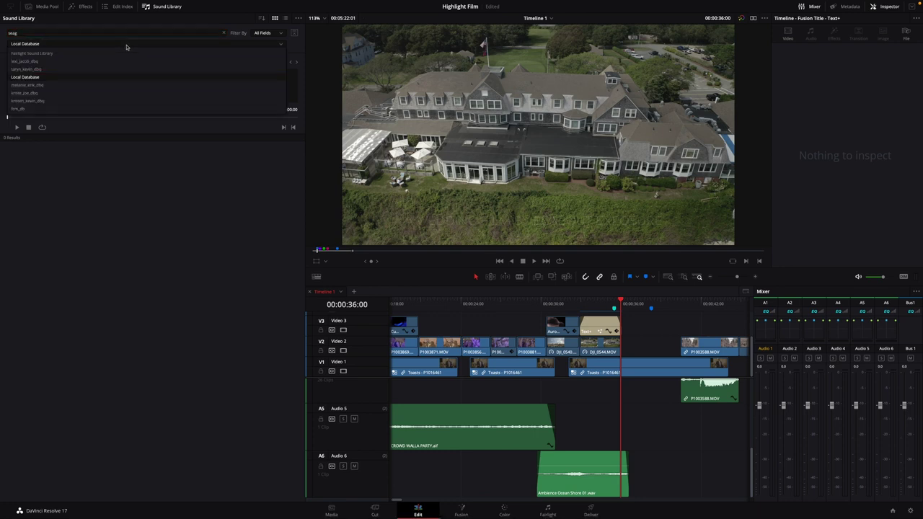
{"action": "left_click", "coordinate": [121, 55]}
{"action": "left_click", "coordinate": [100, 31]}
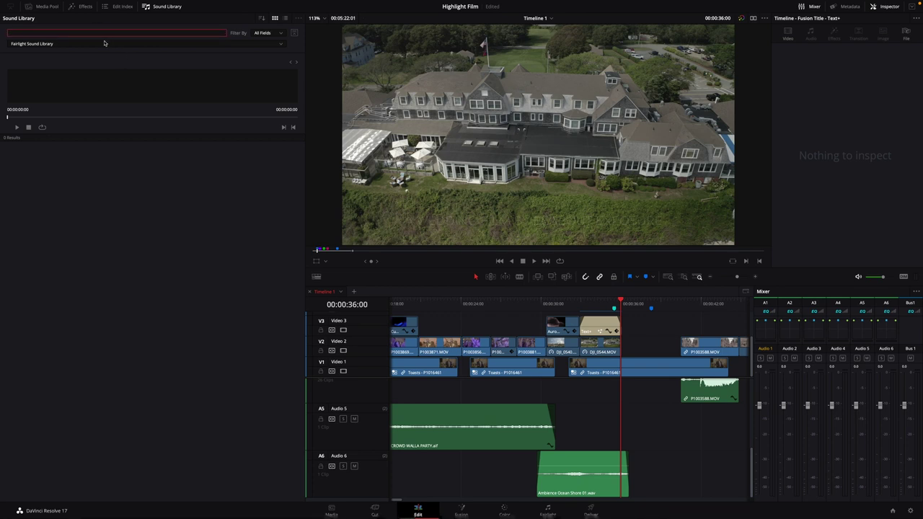
{"action": "left_click", "coordinate": [103, 44]}
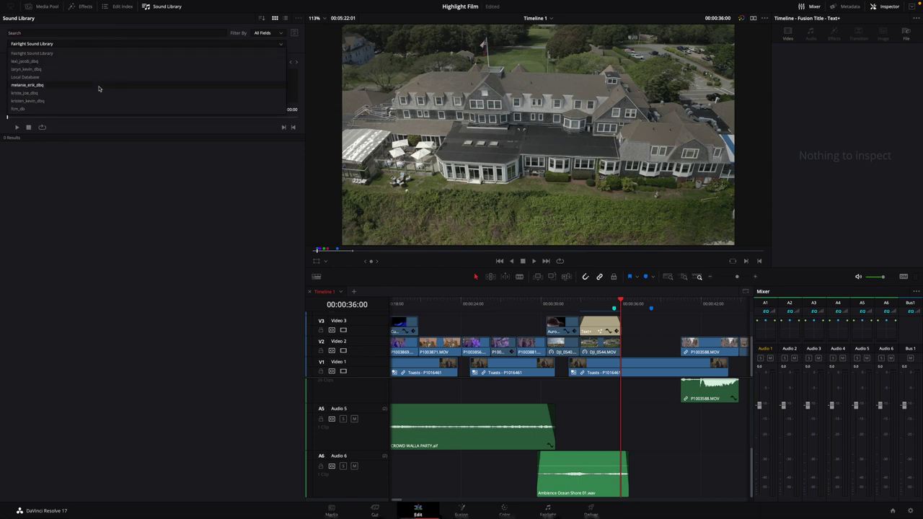
{"action": "left_click", "coordinate": [90, 78]}
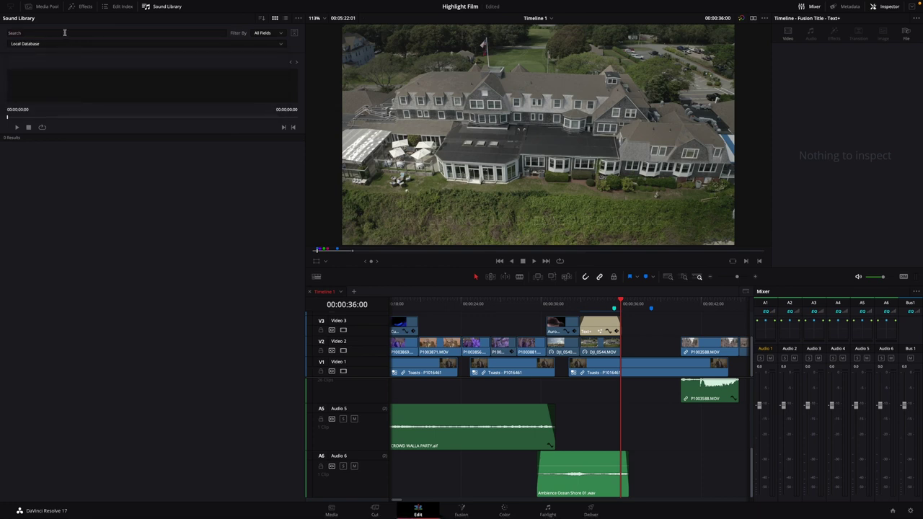
{"action": "left_click", "coordinate": [64, 32]}
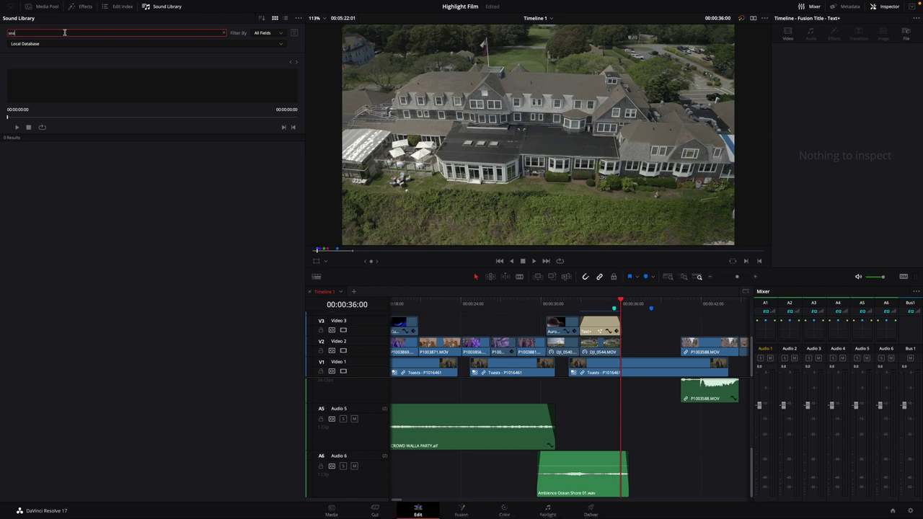
{"action": "key", "text": "Return"}
Step: Search 'seag' in the fcm_db database and preview the Bird Seagull result
{"action": "type", "text": "sea"}
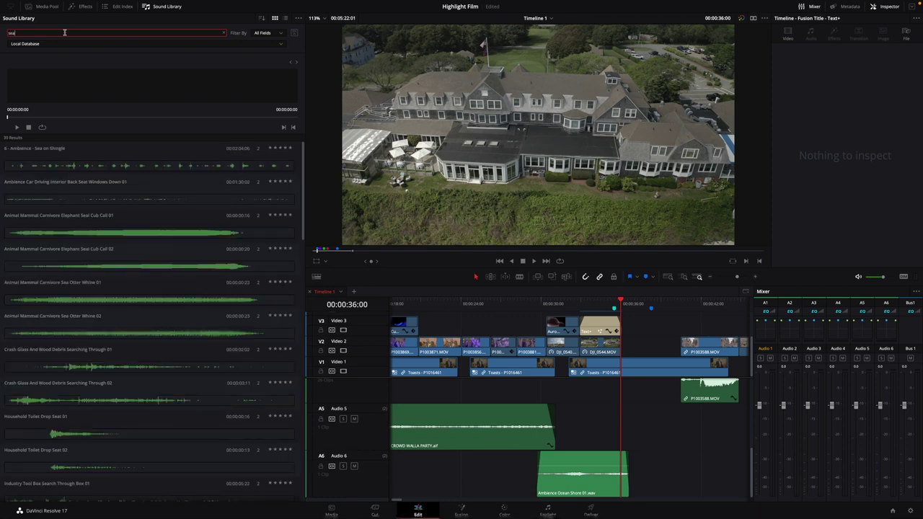
{"action": "type", "text": "g"}
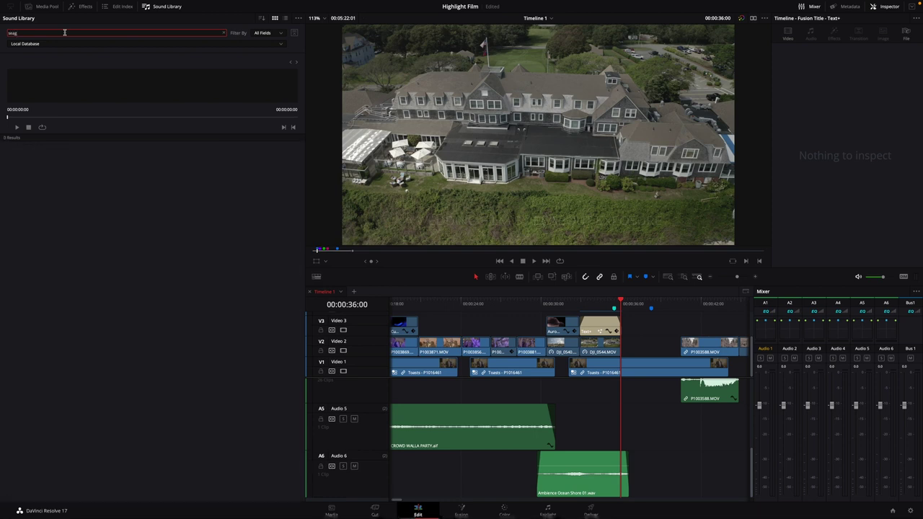
{"action": "left_click", "coordinate": [109, 43]}
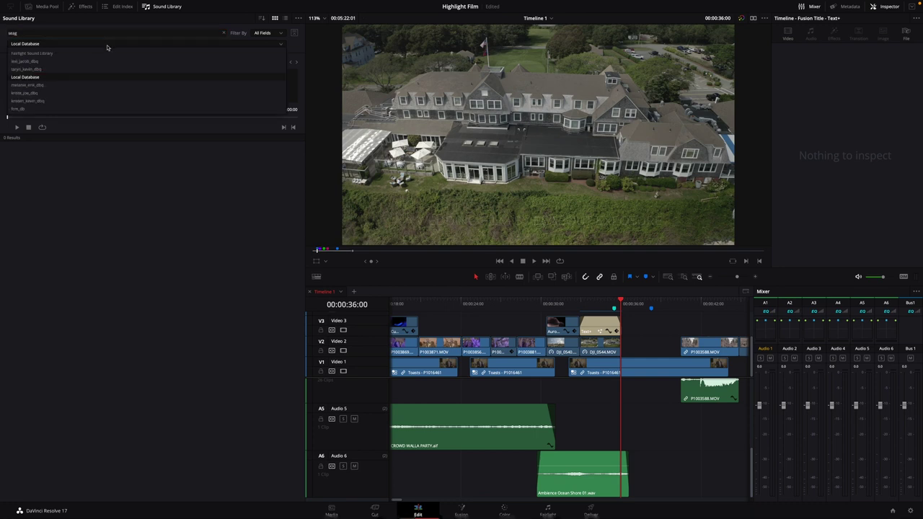
{"action": "left_click", "coordinate": [107, 108]}
{"action": "left_click", "coordinate": [59, 169]}
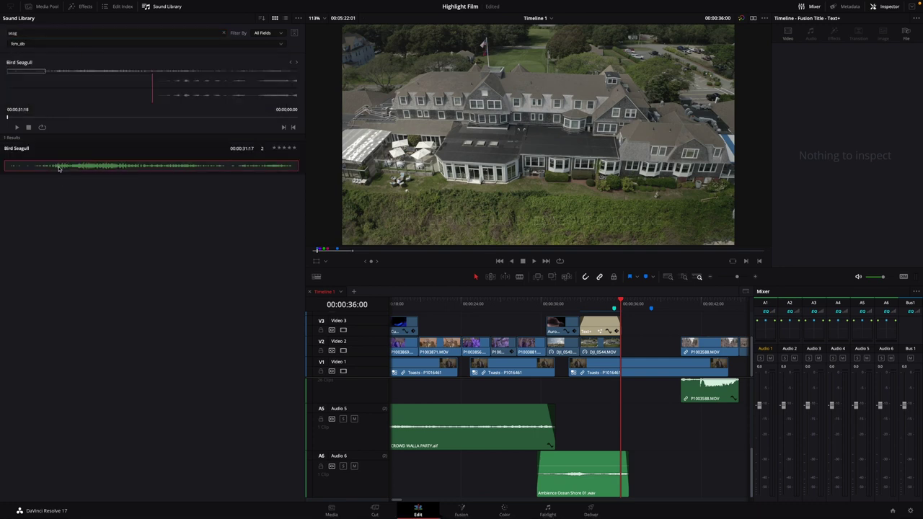
{"action": "left_click", "coordinate": [59, 168]}
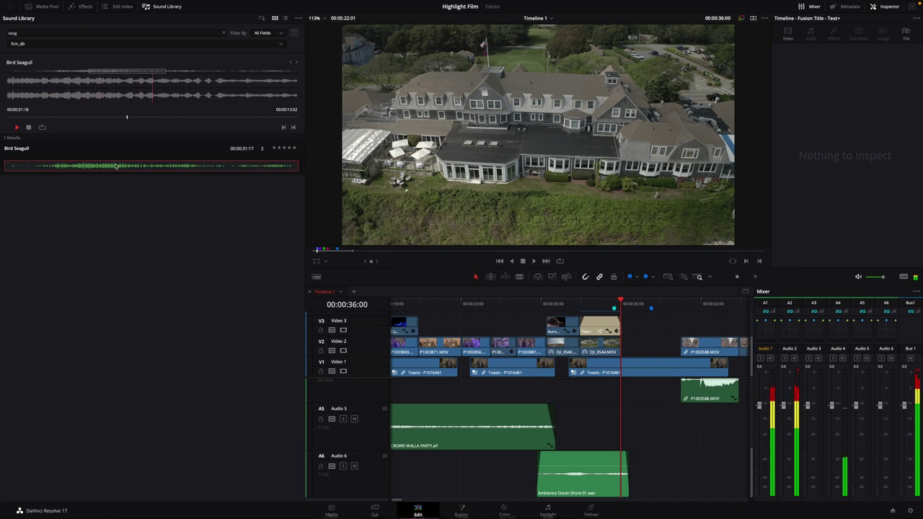
Step: Add a mono Audio 7 track holding Bird Seagull, trimmed at both ends and lowered to -13.11 dB
{"action": "right_click", "coordinate": [348, 494]}
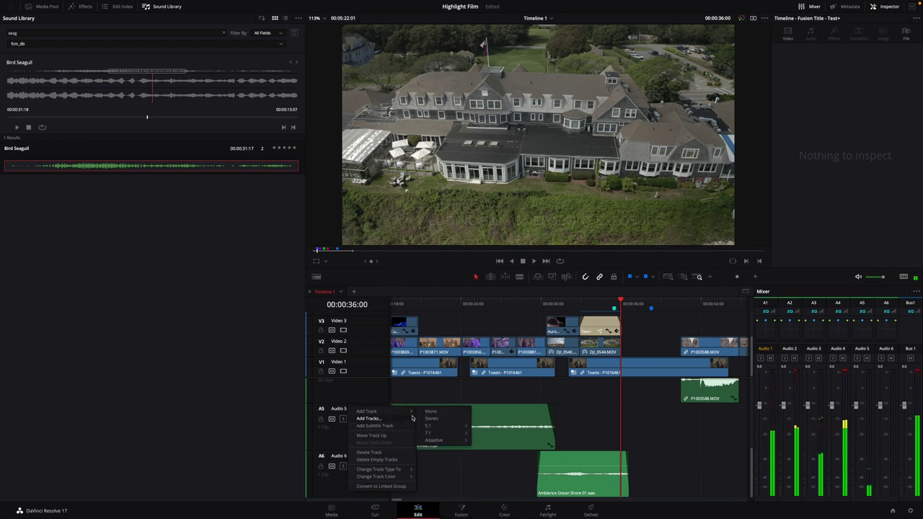
{"action": "left_click", "coordinate": [429, 418]}
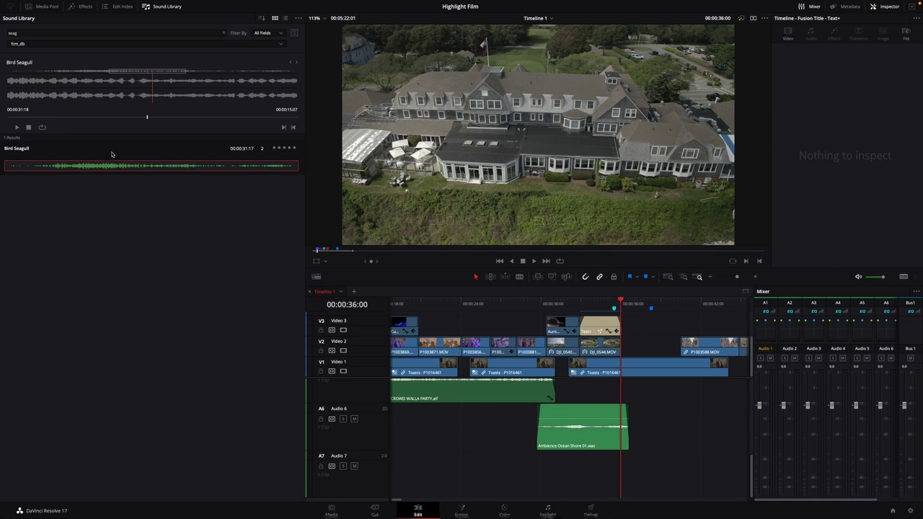
{"action": "left_click_drag", "start_coordinate": [119, 171], "coordinate": [408, 475]}
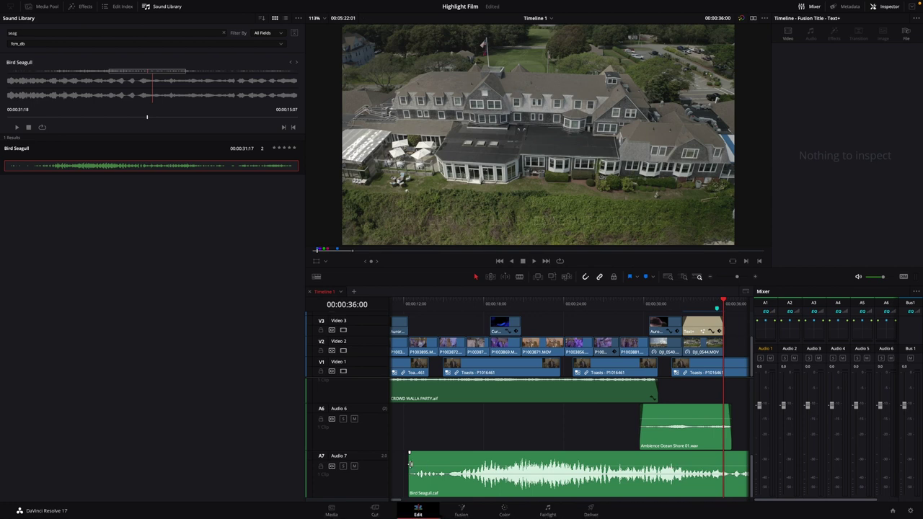
{"action": "left_click_drag", "start_coordinate": [409, 465], "coordinate": [650, 463]}
{"action": "scroll", "coordinate": [395, 500], "scroll_direction": "right", "scroll_amount": 5}
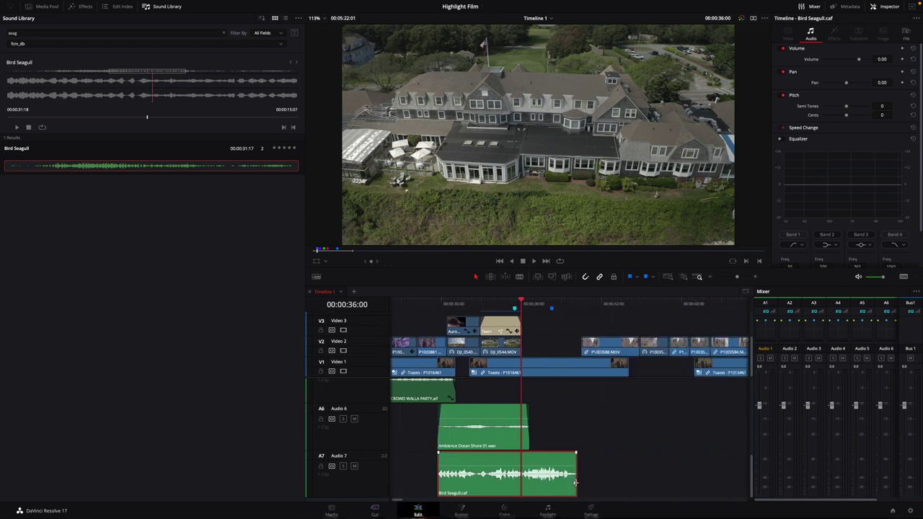
{"action": "left_click_drag", "start_coordinate": [574, 485], "coordinate": [522, 453]}
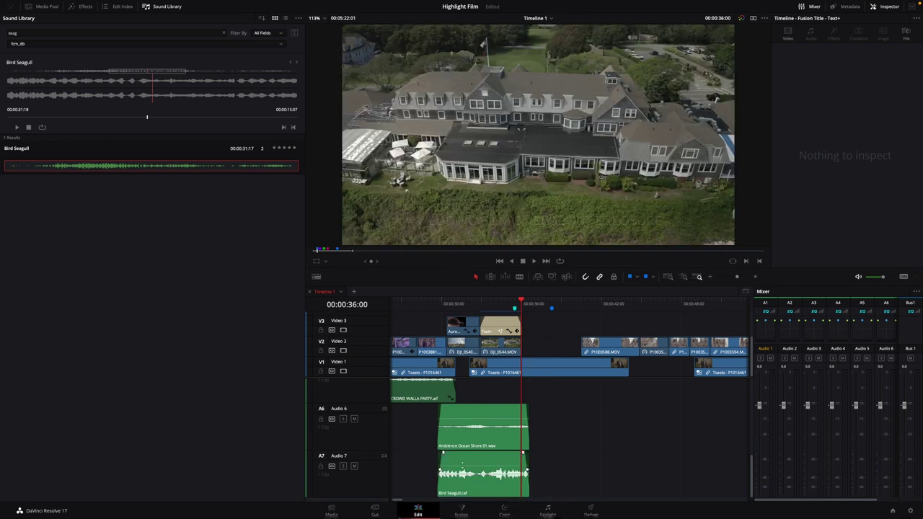
{"action": "left_click_drag", "start_coordinate": [467, 470], "coordinate": [468, 478]}
Step: Play from about 28 s and lower the Audio 7 seagull clip to -16 dB
{"action": "left_click", "coordinate": [419, 303]}
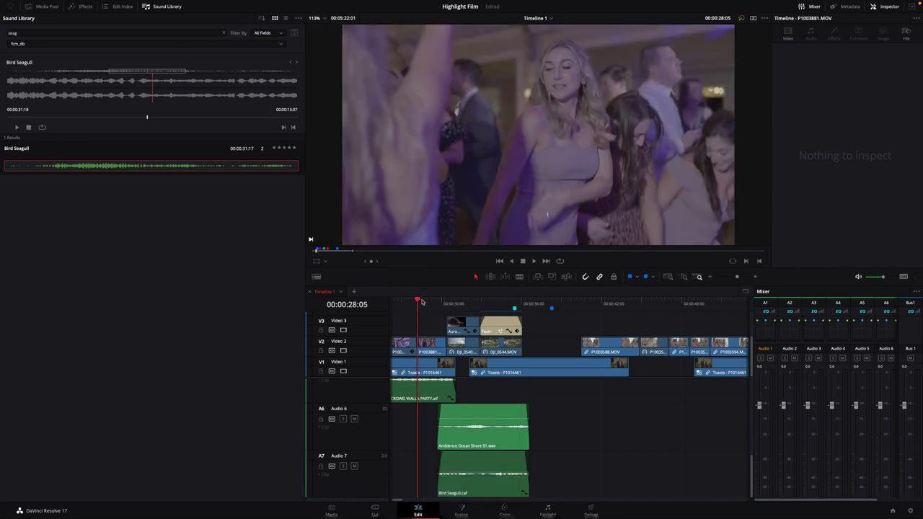
{"action": "key", "text": "space"}
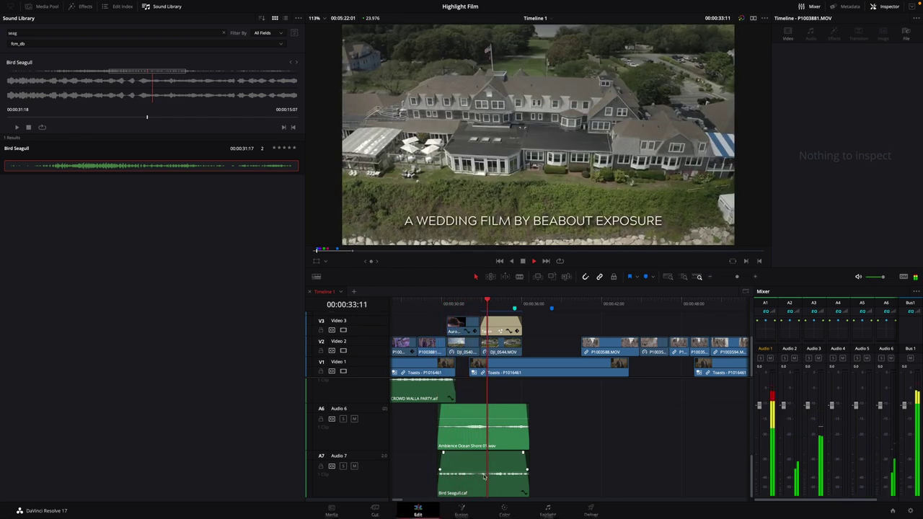
{"action": "key", "text": "space"}
{"action": "left_click_drag", "start_coordinate": [483, 474], "coordinate": [481, 474]}
Step: Replay from 28 s, then scrub back to about 32 s to check the seagull level
{"action": "left_click", "coordinate": [426, 303]}
{"action": "key", "text": "space"}
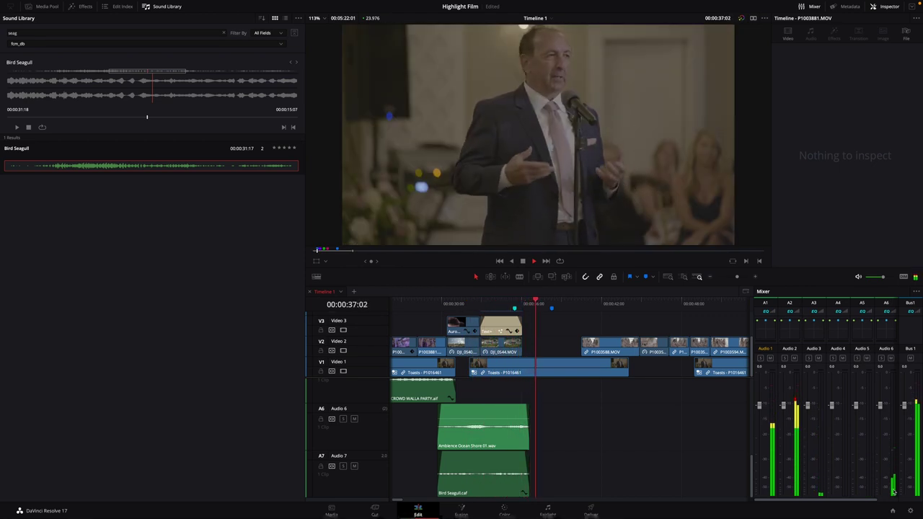
{"action": "key", "text": "space"}
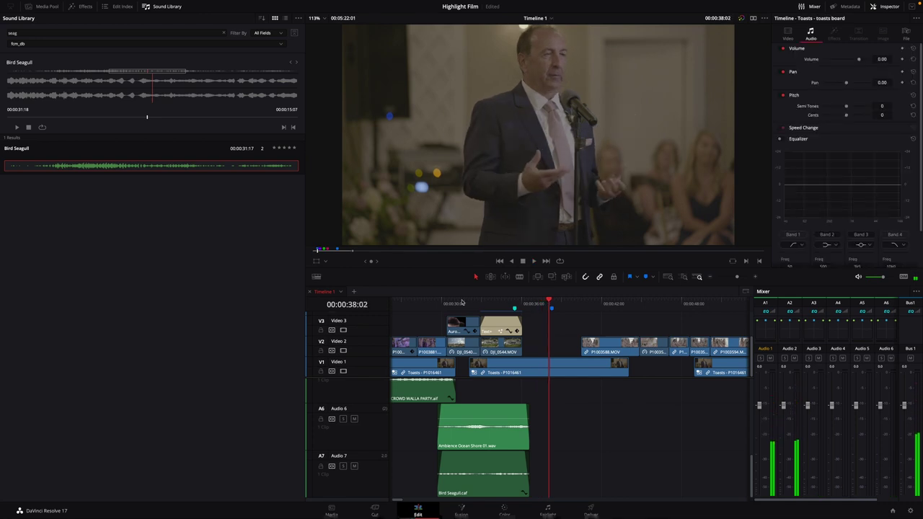
{"action": "left_click_drag", "start_coordinate": [462, 302], "coordinate": [577, 391]}
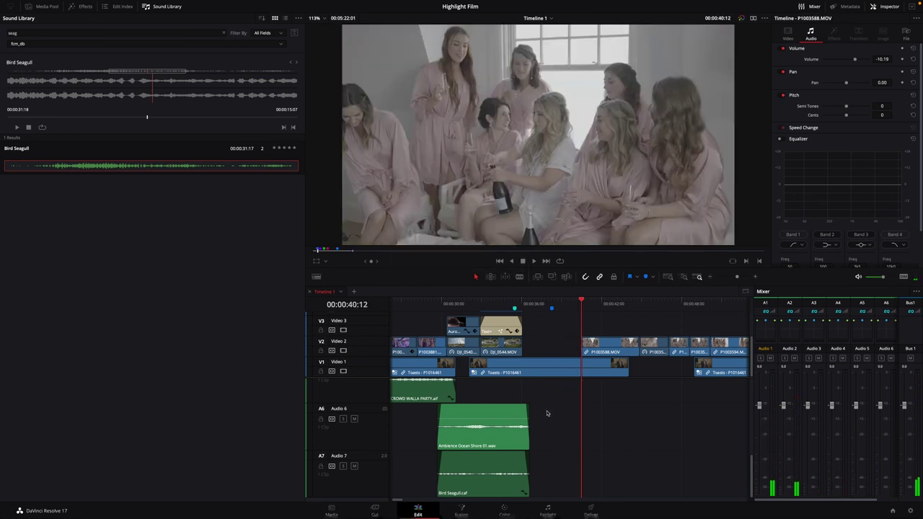
Step: Lower the Audio 4 clip P1003588 to -14.56 dB and replay from about 40 s
{"action": "scroll", "coordinate": [548, 417], "scroll_direction": "up", "scroll_amount": 5}
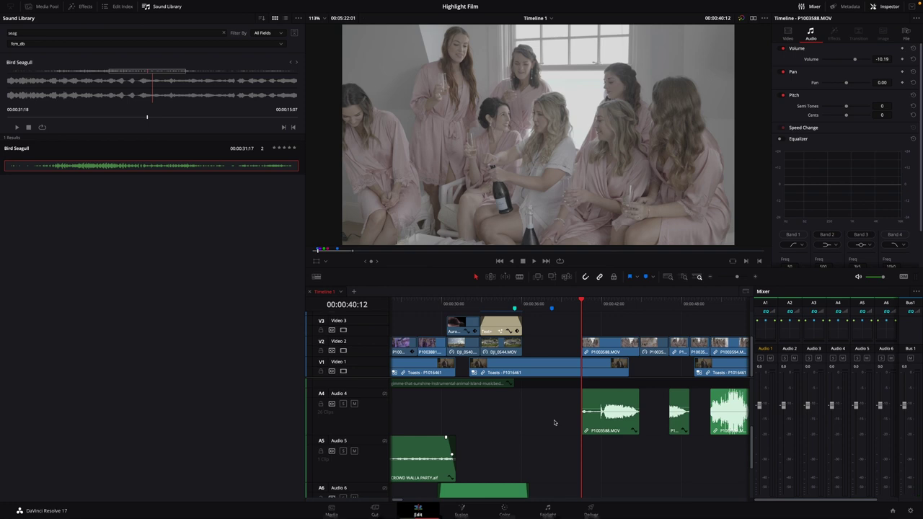
{"action": "key", "text": "space"}
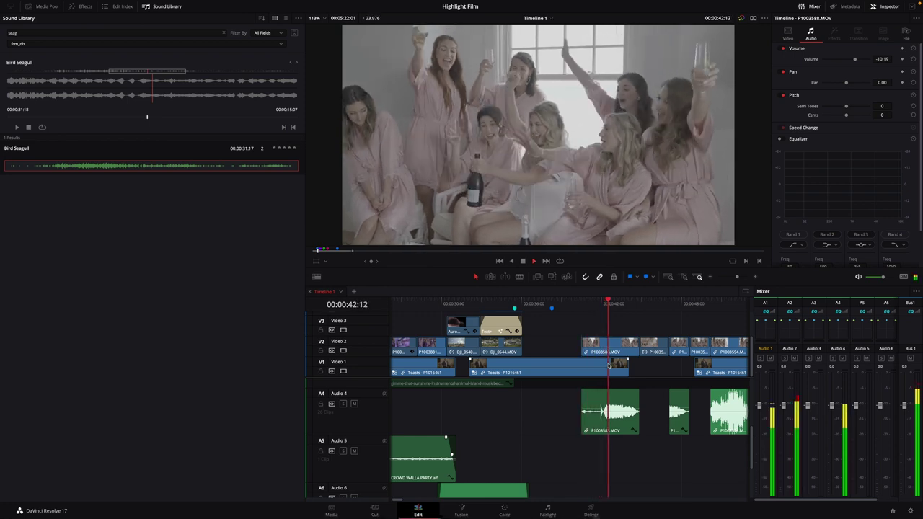
{"action": "key", "text": "space"}
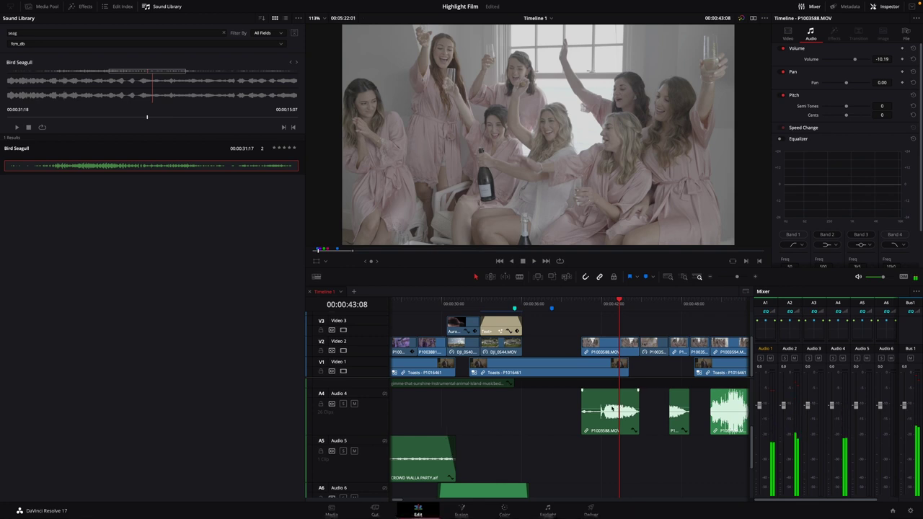
{"action": "left_click_drag", "start_coordinate": [612, 408], "coordinate": [611, 412]}
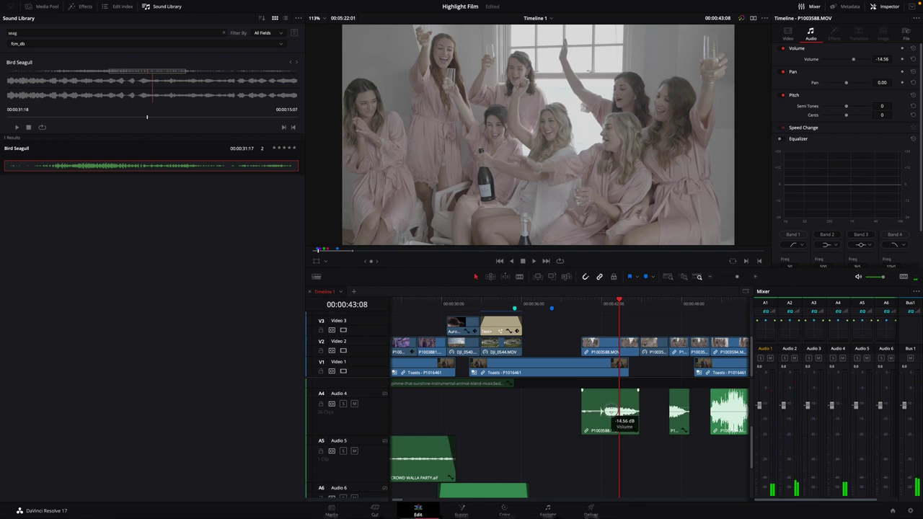
{"action": "scroll", "coordinate": [591, 382], "scroll_direction": "up", "scroll_amount": 1}
{"action": "left_click", "coordinate": [569, 308]}
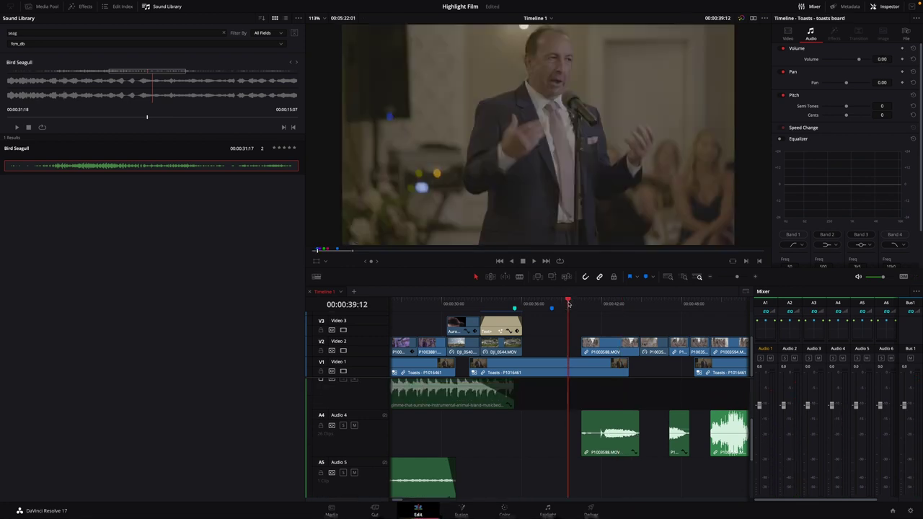
{"action": "key", "text": "space"}
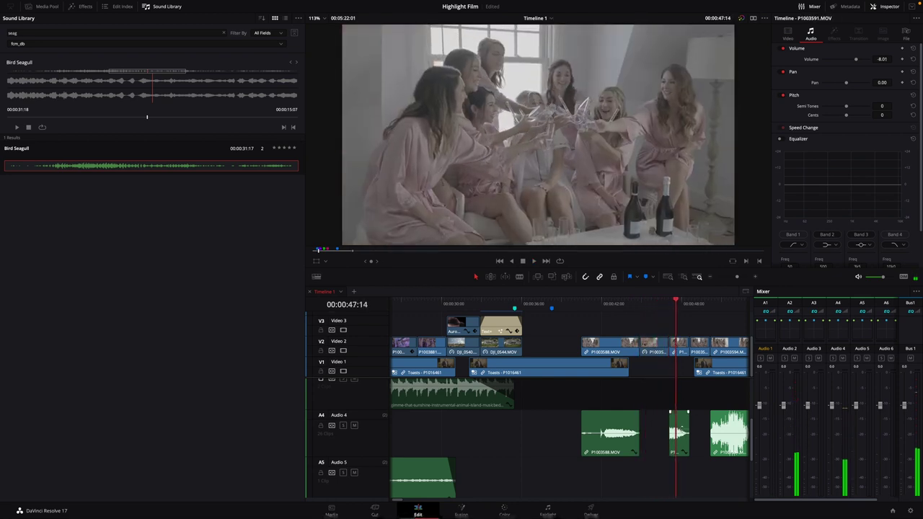
Step: Play from 45 s and lower Audio 4 clip P1003594 to -11.65 dB
{"action": "left_click", "coordinate": [649, 305]}
{"action": "key", "text": "space"}
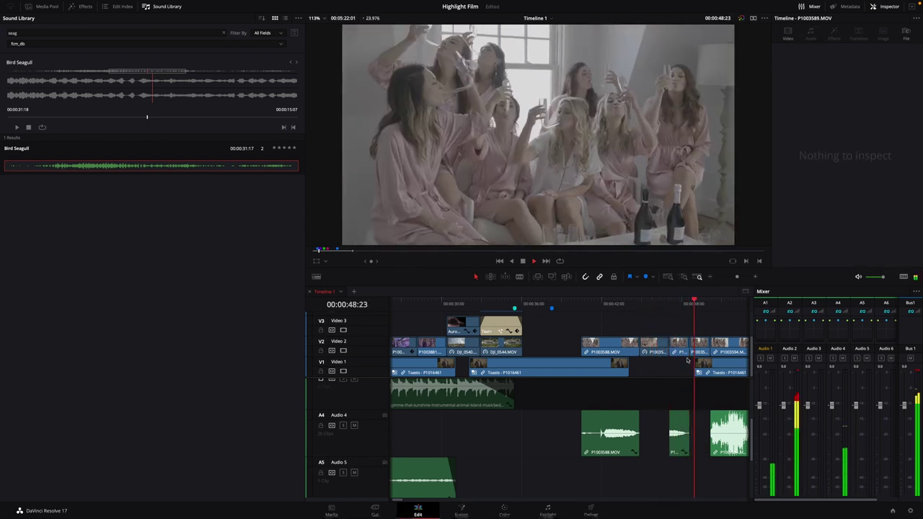
{"action": "key", "text": "space"}
{"action": "left_click", "coordinate": [724, 430]}
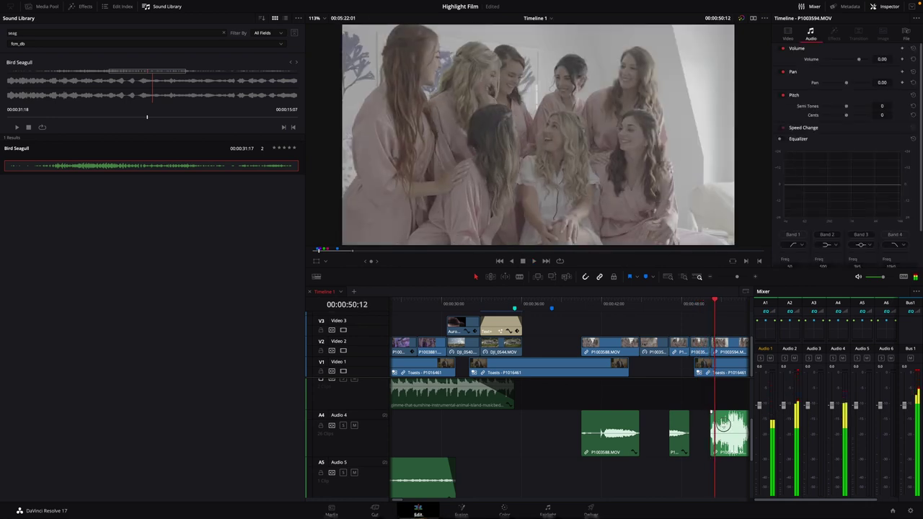
{"action": "left_click_drag", "start_coordinate": [724, 431], "coordinate": [724, 443]}
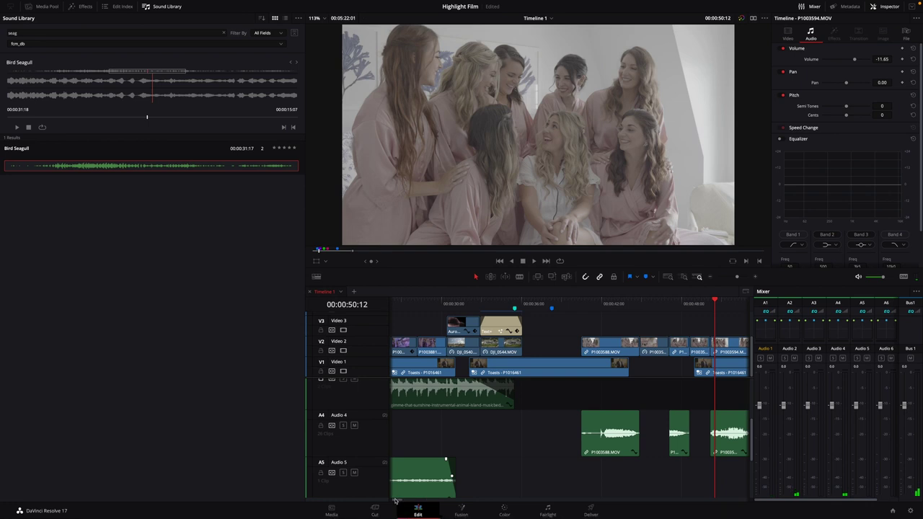
{"action": "left_click_drag", "start_coordinate": [394, 500], "coordinate": [398, 502]}
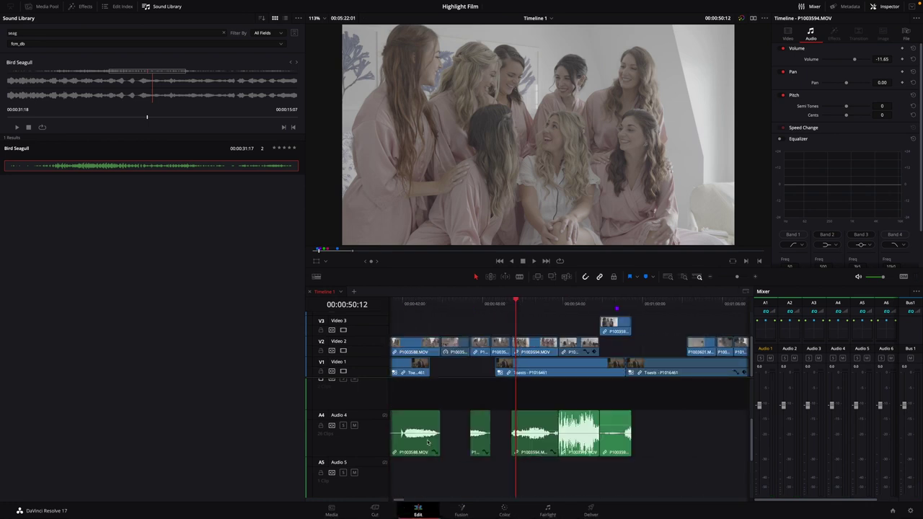
Step: Lower clip P1003594 further to -16.02 dB and replay from about 50 s
{"action": "key", "text": "space"}
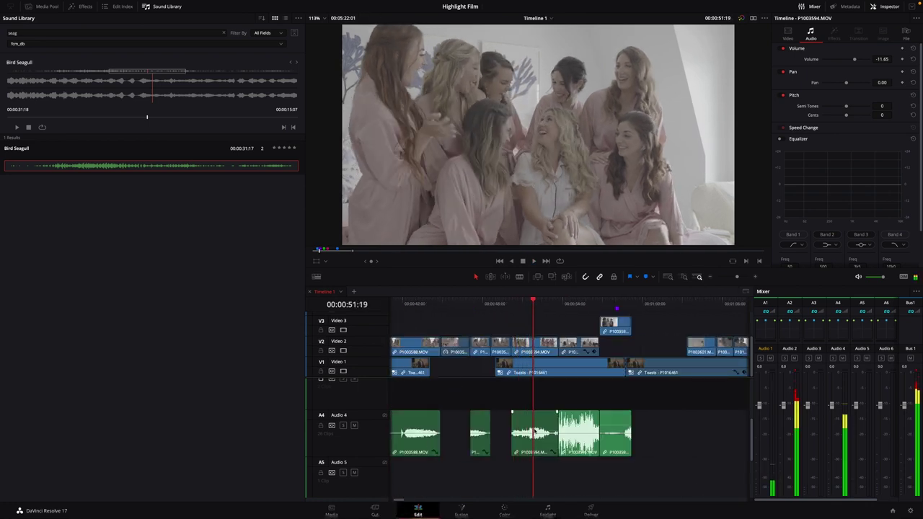
{"action": "left_click_drag", "start_coordinate": [546, 432], "coordinate": [545, 443]}
{"action": "left_click", "coordinate": [502, 310]}
{"action": "key", "text": "space"}
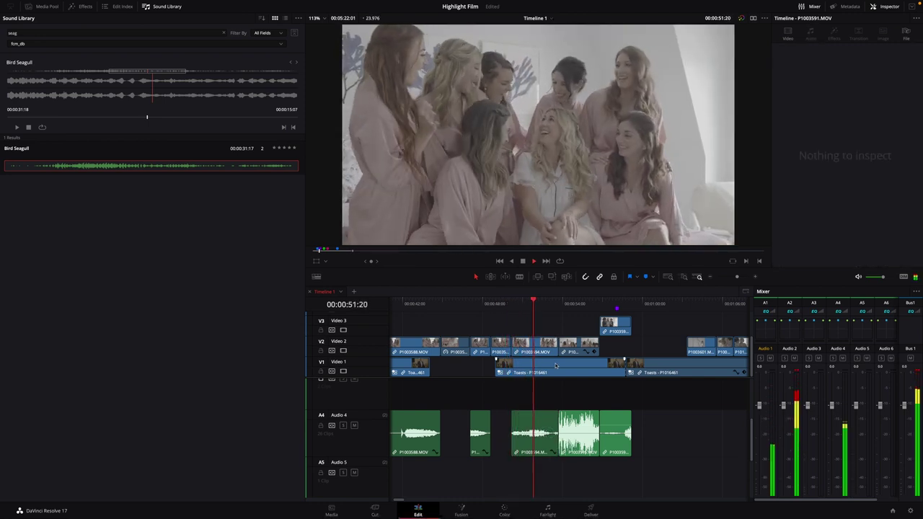
Step: Turn down the P1003595 clip on Audio 4 and replay from about 52 s
{"action": "left_click", "coordinate": [576, 425]}
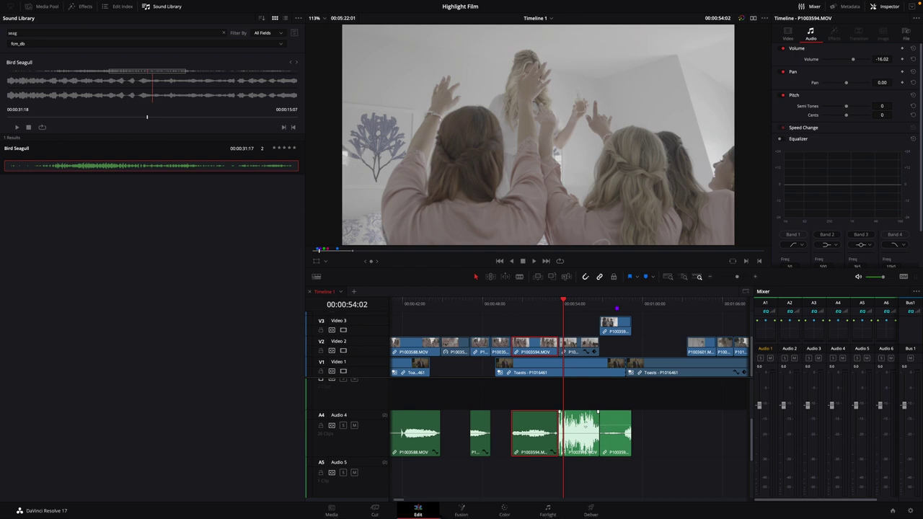
{"action": "left_click_drag", "start_coordinate": [585, 424], "coordinate": [586, 436]}
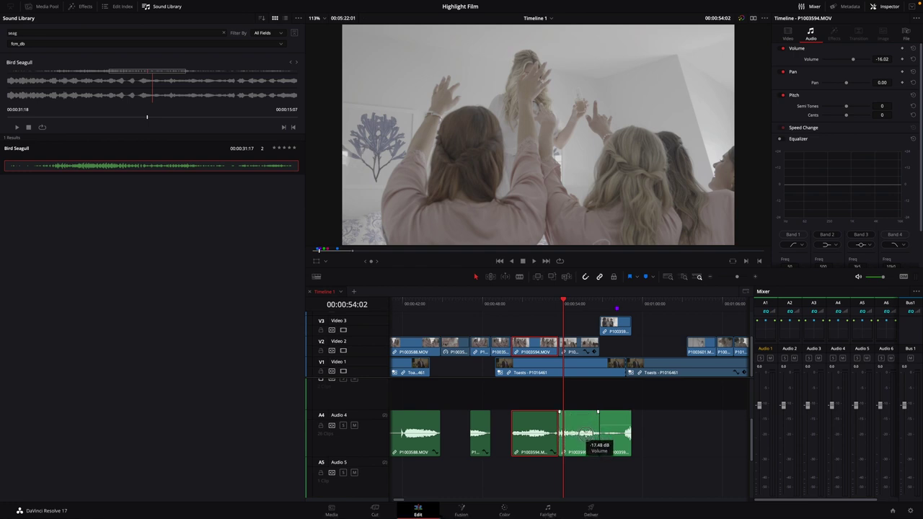
{"action": "left_click", "coordinate": [544, 311]}
{"action": "key", "text": "space"}
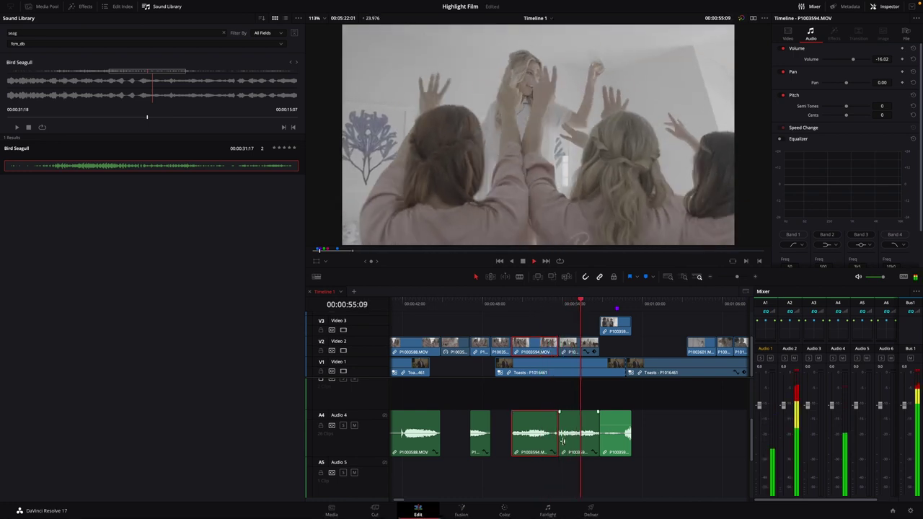
{"action": "key", "text": "space"}
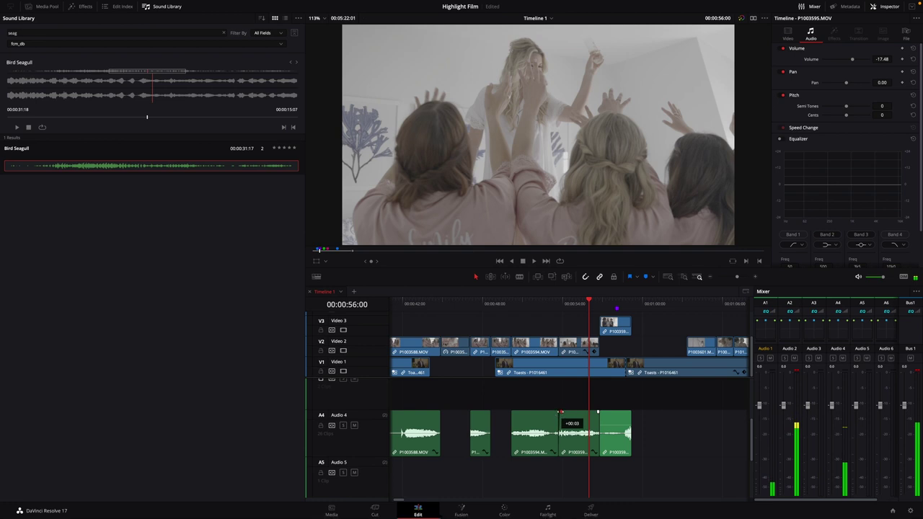
Step: Shift the cut between the Audio 4 clips two frames earlier and review it
{"action": "left_click_drag", "start_coordinate": [561, 412], "coordinate": [557, 411]}
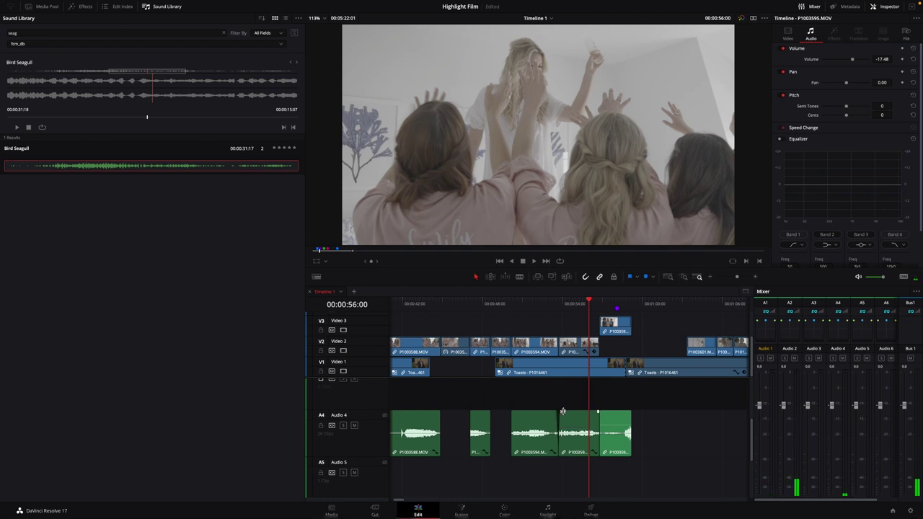
{"action": "left_click_drag", "start_coordinate": [598, 412], "coordinate": [595, 411]}
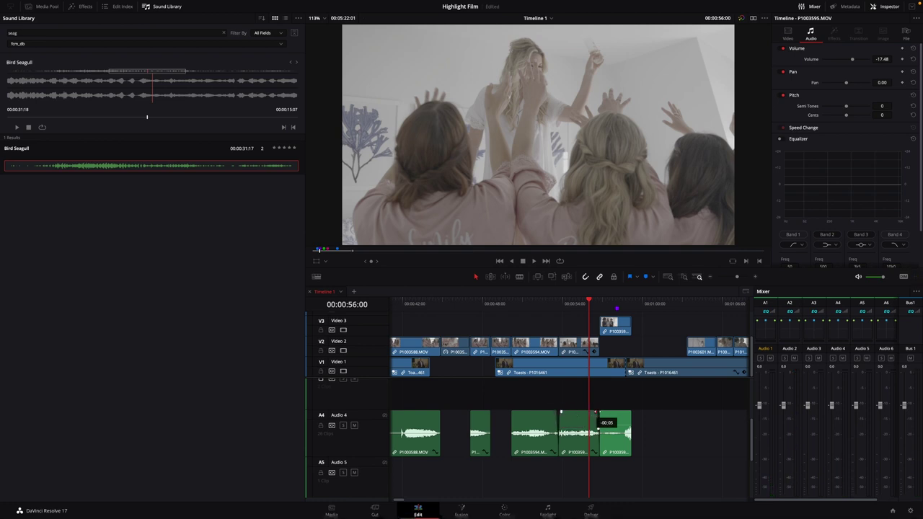
{"action": "key", "text": "space"}
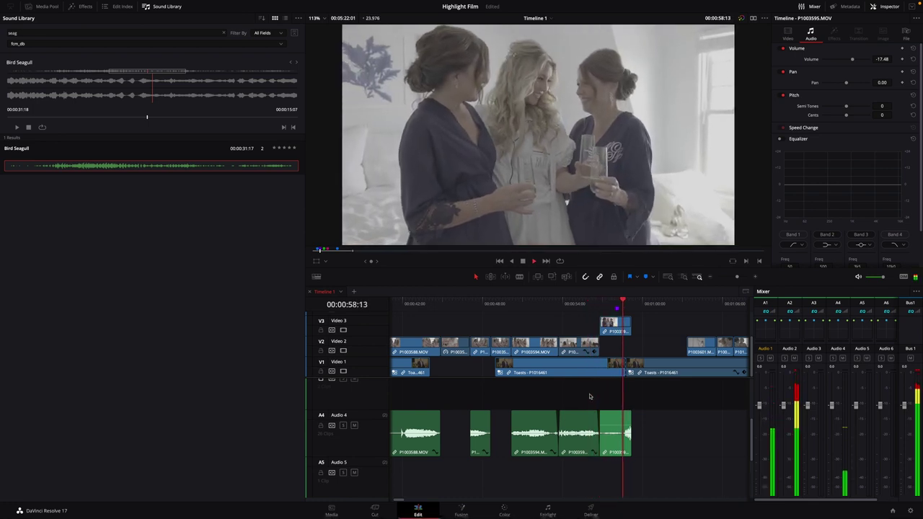
{"action": "key", "text": "space"}
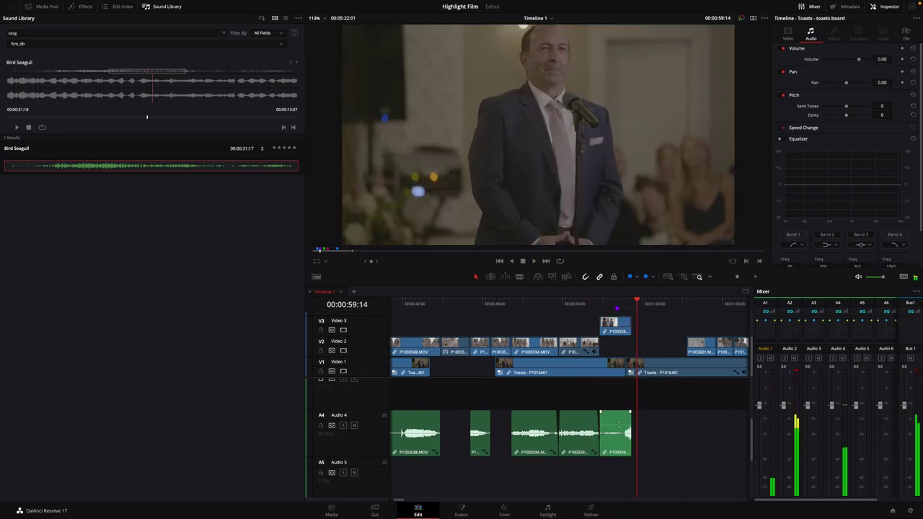
Step: Lower the next Audio 4 clip to -5.10 dB and check the bridal party mix
{"action": "left_click_drag", "start_coordinate": [619, 422], "coordinate": [618, 434]}
{"action": "left_click", "coordinate": [590, 301]}
{"action": "key", "text": "space"}
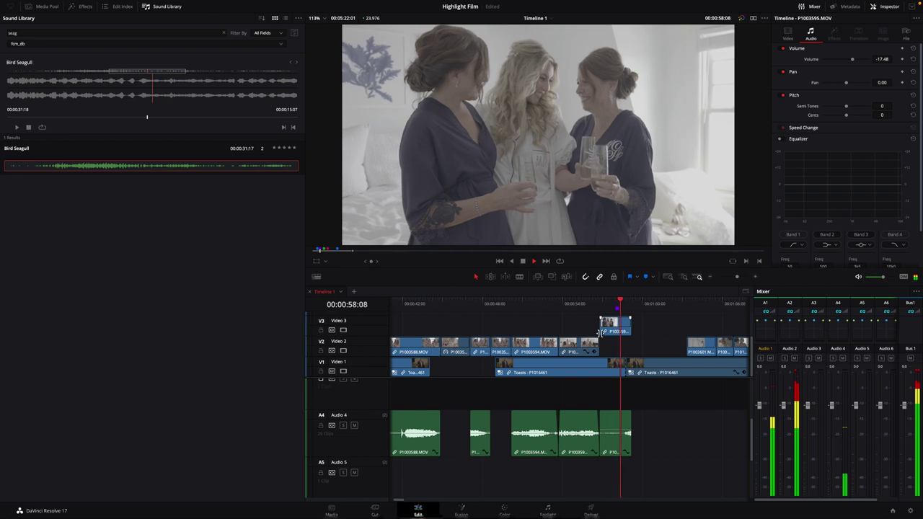
{"action": "key", "text": "space"}
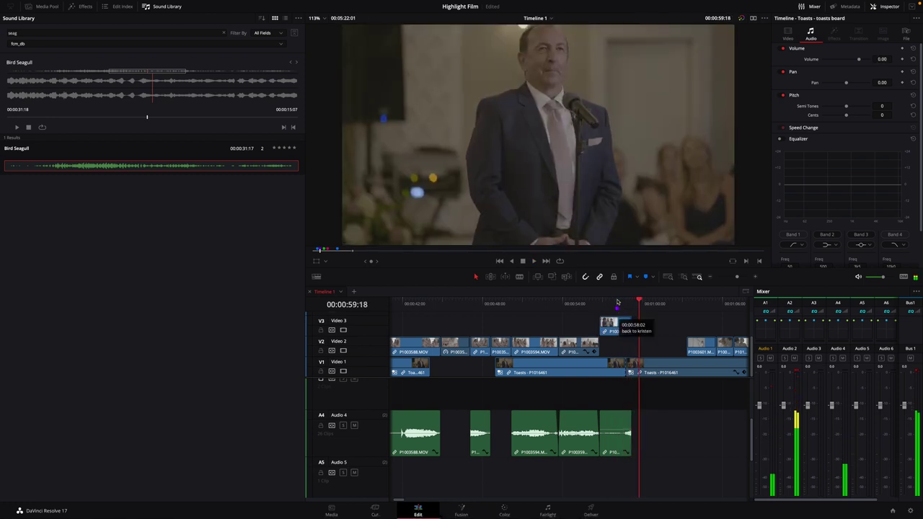
Step: Play and scrub through the bridal robes footage to the bride close-up near 1:13
{"action": "left_click", "coordinate": [624, 302]}
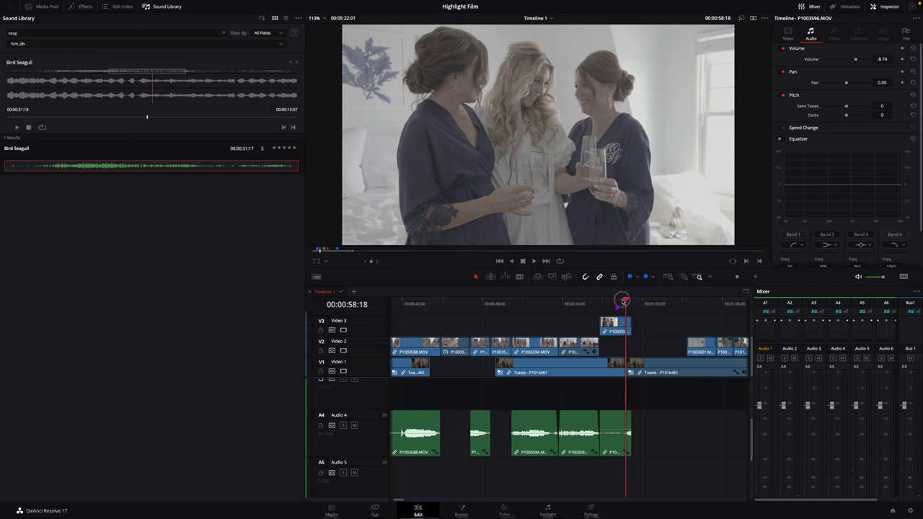
{"action": "mouse_move", "coordinate": [624, 301]}
{"action": "left_mouse_down"}
{"action": "mouse_move", "coordinate": [569, 303]}
{"action": "mouse_move", "coordinate": [609, 311]}
{"action": "left_mouse_up"}
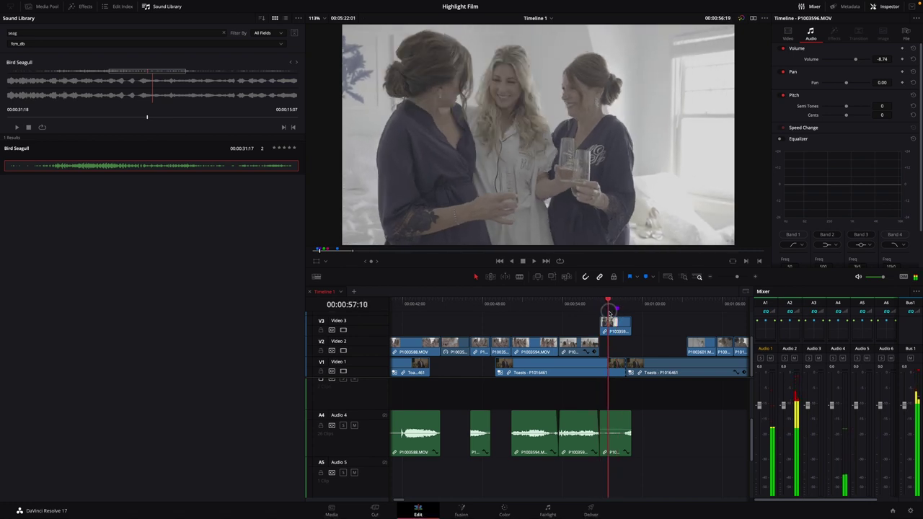
{"action": "key", "text": "space"}
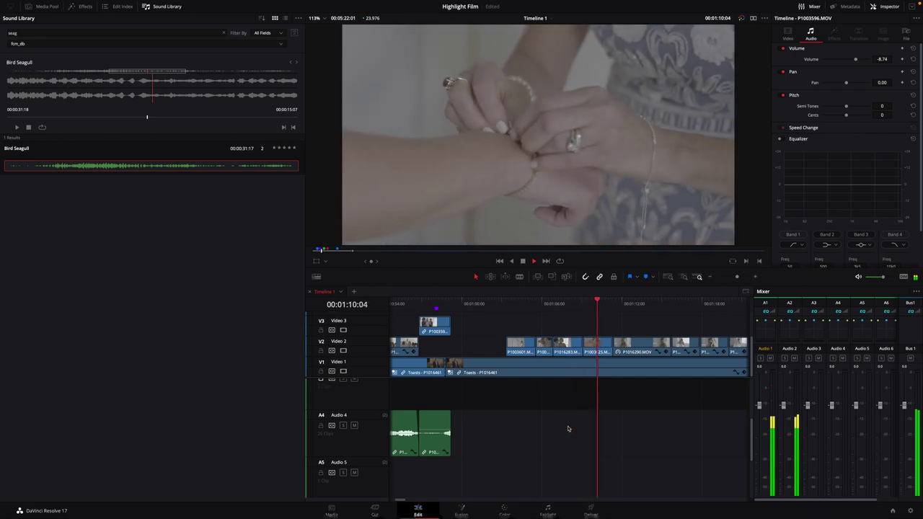
{"action": "scroll", "coordinate": [584, 422], "scroll_direction": "up", "scroll_amount": 3}
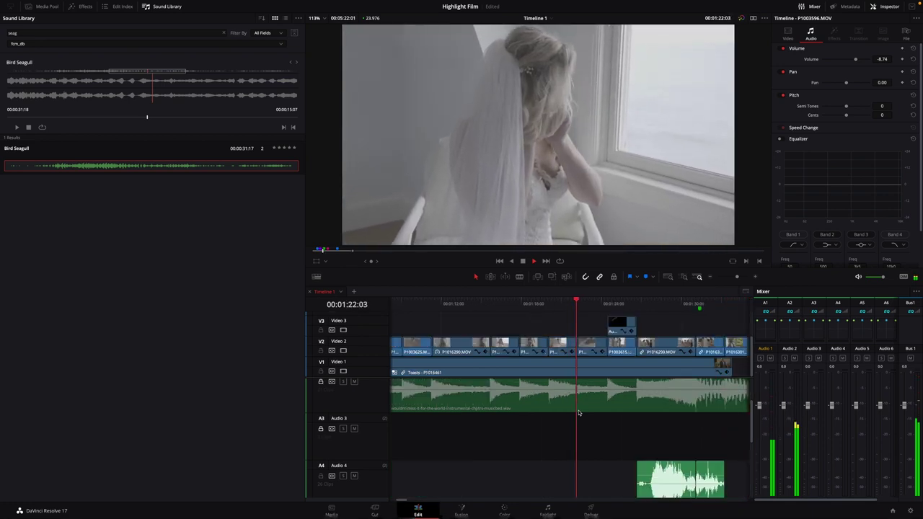
{"action": "key", "text": "space"}
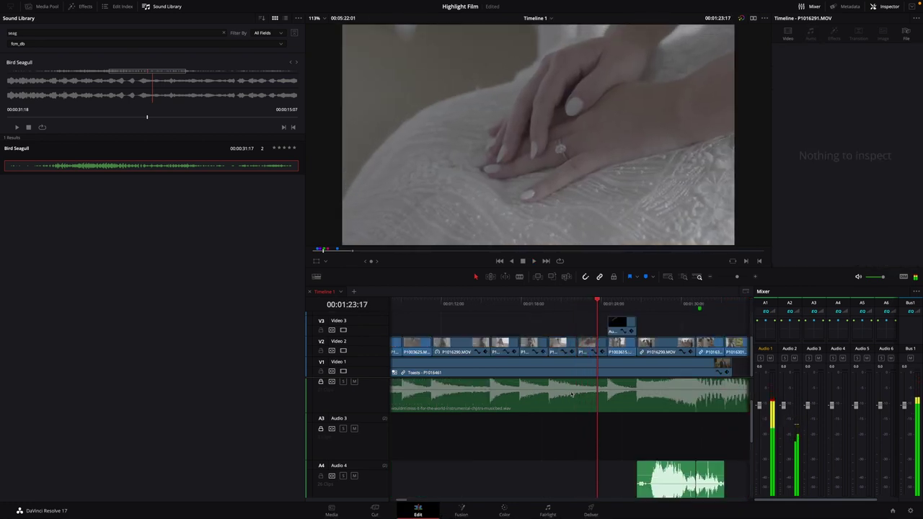
{"action": "left_click_drag", "start_coordinate": [435, 304], "coordinate": [606, 312]}
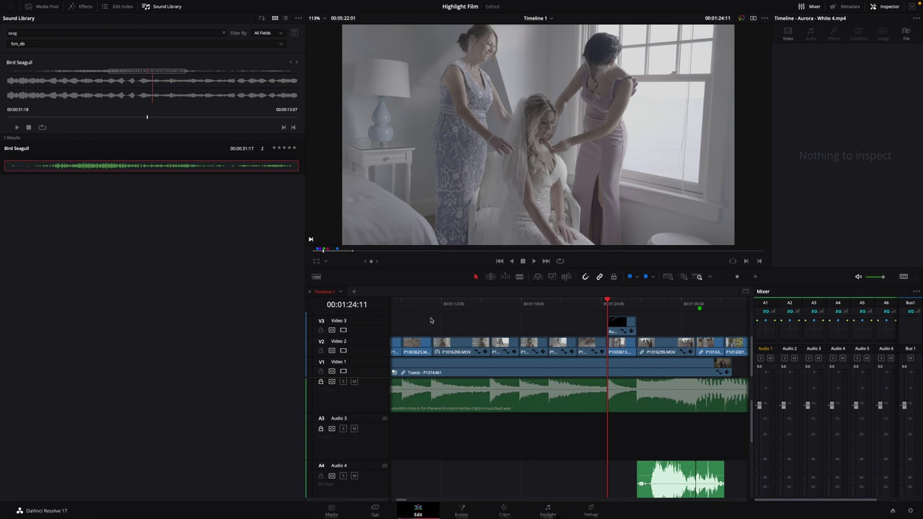
{"action": "left_click_drag", "start_coordinate": [408, 299], "coordinate": [654, 311]}
Step: Lower the P1016299.MOV audio on Audio 4 to -8.74 dB and play from 1:25:18
{"action": "left_click", "coordinate": [632, 338]}
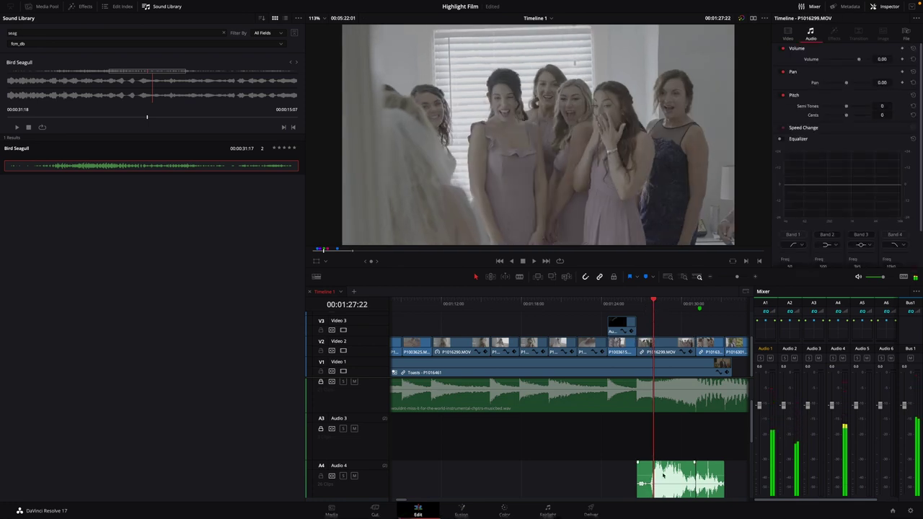
{"action": "left_click_drag", "start_coordinate": [663, 474], "coordinate": [667, 490]}
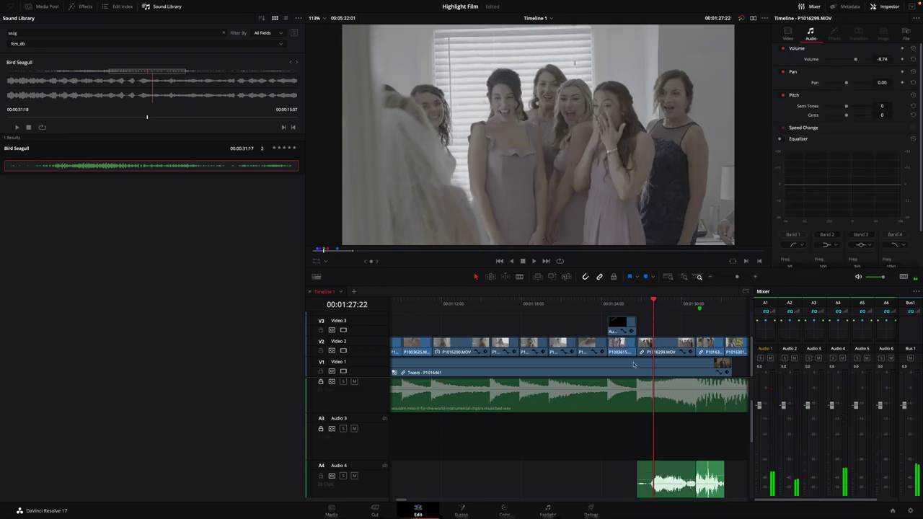
{"action": "left_click", "coordinate": [625, 303]}
{"action": "key", "text": "space"}
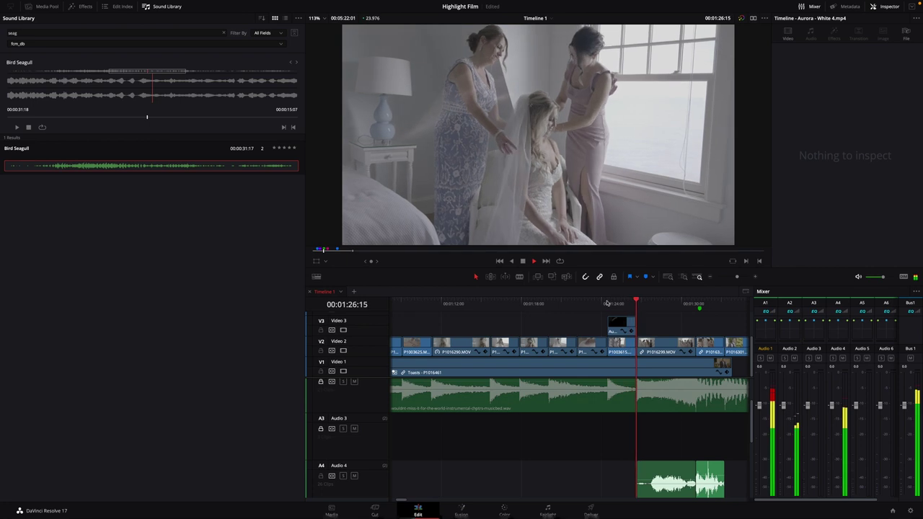
{"action": "key", "text": "space"}
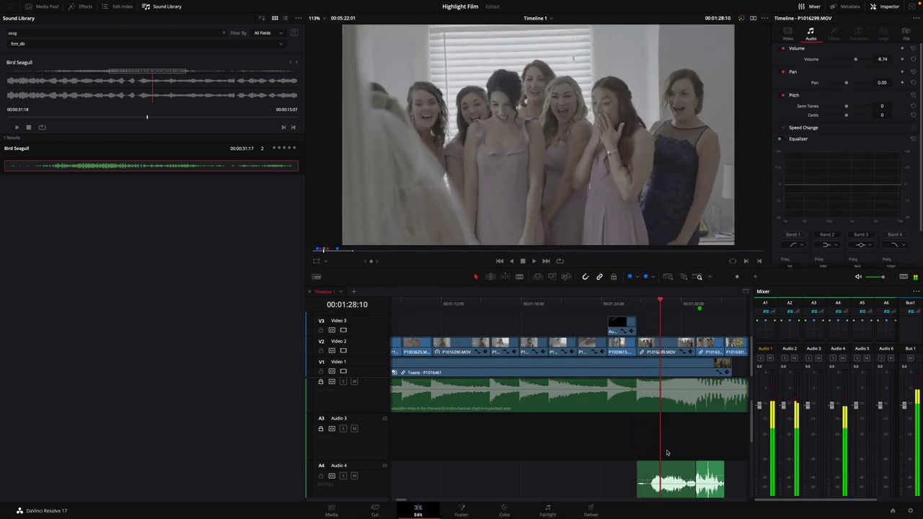
Step: Drop P1016299.MOV further to -13.11 dB and the next Audio 4 clip to -12.38 dB
{"action": "left_click_drag", "start_coordinate": [653, 462], "coordinate": [654, 479]}
{"action": "left_click", "coordinate": [617, 304]}
{"action": "key", "text": "space"}
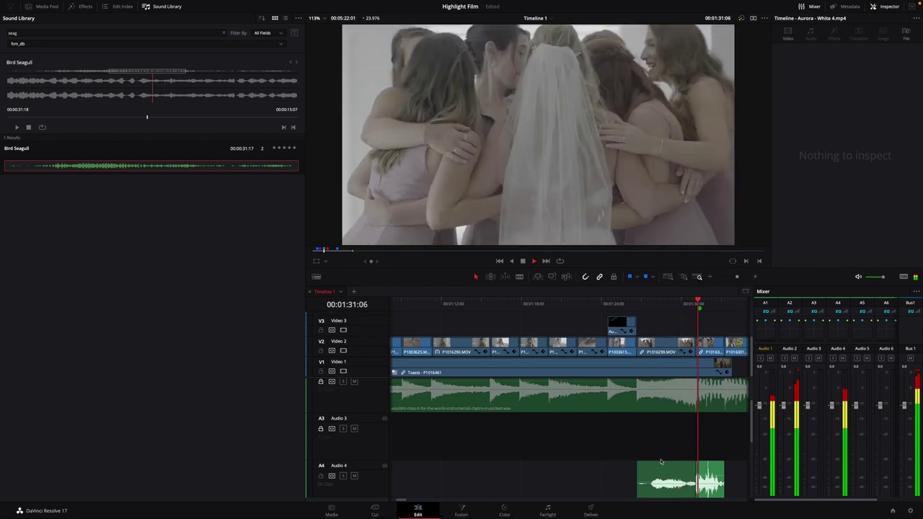
{"action": "key", "text": "space"}
{"action": "left_click_drag", "start_coordinate": [714, 468], "coordinate": [725, 492]}
{"action": "left_click", "coordinate": [666, 308]}
{"action": "key", "text": "space"}
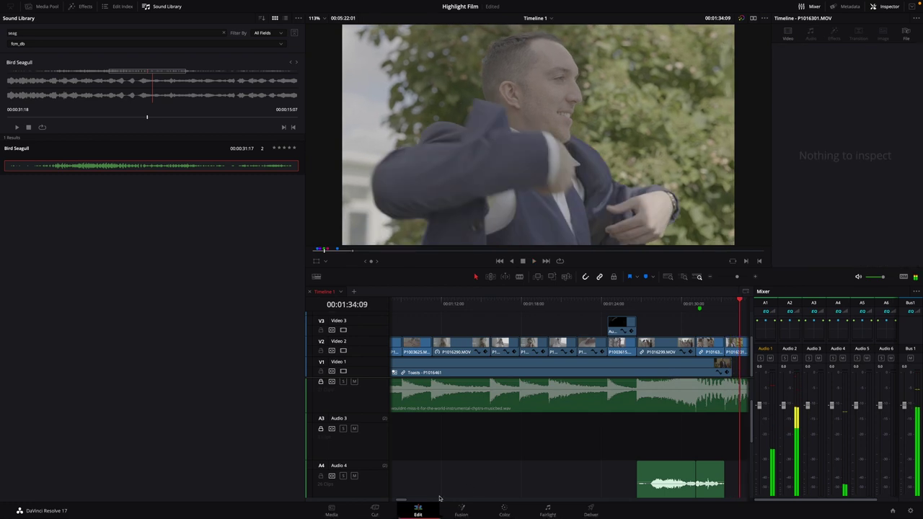
{"action": "left_click", "coordinate": [451, 303]}
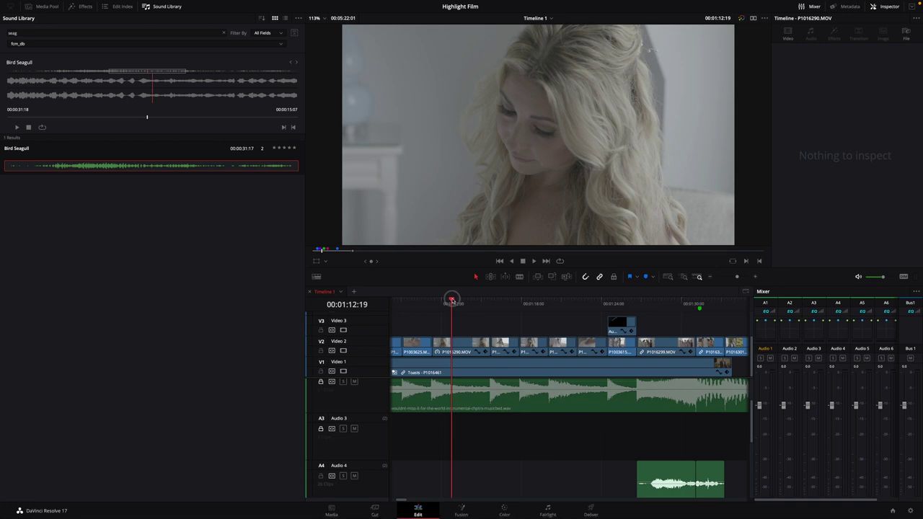
{"action": "left_click_drag", "start_coordinate": [452, 298], "coordinate": [723, 329]}
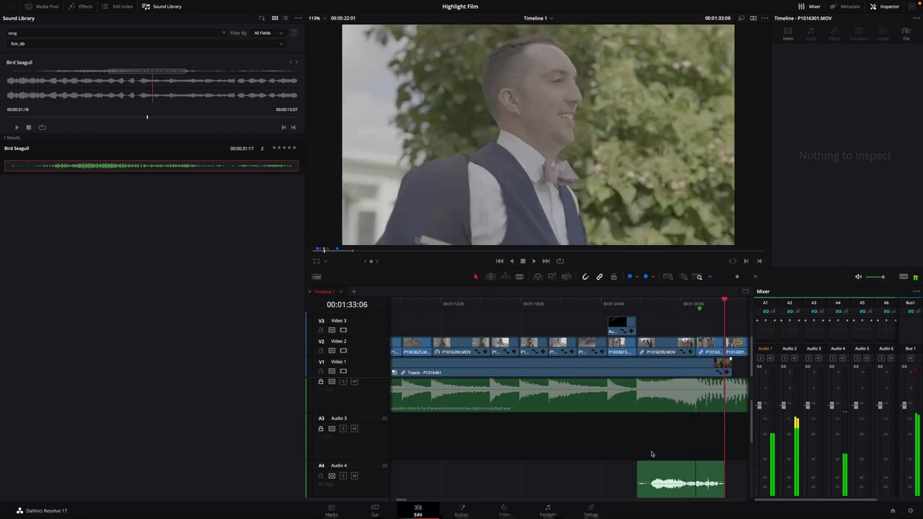
{"action": "scroll", "coordinate": [651, 491], "scroll_direction": "down", "scroll_amount": 3}
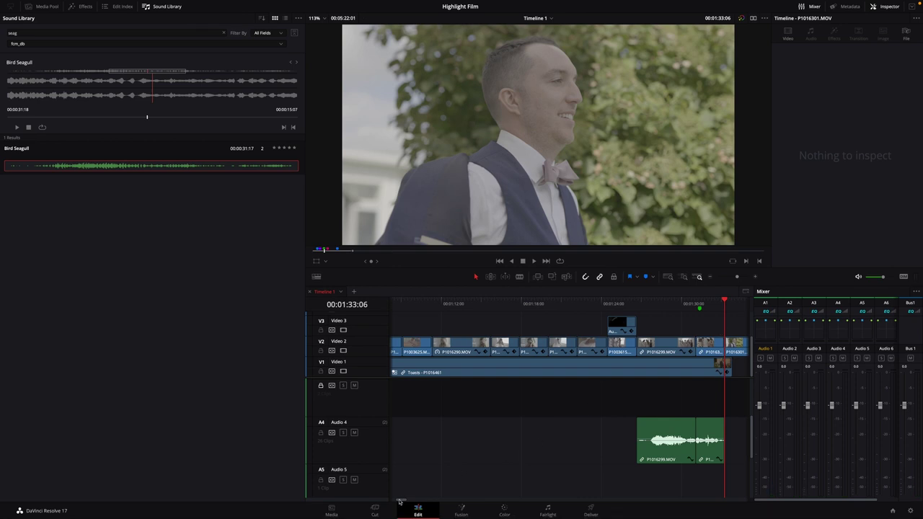
{"action": "scroll", "coordinate": [400, 501], "scroll_direction": "right", "scroll_amount": 10}
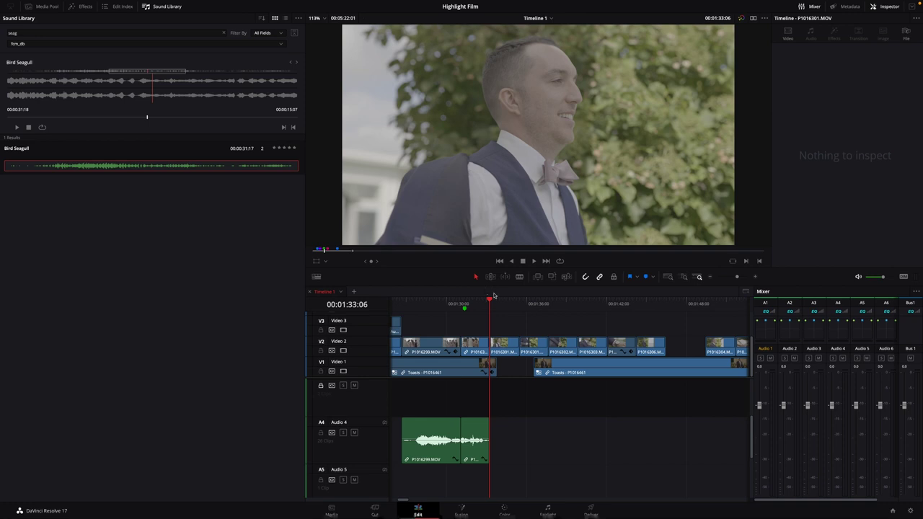
Step: Switch the Sound Library to the Local Database
{"action": "left_click", "coordinate": [58, 34]}
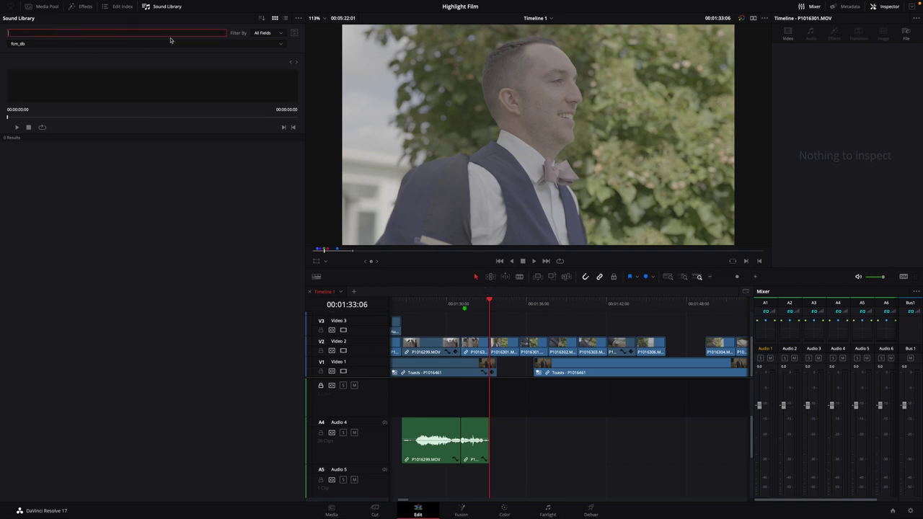
{"action": "left_click", "coordinate": [225, 45]}
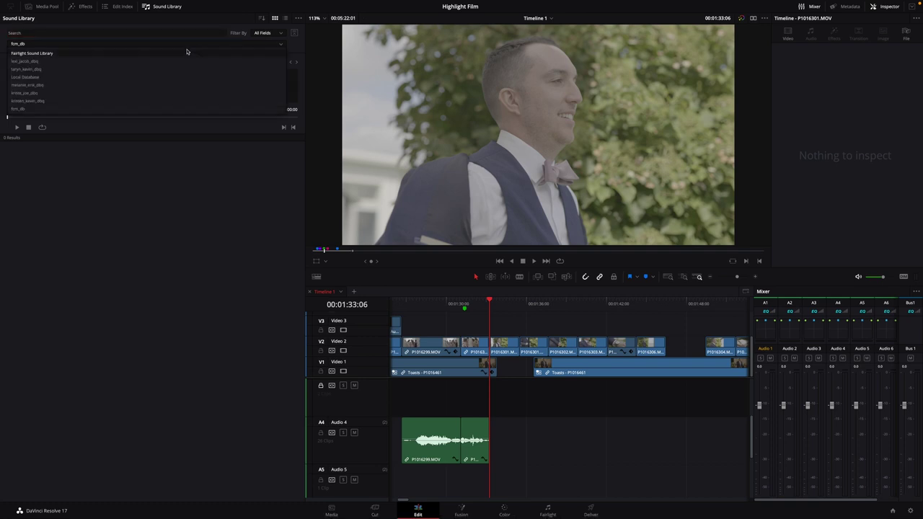
{"action": "left_click", "coordinate": [140, 77]}
Step: Search 'outdoor' and preview Outdoor Foley Spring 1, then Outdoor Foley Spring 2
{"action": "left_click", "coordinate": [36, 32]}
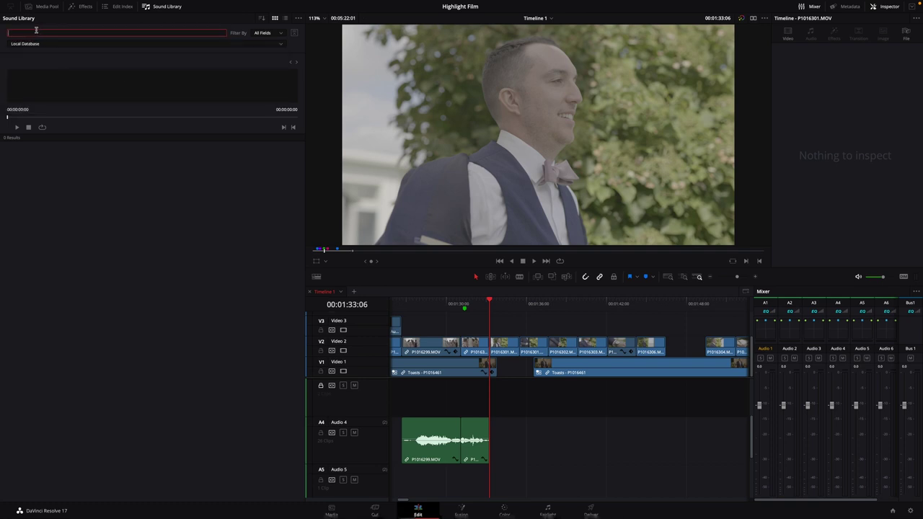
{"action": "type", "text": "outdo"}
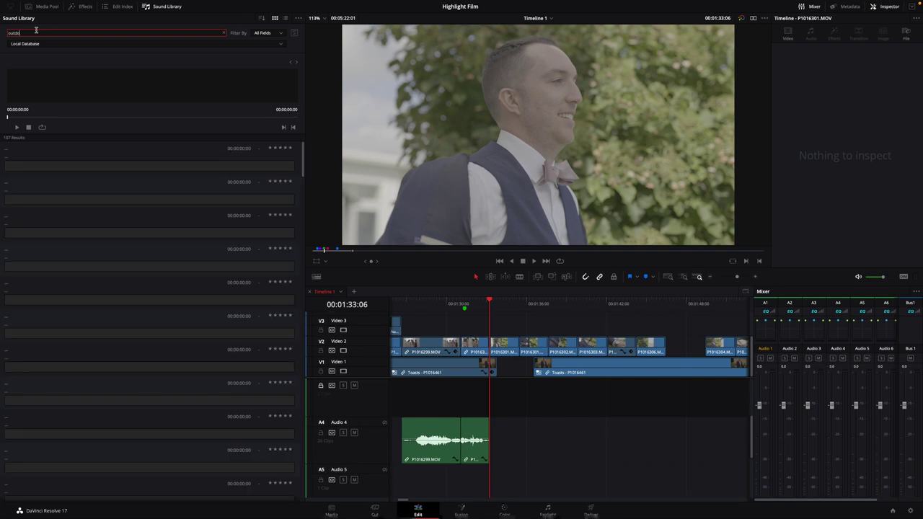
{"action": "type", "text": "or"}
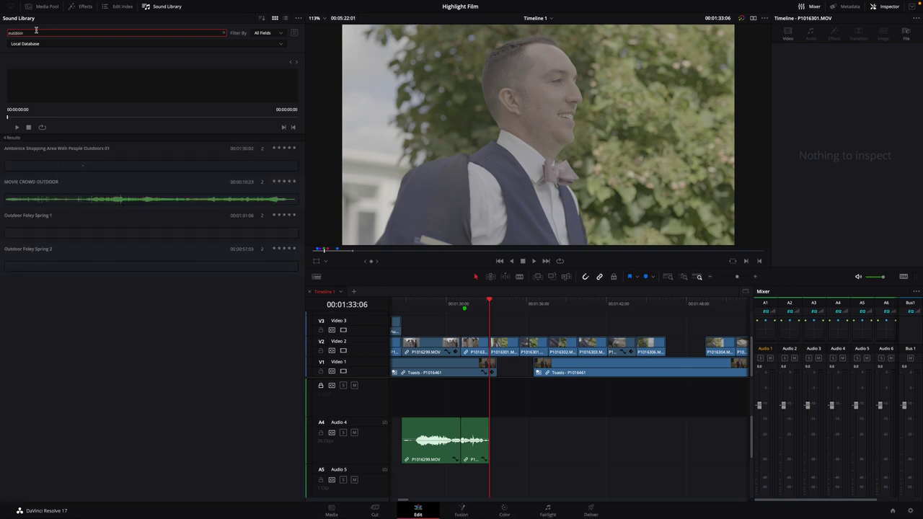
{"action": "left_click", "coordinate": [64, 233]}
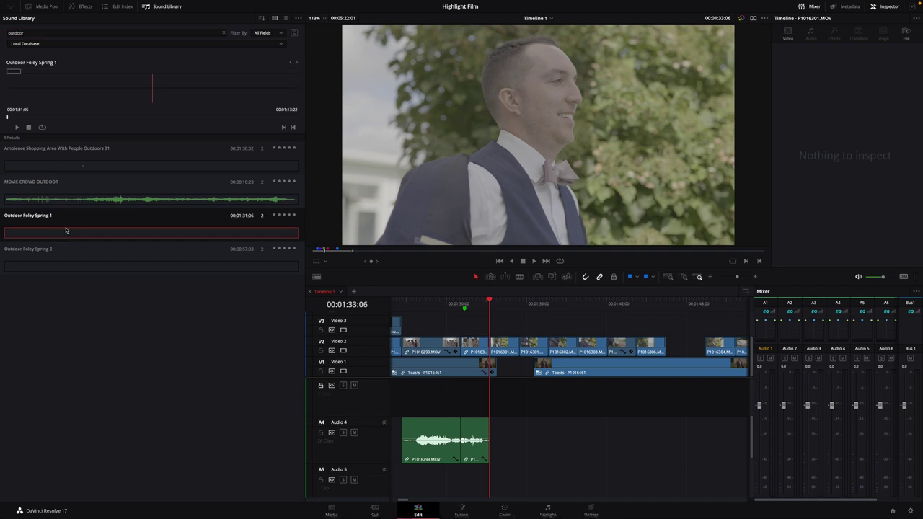
{"action": "left_click", "coordinate": [67, 265]}
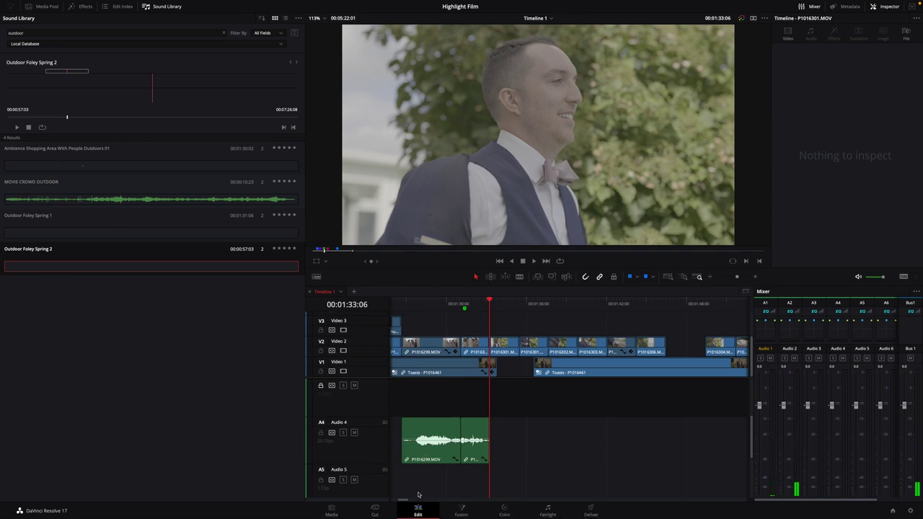
{"action": "scroll", "coordinate": [436, 447], "scroll_direction": "down", "scroll_amount": 2}
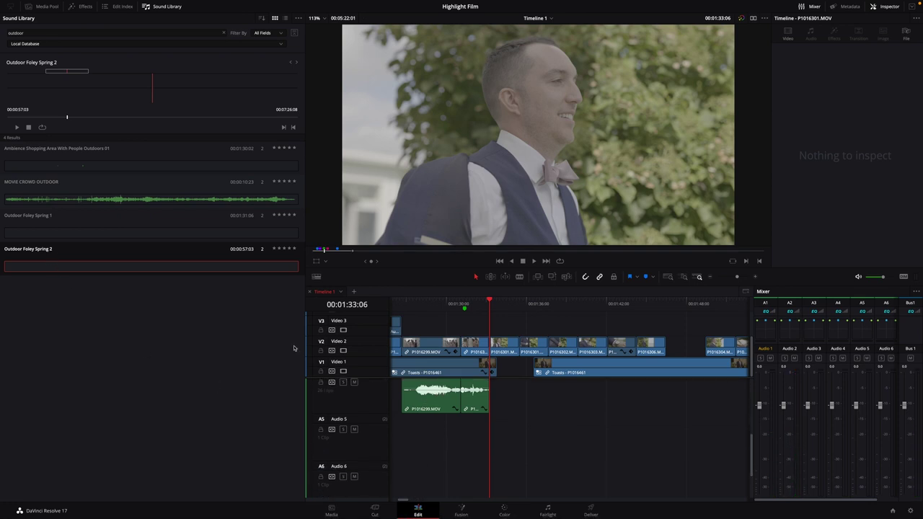
Step: Place Outdoor Foley Spring 2 from the Sound Library onto Audio 5
{"action": "left_click_drag", "start_coordinate": [135, 270], "coordinate": [411, 437]}
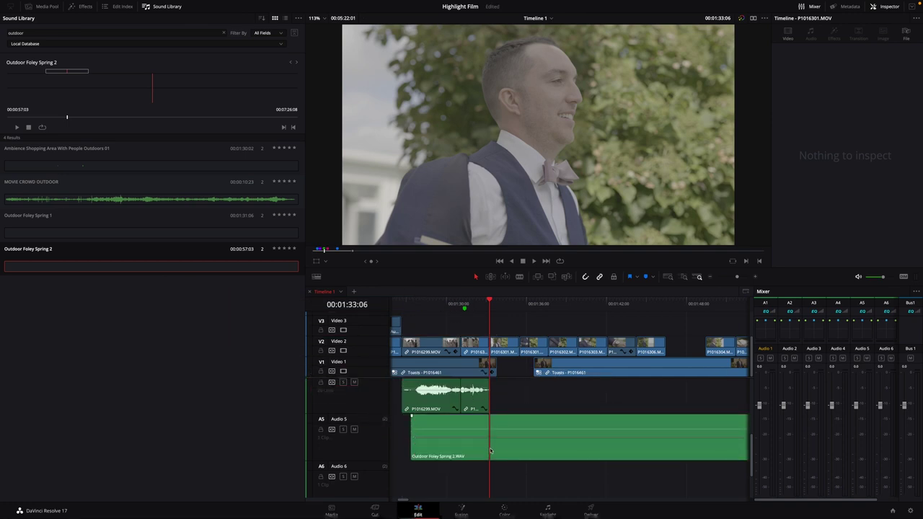
{"action": "scroll", "coordinate": [487, 449], "scroll_direction": "down", "scroll_amount": 3}
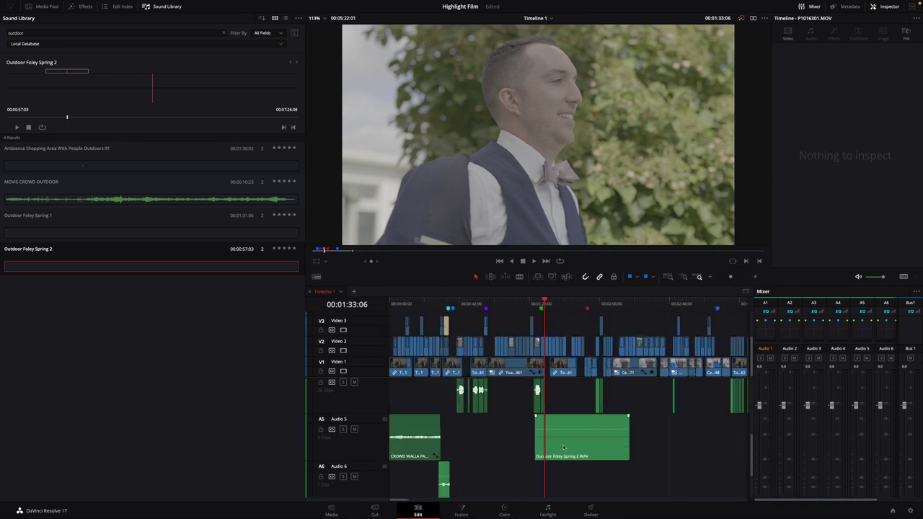
{"action": "left_click_drag", "start_coordinate": [399, 501], "coordinate": [412, 494]}
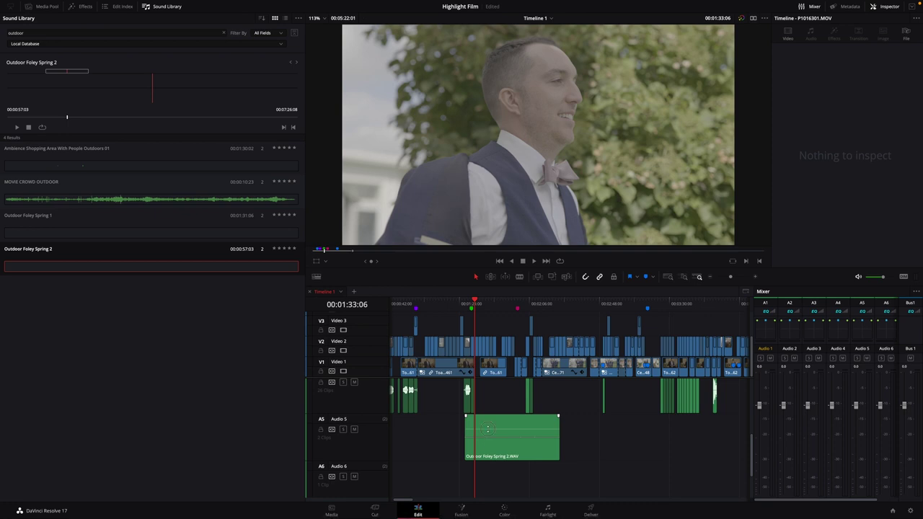
Step: Raise the foley clip's volume to about 26.94 dB and trim a little off its start
{"action": "left_click_drag", "start_coordinate": [487, 429], "coordinate": [486, 423]}
{"action": "left_click_drag", "start_coordinate": [487, 420], "coordinate": [488, 415]}
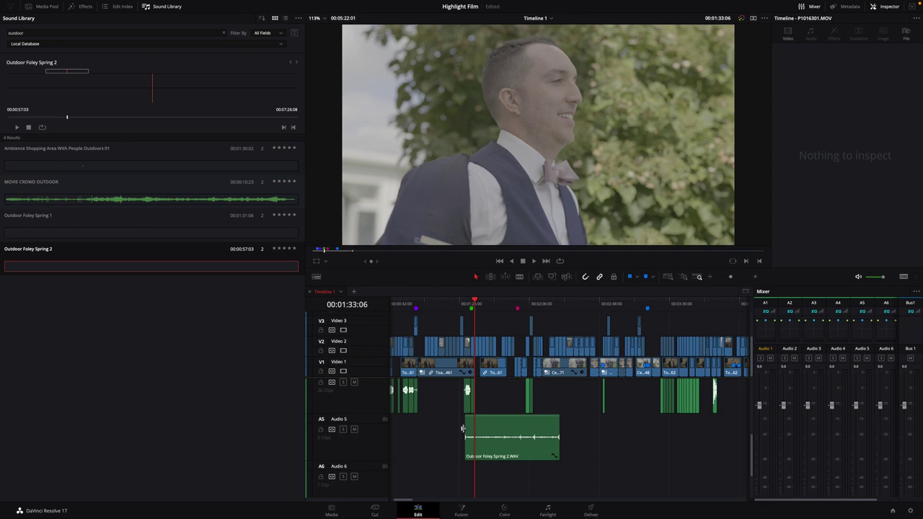
{"action": "left_click_drag", "start_coordinate": [464, 429], "coordinate": [492, 427]}
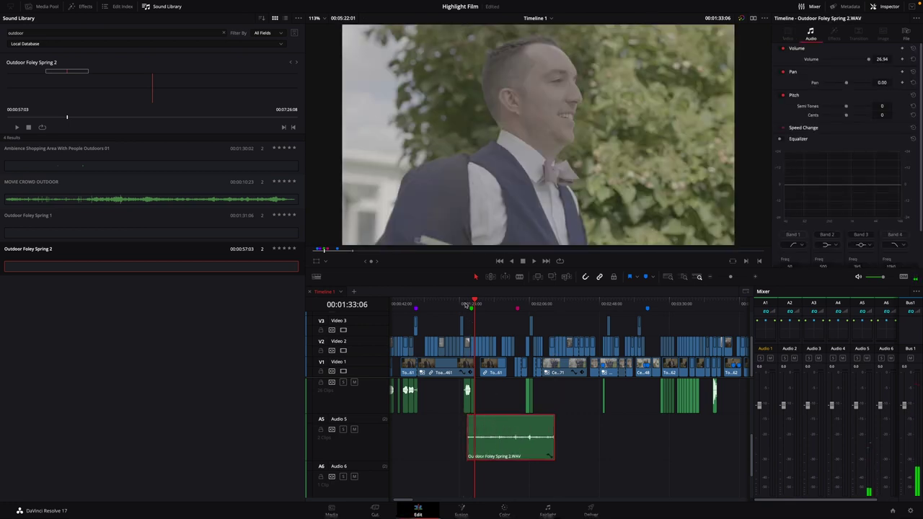
Step: Trim the Foley clip's head to the playhead near 01:33 and blade it at 01:46:20
{"action": "left_click_drag", "start_coordinate": [474, 299], "coordinate": [463, 301]}
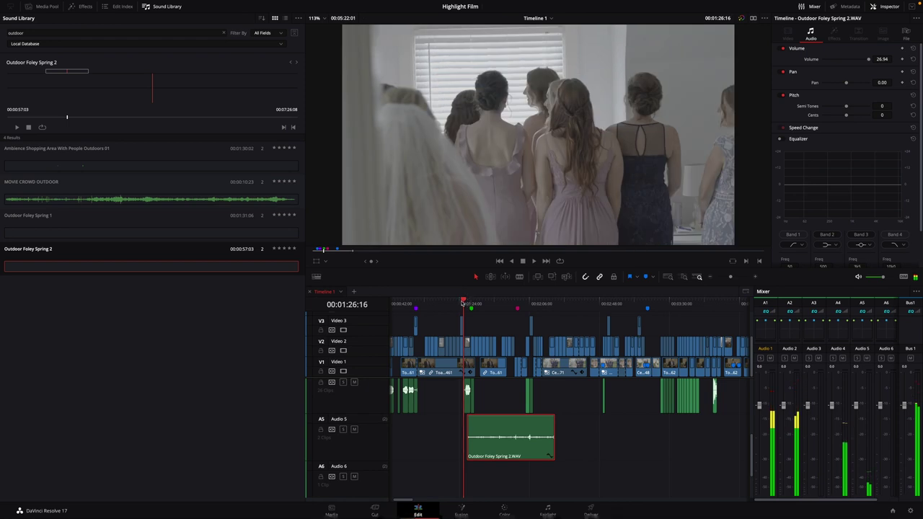
{"action": "key", "text": "ctrl+equal"}
{"action": "key", "text": "ctrl+equal"}
{"action": "key", "text": "ctrl+equal"}
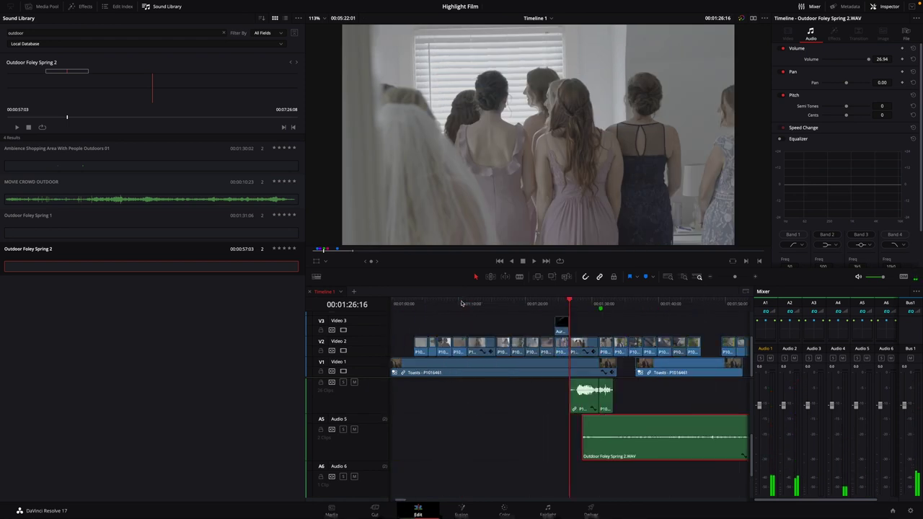
{"action": "left_click_drag", "start_coordinate": [644, 303], "coordinate": [648, 303]}
{"action": "left_click_drag", "start_coordinate": [595, 440], "coordinate": [652, 405]}
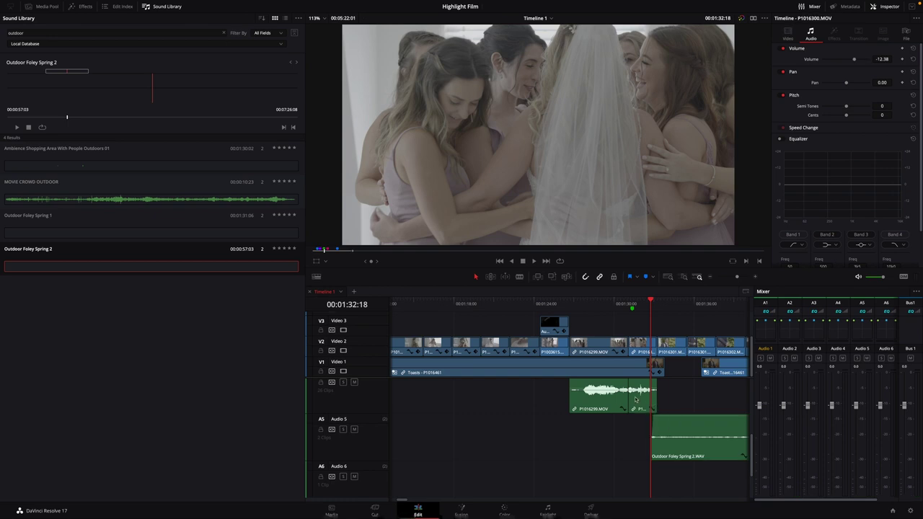
{"action": "key", "text": "space"}
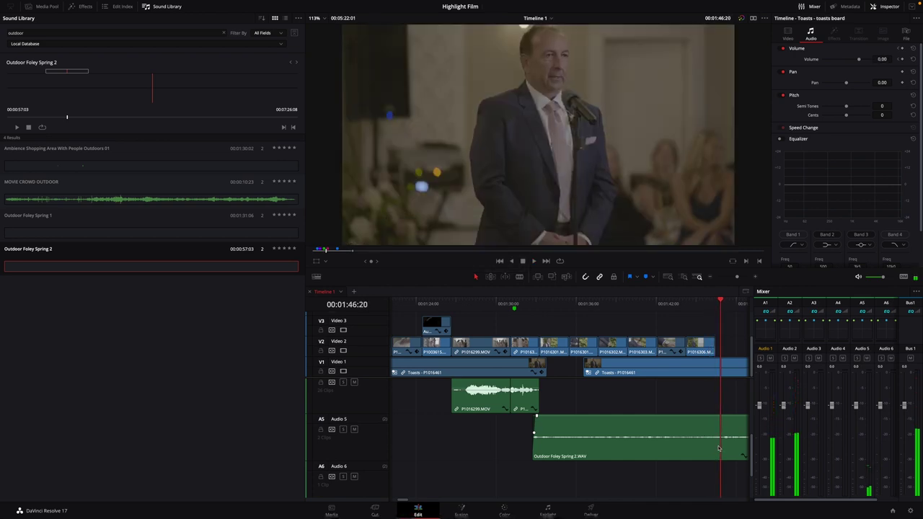
{"action": "key", "text": "b"}
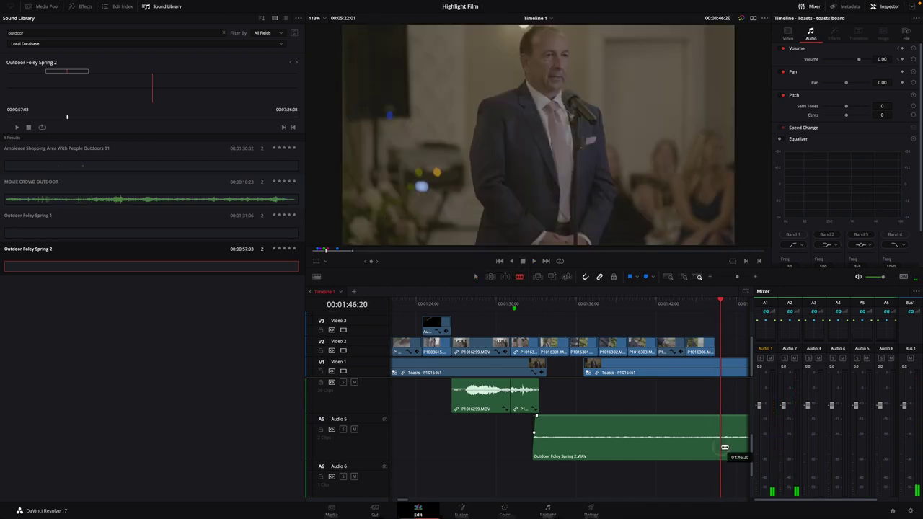
{"action": "left_click", "coordinate": [722, 449]}
Step: Slide the later Foley piece about +03:06 right and fade out the first piece
{"action": "key", "text": "a"}
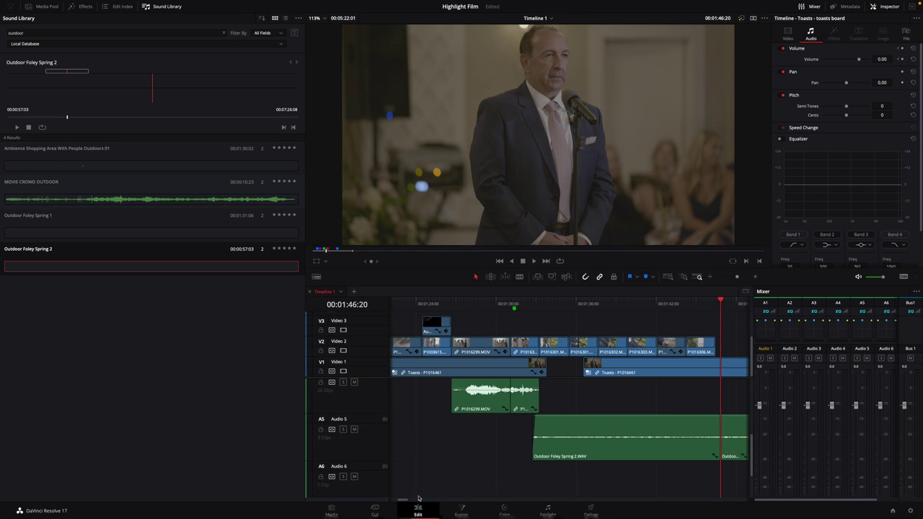
{"action": "scroll", "coordinate": [402, 500], "scroll_direction": "right", "scroll_amount": 5}
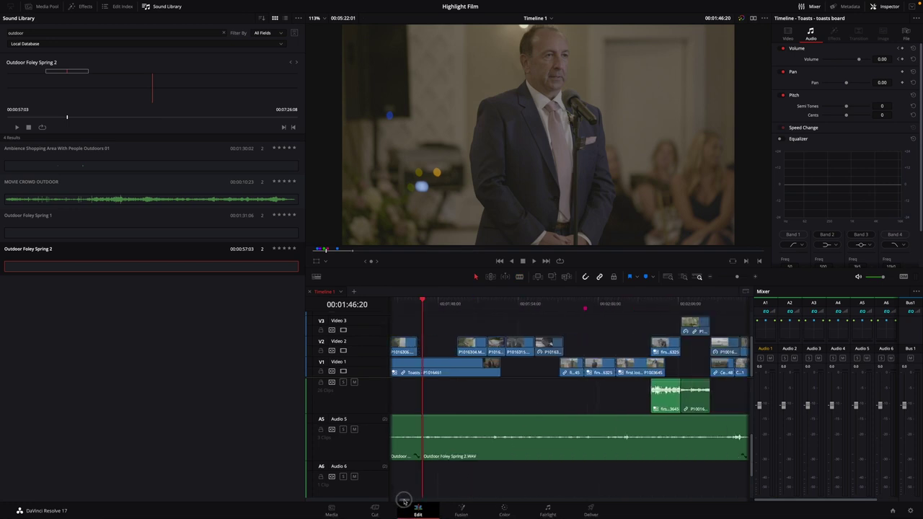
{"action": "left_click_drag", "start_coordinate": [440, 458], "coordinate": [476, 455]}
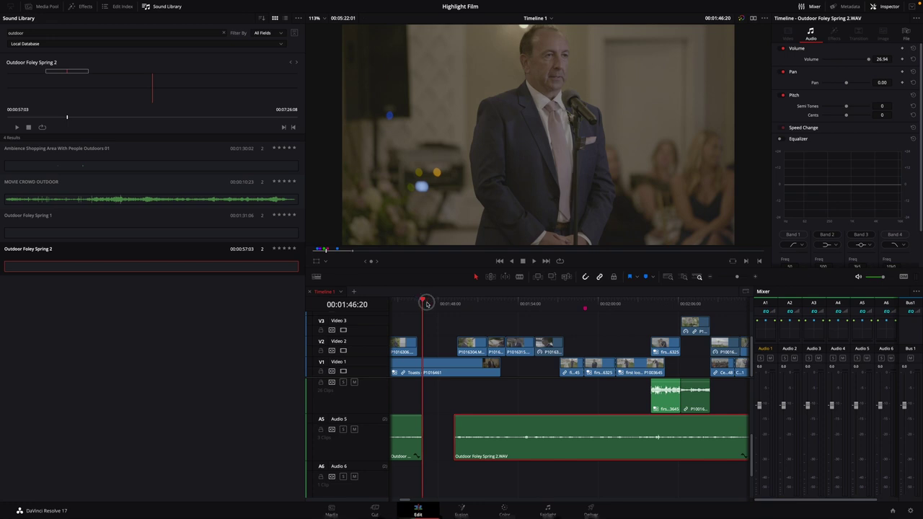
{"action": "mouse_move", "coordinate": [426, 304]}
{"action": "left_mouse_down"}
{"action": "mouse_move", "coordinate": [417, 304]}
{"action": "mouse_move", "coordinate": [435, 318]}
{"action": "left_mouse_up"}
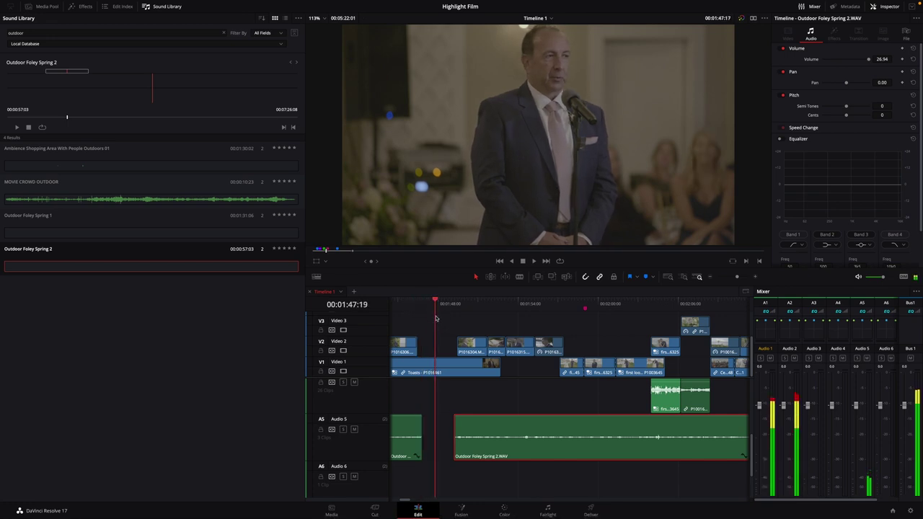
{"action": "left_click_drag", "start_coordinate": [419, 416], "coordinate": [416, 416]}
Step: Play from about 01:45:15 and blade the later Foley piece at 01:57:17
{"action": "left_click", "coordinate": [406, 301]}
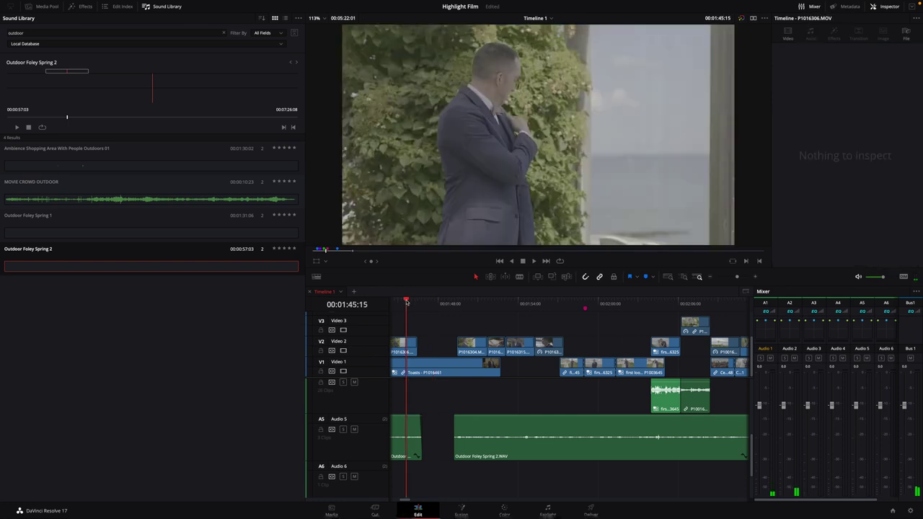
{"action": "key", "text": "space"}
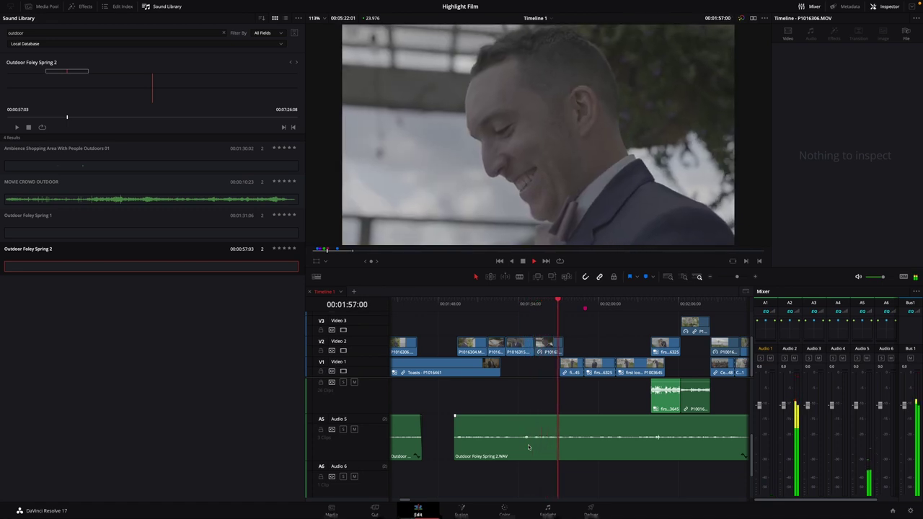
{"action": "key", "text": "space"}
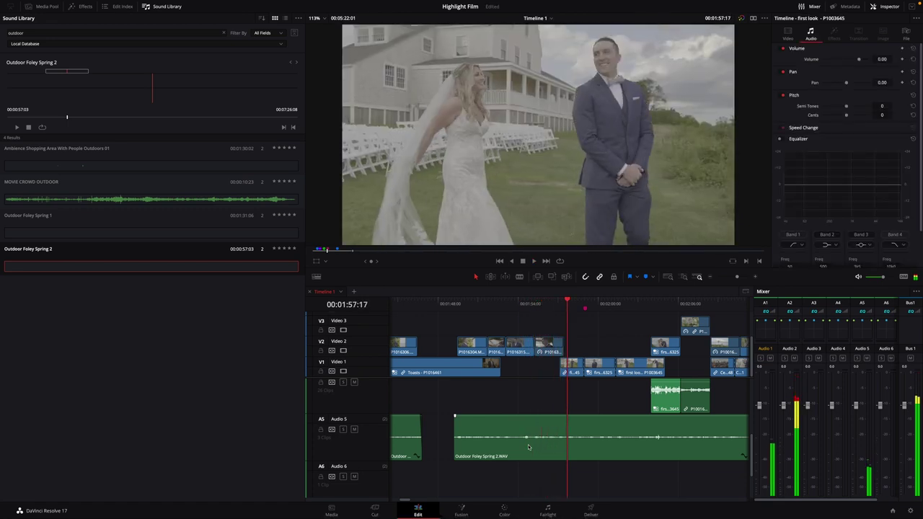
{"action": "key", "text": "b"}
{"action": "left_click", "coordinate": [568, 431]}
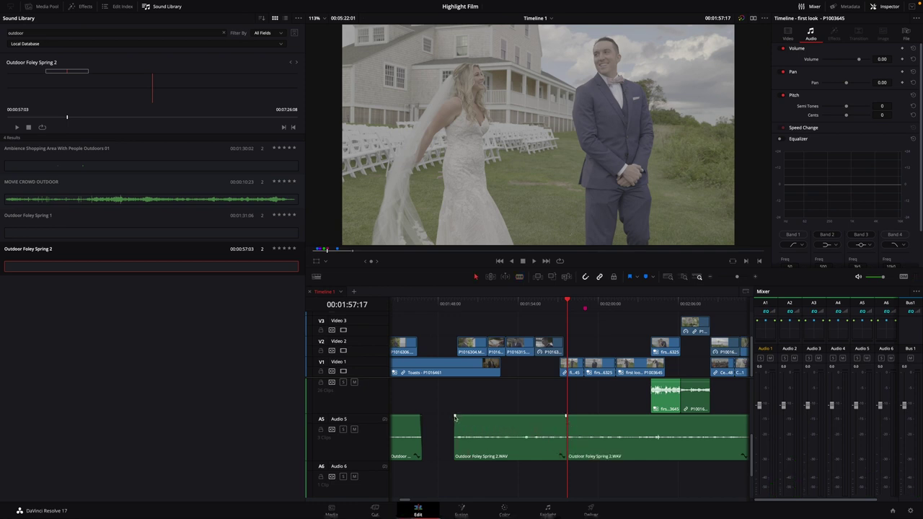
Step: Fade in the second Foley clip and dip its volume between keyframes around 01:54:11
{"action": "left_click_drag", "start_coordinate": [455, 416], "coordinate": [457, 417]}
{"action": "left_click", "coordinate": [519, 303]}
{"action": "mouse_move", "coordinate": [519, 303]}
{"action": "left_mouse_down"}
{"action": "mouse_move", "coordinate": [533, 297]}
{"action": "mouse_move", "coordinate": [525, 303]}
{"action": "left_mouse_up"}
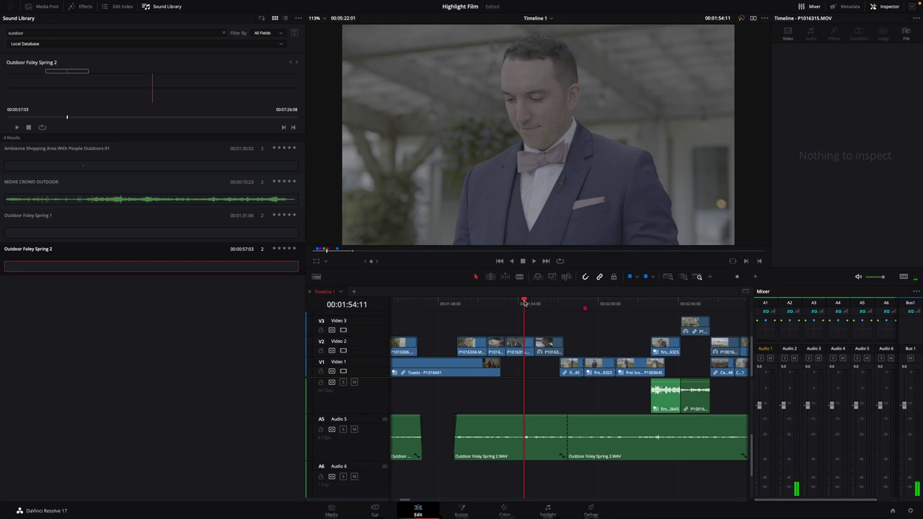
{"action": "scroll", "coordinate": [524, 304], "scroll_direction": "up", "scroll_amount": 5}
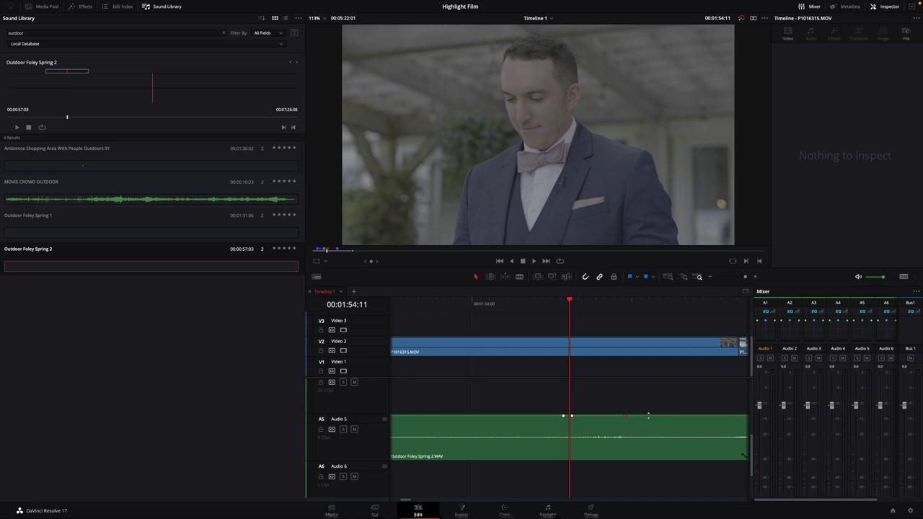
{"action": "left_click_drag", "start_coordinate": [604, 415], "coordinate": [589, 465]}
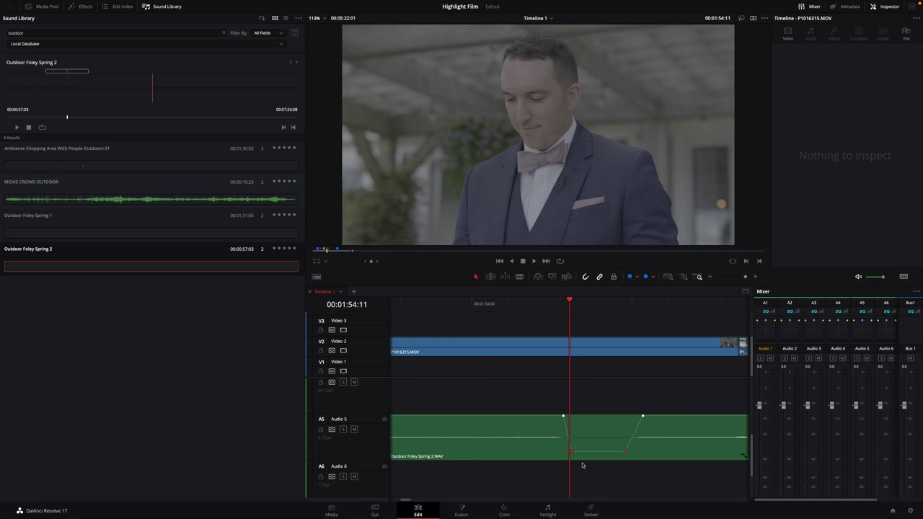
{"action": "scroll", "coordinate": [583, 465], "scroll_direction": "down", "scroll_amount": 5}
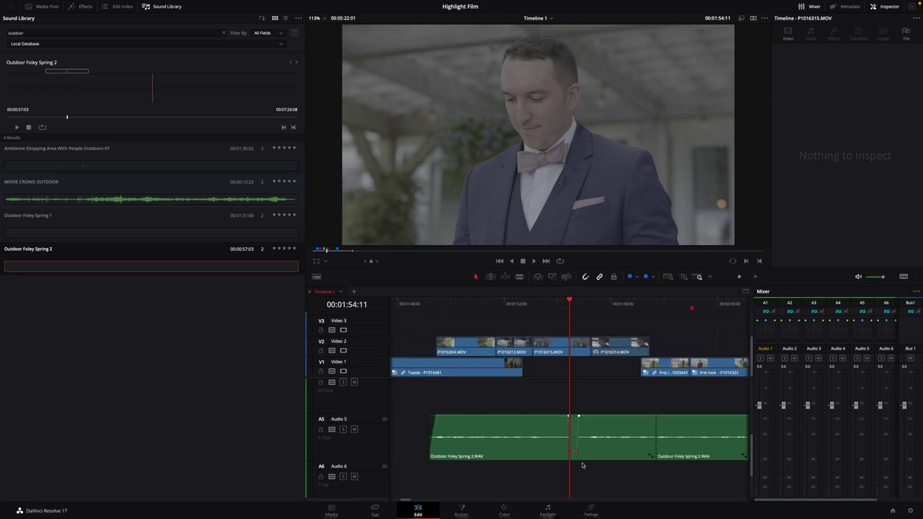
{"action": "left_click", "coordinate": [534, 306]}
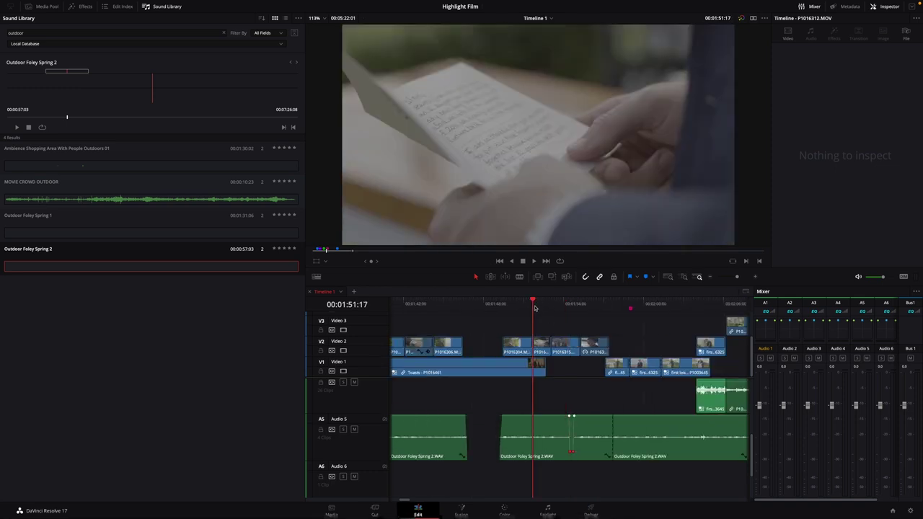
{"action": "key", "text": "space"}
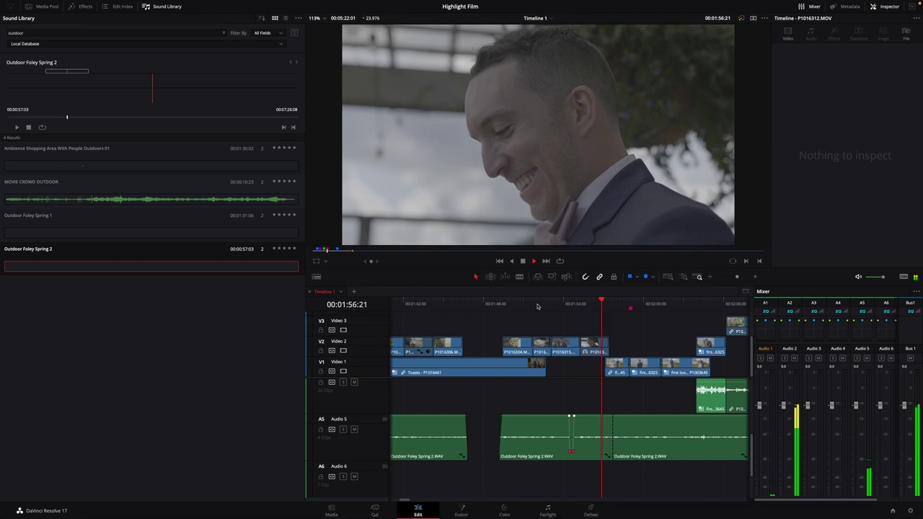
{"action": "key", "text": "space"}
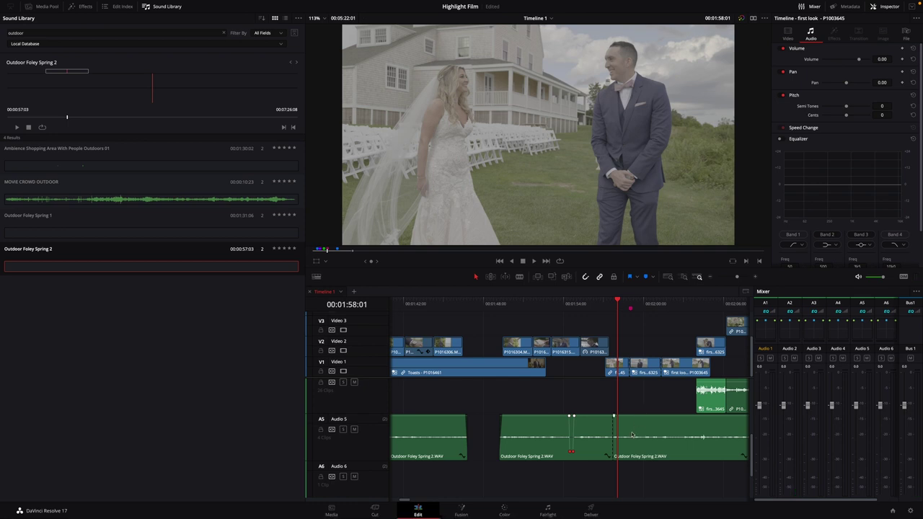
{"action": "key", "text": "space"}
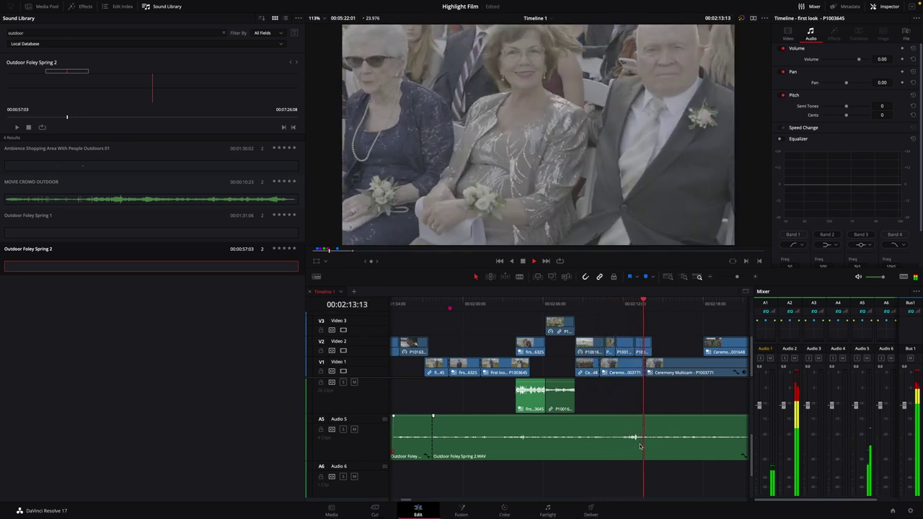
{"action": "key", "text": "space"}
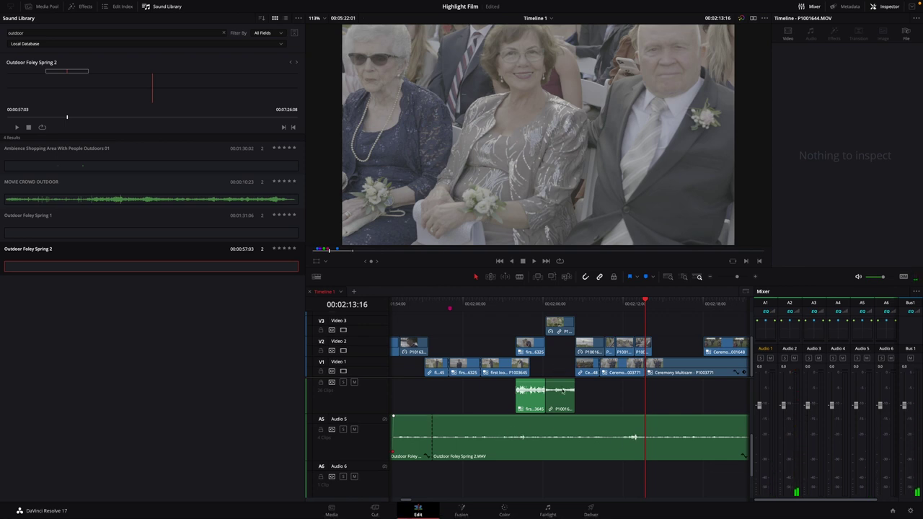
{"action": "left_click_drag", "start_coordinate": [445, 304], "coordinate": [720, 335]}
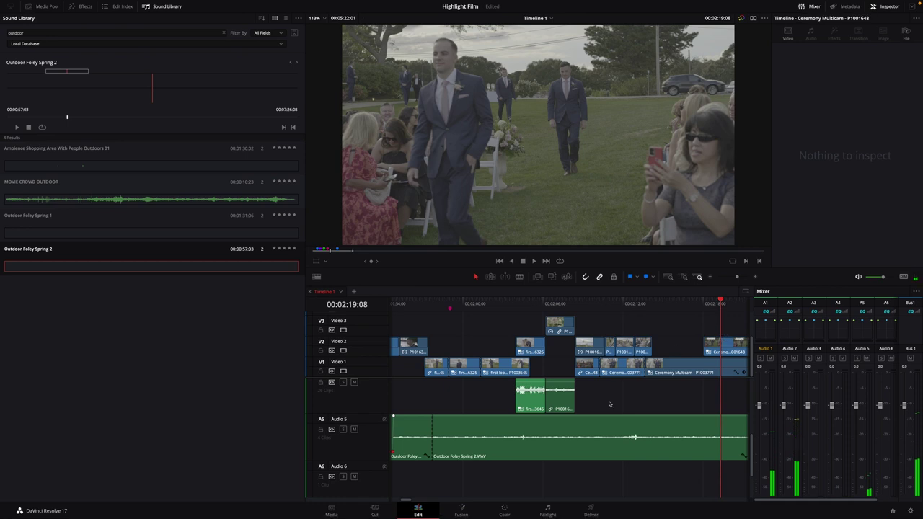
Step: Heal the cut between the Foley pieces near 02:19 and trim the clip's end to about 02:24
{"action": "left_click", "coordinate": [432, 426]}
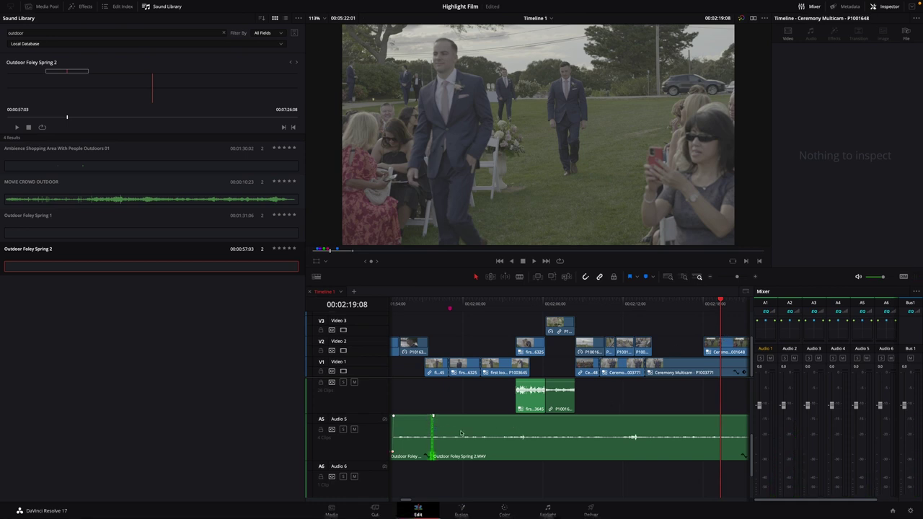
{"action": "key", "text": "Delete"}
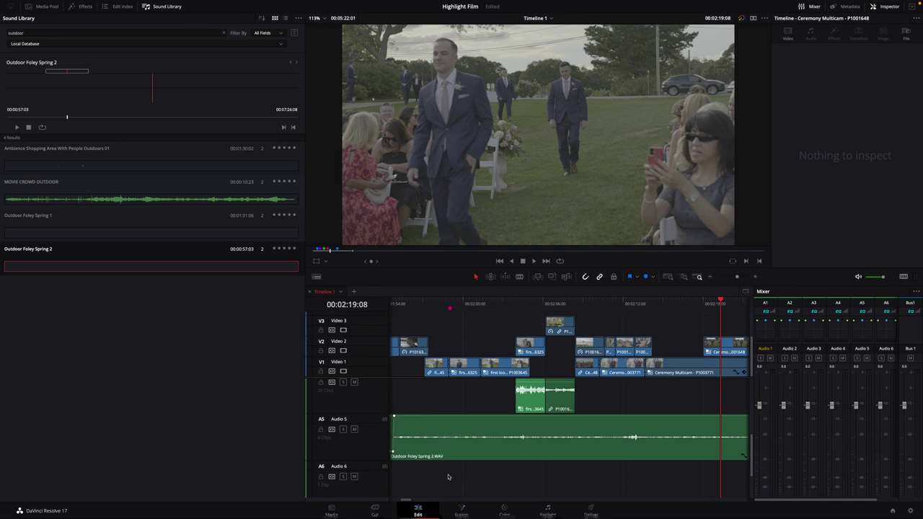
{"action": "left_click_drag", "start_coordinate": [406, 503], "coordinate": [407, 502]}
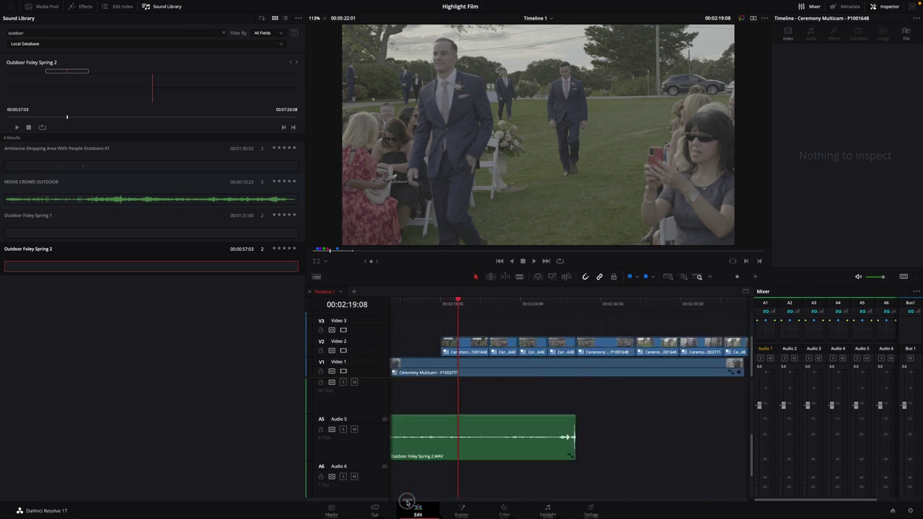
{"action": "left_click_drag", "start_coordinate": [574, 459], "coordinate": [525, 441]}
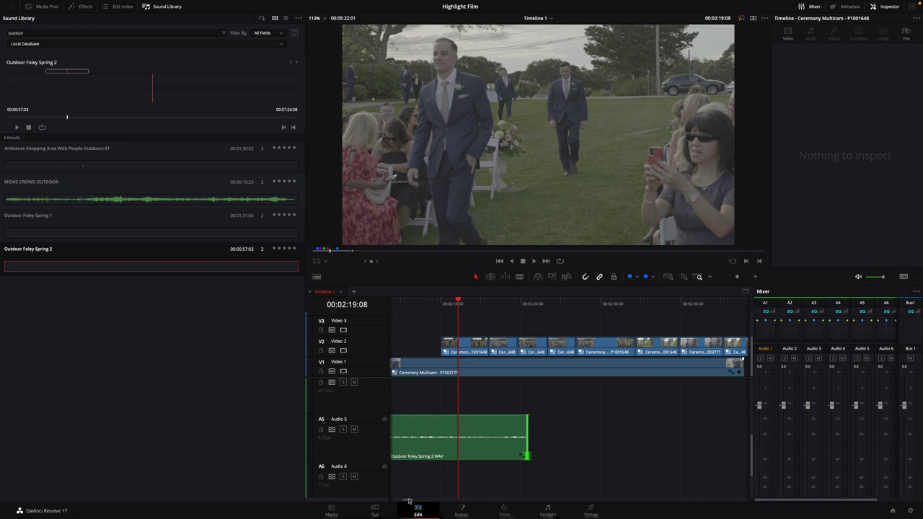
{"action": "left_click_drag", "start_coordinate": [408, 501], "coordinate": [401, 503]}
{"action": "scroll", "coordinate": [498, 462], "scroll_direction": "up", "scroll_amount": 5}
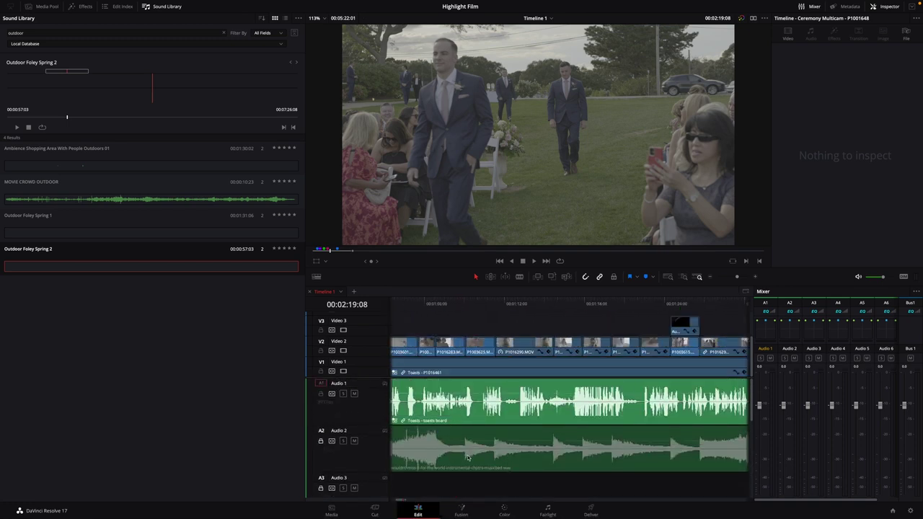
Step: Select the Audio 2 music clip and move to the Fairlight page around 02:18
{"action": "left_click", "coordinate": [468, 464]}
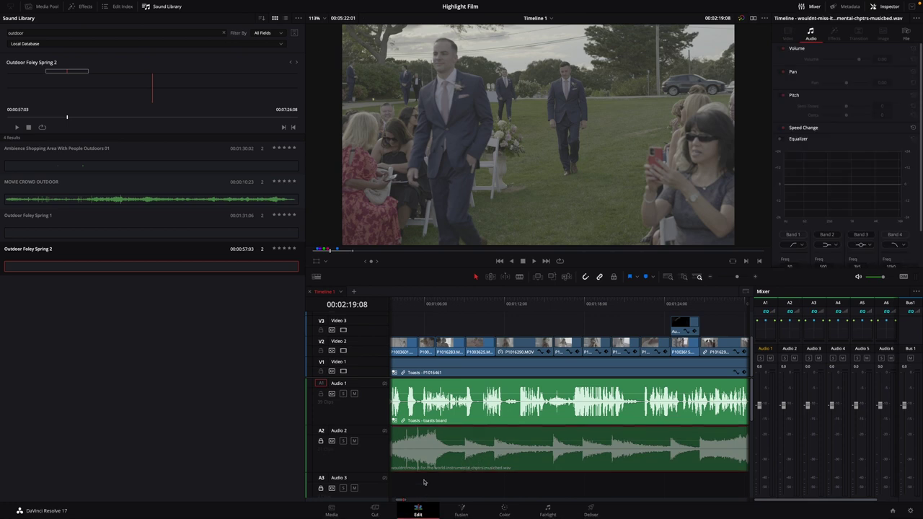
{"action": "left_click_drag", "start_coordinate": [400, 501], "coordinate": [404, 503]}
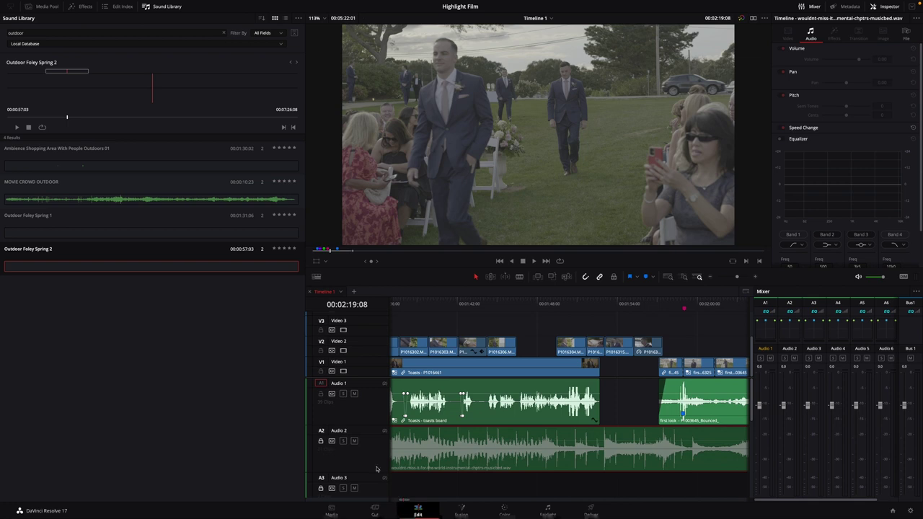
{"action": "left_click", "coordinate": [339, 443]}
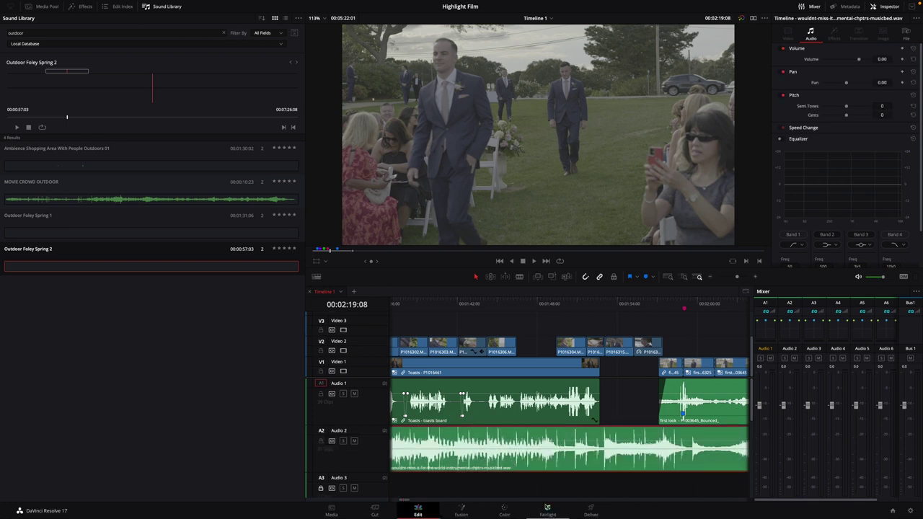
{"action": "left_click", "coordinate": [547, 509]}
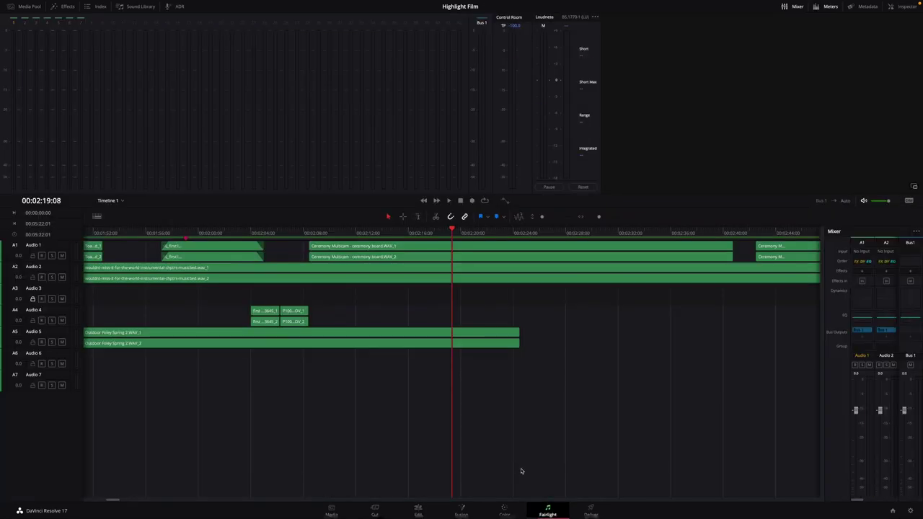
{"action": "left_click", "coordinate": [232, 282]}
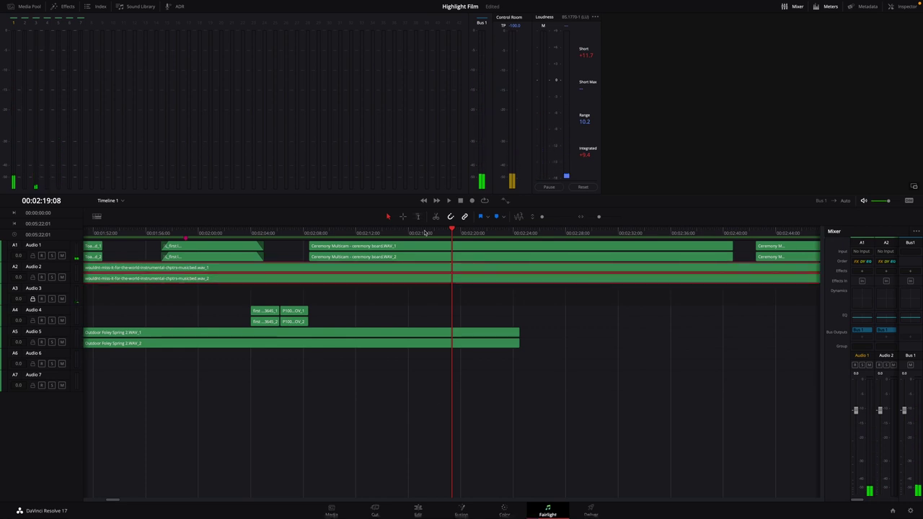
{"action": "left_click_drag", "start_coordinate": [453, 228], "coordinate": [437, 245]}
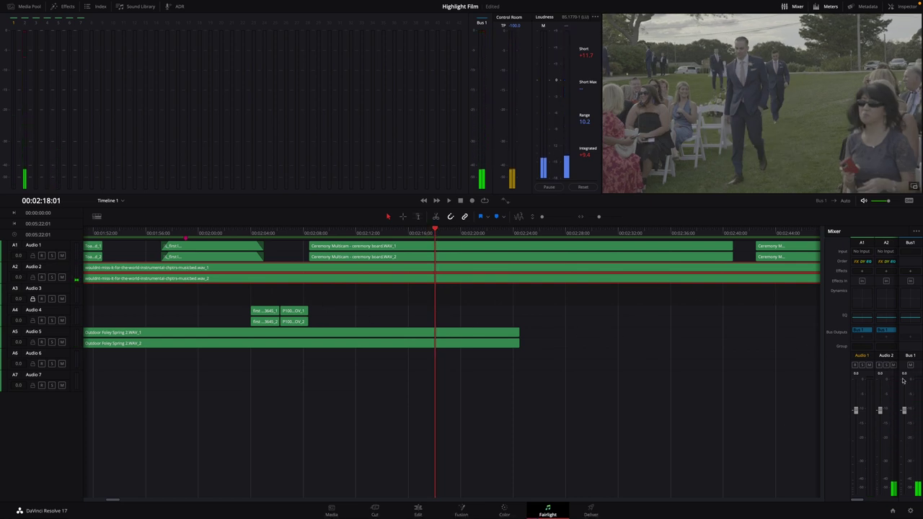
Step: Lower Audio 2's EQ master gain to -5.0 dB, then return to the Edit page at 00:02:12
{"action": "left_click", "coordinate": [889, 320]}
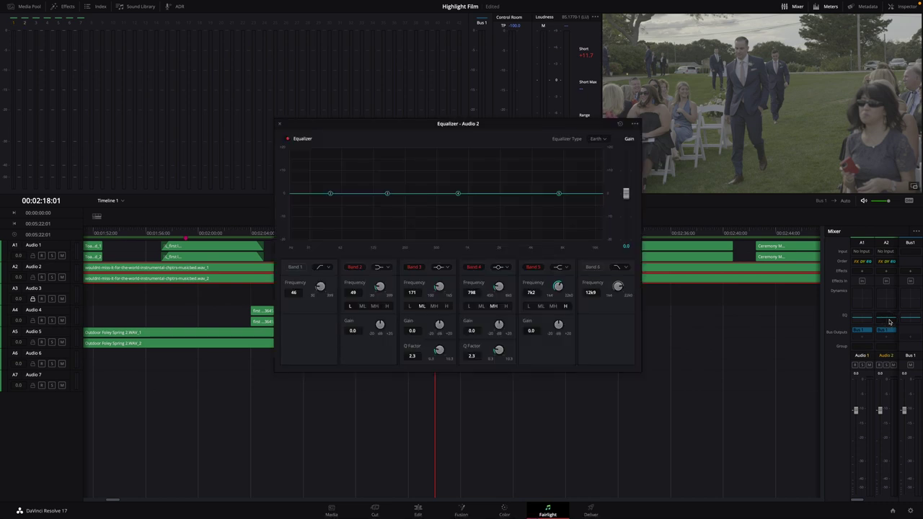
{"action": "left_click_drag", "start_coordinate": [626, 193], "coordinate": [626, 204]}
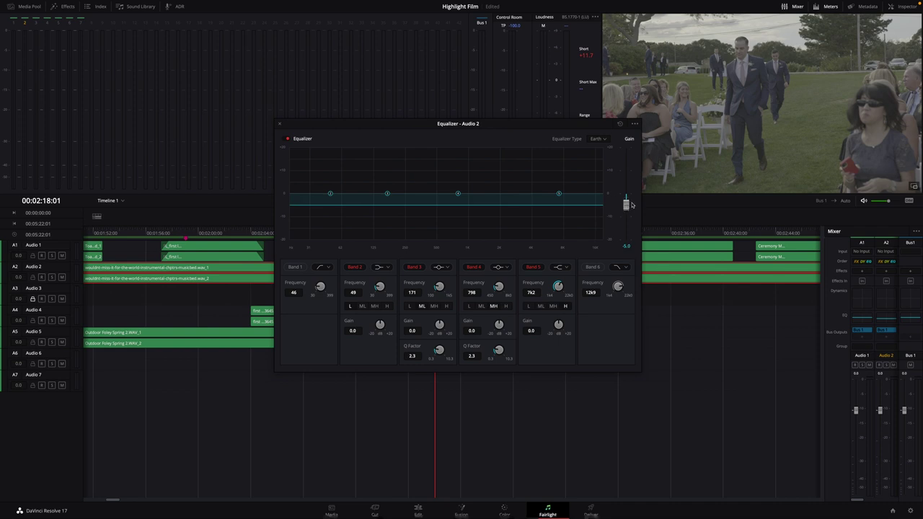
{"action": "left_click", "coordinate": [281, 125]}
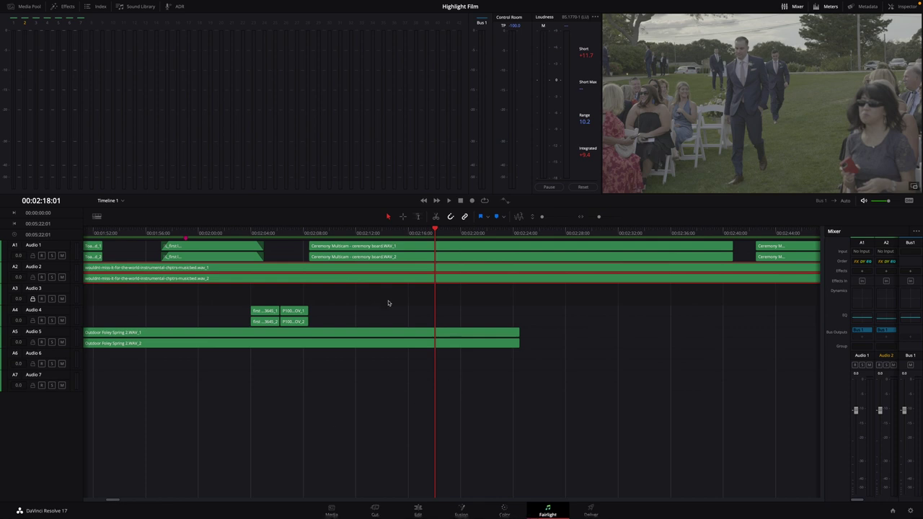
{"action": "left_click", "coordinate": [357, 233]}
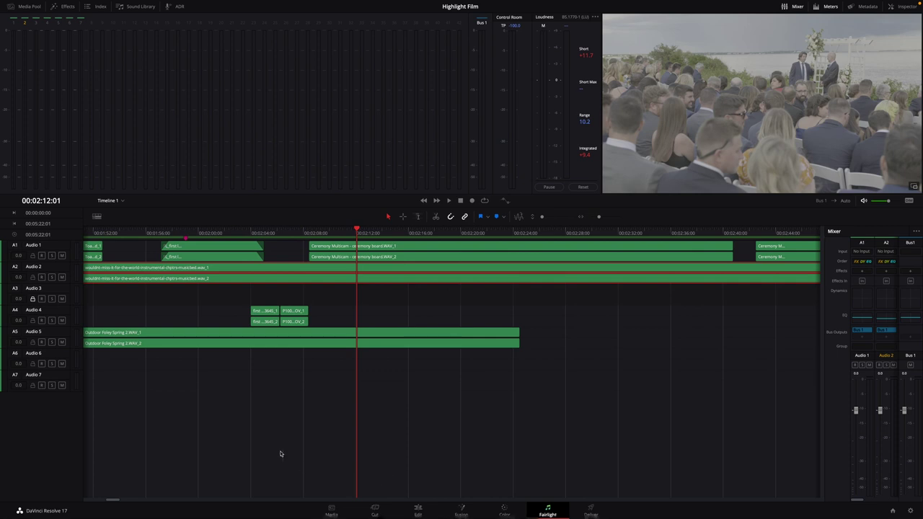
{"action": "left_click", "coordinate": [418, 512]}
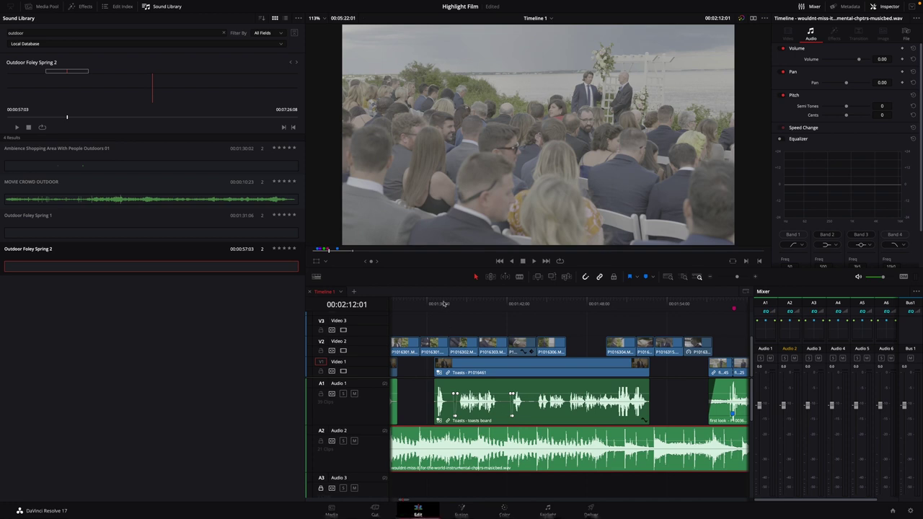
{"action": "left_click", "coordinate": [445, 304]}
{"action": "key", "text": "space"}
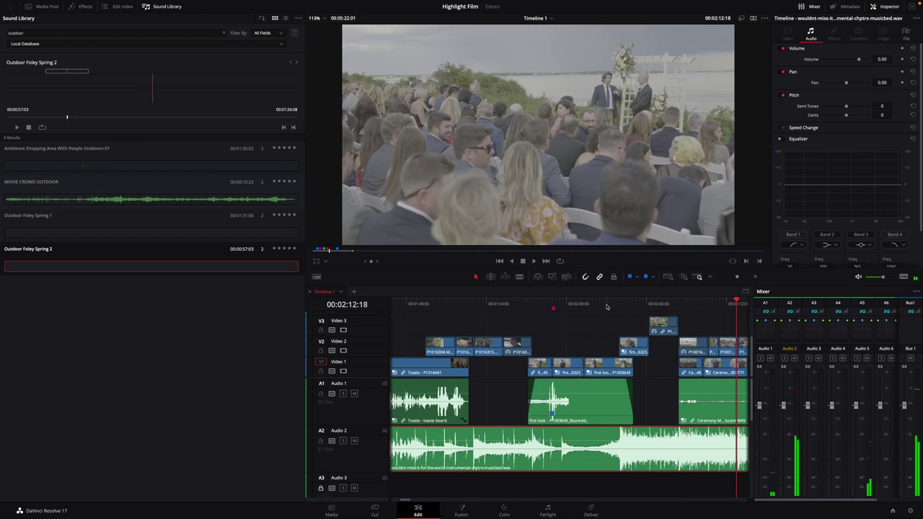
{"action": "left_click", "coordinate": [576, 307]}
{"action": "left_click", "coordinate": [669, 303]}
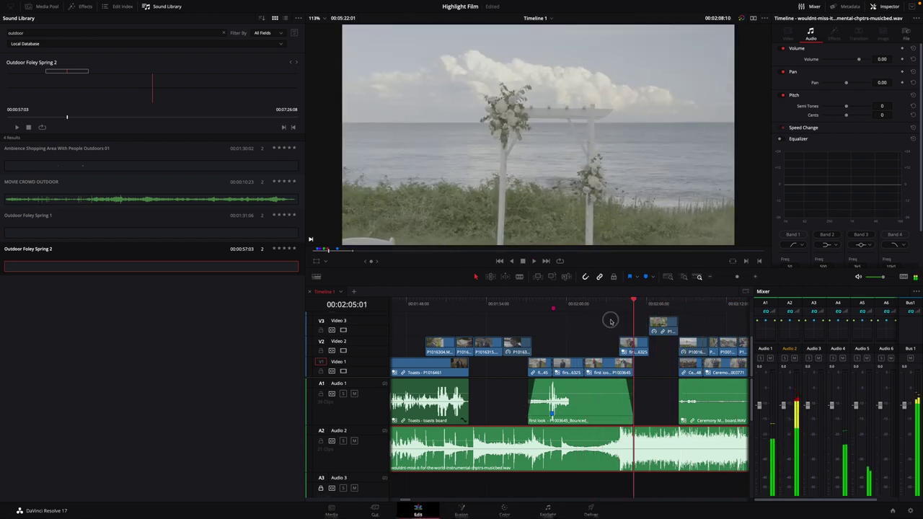
{"action": "left_click", "coordinate": [559, 304]}
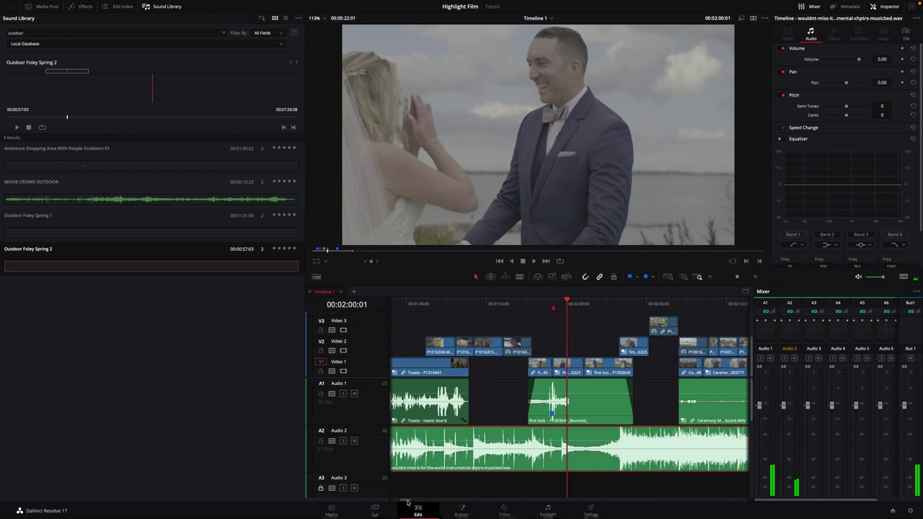
Step: Paste a second copy of Ambience Ocean Shore 01.wav at the playhead on Audio 6
{"action": "left_click_drag", "start_coordinate": [407, 499], "coordinate": [395, 505]}
{"action": "scroll", "coordinate": [417, 459], "scroll_direction": "down", "scroll_amount": 5}
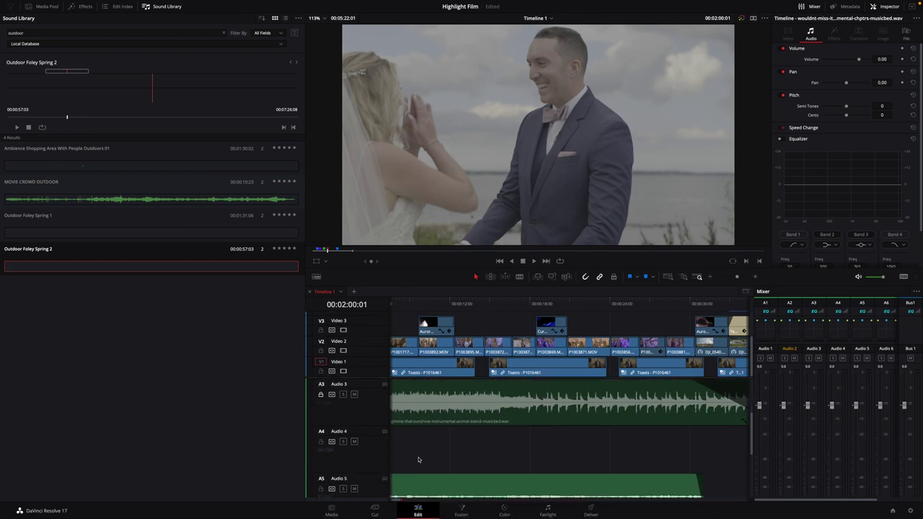
{"action": "scroll", "coordinate": [418, 460], "scroll_direction": "down", "scroll_amount": 3}
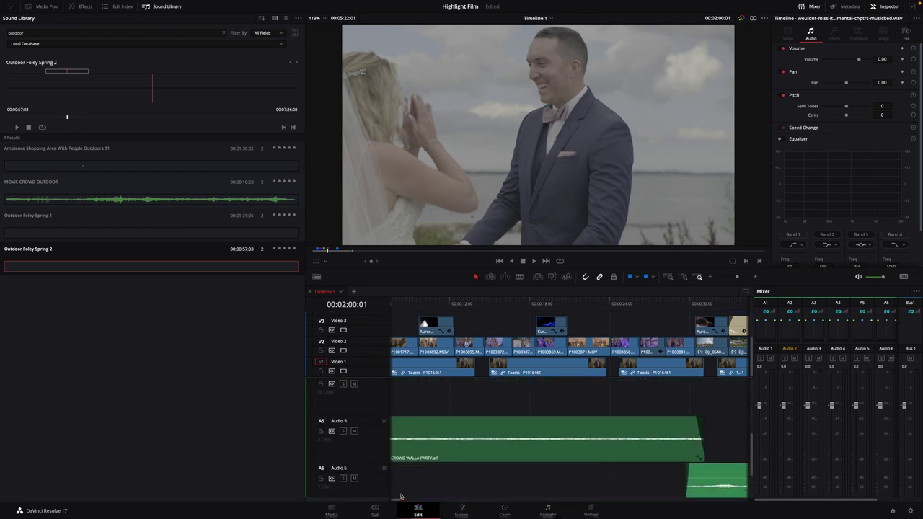
{"action": "left_click_drag", "start_coordinate": [397, 500], "coordinate": [401, 500]}
{"action": "scroll", "coordinate": [463, 441], "scroll_direction": "down", "scroll_amount": 2}
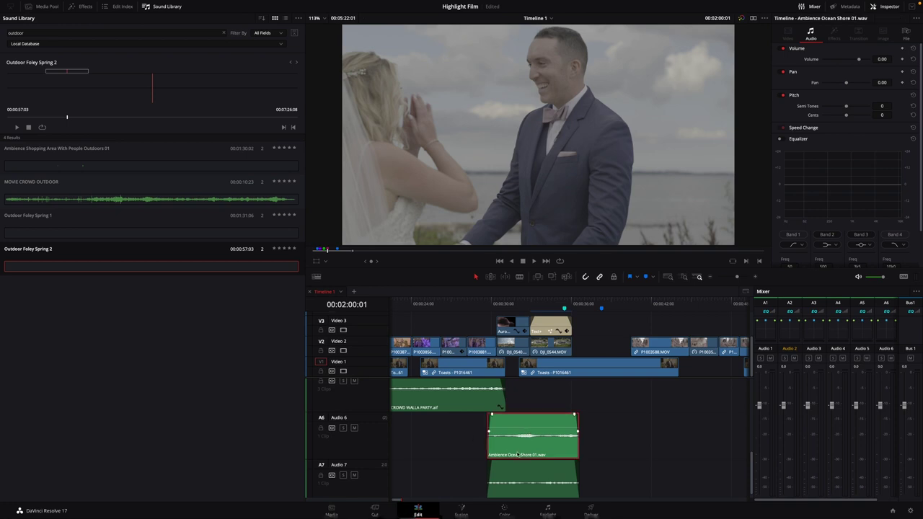
{"action": "left_click", "coordinate": [590, 305]}
{"action": "key", "text": "ctrl+v"}
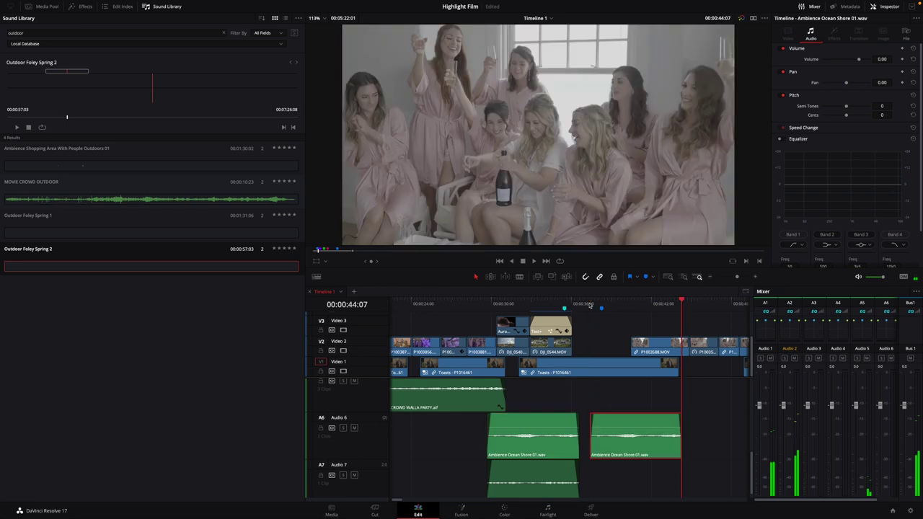
Step: Close the Sound Library and move the pasted ocean clip to just past 00:01:00
{"action": "left_click_drag", "start_coordinate": [633, 454], "coordinate": [690, 454]}
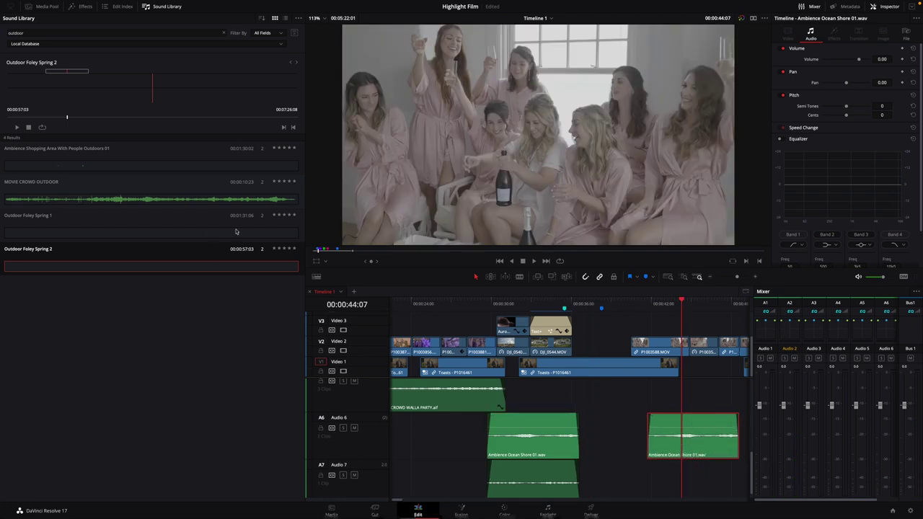
{"action": "left_click", "coordinate": [160, 8]}
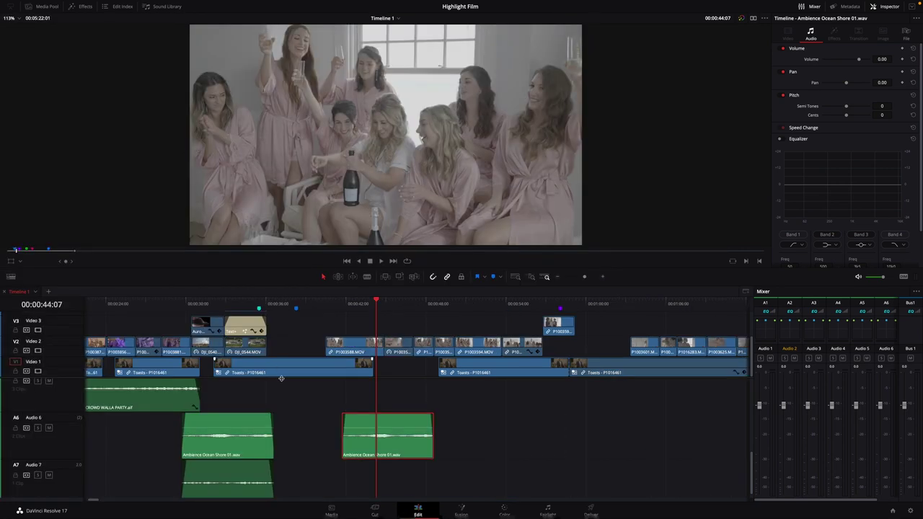
{"action": "left_click_drag", "start_coordinate": [353, 446], "coordinate": [656, 446]}
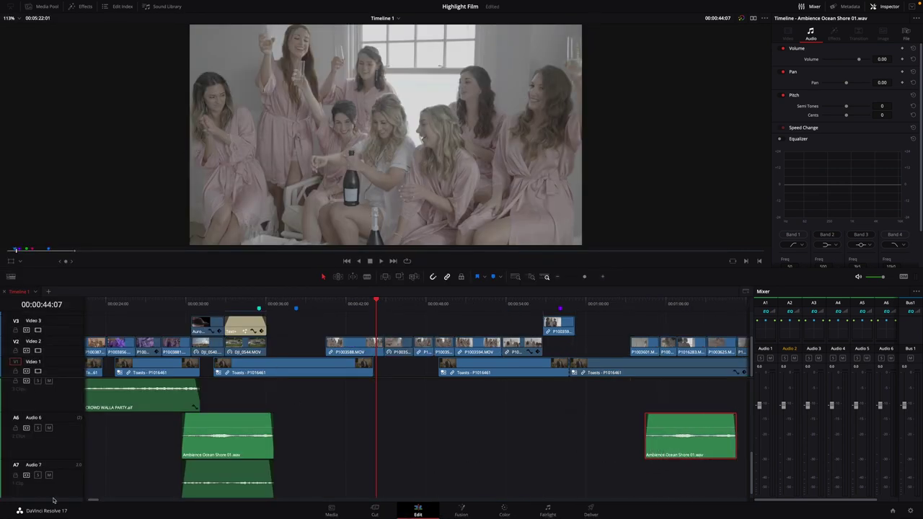
{"action": "left_click_drag", "start_coordinate": [90, 502], "coordinate": [99, 499]}
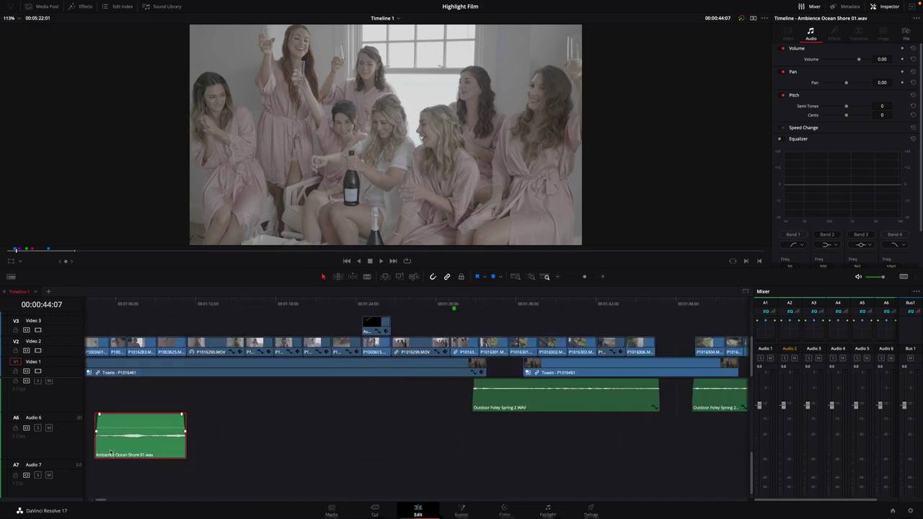
Step: Move the ocean ambience clip much later on Audio 6, then about 14 seconds further
{"action": "left_click_drag", "start_coordinate": [111, 452], "coordinate": [605, 450]}
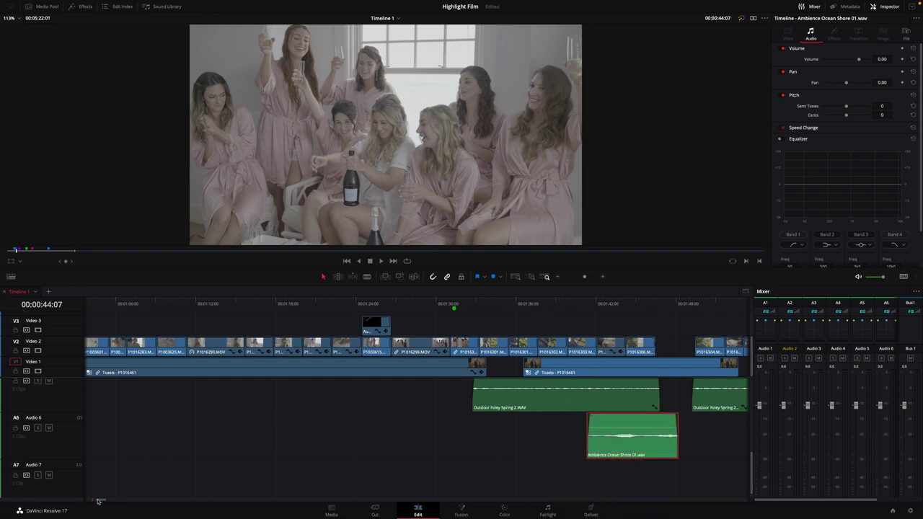
{"action": "left_click_drag", "start_coordinate": [99, 501], "coordinate": [102, 500]}
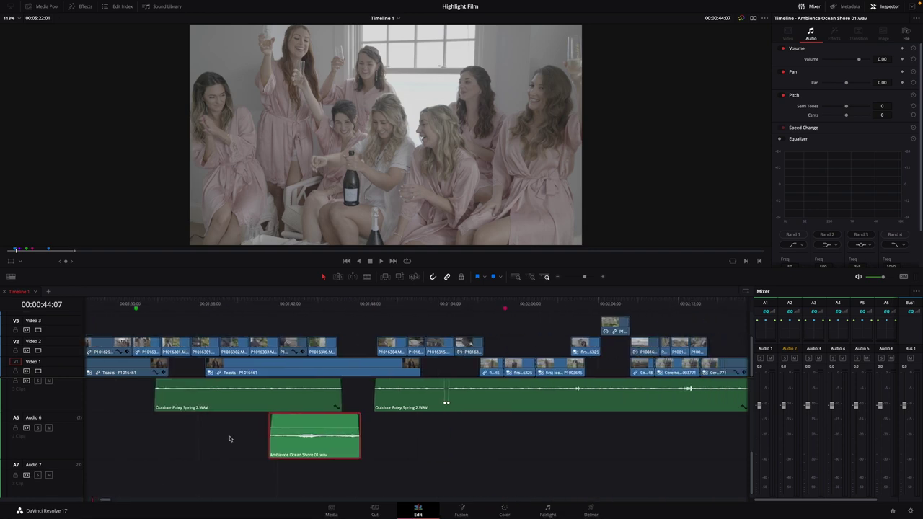
{"action": "left_click_drag", "start_coordinate": [318, 445], "coordinate": [528, 453]}
{"action": "scroll", "coordinate": [519, 455], "scroll_direction": "up", "scroll_amount": 2}
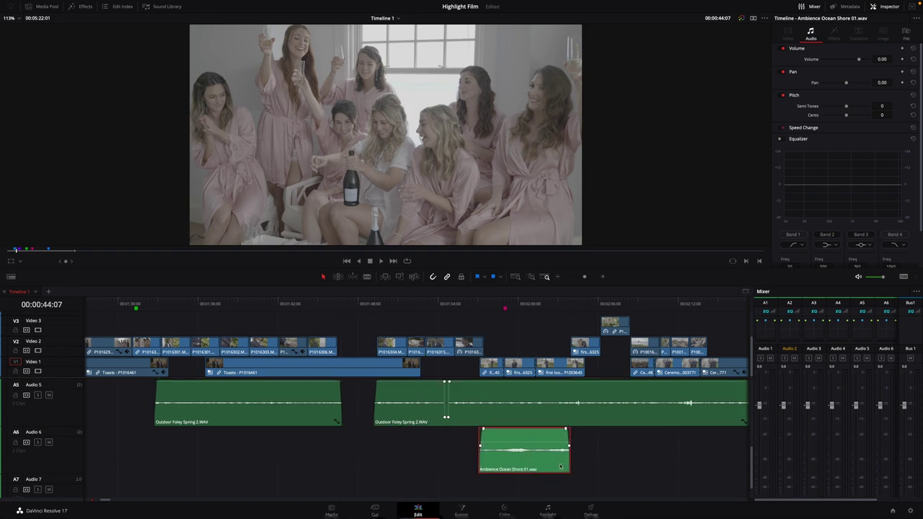
Step: Extend the ocean clip past 00:02:57 under the ceremony footage and scrub to check it
{"action": "left_click_drag", "start_coordinate": [570, 464], "coordinate": [726, 466]}
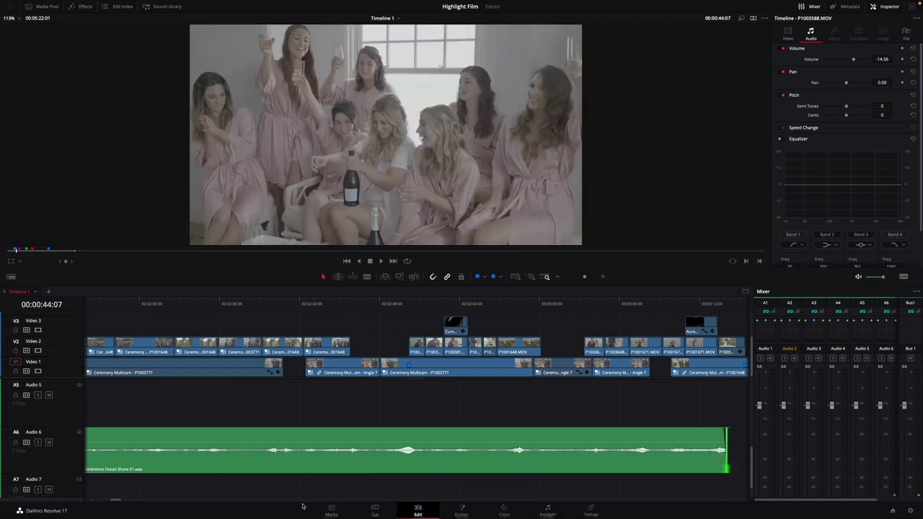
{"action": "left_click_drag", "start_coordinate": [117, 499], "coordinate": [110, 504]}
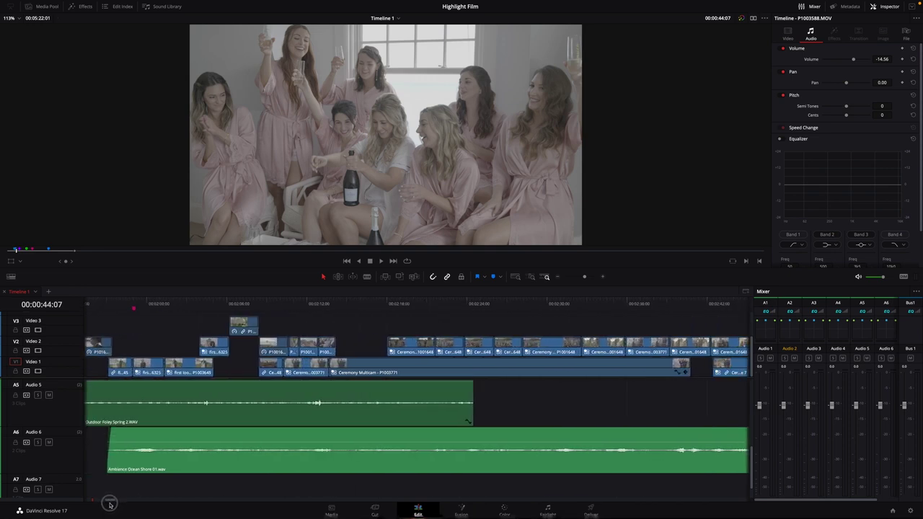
{"action": "left_click_drag", "start_coordinate": [473, 305], "coordinate": [611, 334]}
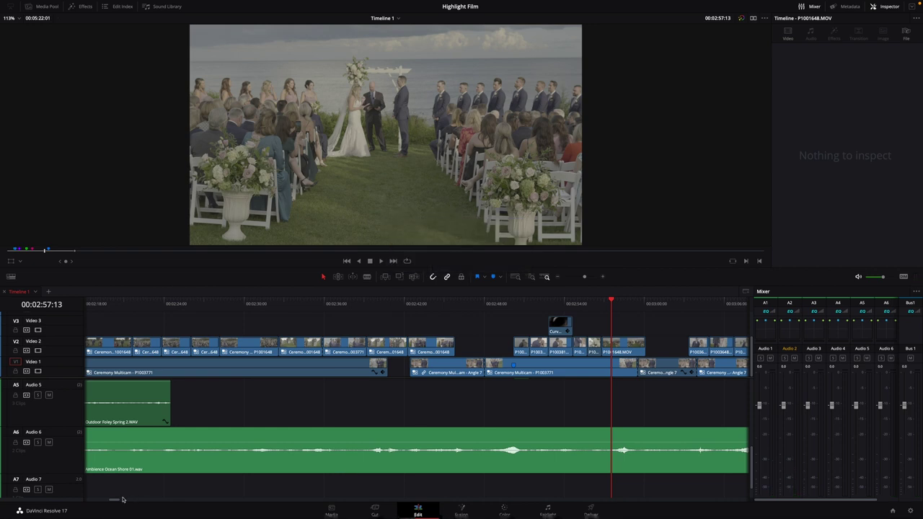
{"action": "left_click_drag", "start_coordinate": [123, 500], "coordinate": [98, 510]}
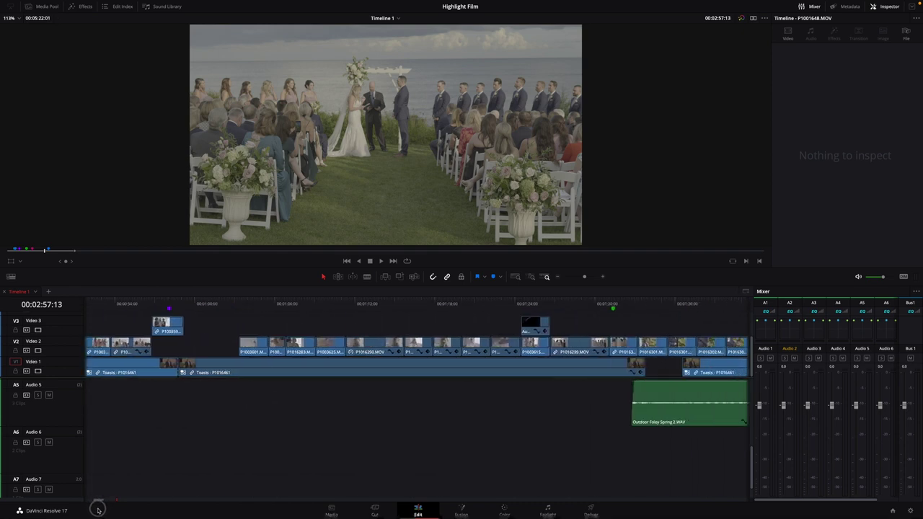
{"action": "left_click", "coordinate": [620, 302]}
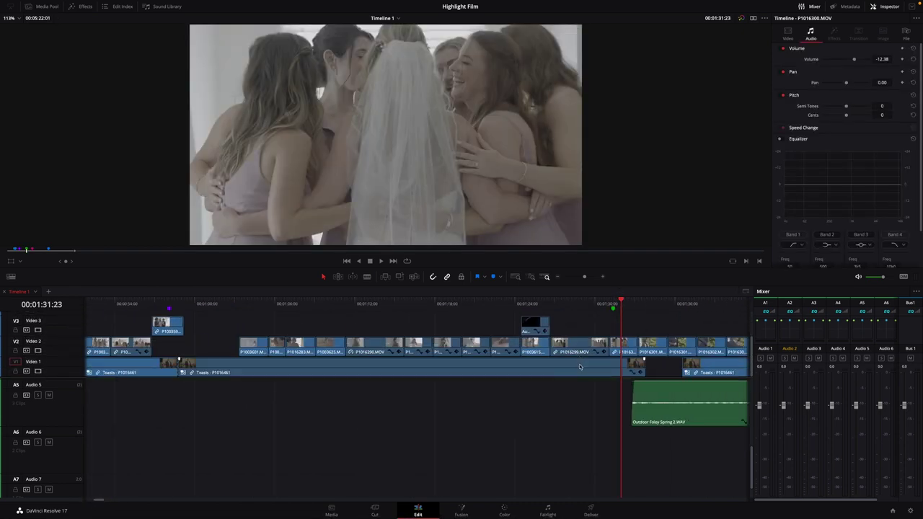
{"action": "scroll", "coordinate": [567, 399], "scroll_direction": "up", "scroll_amount": 5}
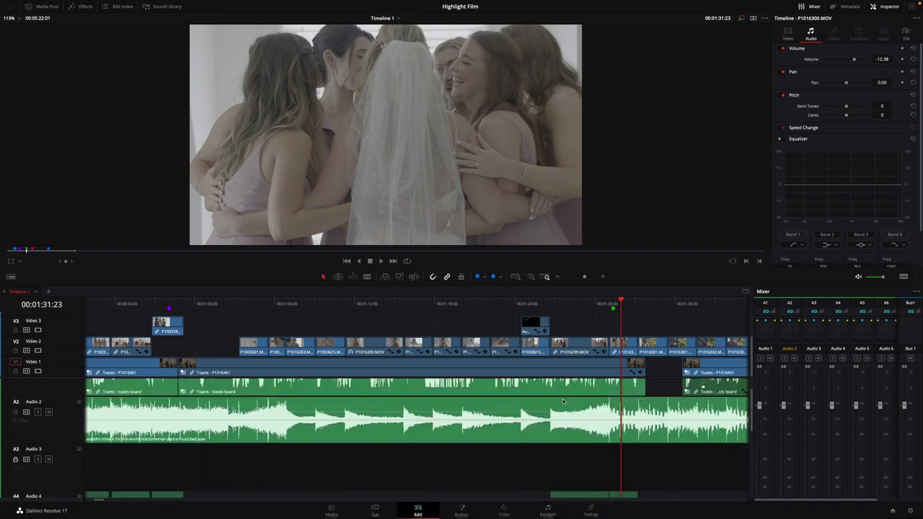
{"action": "scroll", "coordinate": [553, 395], "scroll_direction": "up", "scroll_amount": 2}
{"action": "scroll", "coordinate": [391, 358], "scroll_direction": "up", "scroll_amount": 1}
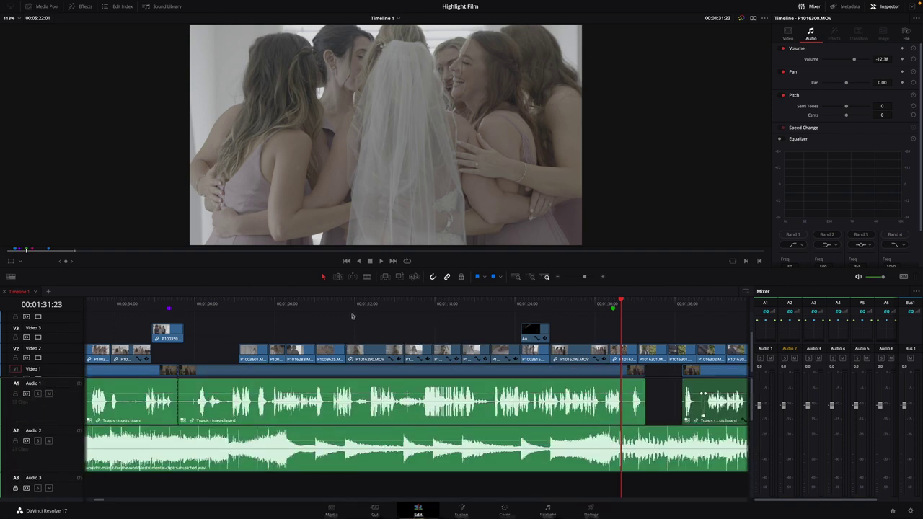
{"action": "left_click", "coordinate": [285, 303]}
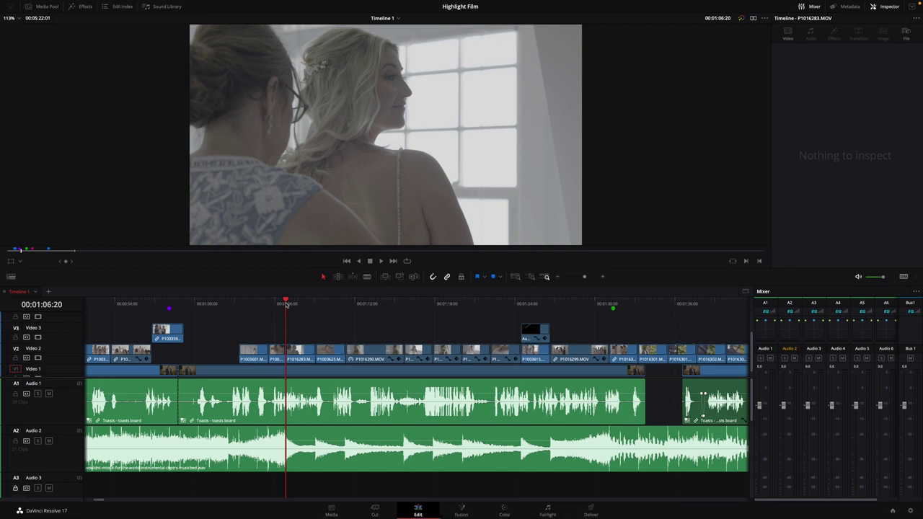
{"action": "key", "text": "space"}
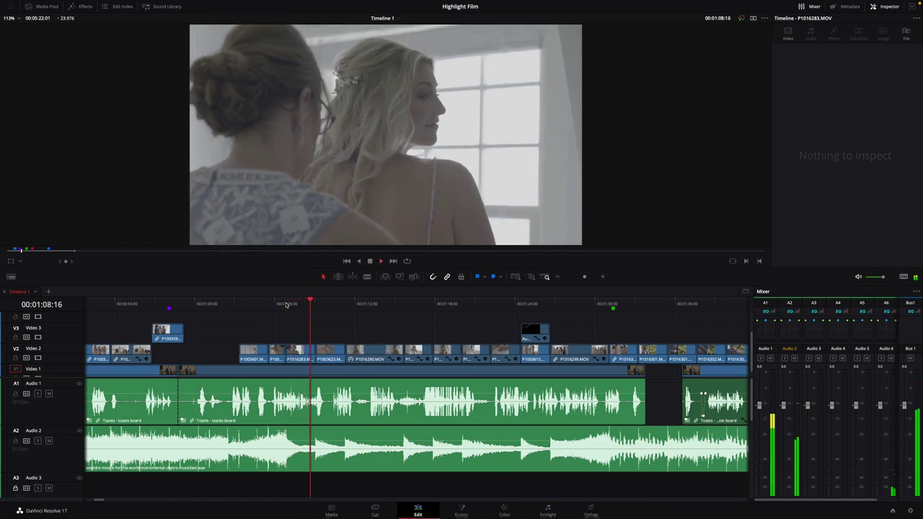
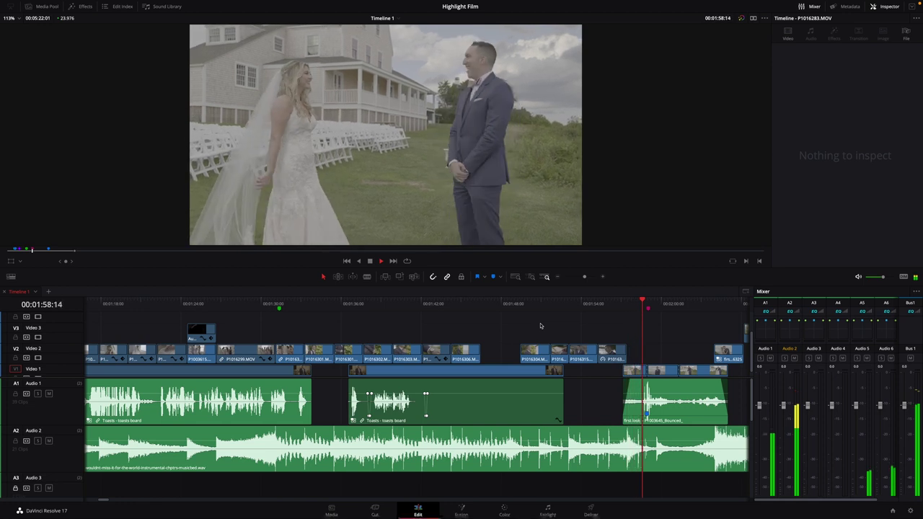
Step: Paste a second copy of the Outdoor Foley Spring 2.WAV ambience right after the first on Audio 5
{"action": "scroll", "coordinate": [572, 413], "scroll_direction": "down", "scroll_amount": 3}
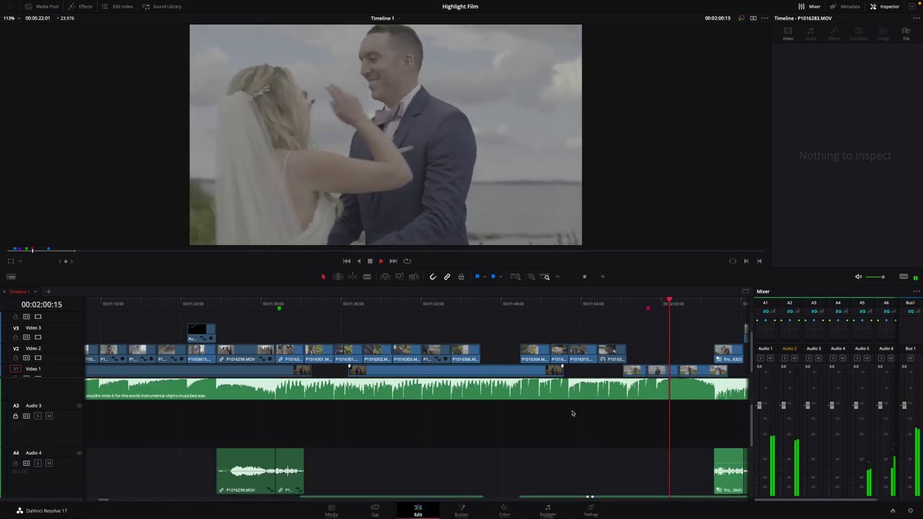
{"action": "scroll", "coordinate": [571, 413], "scroll_direction": "up", "scroll_amount": 3}
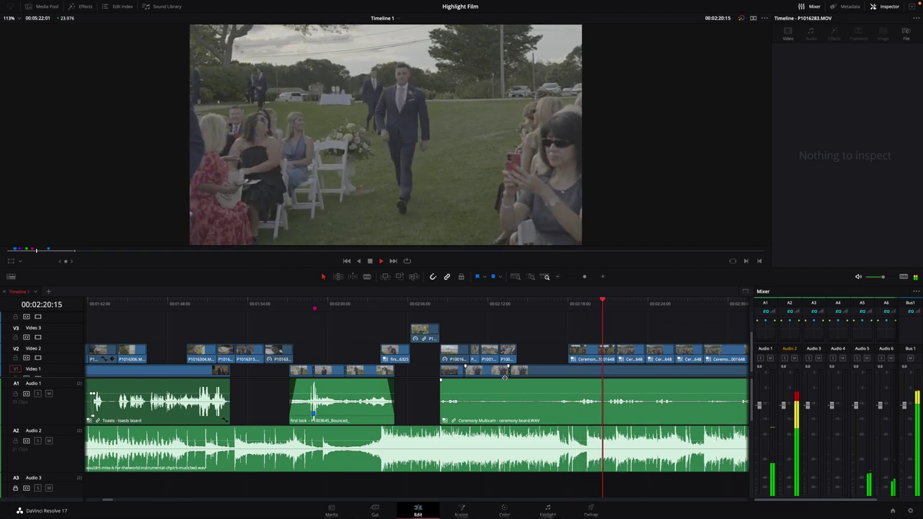
{"action": "scroll", "coordinate": [490, 431], "scroll_direction": "down", "scroll_amount": 5}
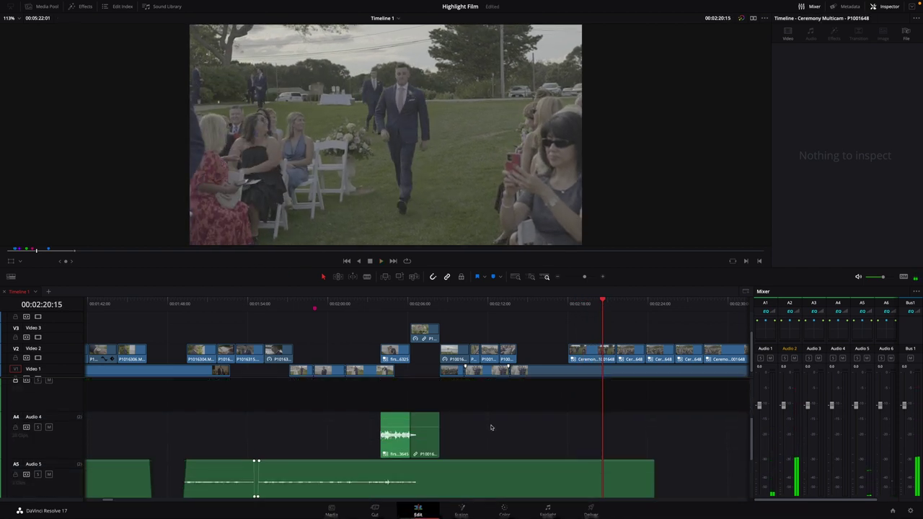
{"action": "scroll", "coordinate": [432, 428], "scroll_direction": "down", "scroll_amount": 1}
{"action": "left_click", "coordinate": [380, 451]}
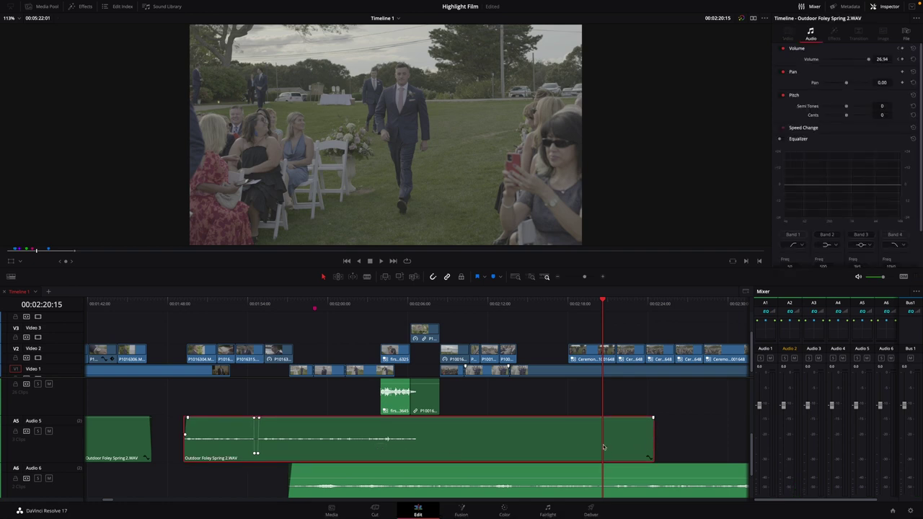
{"action": "left_click", "coordinate": [652, 299]}
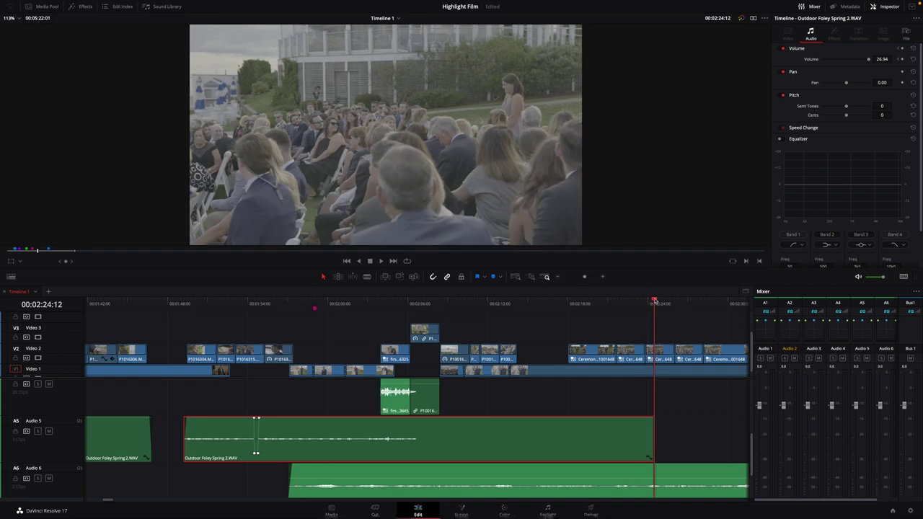
{"action": "key", "text": "ctrl+v"}
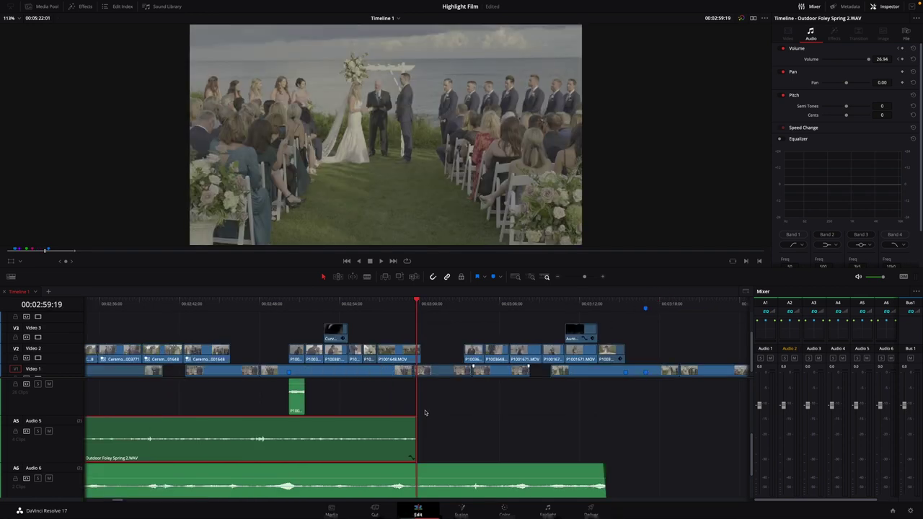
Step: Scrub the pasted ambience around 00:03:35:02 to find where to cut it
{"action": "left_click_drag", "start_coordinate": [188, 315], "coordinate": [416, 339]}
{"action": "key", "text": "Down"}
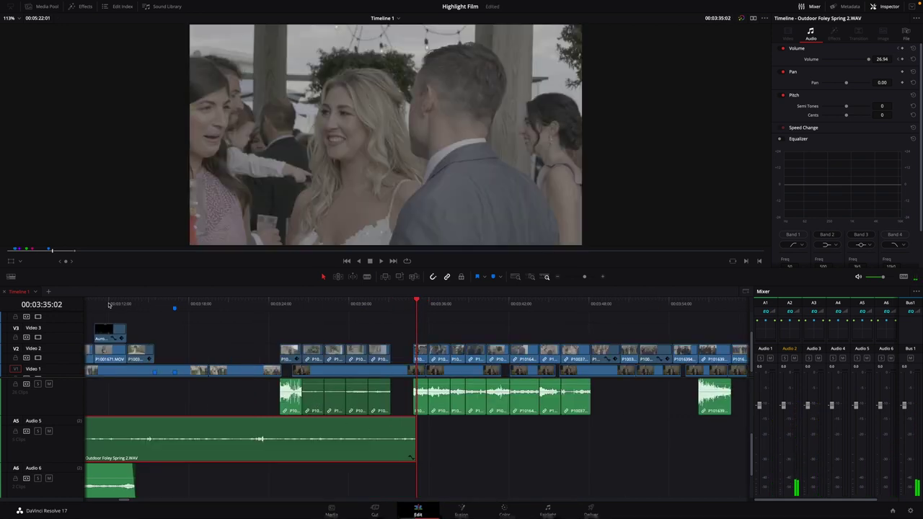
{"action": "left_click_drag", "start_coordinate": [109, 304], "coordinate": [121, 320]}
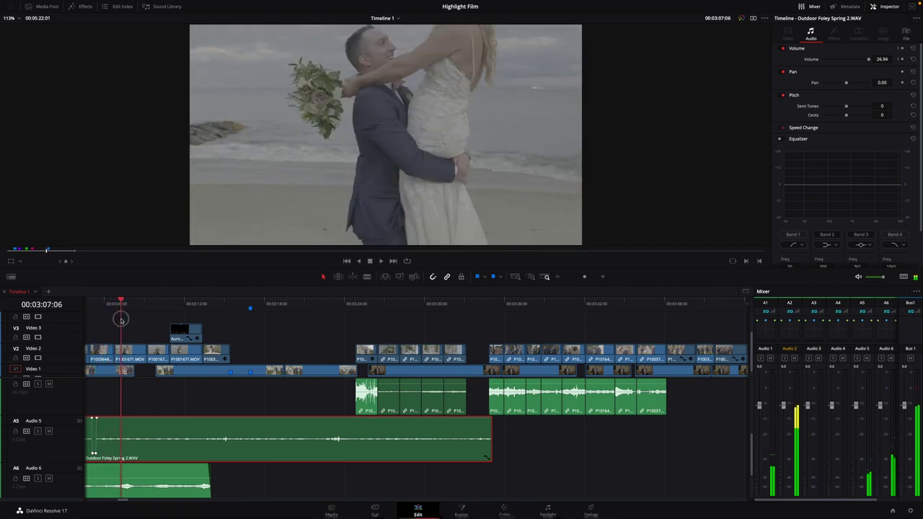
Step: Split the Audio 5 ambience, move the later part 8 seconds right, and give it a fade-in
{"action": "key", "text": "b"}
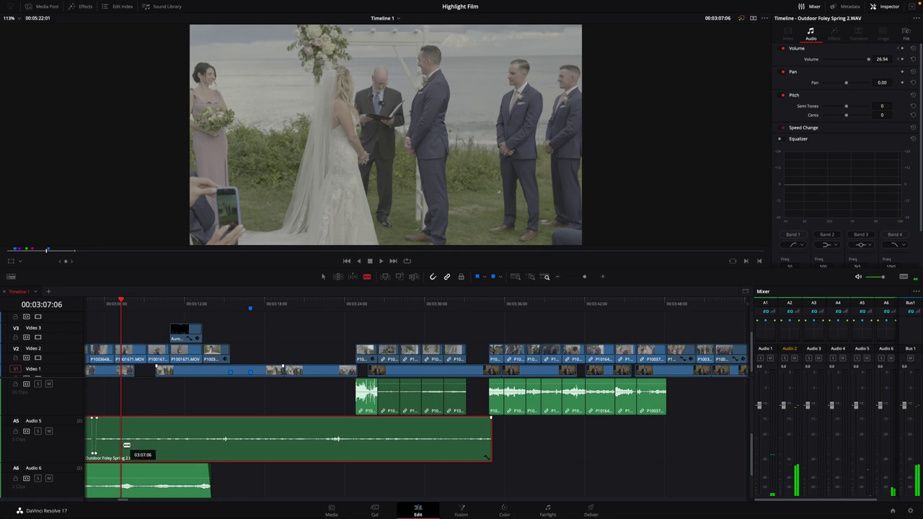
{"action": "left_click", "coordinate": [121, 447]}
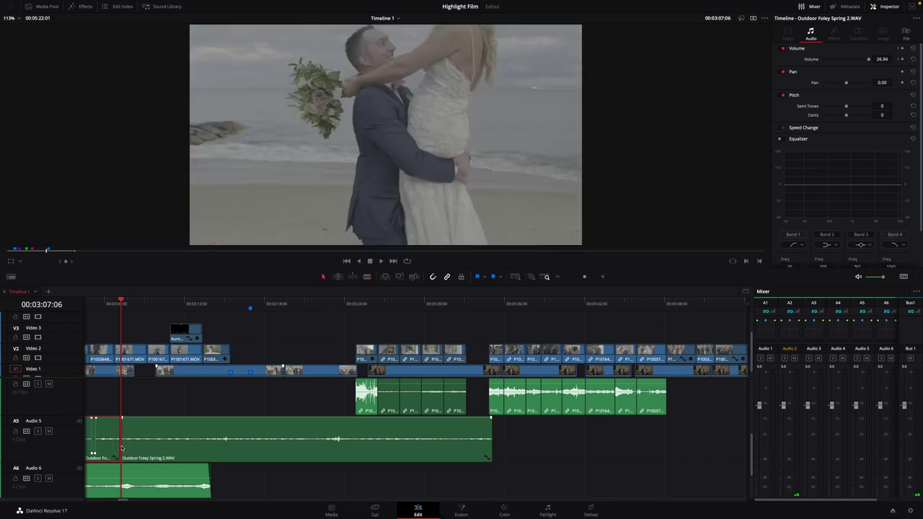
{"action": "left_click_drag", "start_coordinate": [134, 450], "coordinate": [207, 450]}
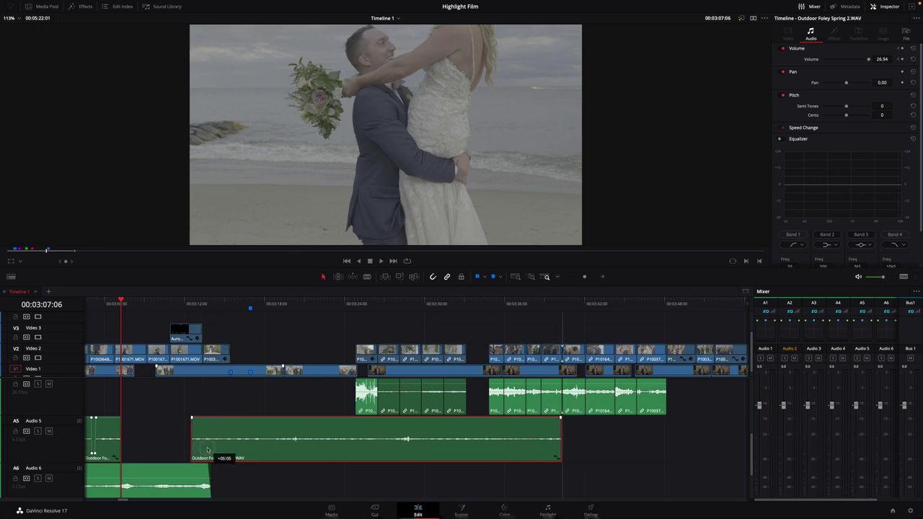
{"action": "left_click_drag", "start_coordinate": [192, 417], "coordinate": [196, 418]}
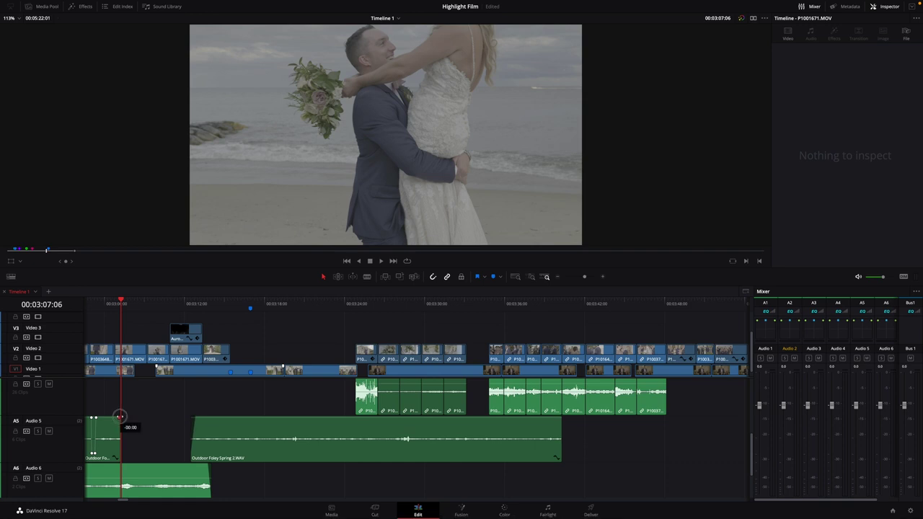
{"action": "left_click", "coordinate": [192, 303]}
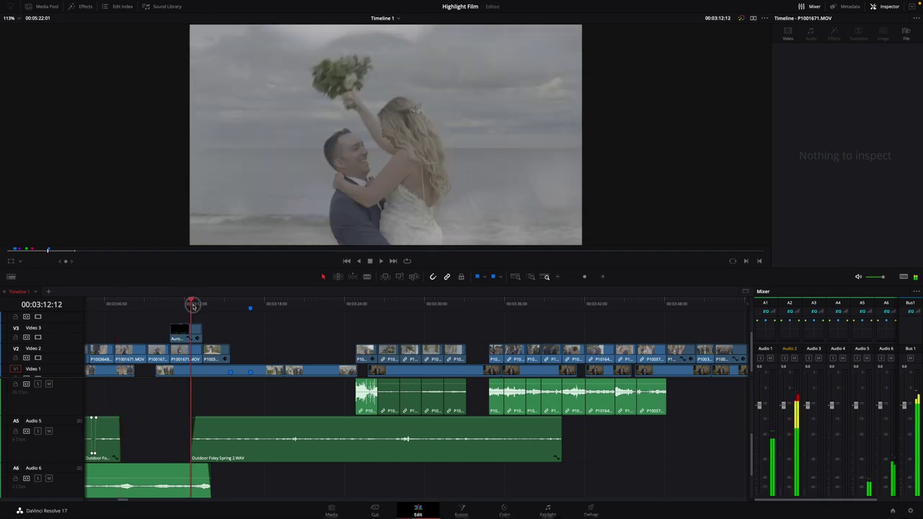
{"action": "key", "text": "space"}
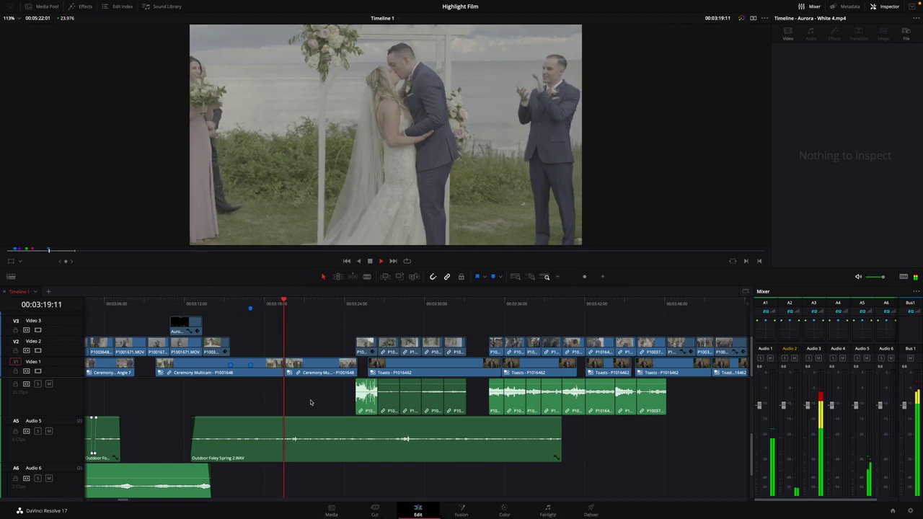
Step: Trim the later Audio 5 ambience to end at the toasts cut with a fade-out, then review
{"action": "scroll", "coordinate": [310, 403], "scroll_direction": "up", "scroll_amount": 1}
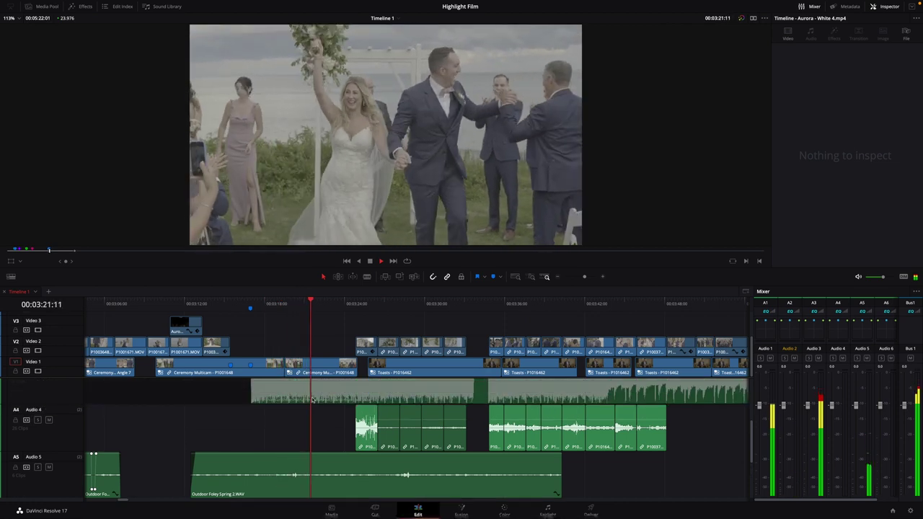
{"action": "scroll", "coordinate": [332, 431], "scroll_direction": "down", "scroll_amount": 1}
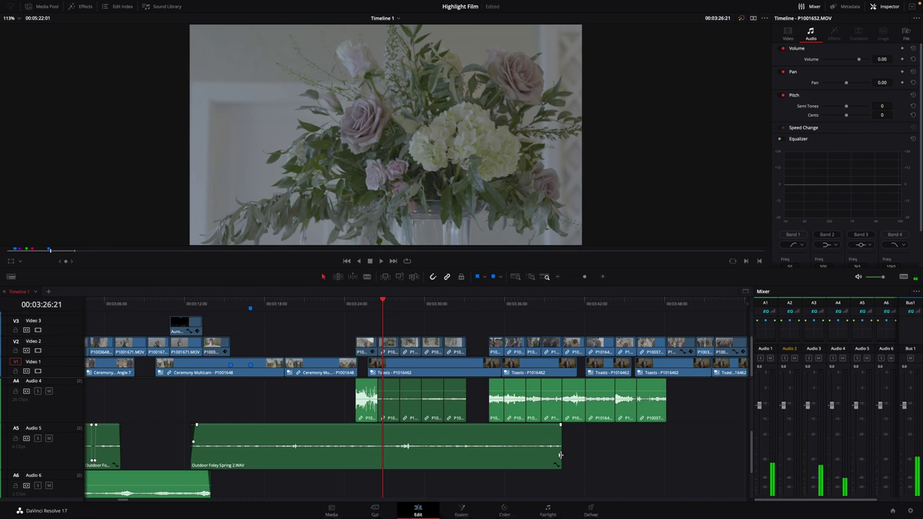
{"action": "left_click_drag", "start_coordinate": [560, 455], "coordinate": [382, 444]}
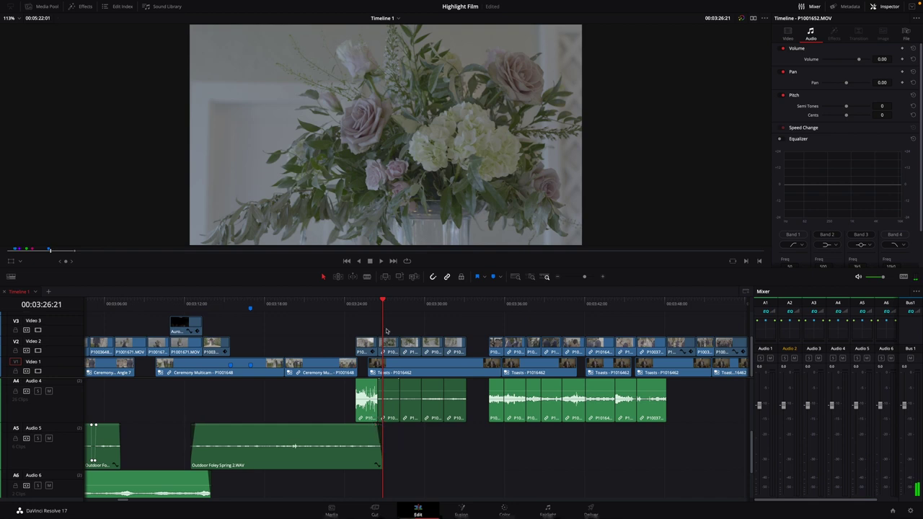
{"action": "left_click_drag", "start_coordinate": [386, 303], "coordinate": [368, 339]}
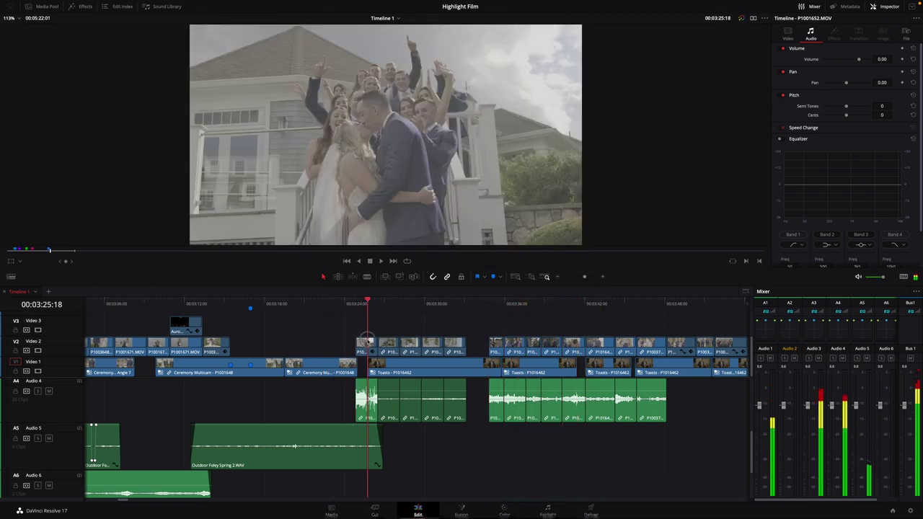
{"action": "scroll", "coordinate": [333, 432], "scroll_direction": "up", "scroll_amount": 4}
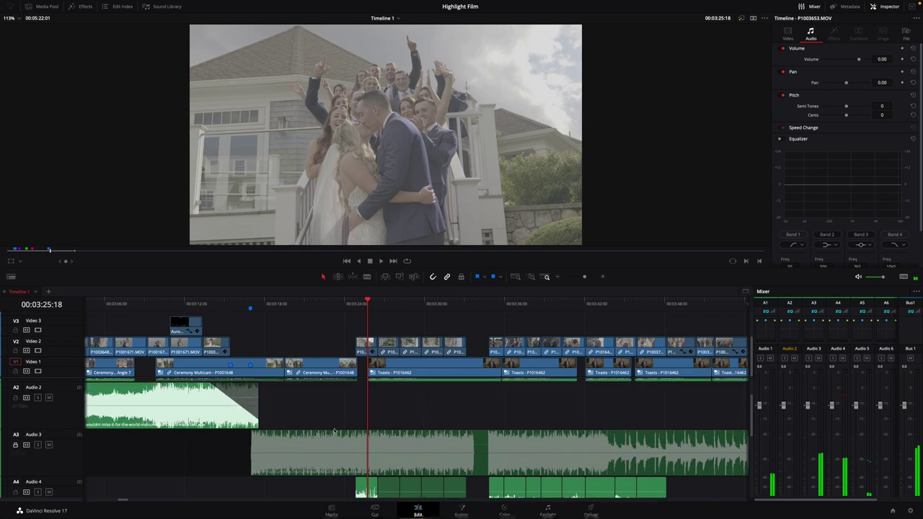
{"action": "scroll", "coordinate": [334, 431], "scroll_direction": "down", "scroll_amount": 1}
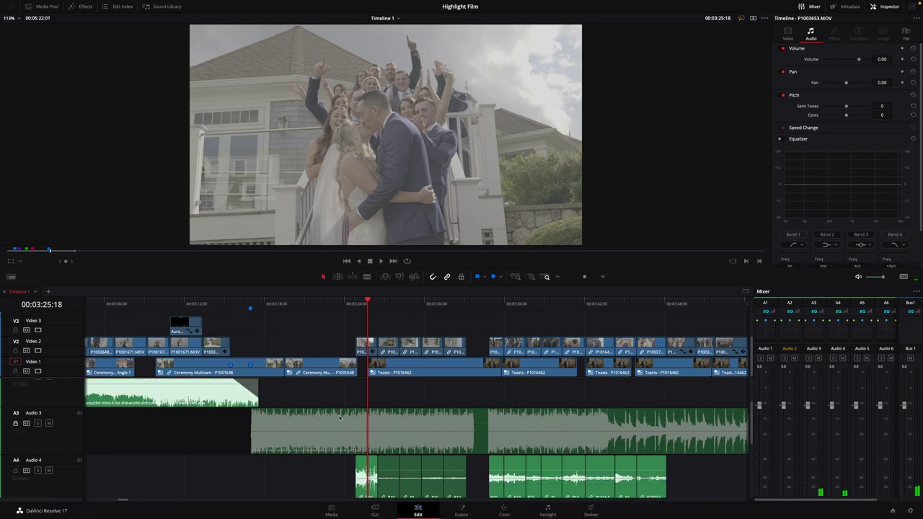
{"action": "key", "text": "space"}
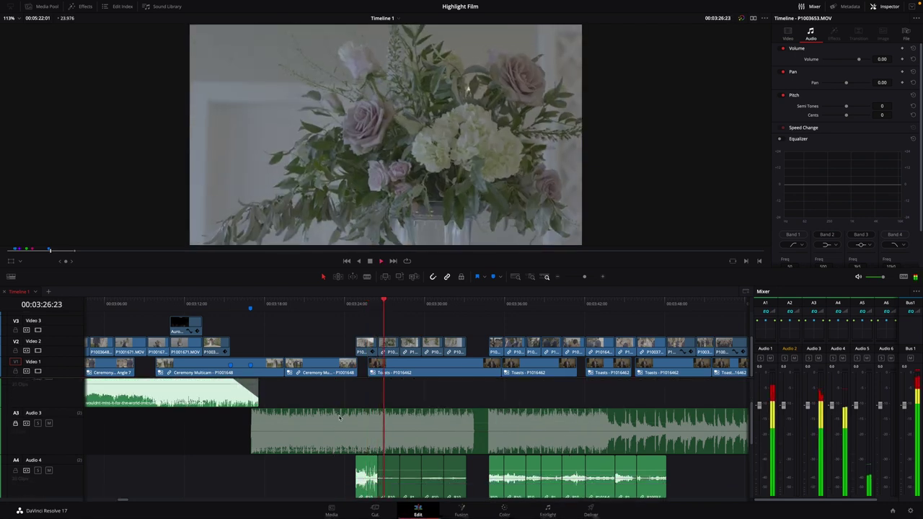
{"action": "left_click_drag", "start_coordinate": [122, 499], "coordinate": [86, 500]}
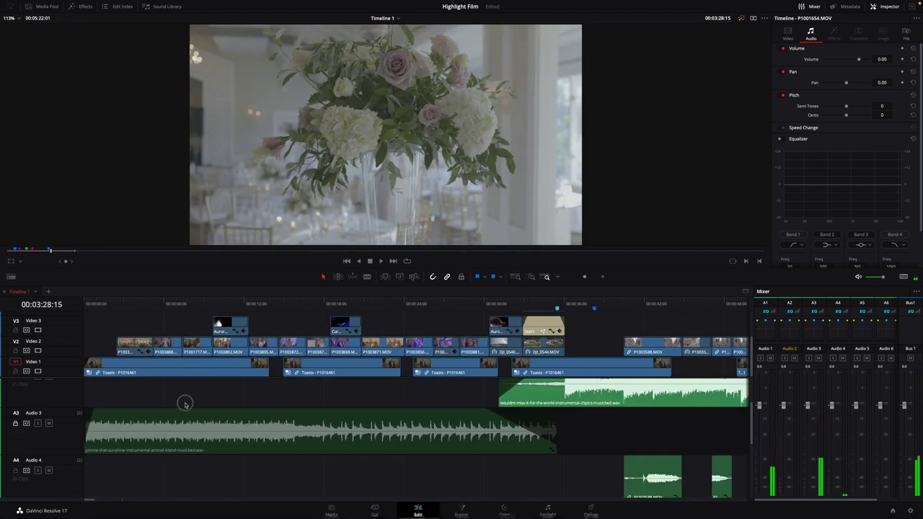
Step: Unlock Audio 3 and set the later music bed clip's volume to -6.55 dB, matching the first
{"action": "left_click", "coordinate": [16, 423]}
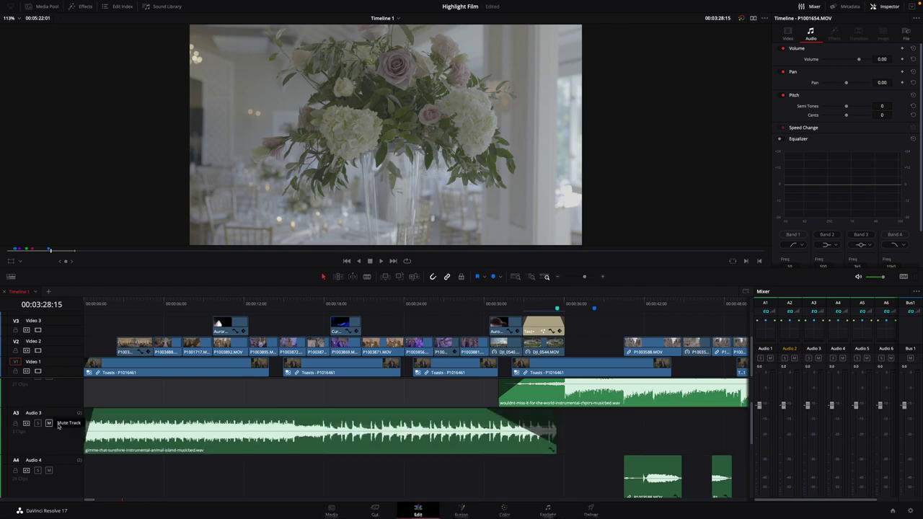
{"action": "left_click", "coordinate": [147, 416]}
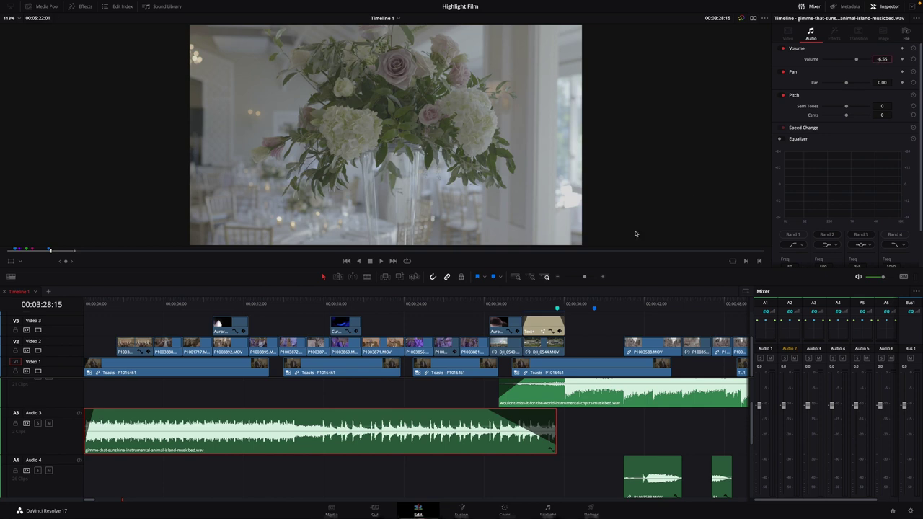
{"action": "left_click_drag", "start_coordinate": [91, 501], "coordinate": [125, 502]}
{"action": "left_click", "coordinate": [177, 445]}
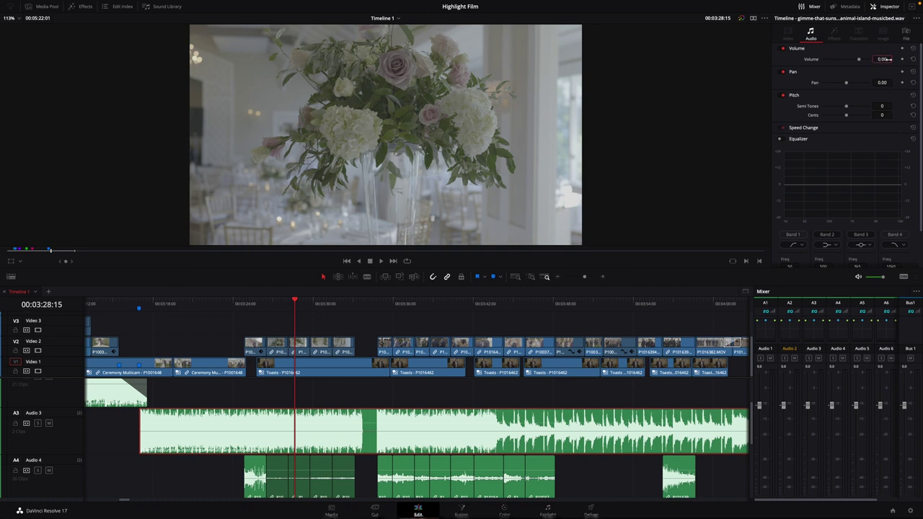
{"action": "left_click_drag", "start_coordinate": [889, 59], "coordinate": [886, 59]}
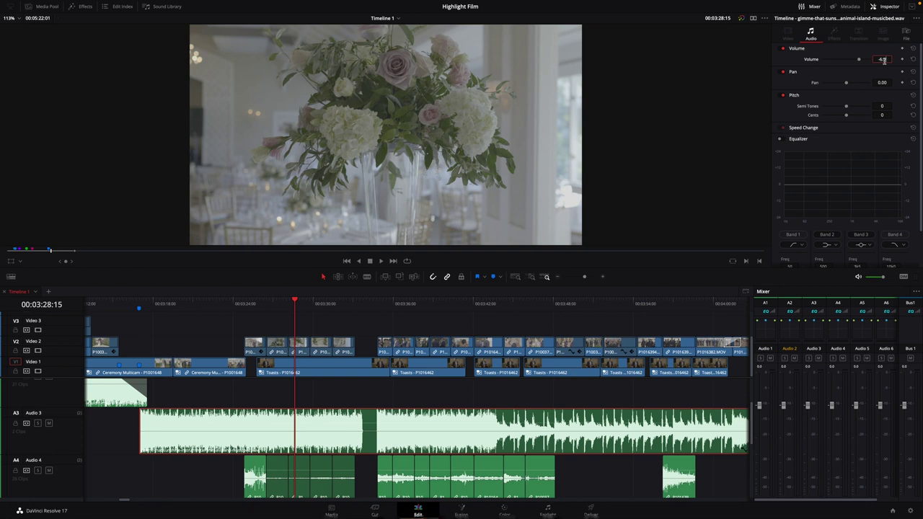
{"action": "key", "text": "Return"}
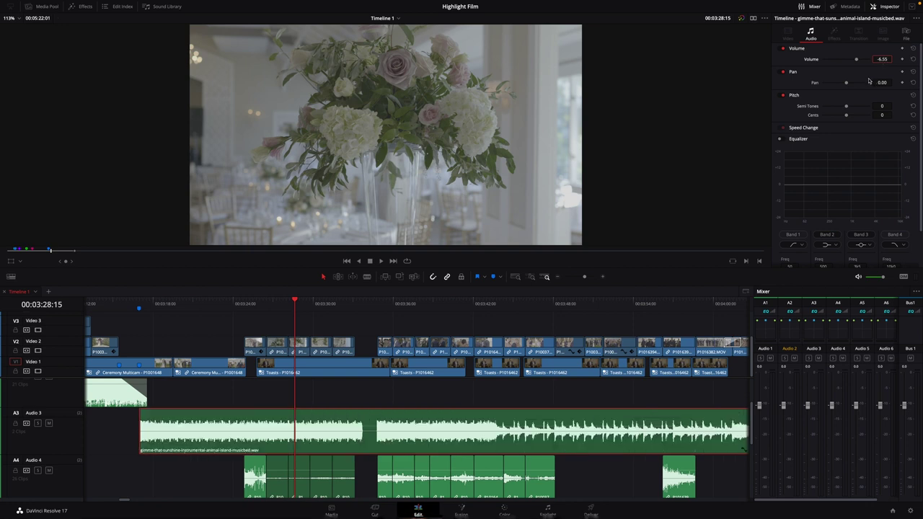
{"action": "left_click", "coordinate": [121, 309]}
{"action": "key", "text": "space"}
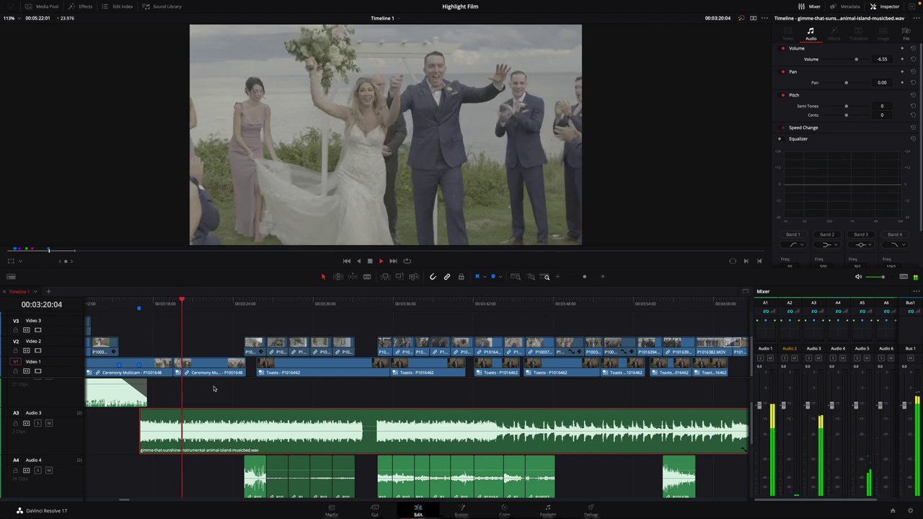
Step: Replay the section from about 03:20 and 00:03:15:11 to check the audio levels
{"action": "scroll", "coordinate": [241, 422], "scroll_direction": "up", "scroll_amount": 1}
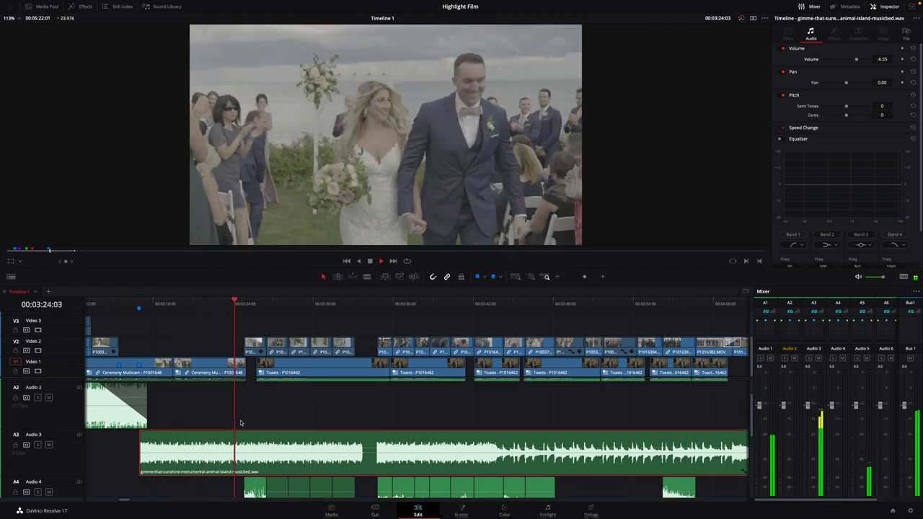
{"action": "scroll", "coordinate": [240, 422], "scroll_direction": "up", "scroll_amount": 2}
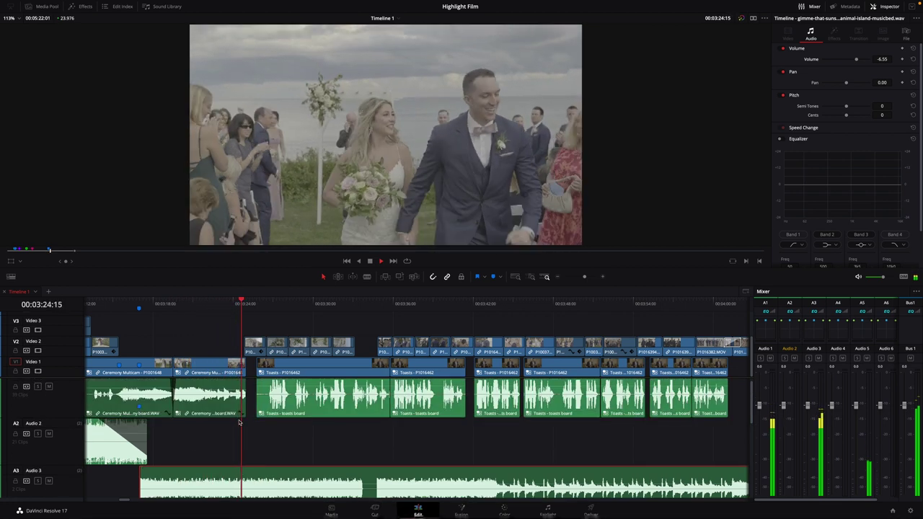
{"action": "left_click", "coordinate": [186, 307]}
{"action": "key", "text": "space"}
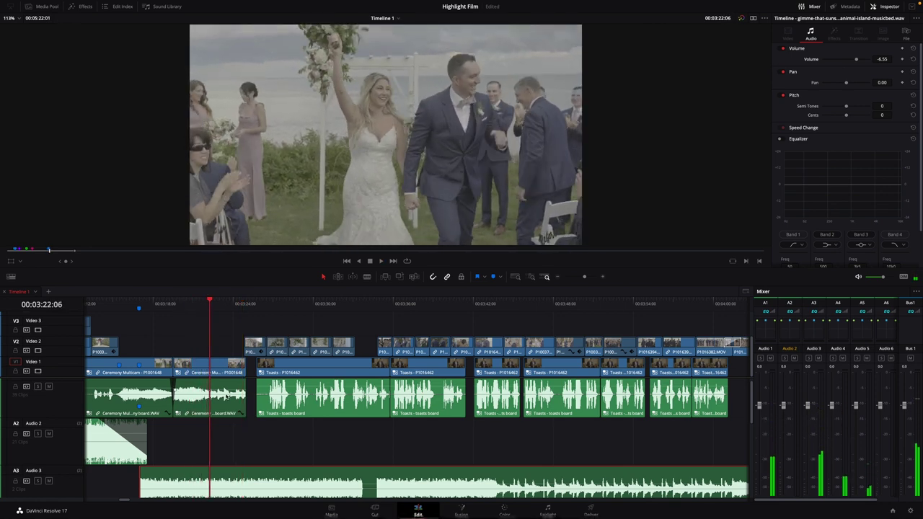
{"action": "left_click", "coordinate": [120, 303]}
{"action": "key", "text": "space"}
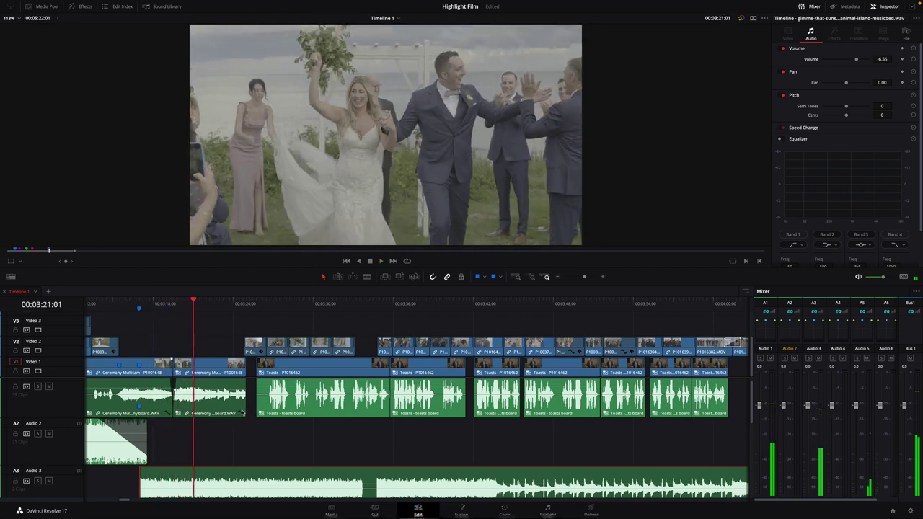
Step: Delete the second Ceremony board.WAV clip from Audio 1
{"action": "left_click", "coordinate": [205, 414]}
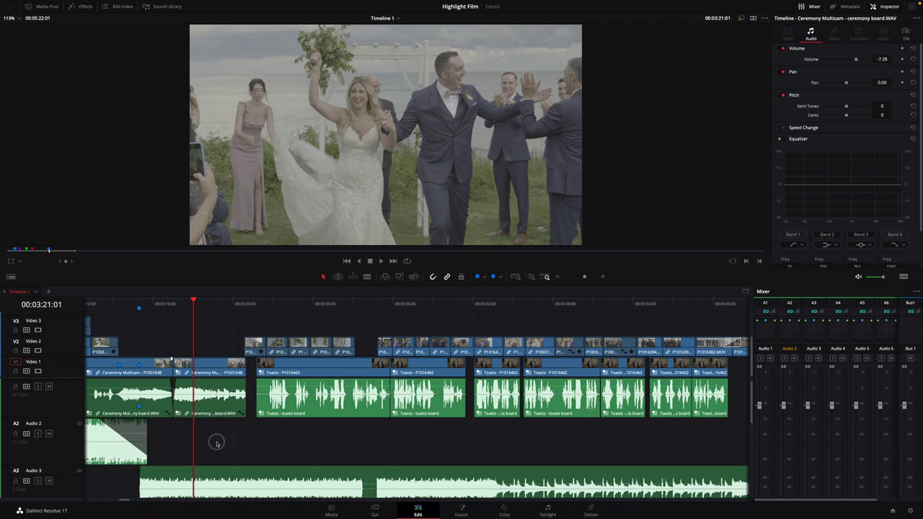
{"action": "left_click", "coordinate": [199, 408]}
{"action": "key", "text": "Delete"}
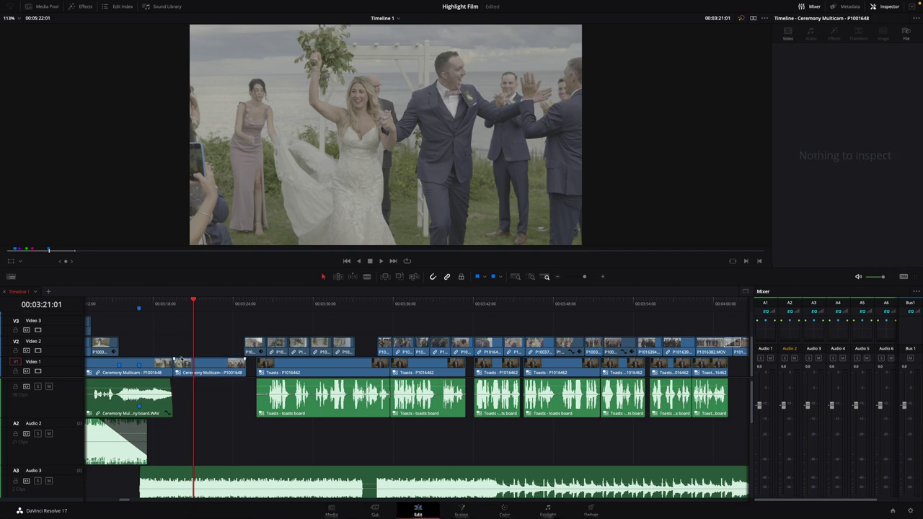
Step: Search the Sound Library for 'cheers'
{"action": "left_click", "coordinate": [155, 6]}
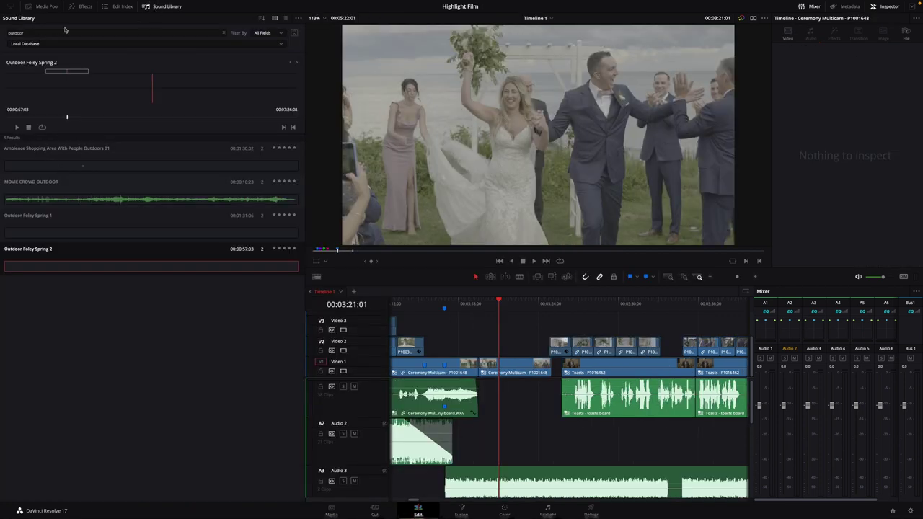
{"action": "left_click", "coordinate": [265, 43]}
{"action": "left_click", "coordinate": [102, 32]}
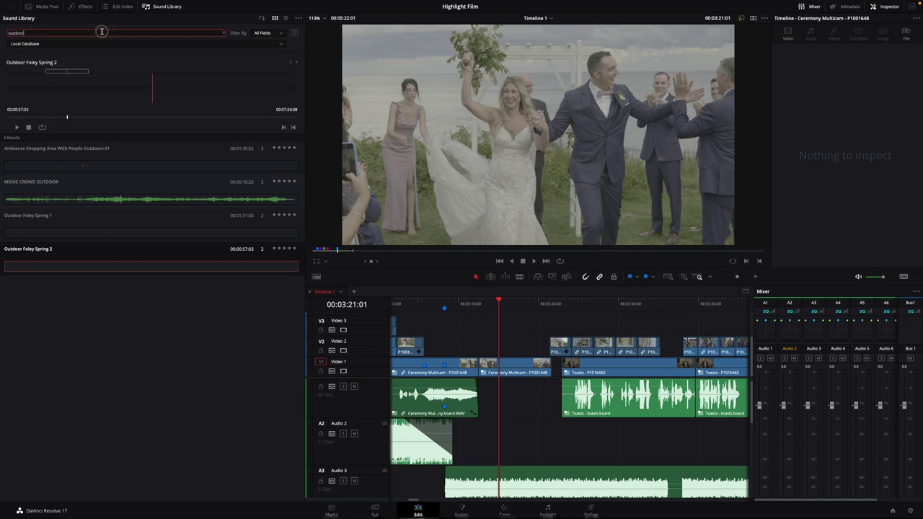
{"action": "type", "text": "cheer"}
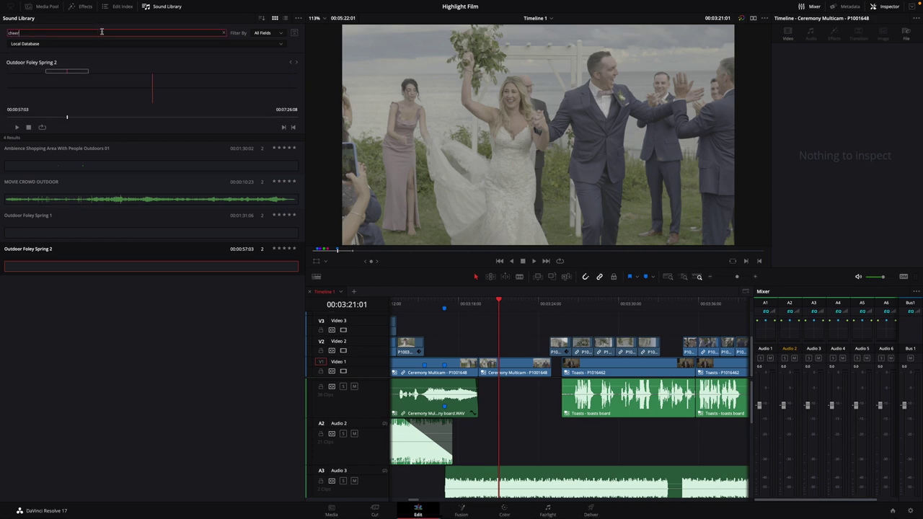
{"action": "type", "text": "s"}
{"action": "key", "text": "Return"}
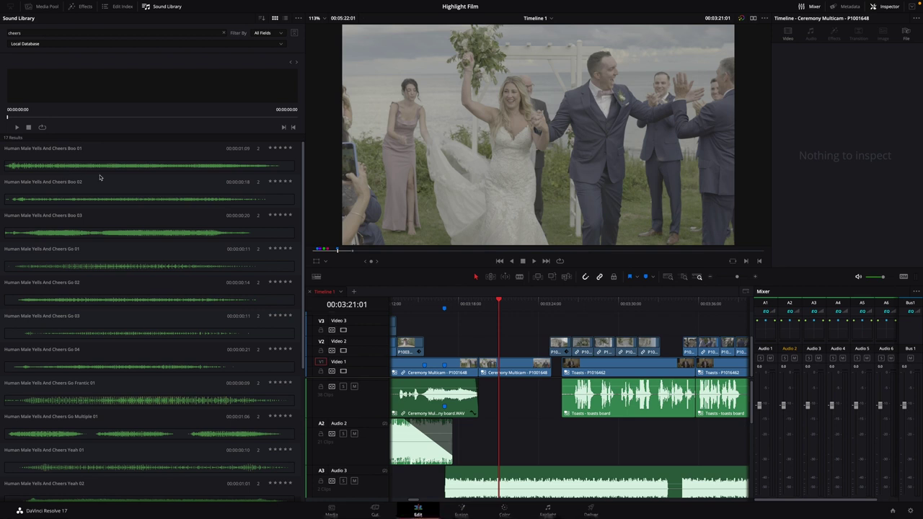
Step: Preview Medium Ext Crowd Applause With Cheers and place it on Audio 2 at the playhead
{"action": "scroll", "coordinate": [81, 263], "scroll_direction": "down", "scroll_amount": 5}
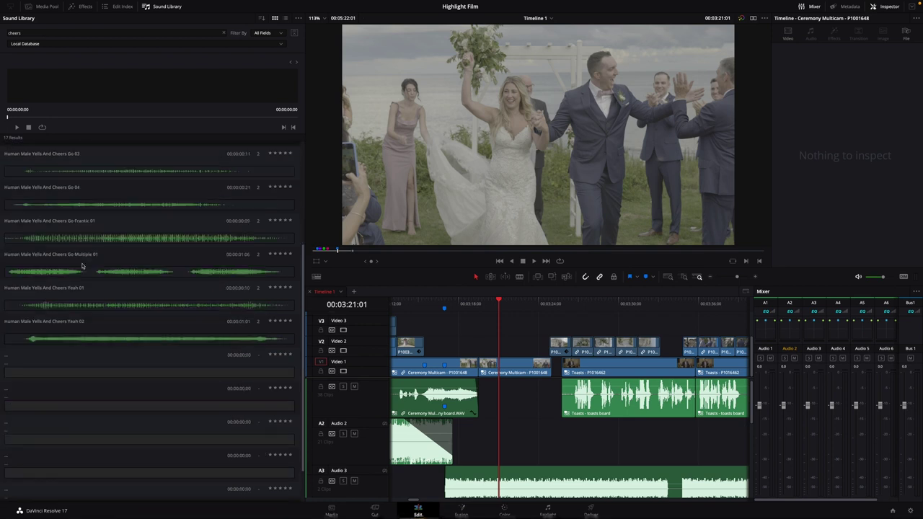
{"action": "scroll", "coordinate": [81, 266], "scroll_direction": "down", "scroll_amount": 2}
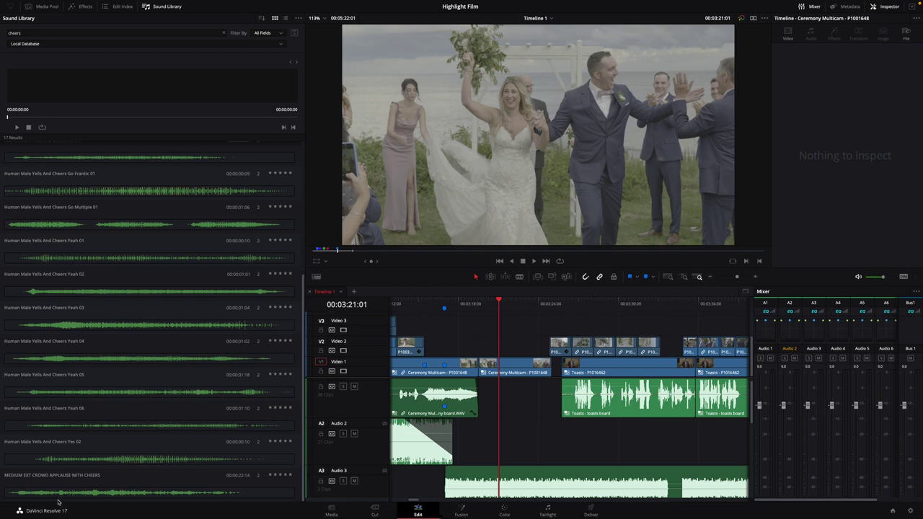
{"action": "left_click", "coordinate": [55, 495]}
{"action": "left_click", "coordinate": [17, 127]}
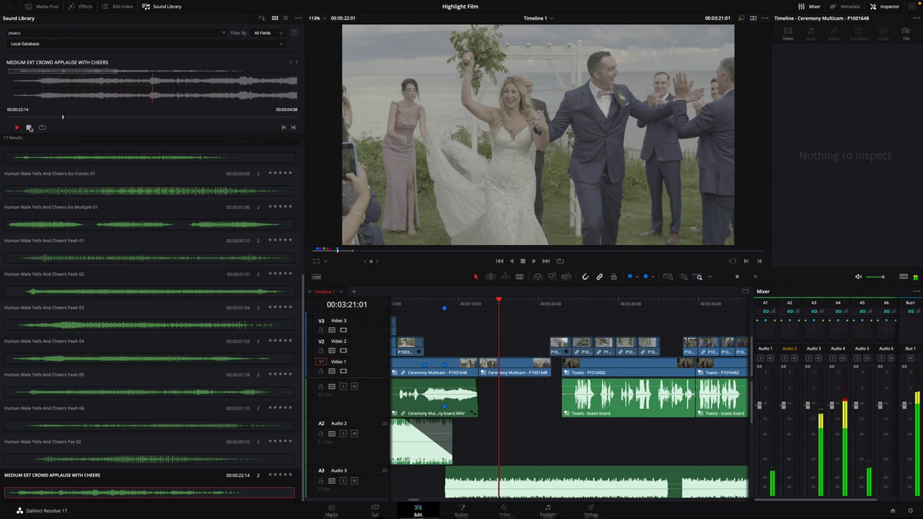
{"action": "left_click", "coordinate": [29, 128]}
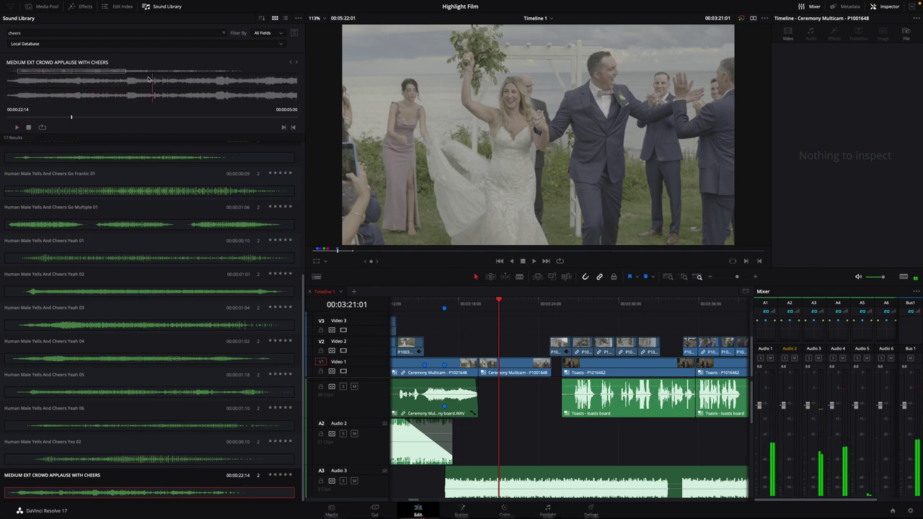
{"action": "left_click_drag", "start_coordinate": [70, 493], "coordinate": [498, 447]}
Step: Move the applause clip slightly earlier and trim its end much shorter
{"action": "left_click_drag", "start_coordinate": [598, 452], "coordinate": [564, 455]}
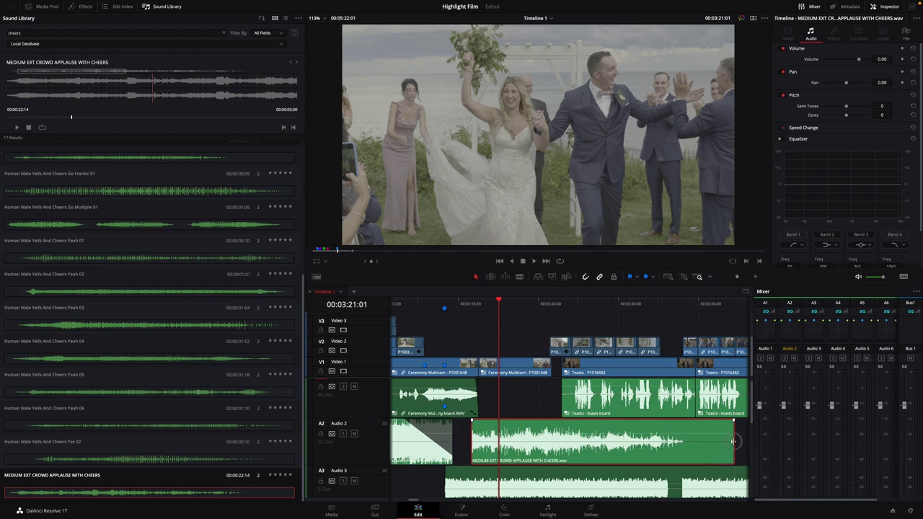
{"action": "left_click_drag", "start_coordinate": [732, 441], "coordinate": [574, 431]}
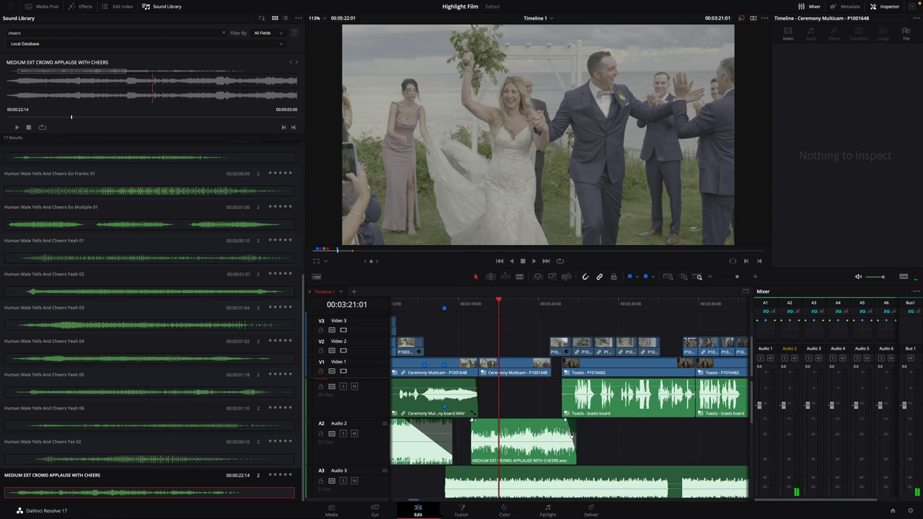
{"action": "left_click", "coordinate": [462, 303]}
{"action": "key", "text": "space"}
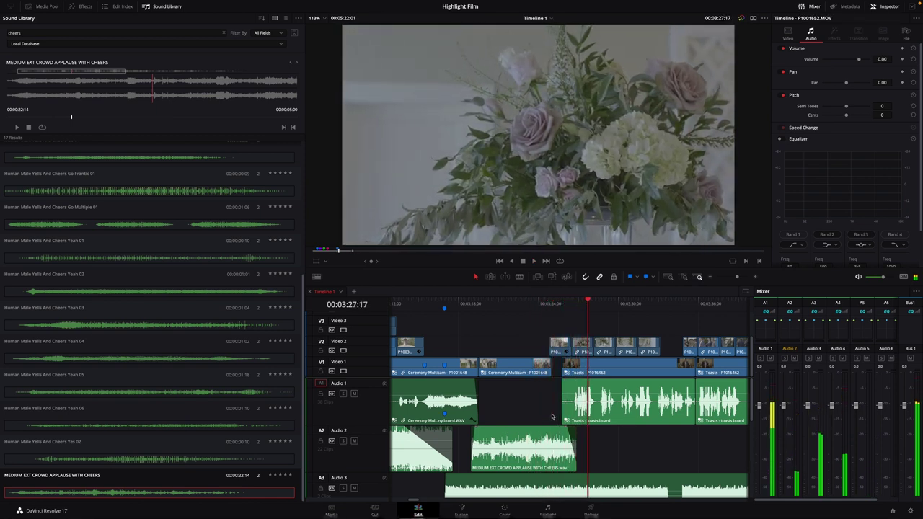
Step: Play back the applause over the ceremony-to-toasts transition to check it
{"action": "scroll", "coordinate": [552, 417], "scroll_direction": "down", "scroll_amount": 2}
{"action": "scroll", "coordinate": [550, 461], "scroll_direction": "down", "scroll_amount": 4}
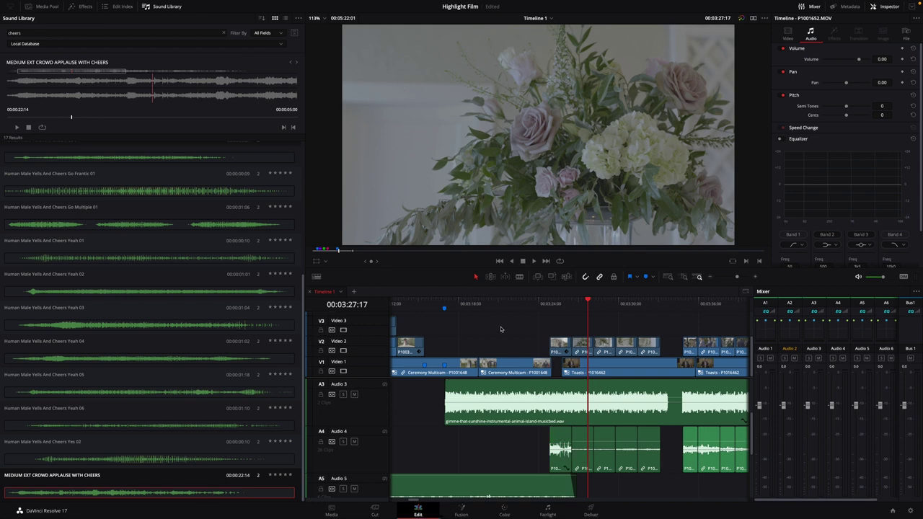
{"action": "left_click", "coordinate": [495, 300]}
{"action": "key", "text": "space"}
{"action": "scroll", "coordinate": [569, 432], "scroll_direction": "up", "scroll_amount": 5}
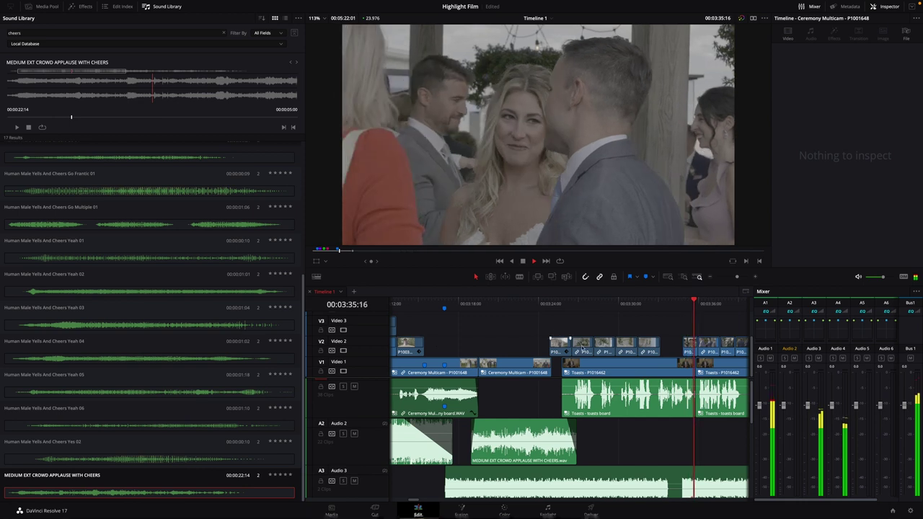
{"action": "key", "text": "space"}
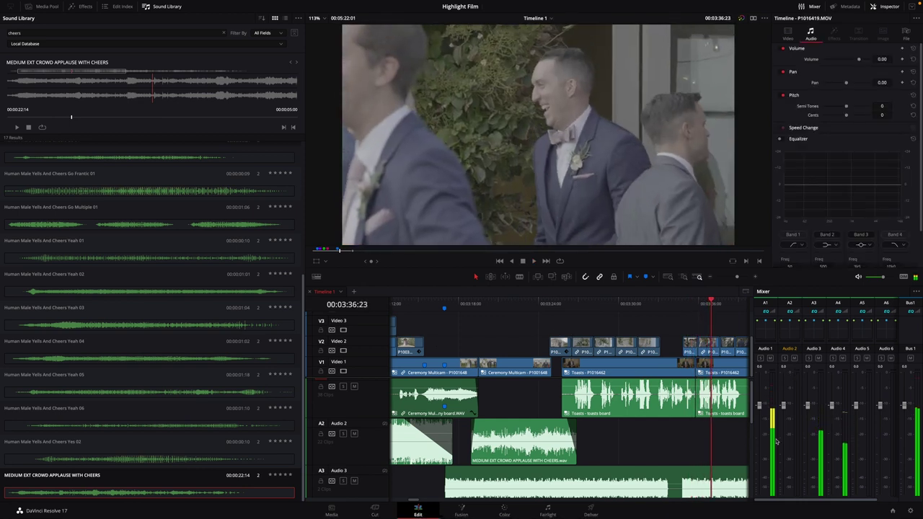
Step: Review the toasts and lower the A4 clip P1003729.MOV to -5.83 dB
{"action": "scroll", "coordinate": [689, 447], "scroll_direction": "down", "scroll_amount": 3}
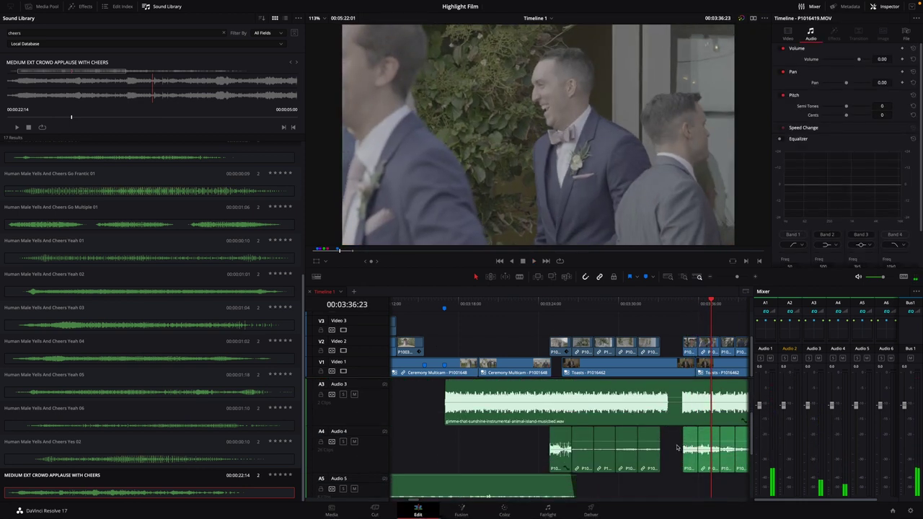
{"action": "left_click", "coordinate": [684, 309]}
{"action": "key", "text": "space"}
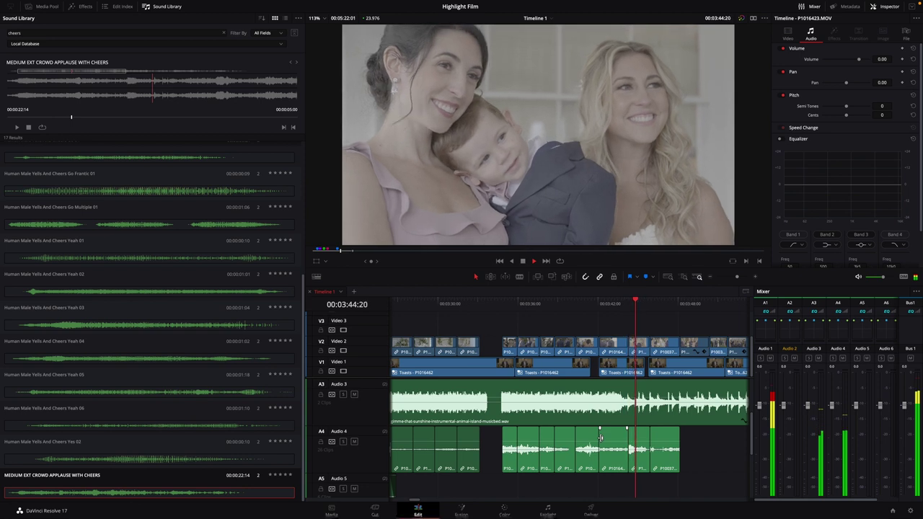
{"action": "key", "text": "space"}
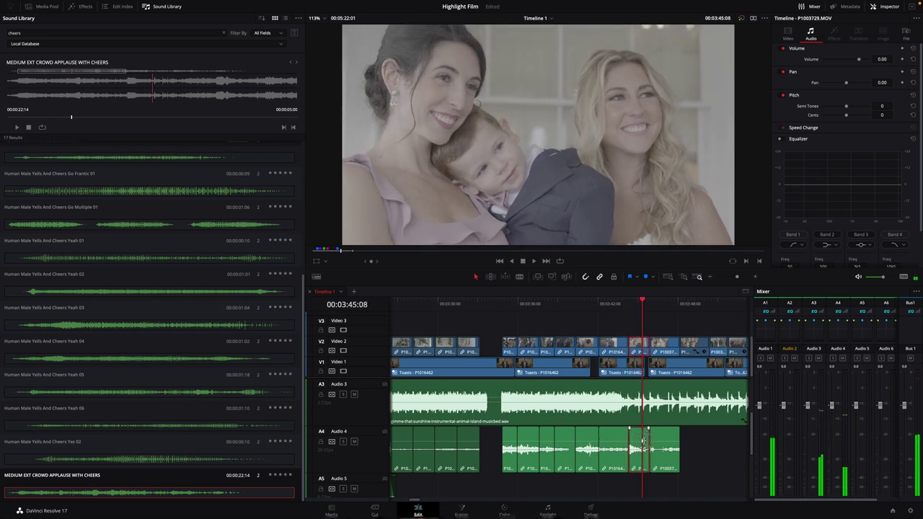
{"action": "left_click_drag", "start_coordinate": [640, 439], "coordinate": [640, 445]}
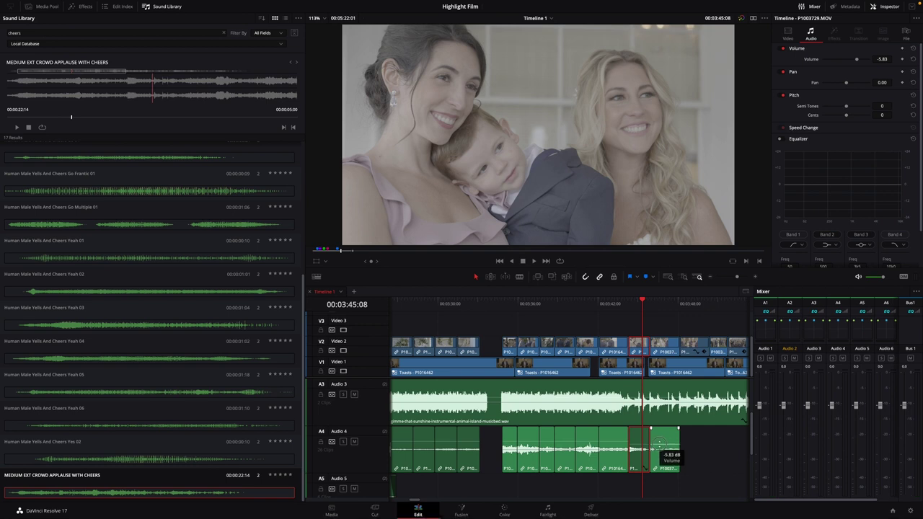
{"action": "left_click", "coordinate": [505, 304]}
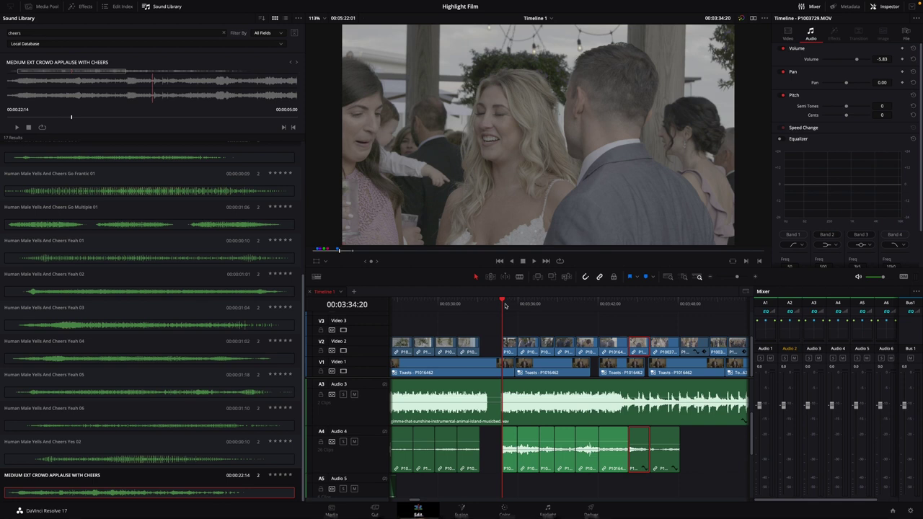
{"action": "key", "text": "space"}
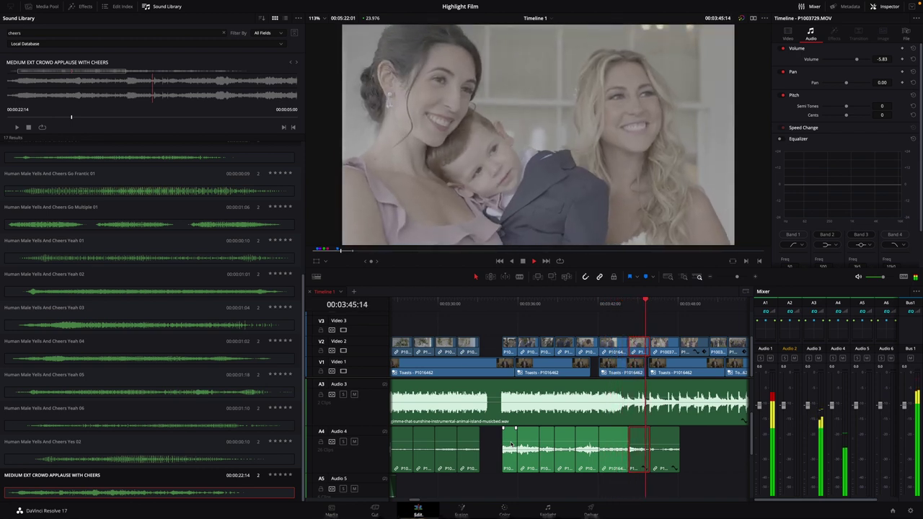
Step: Lower the next A4 toasts clip to -4.37 dB and replay the passage to check levels
{"action": "key", "text": "space"}
{"action": "mouse_move", "coordinate": [509, 444]}
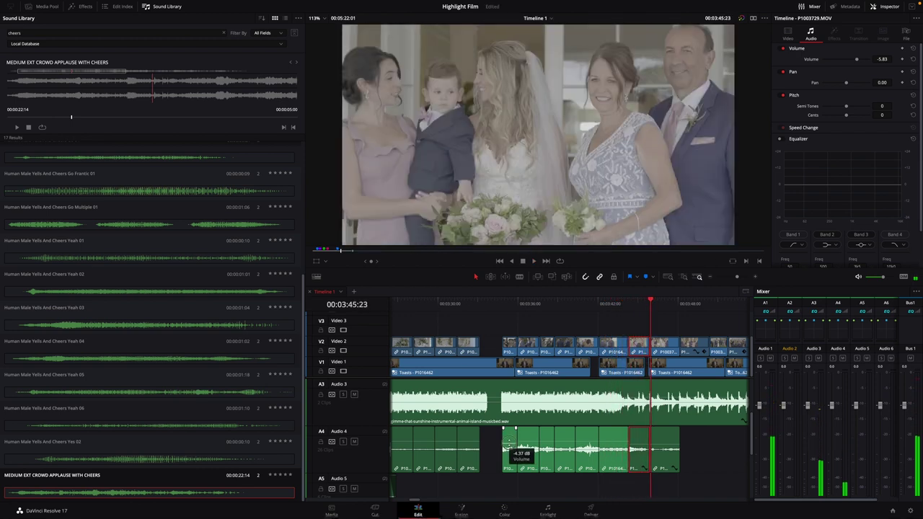
{"action": "left_click_drag", "start_coordinate": [509, 444], "coordinate": [509, 445]}
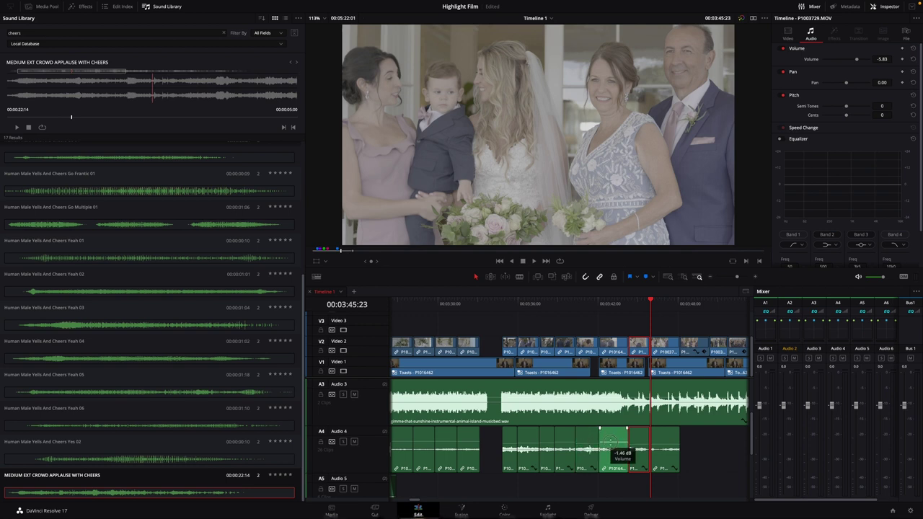
{"action": "left_click", "coordinate": [494, 303]}
{"action": "key", "text": "space"}
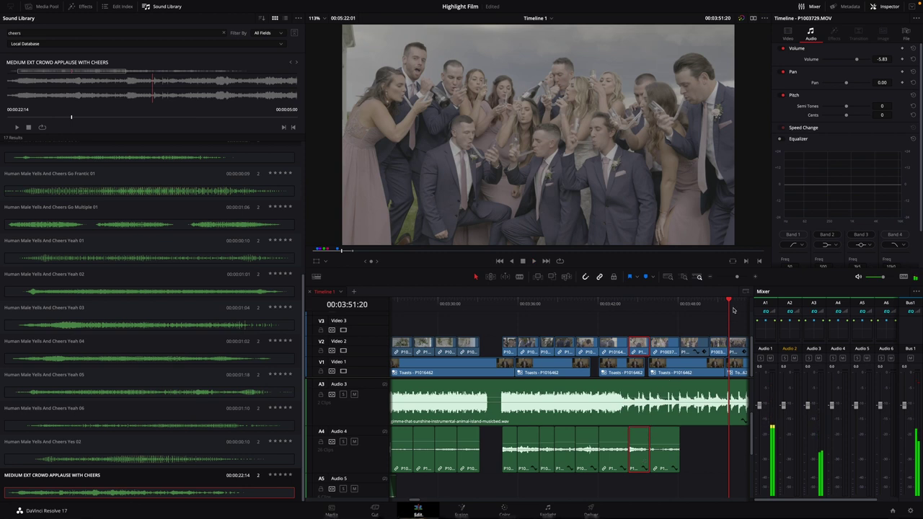
{"action": "left_click_drag", "start_coordinate": [727, 300], "coordinate": [702, 307]}
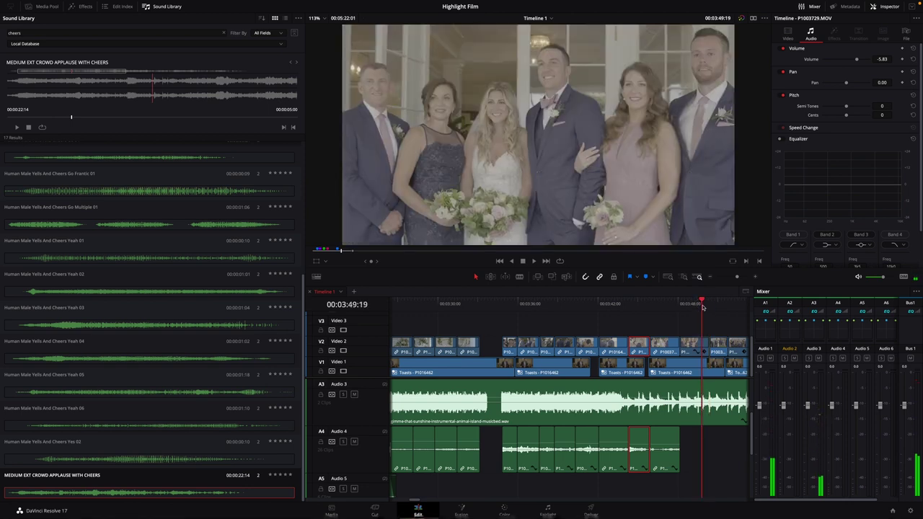
{"action": "scroll", "coordinate": [554, 425], "scroll_direction": "down", "scroll_amount": 3}
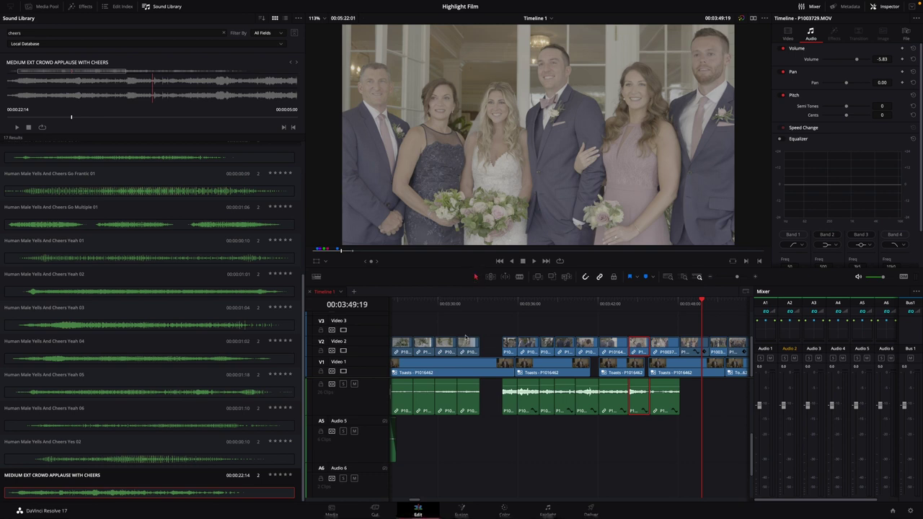
Step: Paste a copy of Outdoor Foley Spring 2.WAV at 03:26:21 on A5 and shift it about 6 seconds later
{"action": "left_click", "coordinate": [448, 451]}
{"action": "left_click_drag", "start_coordinate": [415, 501], "coordinate": [413, 499]}
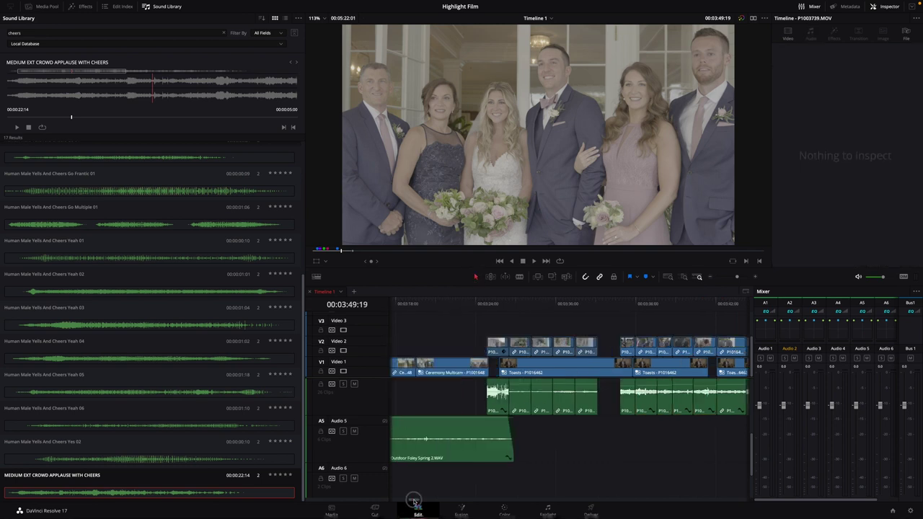
{"action": "left_click", "coordinate": [485, 453]}
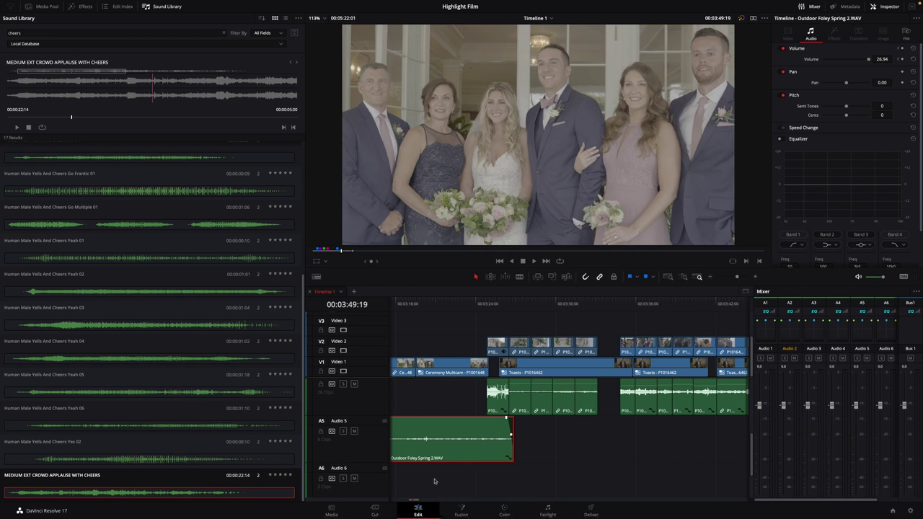
{"action": "left_click", "coordinate": [516, 301]}
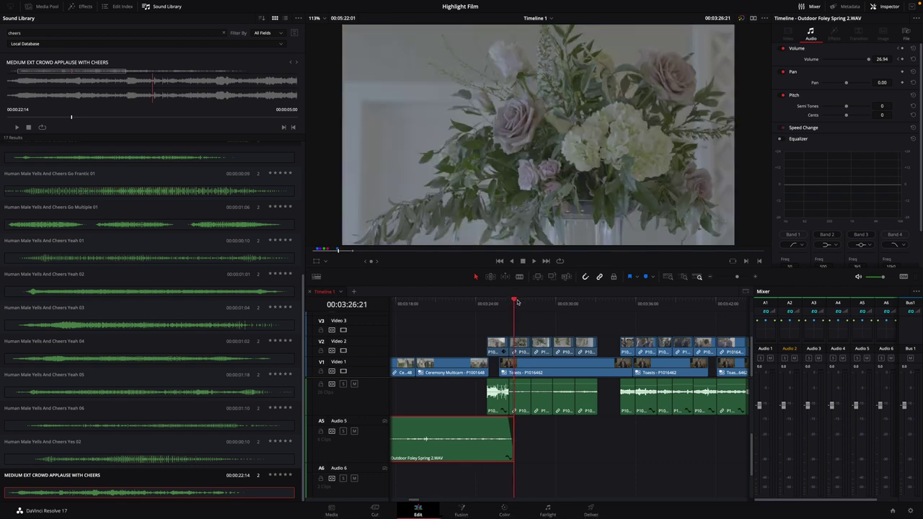
{"action": "key", "text": "ctrl+v"}
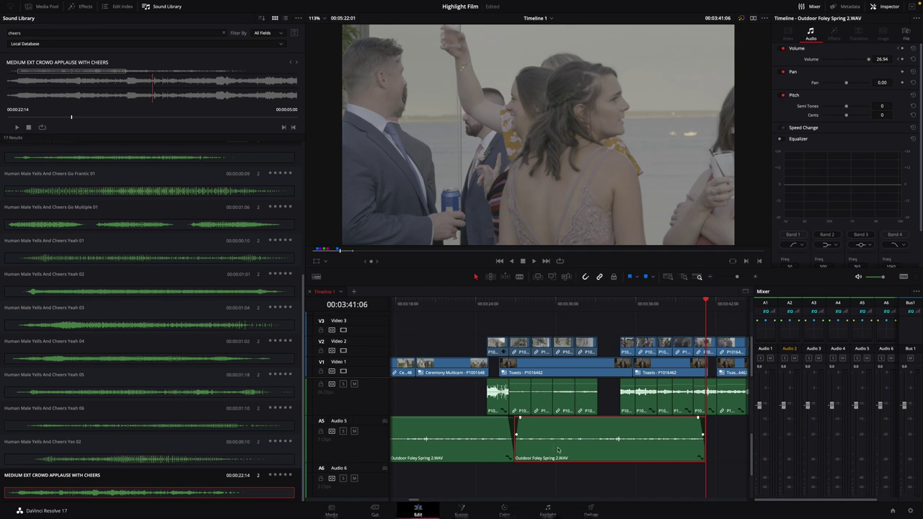
{"action": "left_click_drag", "start_coordinate": [557, 450], "coordinate": [614, 450]}
{"action": "left_click_drag", "start_coordinate": [397, 503], "coordinate": [413, 503]}
{"action": "left_click_drag", "start_coordinate": [445, 459], "coordinate": [483, 459]}
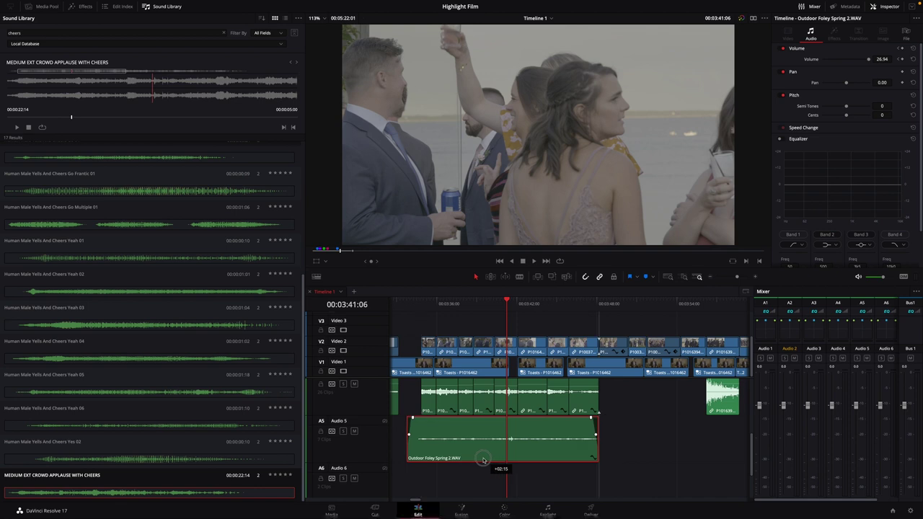
{"action": "left_click", "coordinate": [437, 298]}
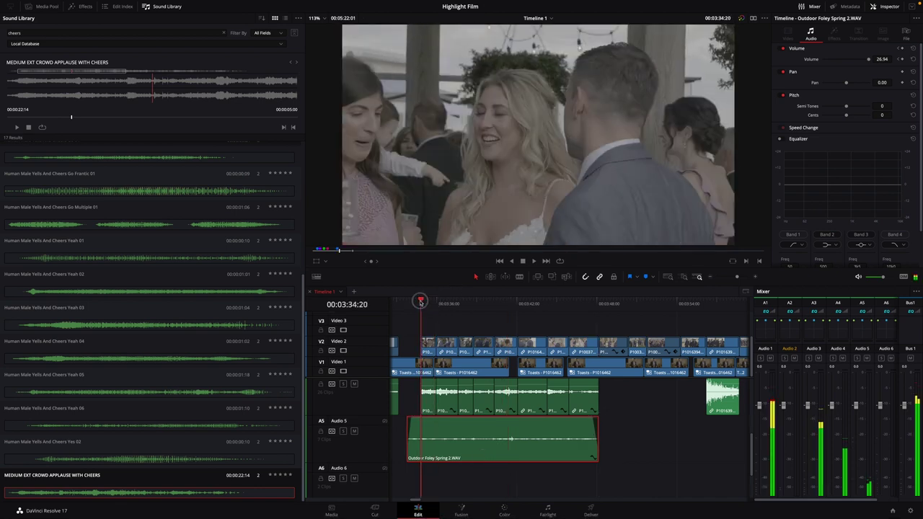
Step: Nudge the Foley clip slightly later, extend its end to about 03:54, and play it back
{"action": "left_click_drag", "start_coordinate": [433, 453], "coordinate": [439, 455]}
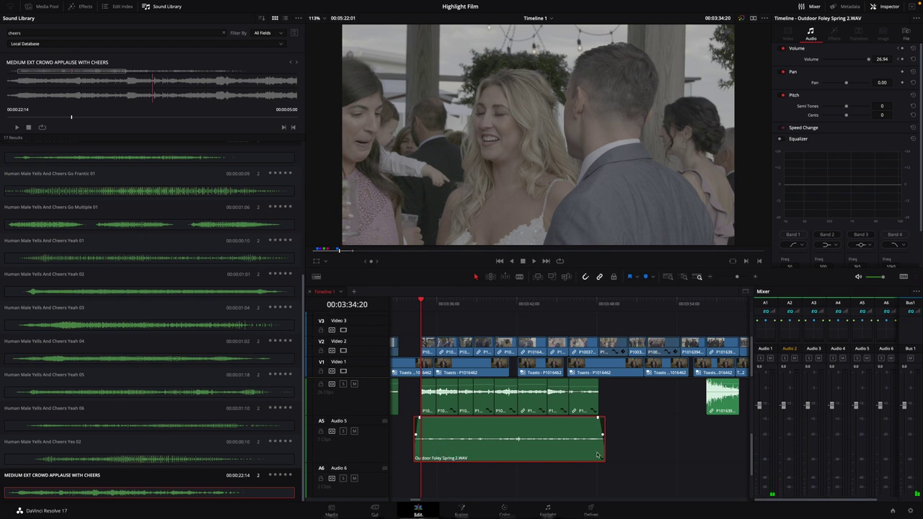
{"action": "left_click_drag", "start_coordinate": [604, 452], "coordinate": [686, 458]}
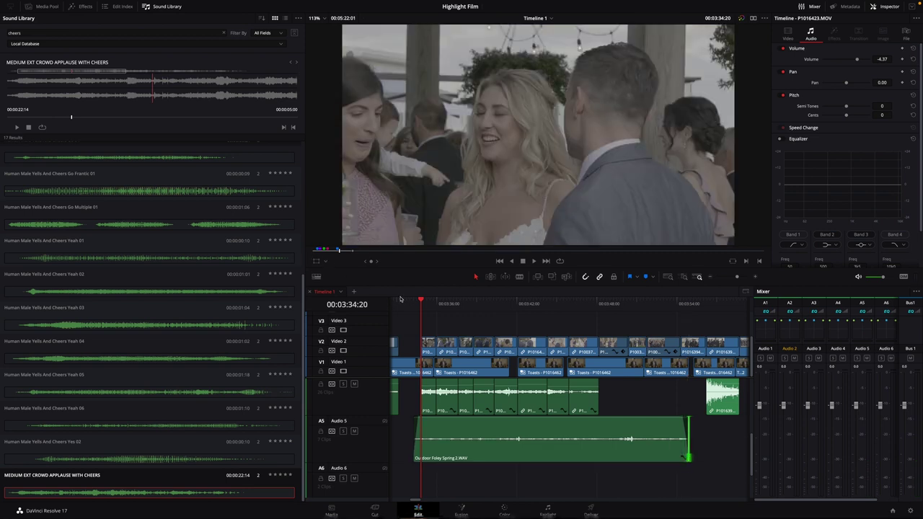
{"action": "key", "text": "space"}
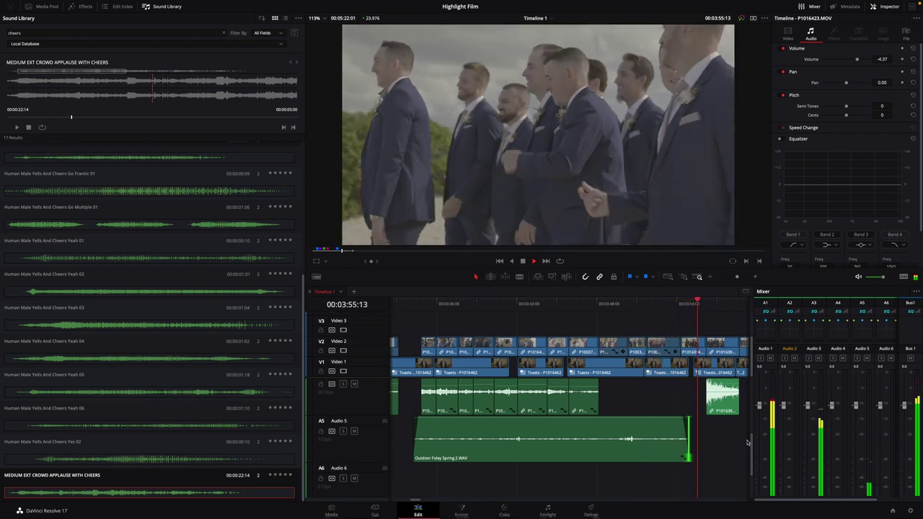
Step: Turn down the short P1016390.MOV clip on Audio 4 and replay from 03:54:22
{"action": "key", "text": "space"}
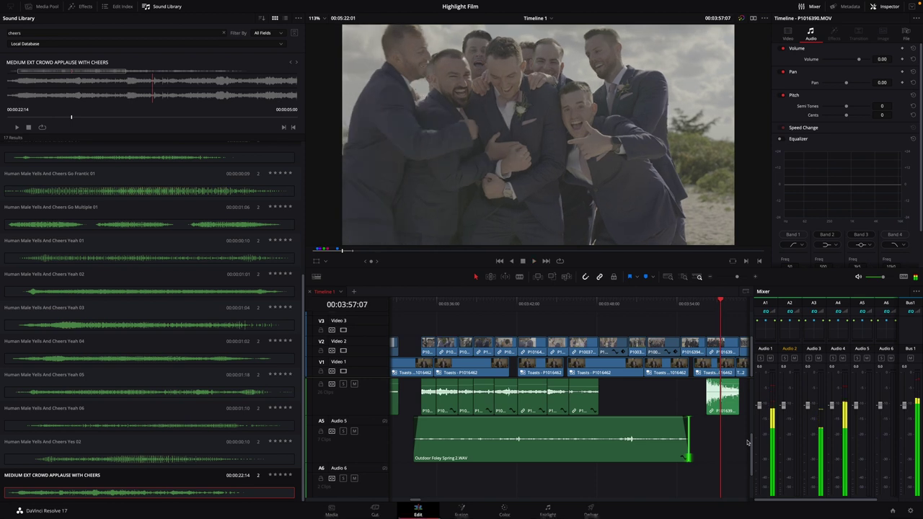
{"action": "left_click_drag", "start_coordinate": [728, 388], "coordinate": [729, 401]}
{"action": "left_click", "coordinate": [690, 302]}
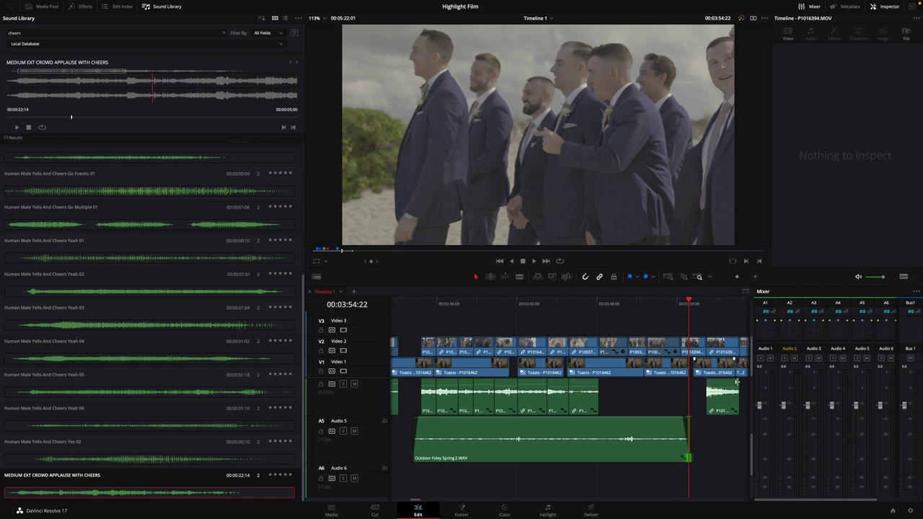
{"action": "left_click", "coordinate": [718, 409]}
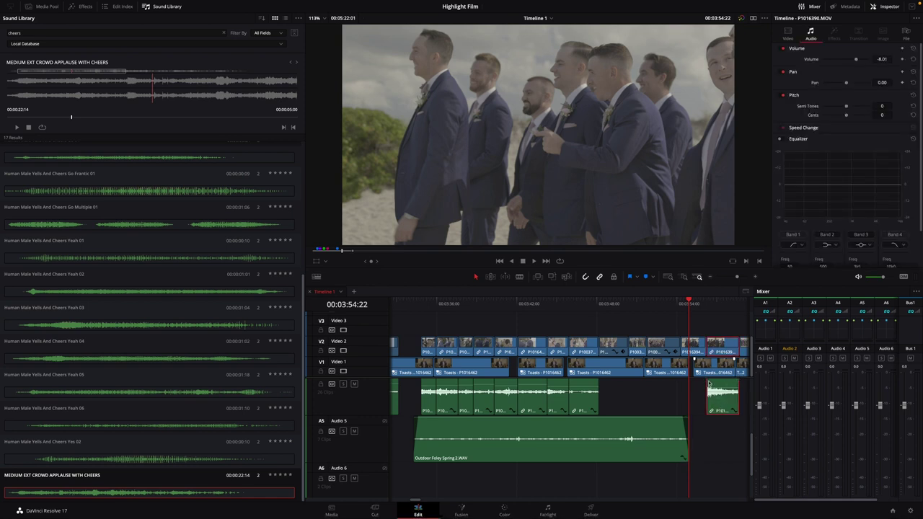
{"action": "scroll", "coordinate": [704, 400], "scroll_direction": "up", "scroll_amount": 2}
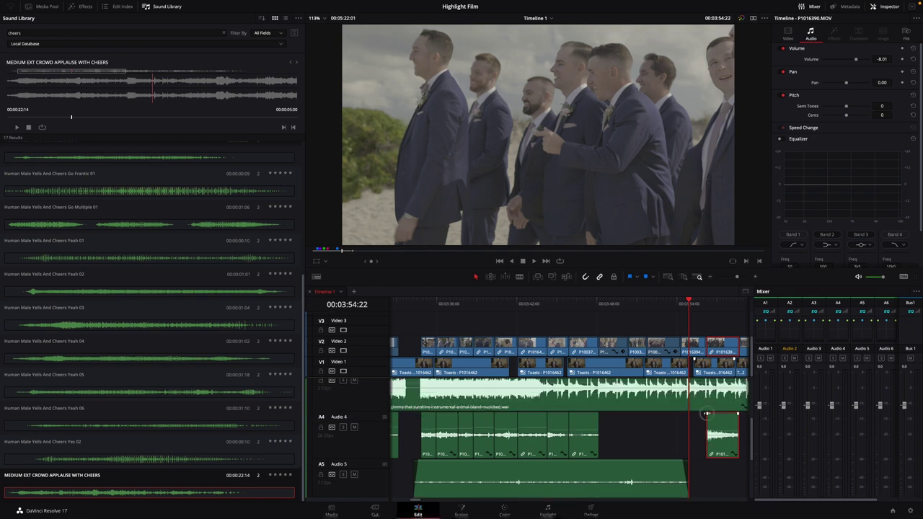
{"action": "left_click_drag", "start_coordinate": [705, 414], "coordinate": [734, 414]}
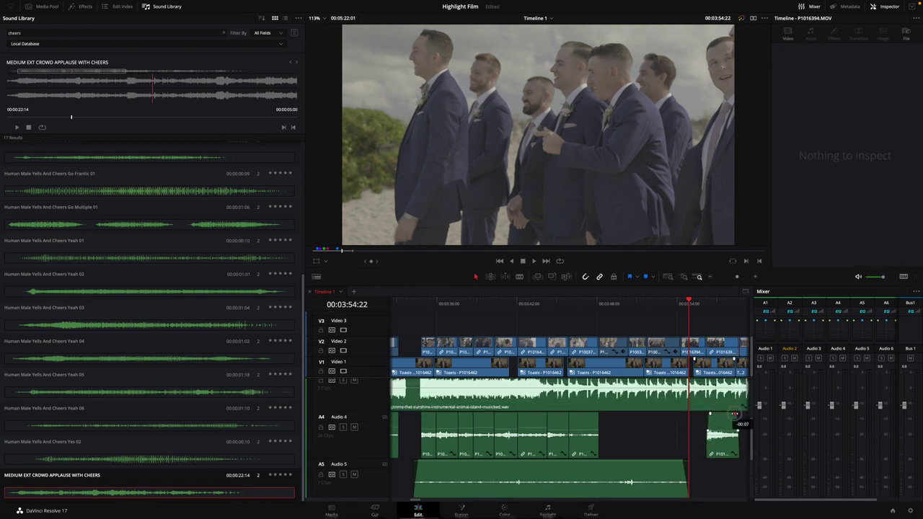
{"action": "key", "text": "space"}
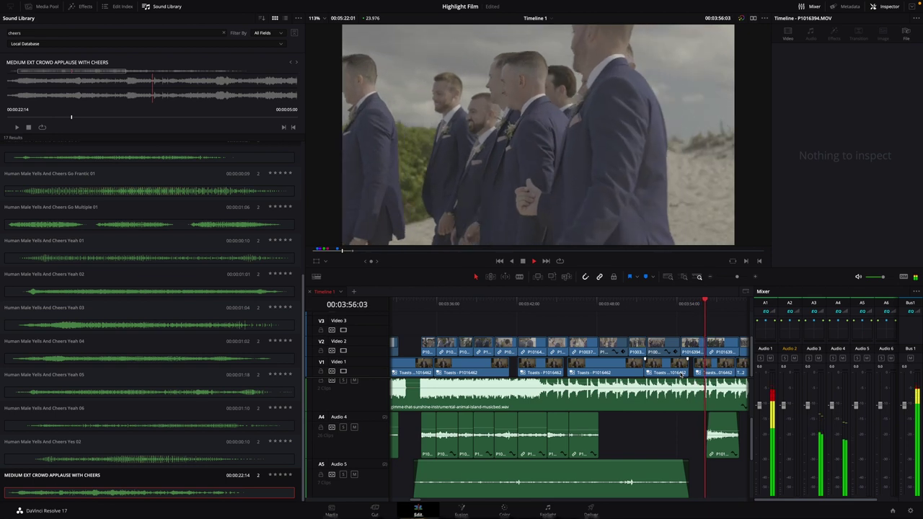
{"action": "key", "text": "space"}
Step: Lower the Audio 4 clip further to about -15 dB and replay from 03:52 to check
{"action": "left_click", "coordinate": [722, 430]}
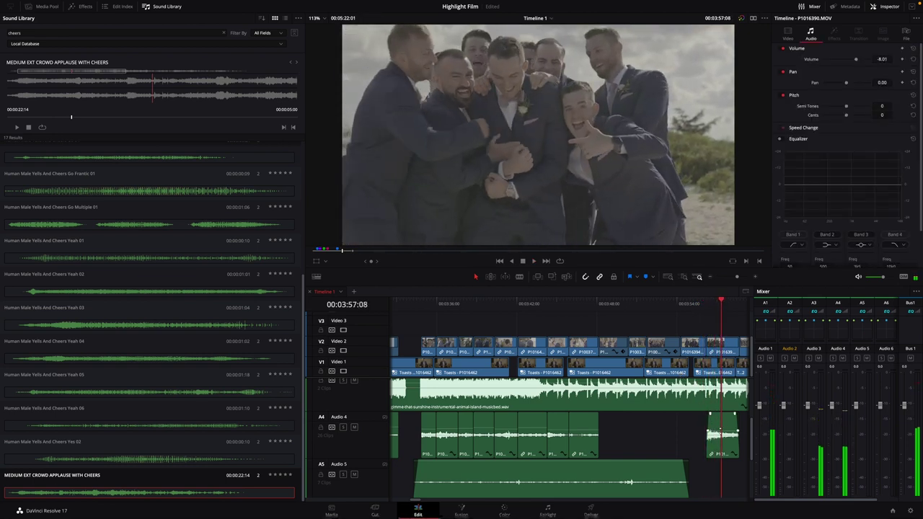
{"action": "left_click_drag", "start_coordinate": [720, 430], "coordinate": [720, 436]}
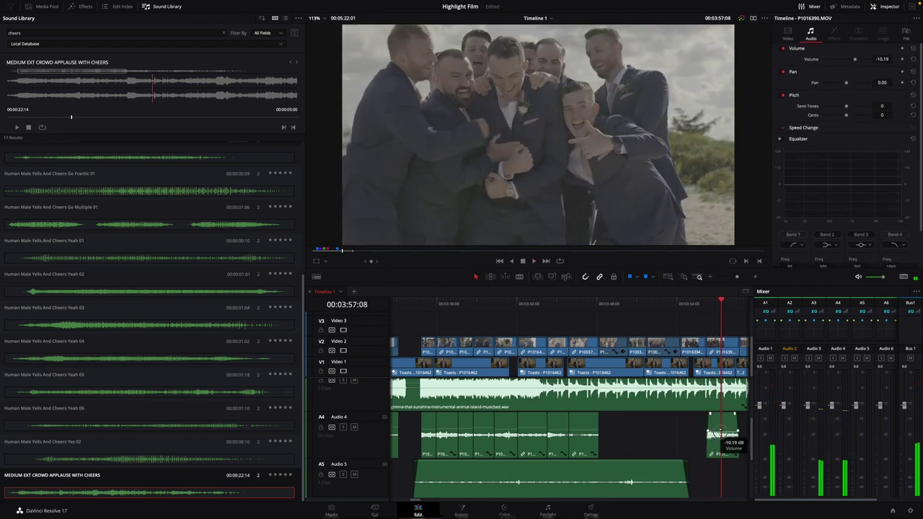
{"action": "left_click", "coordinate": [684, 315]}
{"action": "key", "text": "space"}
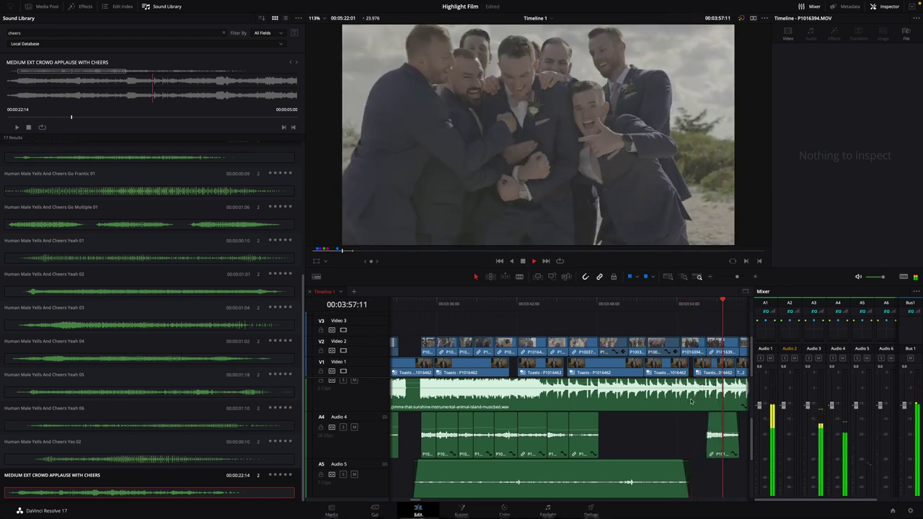
{"action": "left_click", "coordinate": [715, 406]}
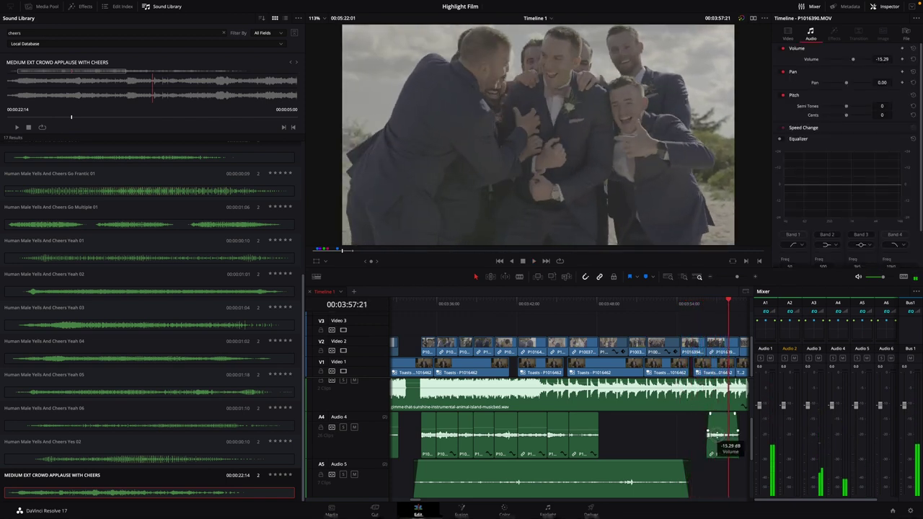
{"action": "left_click", "coordinate": [663, 303]}
{"action": "key", "text": "space"}
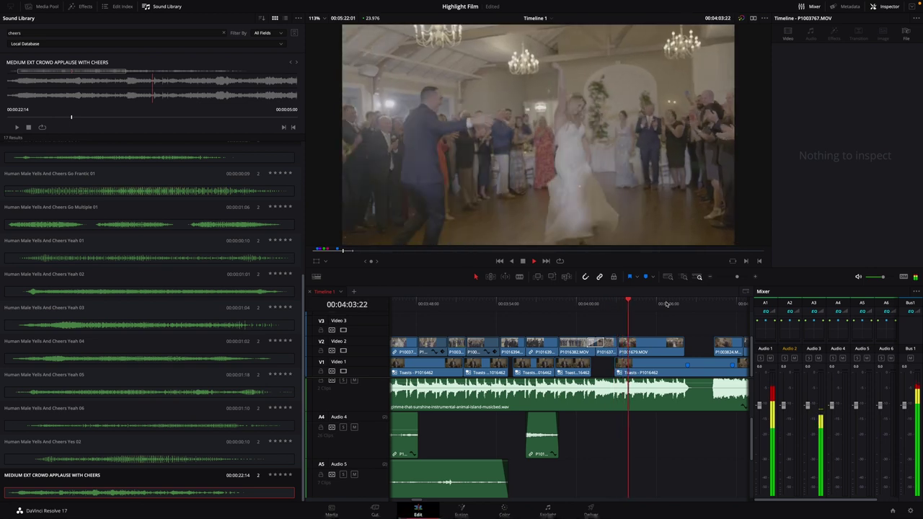
{"action": "scroll", "coordinate": [638, 400], "scroll_direction": "up", "scroll_amount": 2}
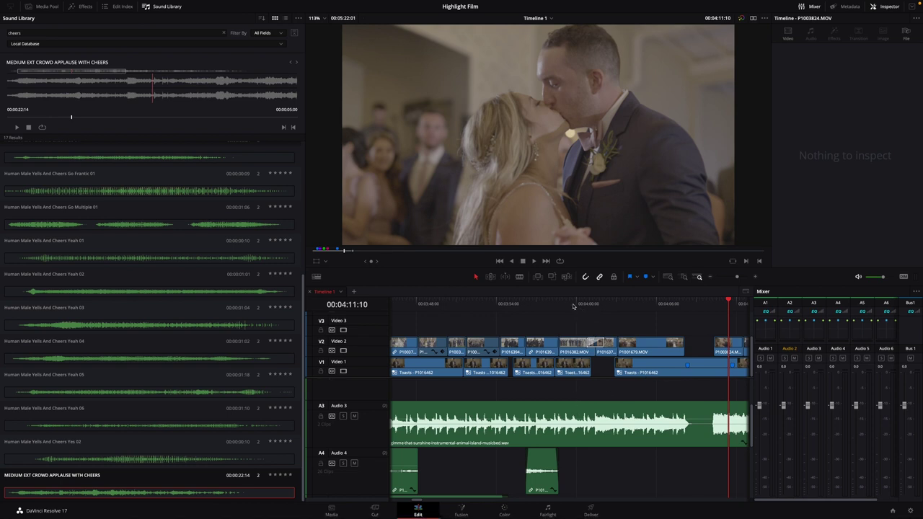
{"action": "left_click_drag", "start_coordinate": [552, 305], "coordinate": [508, 307]}
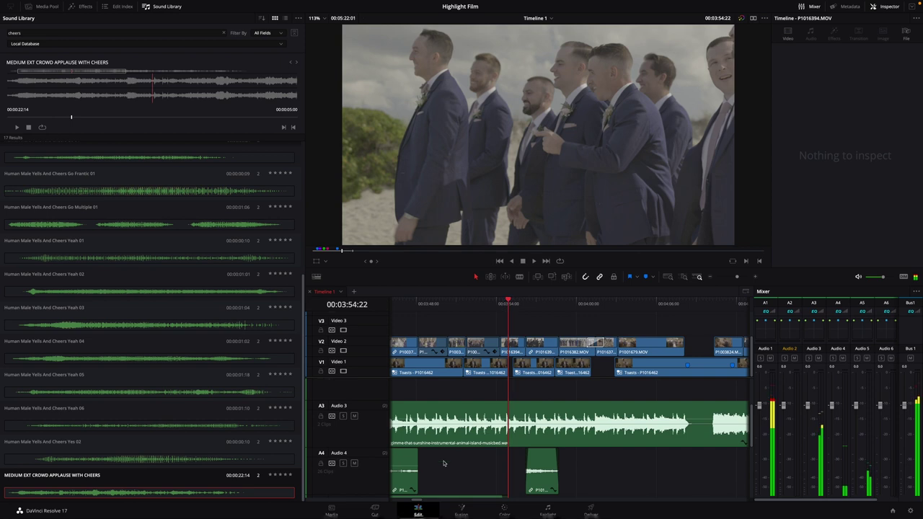
Step: Slide the Ambience Ocean Shore 01.wav clip on Audio 6 right so it starts near 03:54
{"action": "scroll", "coordinate": [542, 441], "scroll_direction": "down", "scroll_amount": 5}
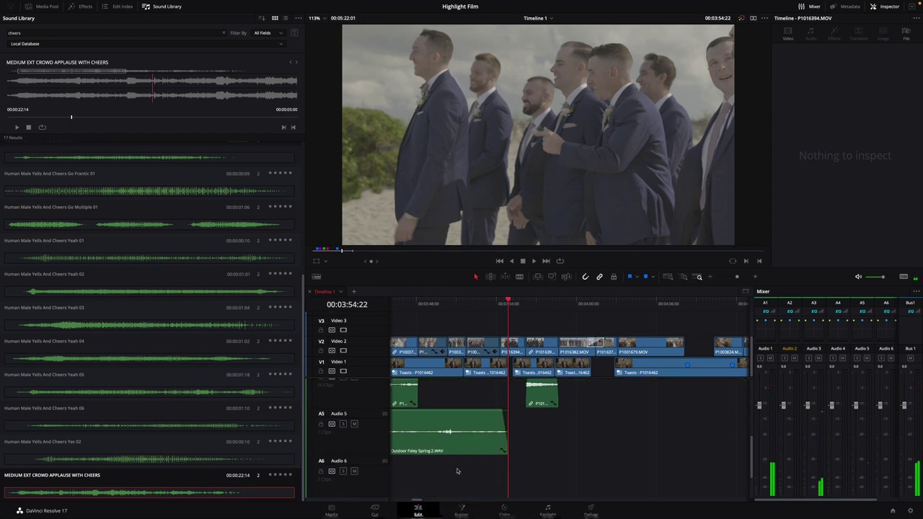
{"action": "left_click_drag", "start_coordinate": [421, 500], "coordinate": [414, 501]}
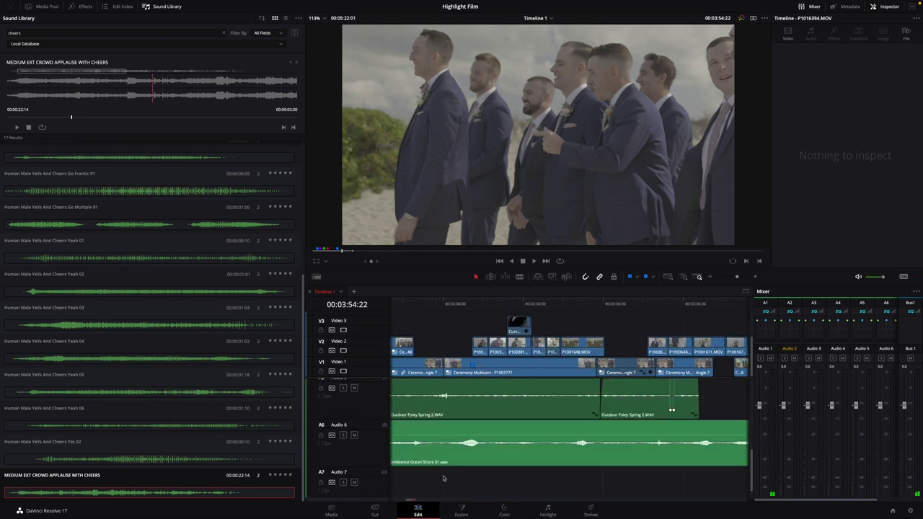
{"action": "left_click", "coordinate": [466, 456]}
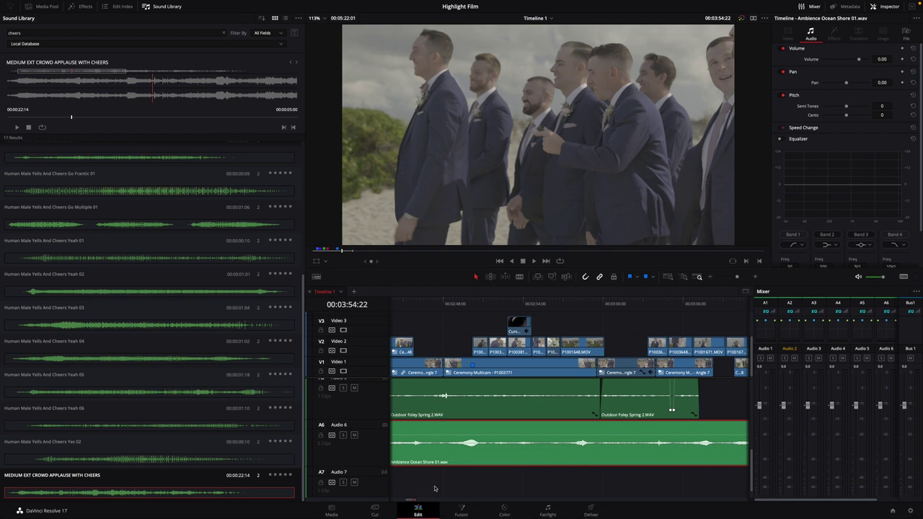
{"action": "left_click_drag", "start_coordinate": [408, 500], "coordinate": [410, 503]}
{"action": "left_click", "coordinate": [603, 305]}
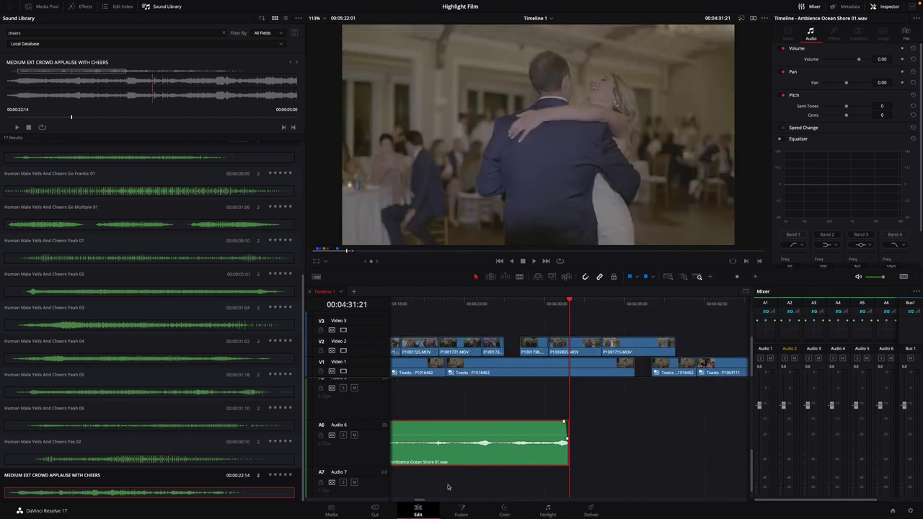
{"action": "left_click_drag", "start_coordinate": [419, 503], "coordinate": [417, 509]}
{"action": "left_click_drag", "start_coordinate": [458, 462], "coordinate": [760, 467]}
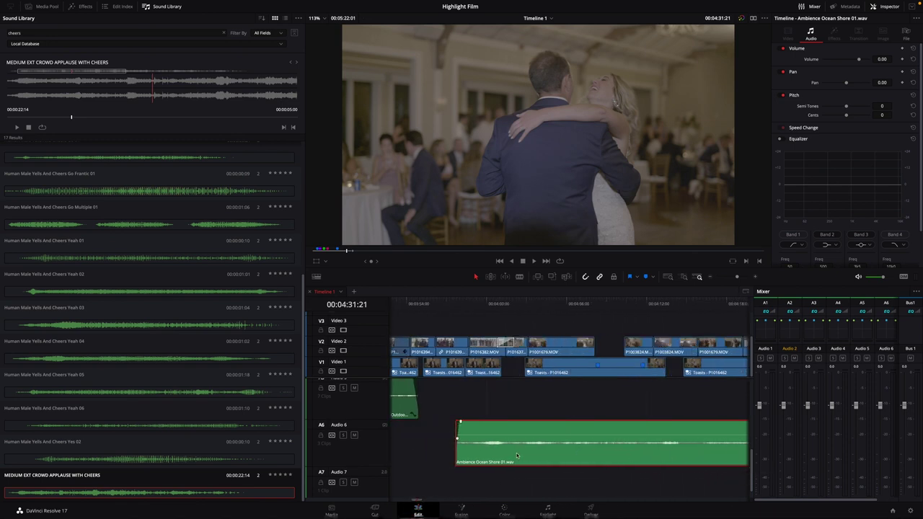
{"action": "left_click_drag", "start_coordinate": [504, 460], "coordinate": [456, 462]}
{"action": "left_click", "coordinate": [420, 300]}
{"action": "left_click", "coordinate": [407, 302]}
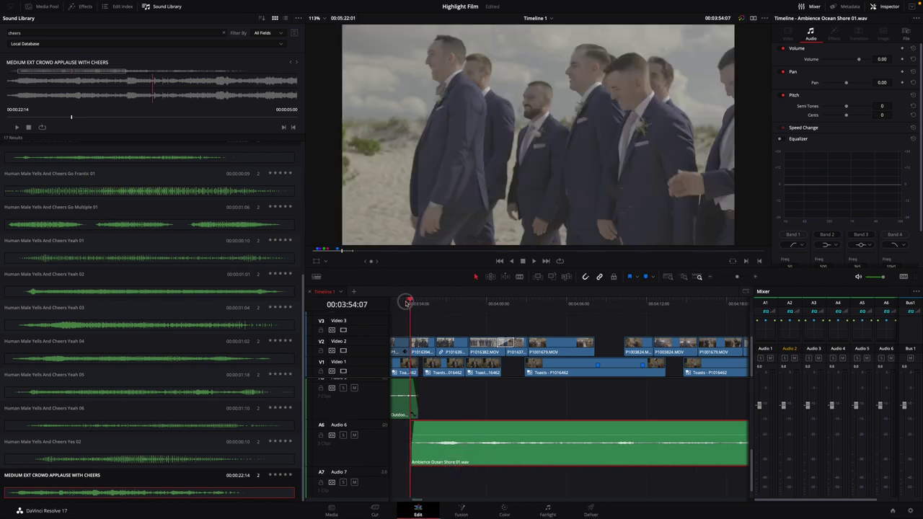
{"action": "left_click", "coordinate": [402, 304]}
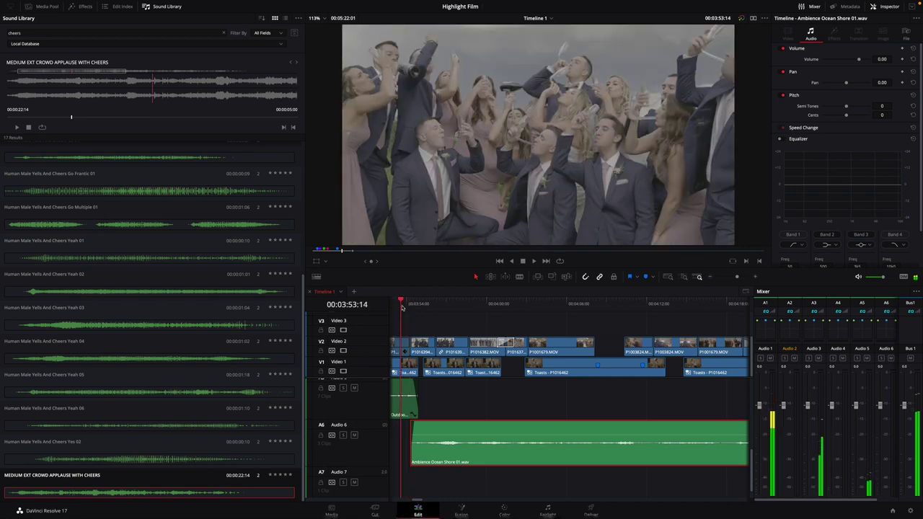
{"action": "left_click_drag", "start_coordinate": [430, 457], "coordinate": [422, 458]}
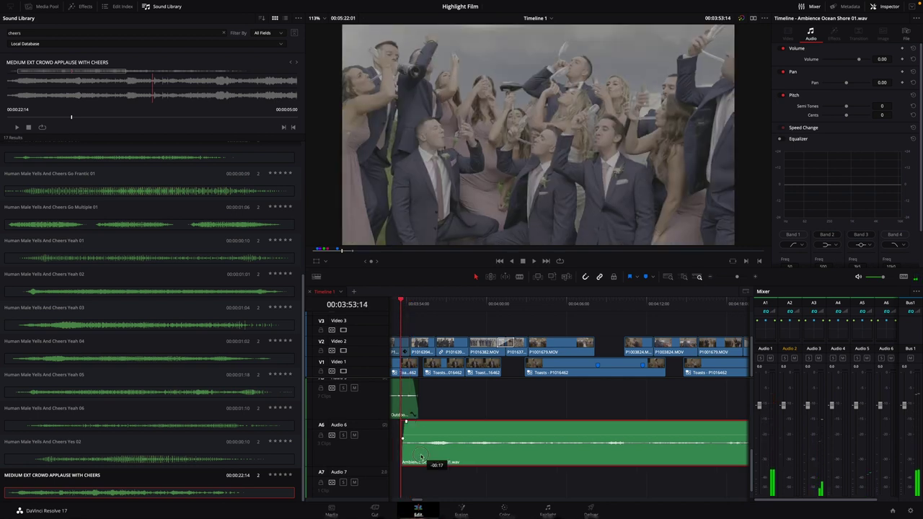
{"action": "left_click_drag", "start_coordinate": [445, 301], "coordinate": [537, 316]}
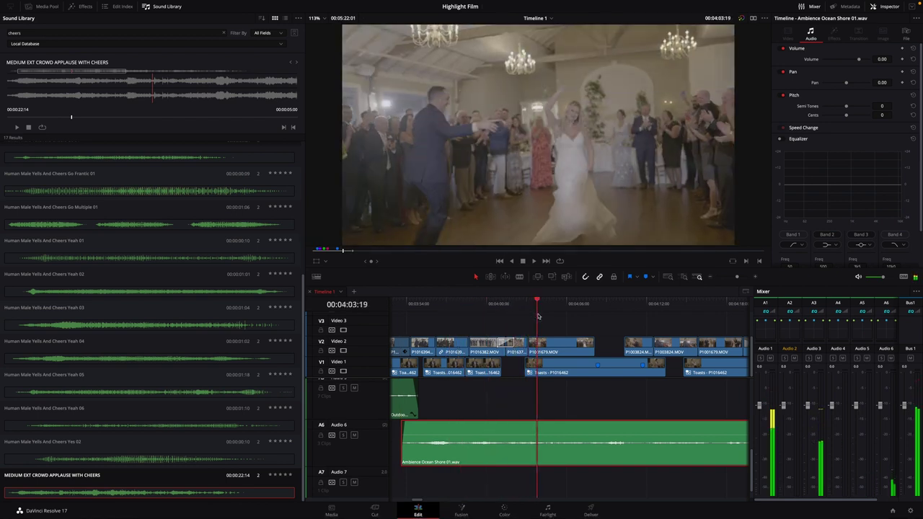
{"action": "key", "text": "b"}
{"action": "left_click", "coordinate": [538, 431]}
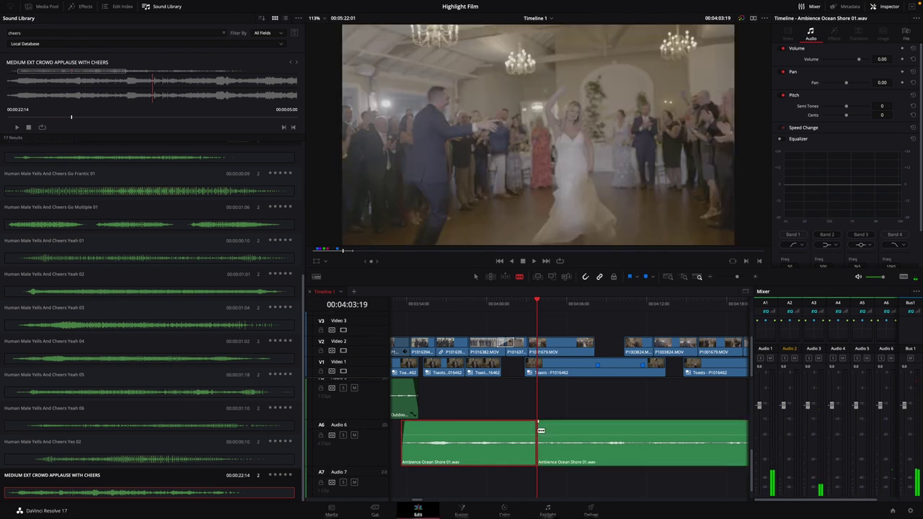
{"action": "key", "text": "a"}
{"action": "key", "text": "F12"}
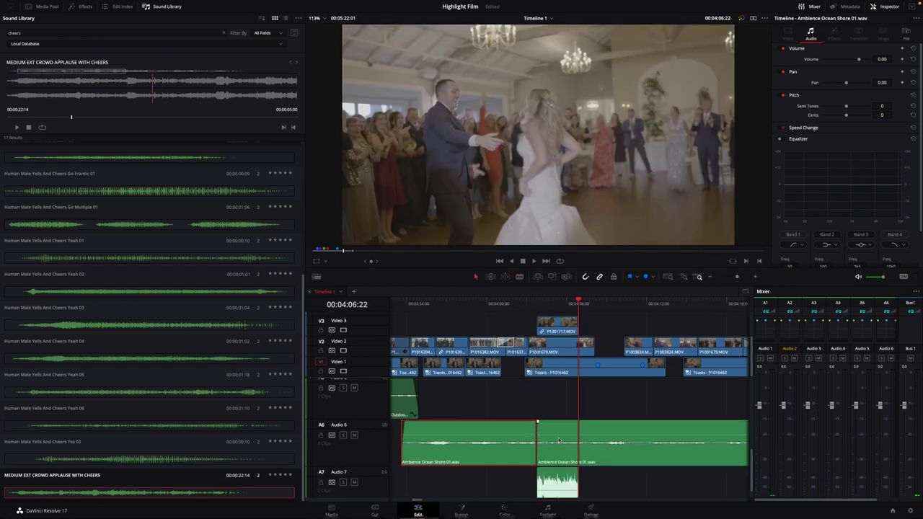
{"action": "scroll", "coordinate": [558, 440], "scroll_direction": "down", "scroll_amount": 1}
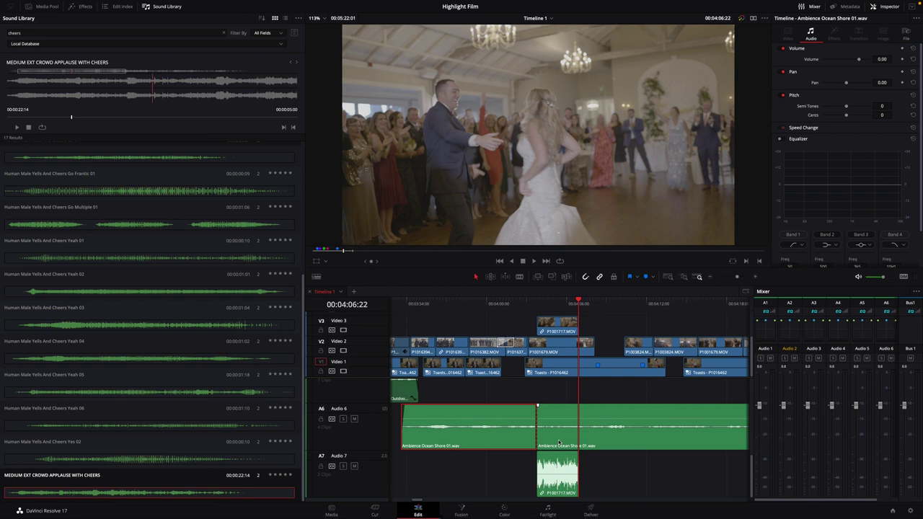
{"action": "key", "text": "ctrl+z"}
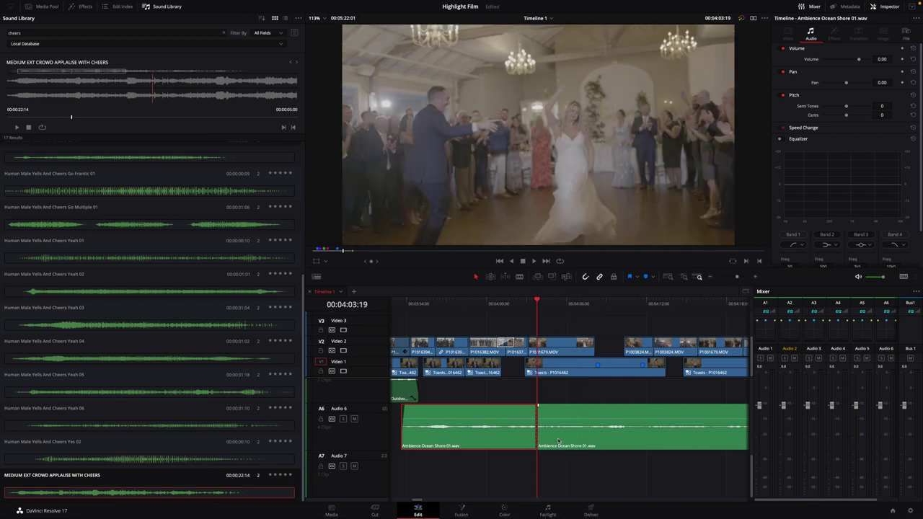
{"action": "left_click", "coordinate": [558, 440]}
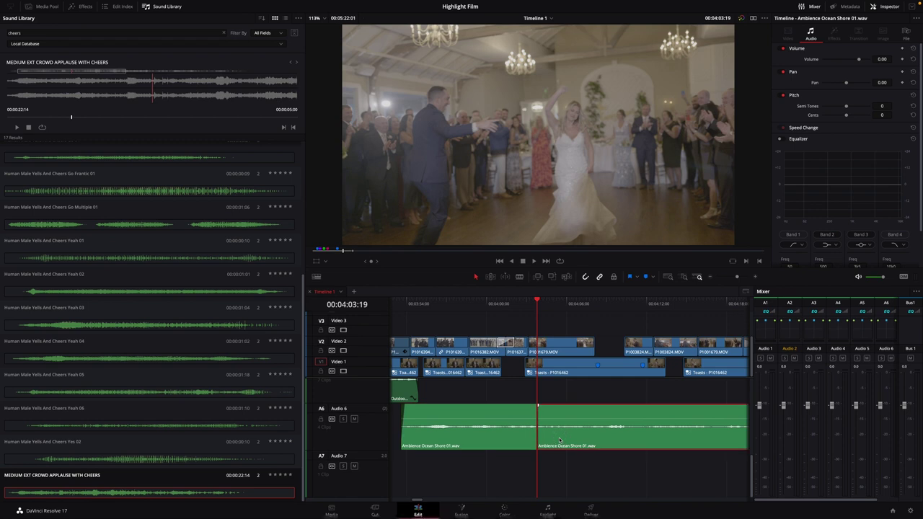
{"action": "key", "text": "Delete"}
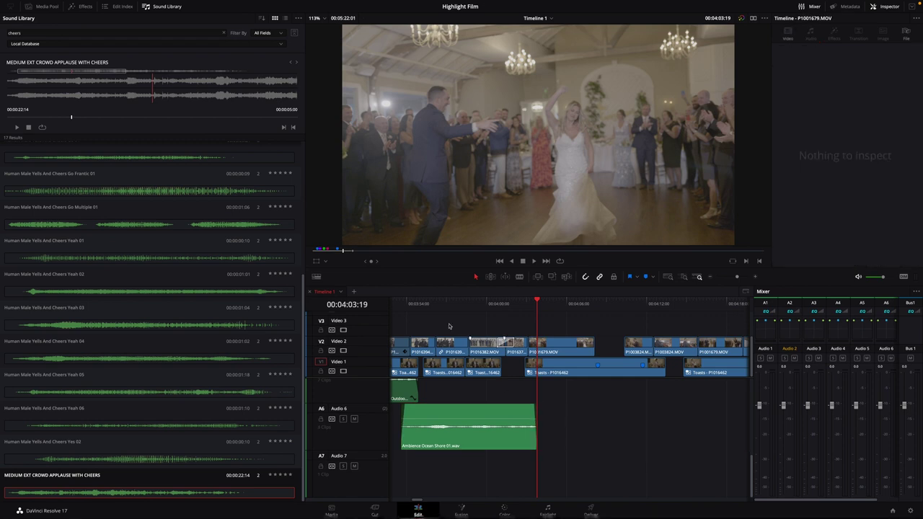
{"action": "left_click", "coordinate": [424, 303]}
{"action": "key", "text": "space"}
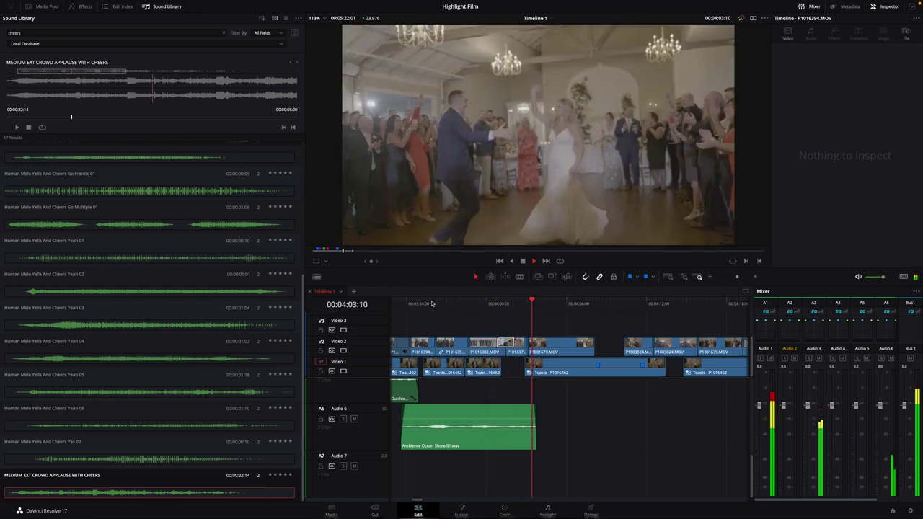
{"action": "key", "text": "space"}
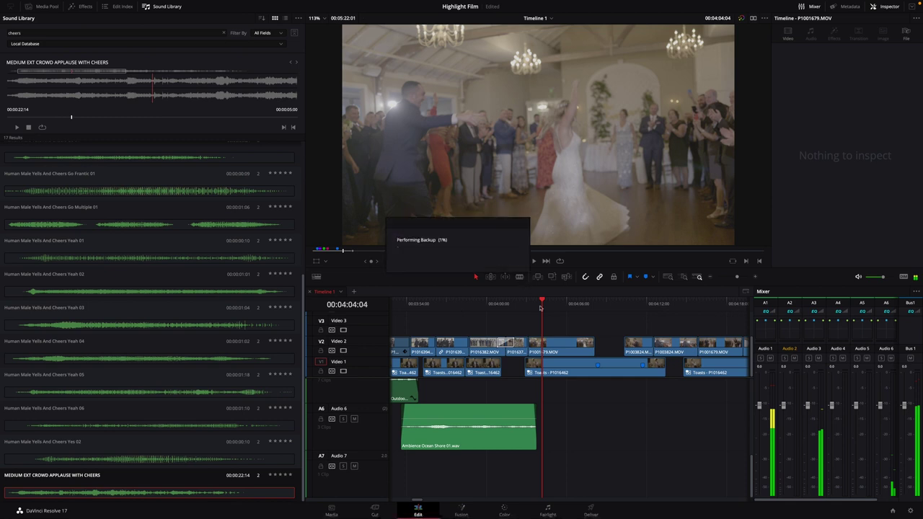
{"action": "mouse_move", "coordinate": [542, 301]}
{"action": "left_mouse_down"}
{"action": "mouse_move", "coordinate": [525, 301]}
{"action": "mouse_move", "coordinate": [651, 305]}
{"action": "mouse_move", "coordinate": [510, 310]}
{"action": "mouse_move", "coordinate": [527, 311]}
{"action": "left_mouse_up"}
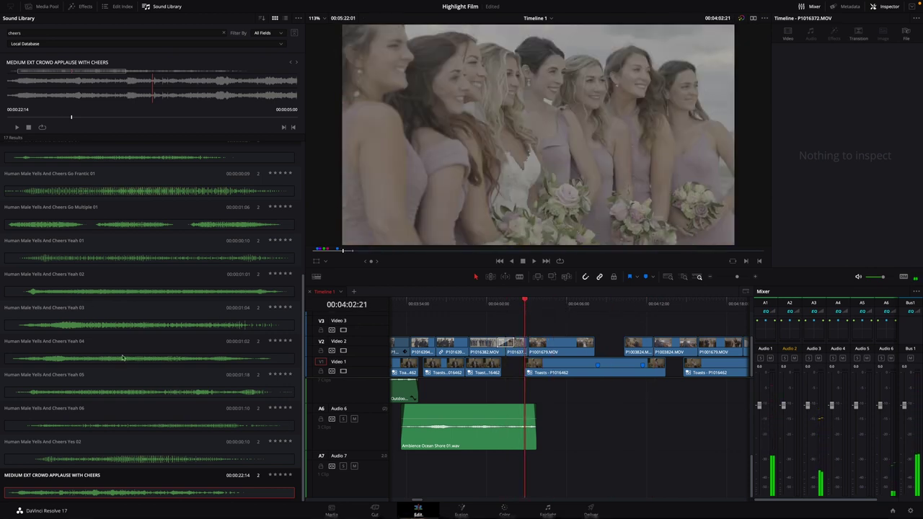
Step: Paste a copy of the CROWD WALLA PARTY clip and drag it down onto Audio 7
{"action": "left_click_drag", "start_coordinate": [416, 502], "coordinate": [390, 501]}
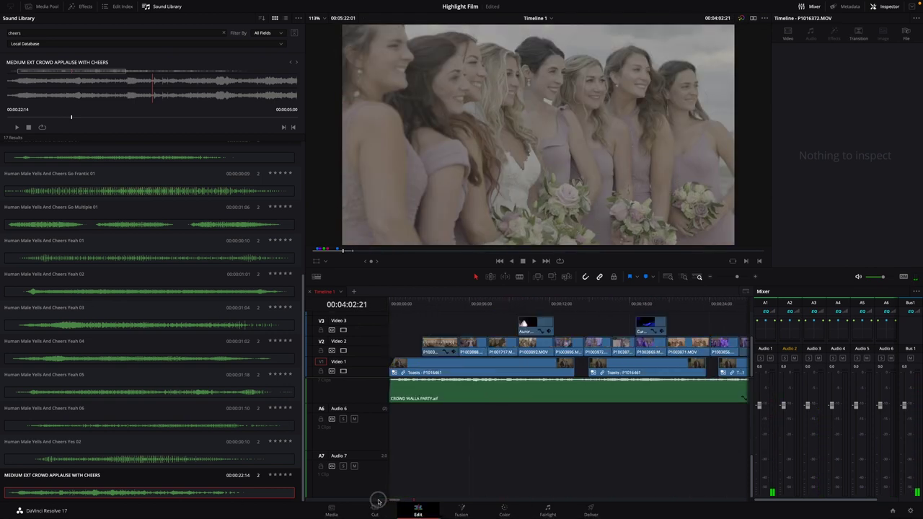
{"action": "scroll", "coordinate": [420, 442], "scroll_direction": "up", "scroll_amount": 1}
{"action": "left_click", "coordinate": [425, 407]}
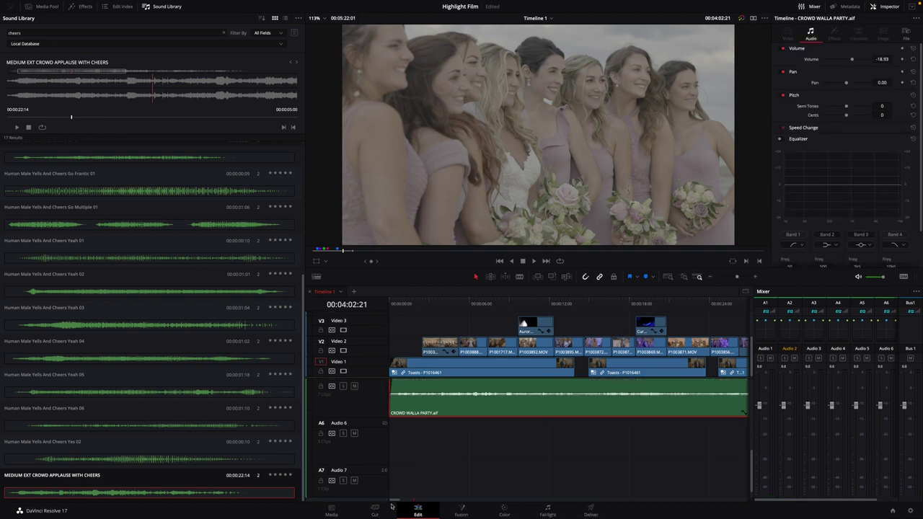
{"action": "left_click_drag", "start_coordinate": [393, 499], "coordinate": [395, 501]}
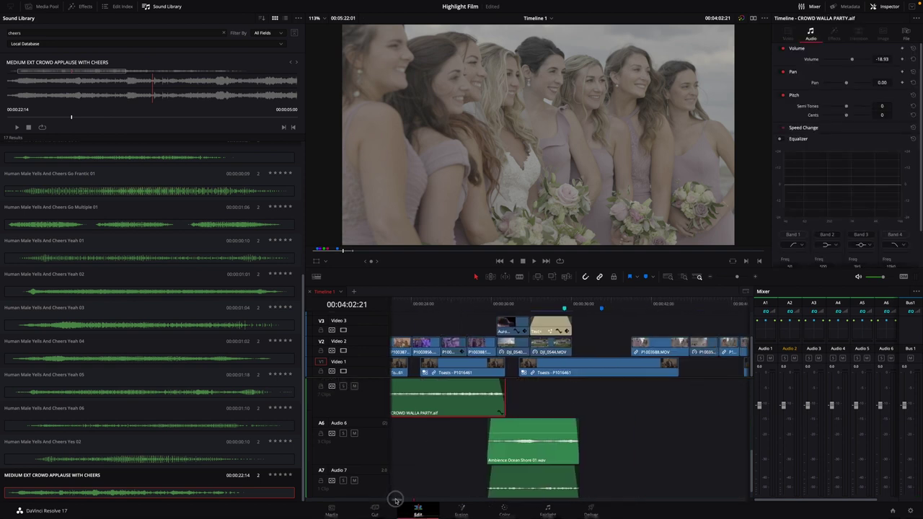
{"action": "left_click", "coordinate": [505, 302]}
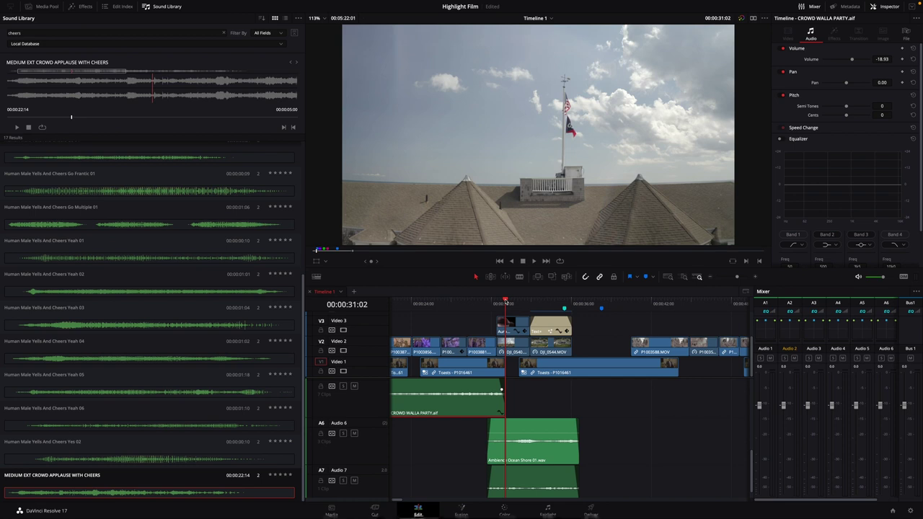
{"action": "key", "text": "shift+z"}
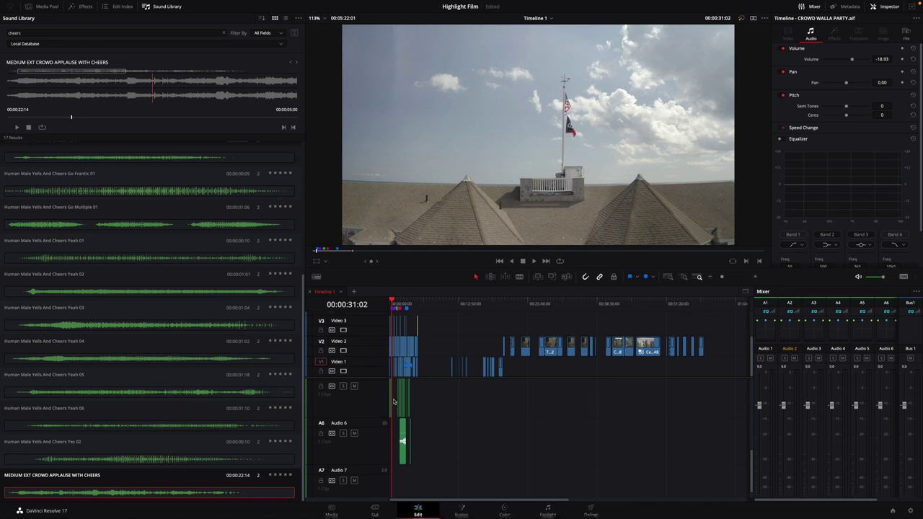
{"action": "key", "text": "ctrl+minus"}
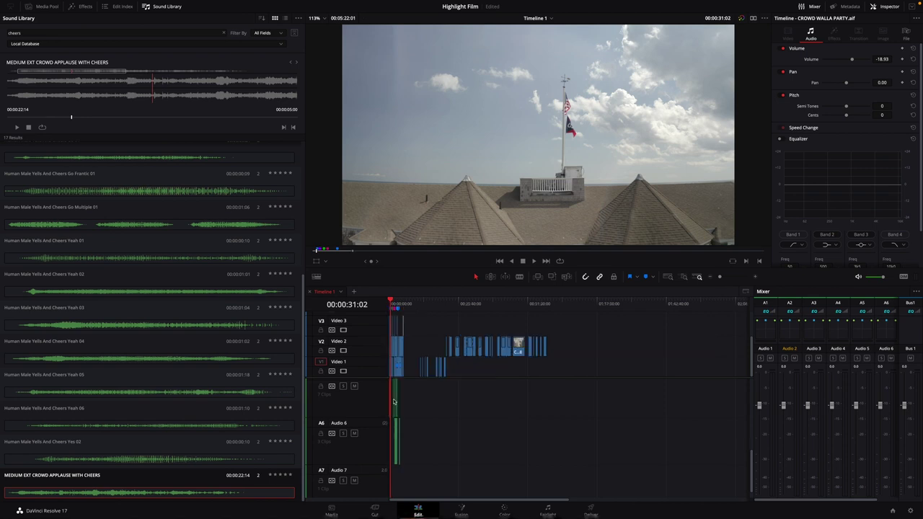
{"action": "key", "text": "ctrl+equal"}
{"action": "key", "text": "ctrl+equal"}
{"action": "key", "text": "ctrl+equal"}
{"action": "key", "text": "ctrl+equal"}
{"action": "key", "text": "ctrl+equal"}
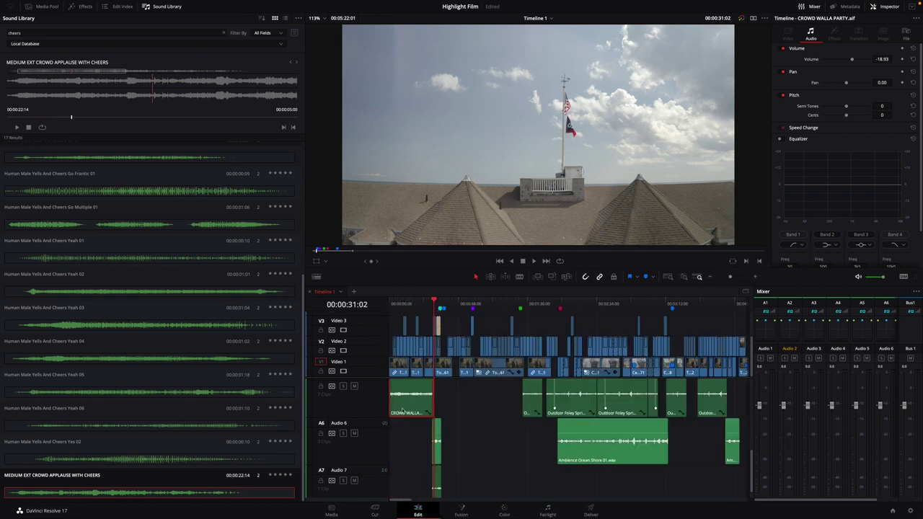
{"action": "left_click_drag", "start_coordinate": [436, 299], "coordinate": [433, 299]}
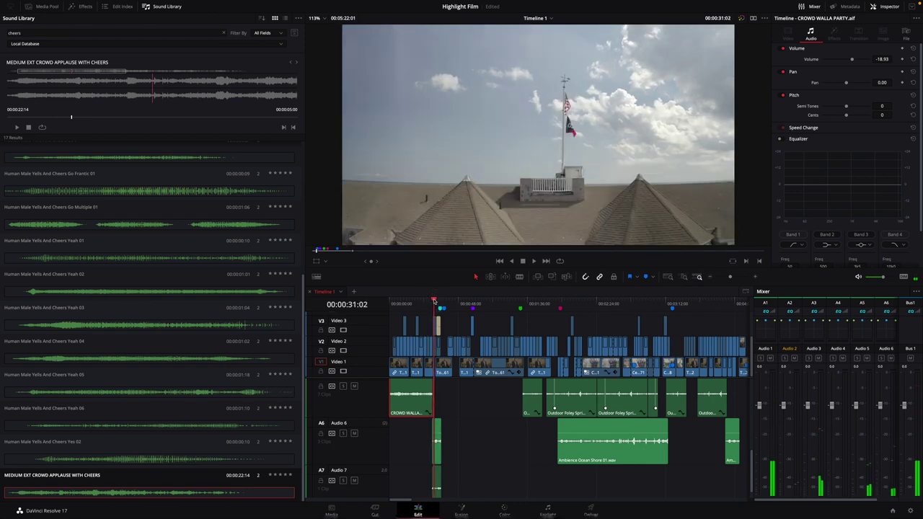
{"action": "key", "text": "ctrl+v"}
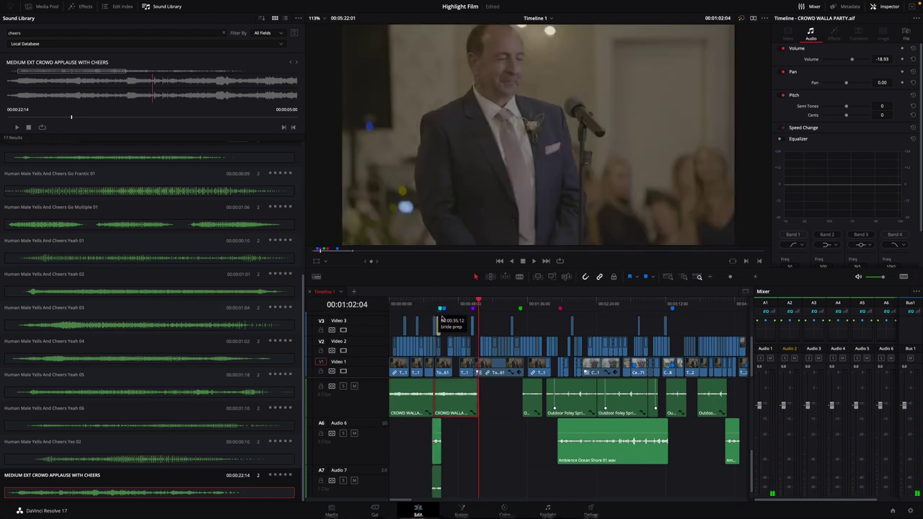
{"action": "left_click_drag", "start_coordinate": [456, 411], "coordinate": [710, 494]}
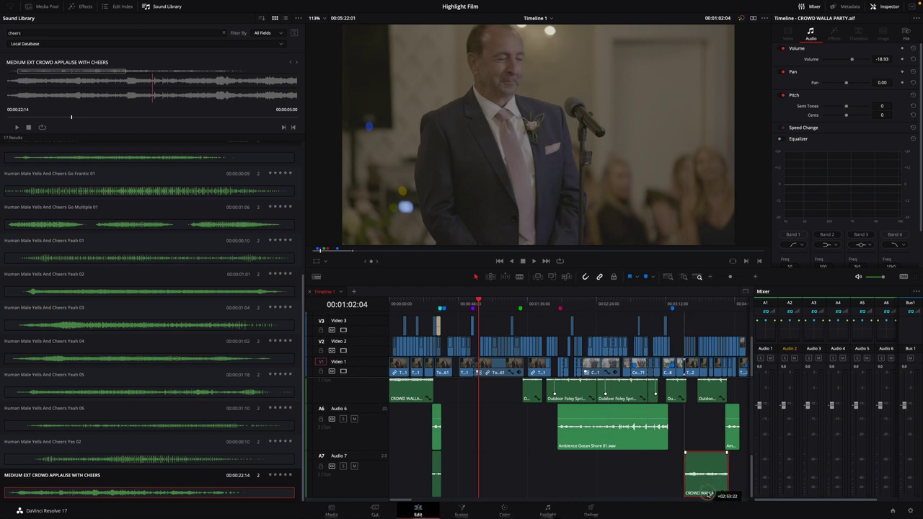
Step: Snap the Audio 7 CROWD WALLA clip's start to 04:02:15 and play back the reception
{"action": "left_click", "coordinate": [589, 309]}
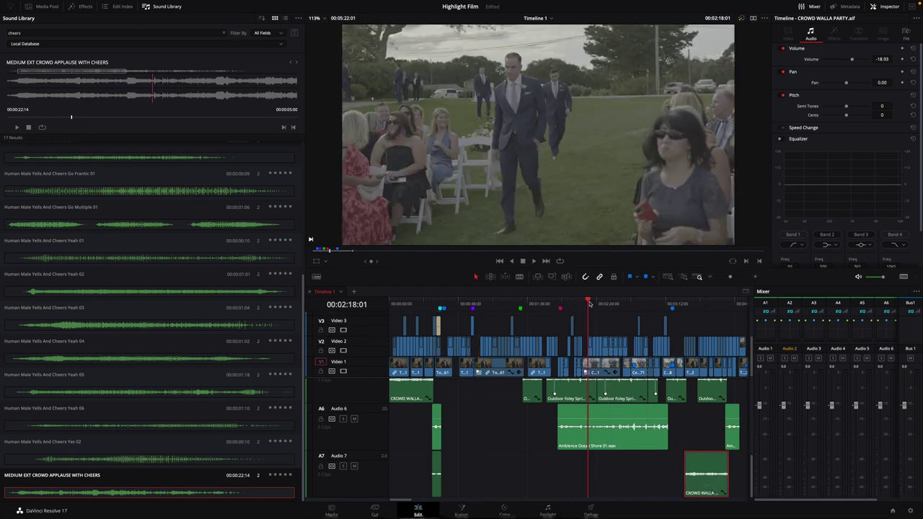
{"action": "left_click_drag", "start_coordinate": [589, 304], "coordinate": [730, 312]}
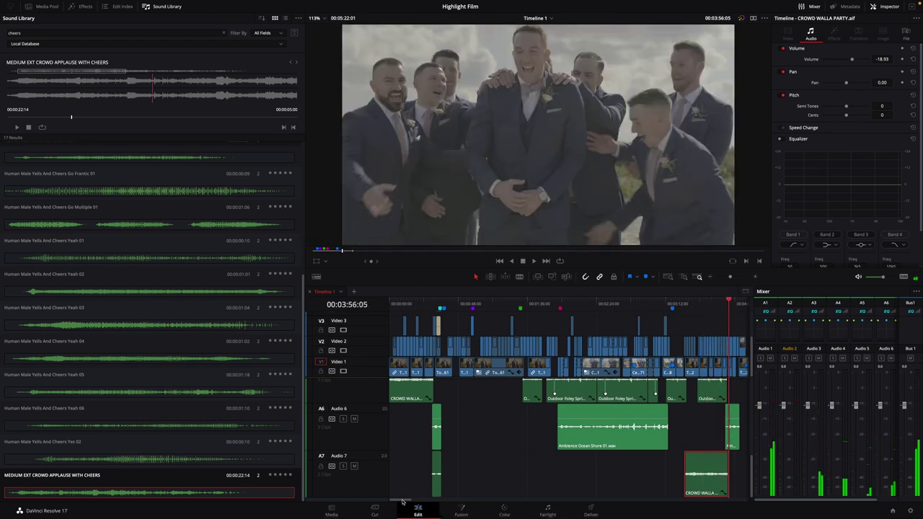
{"action": "left_click_drag", "start_coordinate": [401, 500], "coordinate": [416, 500]}
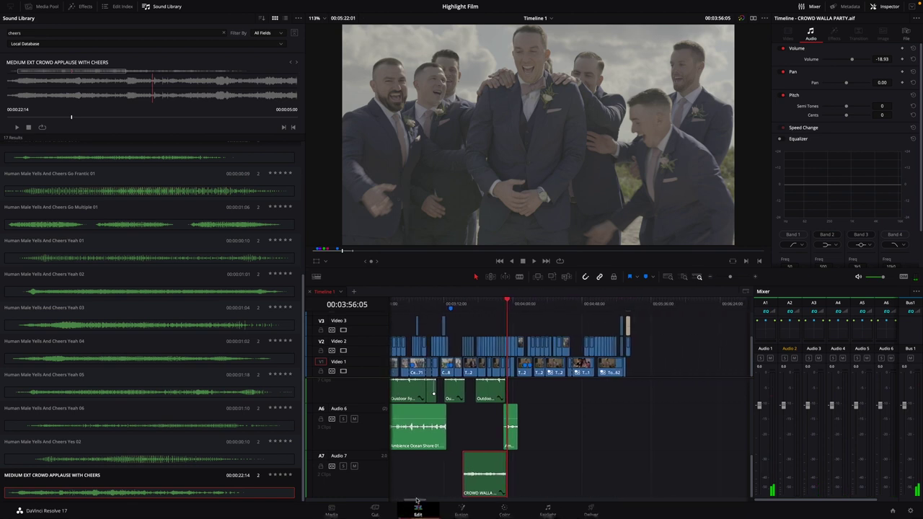
{"action": "left_click_drag", "start_coordinate": [507, 300], "coordinate": [517, 302]}
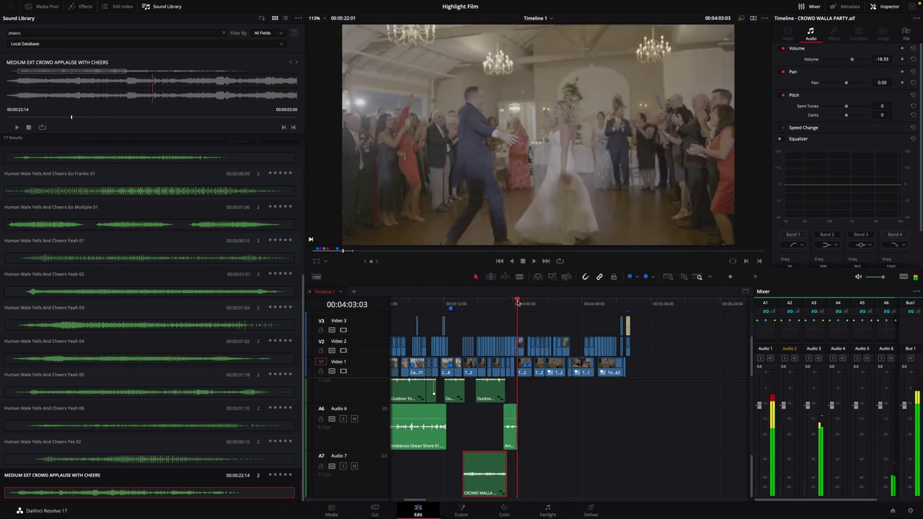
{"action": "scroll", "coordinate": [517, 302], "scroll_direction": "up", "scroll_amount": 4}
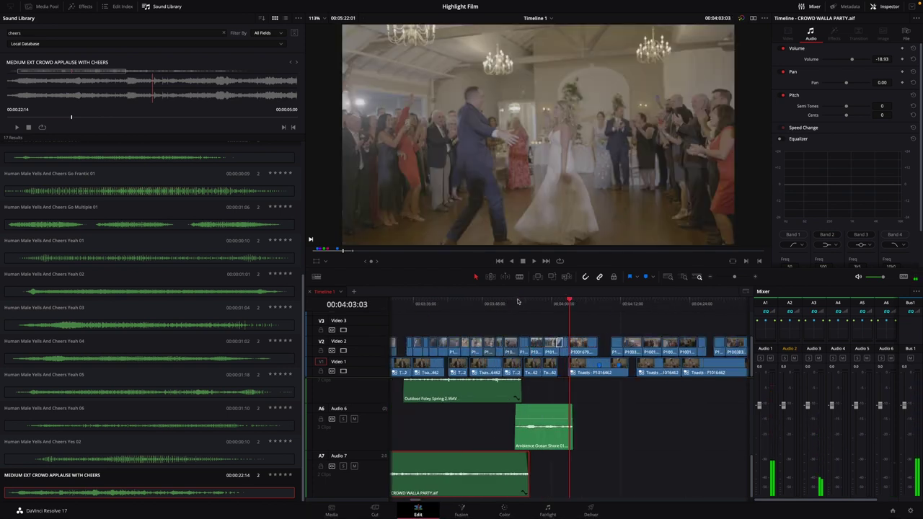
{"action": "left_click", "coordinate": [567, 297]}
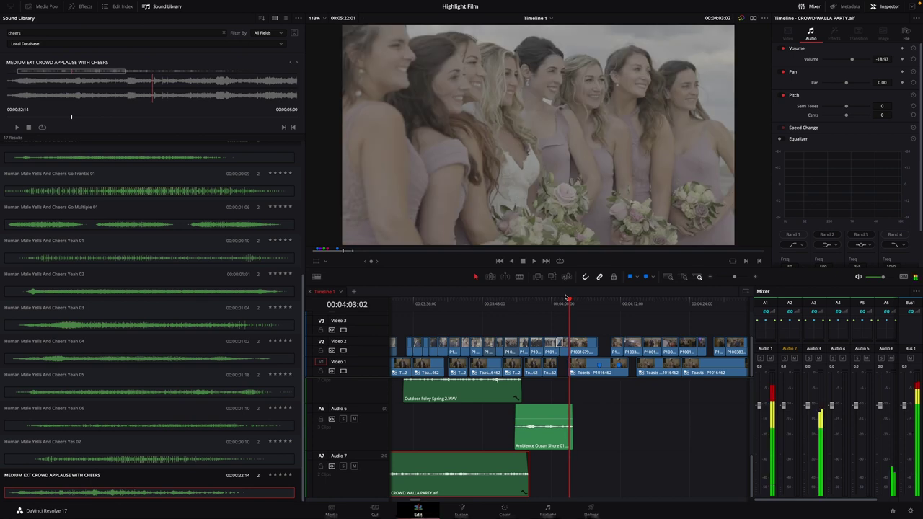
{"action": "left_click_drag", "start_coordinate": [464, 495], "coordinate": [674, 492]}
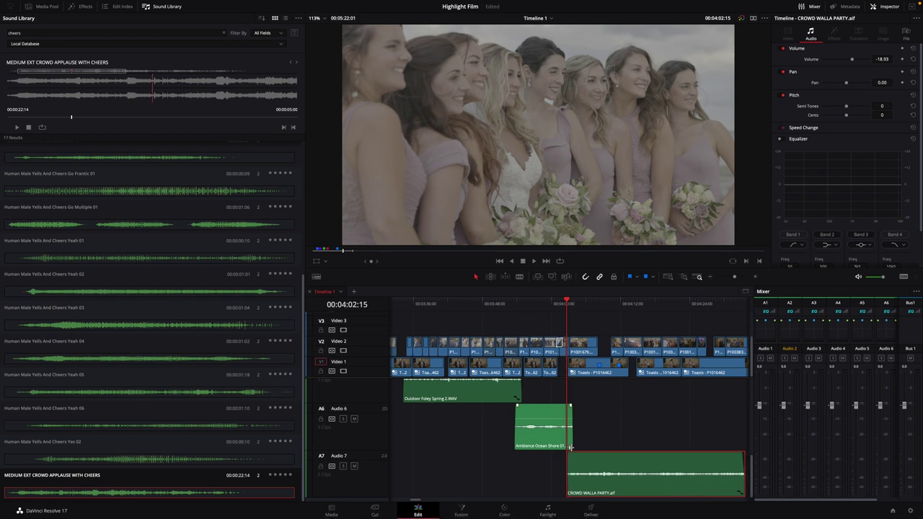
{"action": "key", "text": "space"}
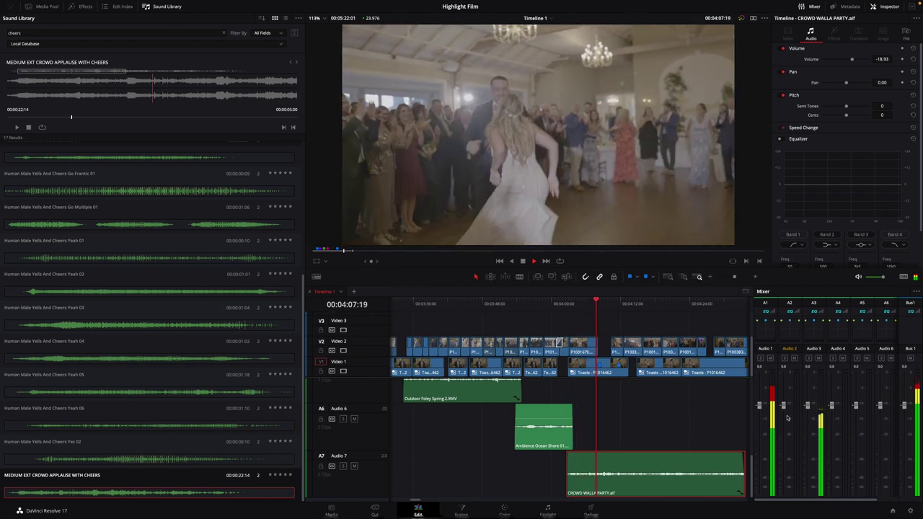
{"action": "scroll", "coordinate": [865, 468], "scroll_direction": "right", "scroll_amount": 1}
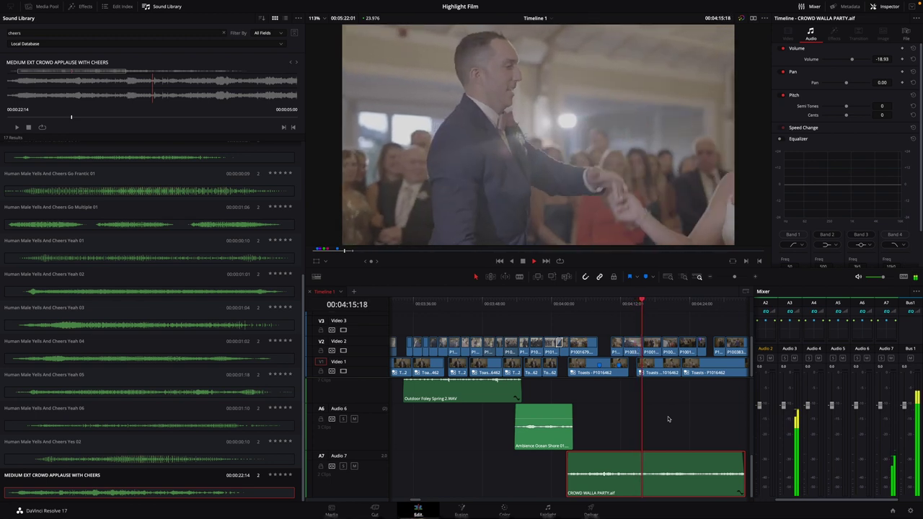
{"action": "key", "text": "space"}
{"action": "scroll", "coordinate": [656, 418], "scroll_direction": "up", "scroll_amount": 5}
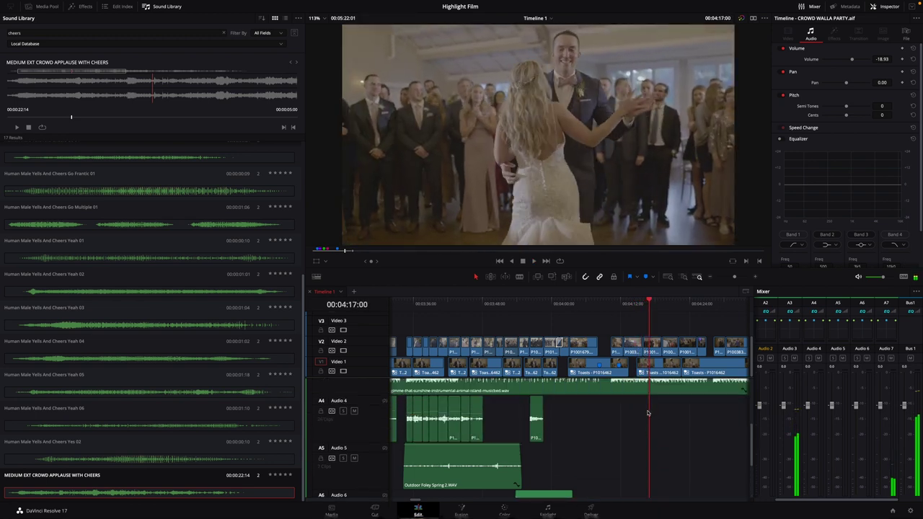
{"action": "scroll", "coordinate": [648, 416], "scroll_direction": "up", "scroll_amount": 3}
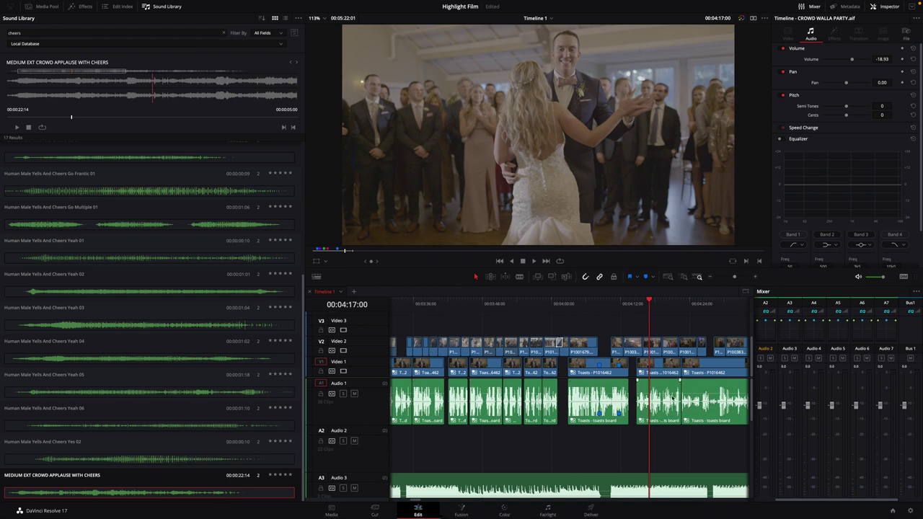
Step: Raise the Toasts clip on Audio 1 to 1.46 dB and play back from 00:04:13:11
{"action": "scroll", "coordinate": [412, 499], "scroll_direction": "right", "scroll_amount": 5}
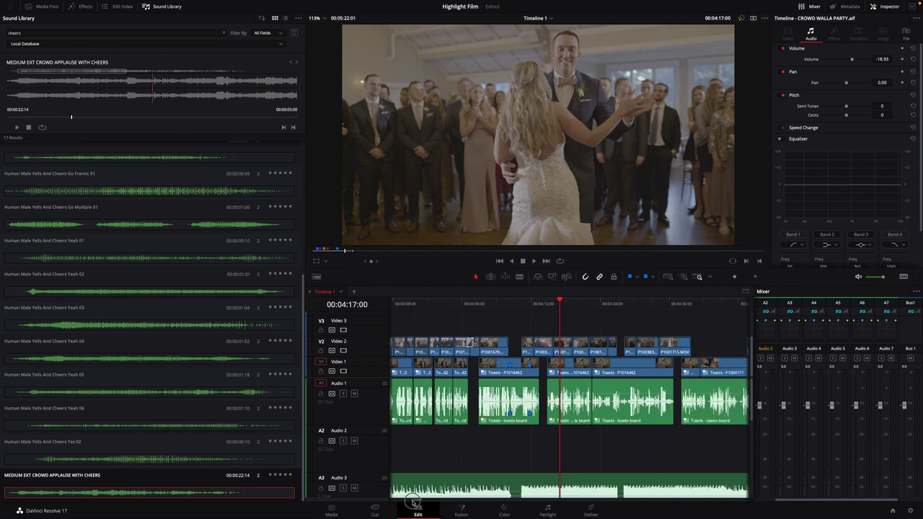
{"action": "scroll", "coordinate": [413, 499], "scroll_direction": "right", "scroll_amount": 8}
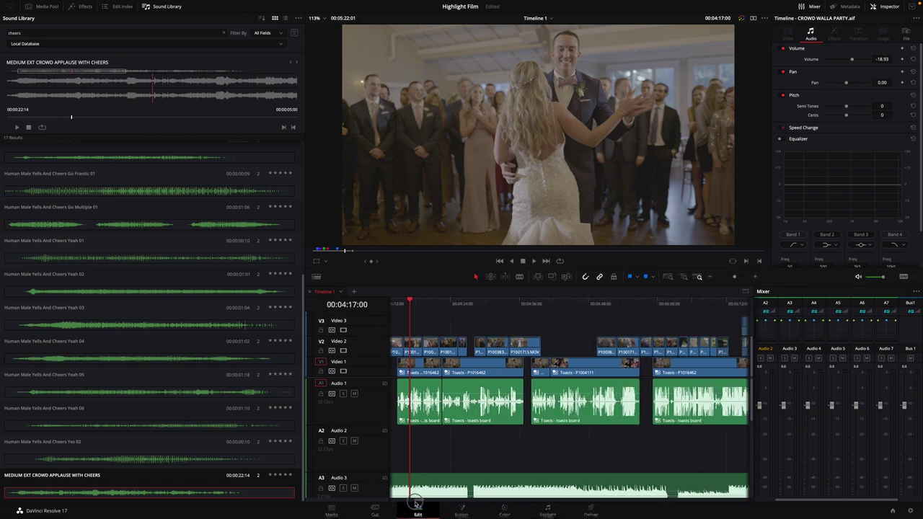
{"action": "scroll", "coordinate": [415, 503], "scroll_direction": "left", "scroll_amount": 8}
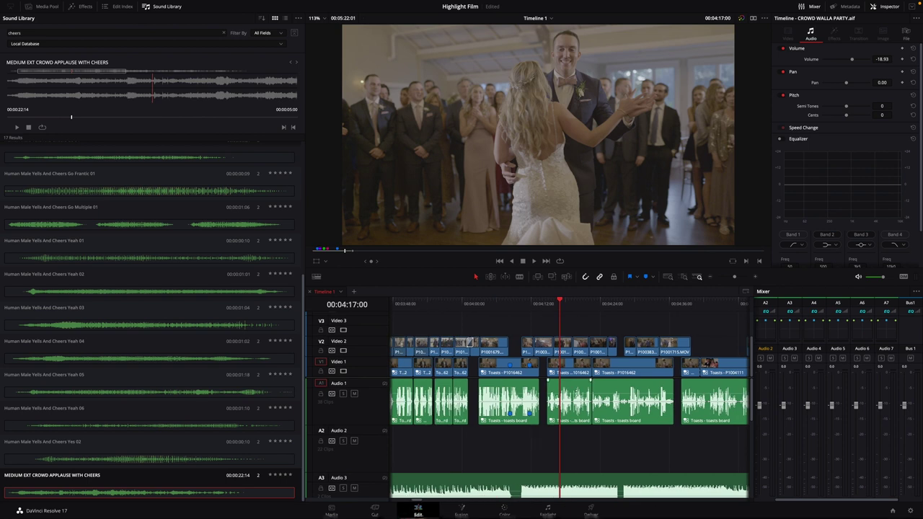
{"action": "left_click_drag", "start_coordinate": [581, 402], "coordinate": [581, 397]}
{"action": "left_click", "coordinate": [540, 301]}
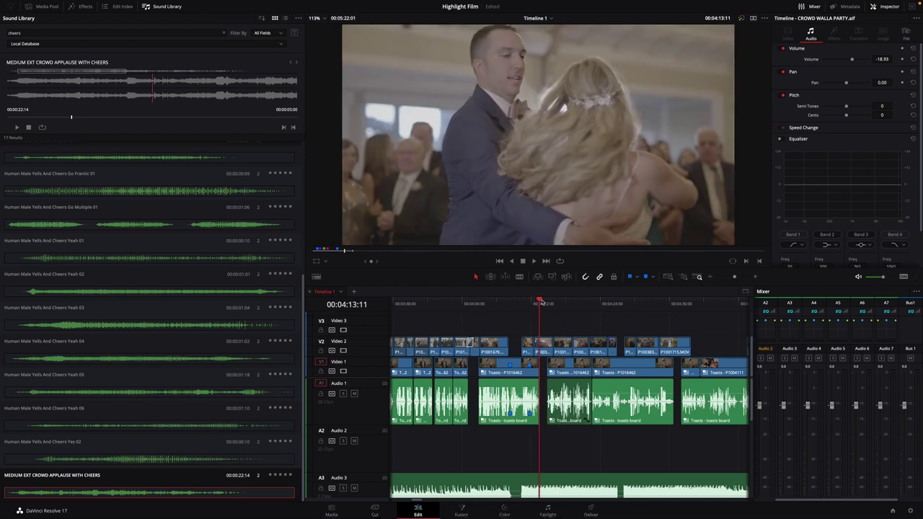
{"action": "key", "text": "space"}
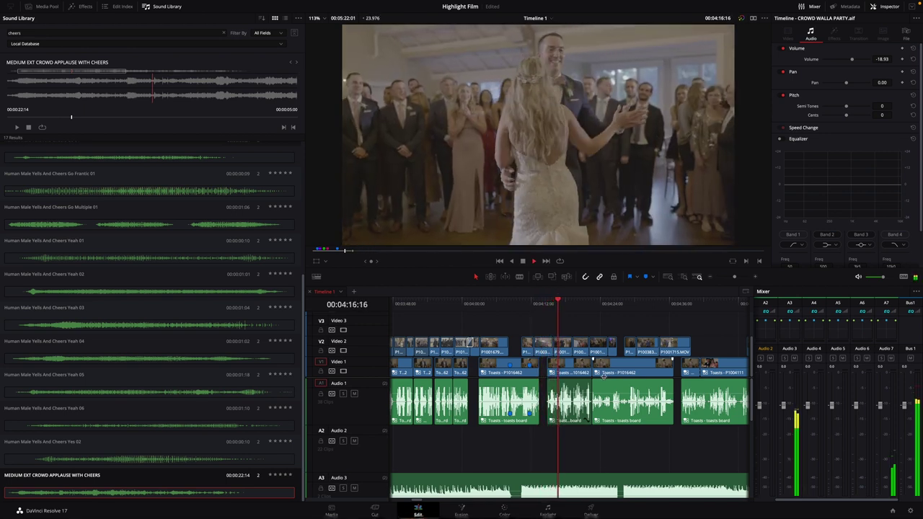
{"action": "key", "text": "space"}
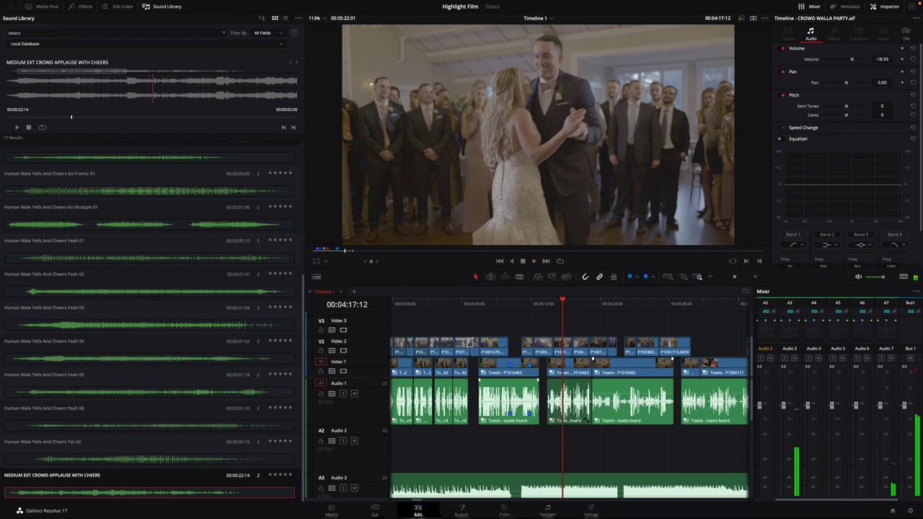
Step: Open the Toasts compound clip from Audio 1 in its own timeline
{"action": "left_click", "coordinate": [514, 388]}
{"action": "right_click", "coordinate": [514, 388]}
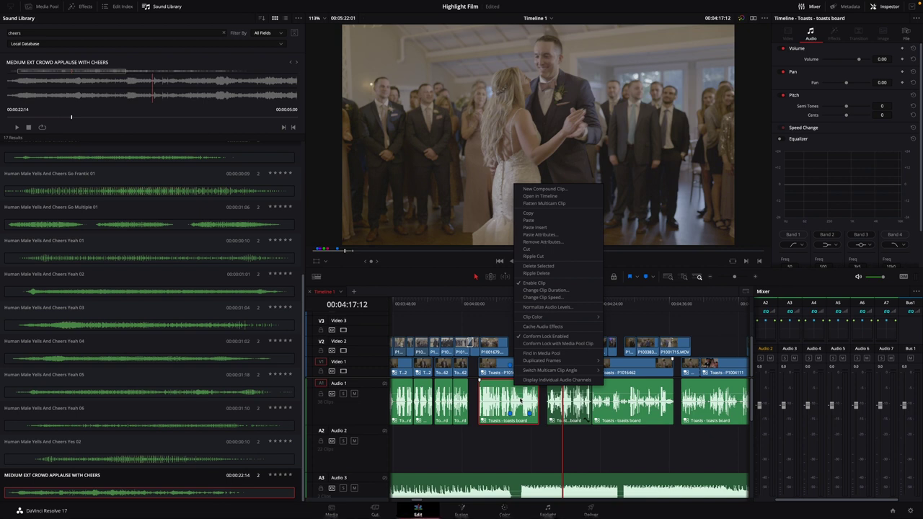
{"action": "left_click", "coordinate": [543, 454]}
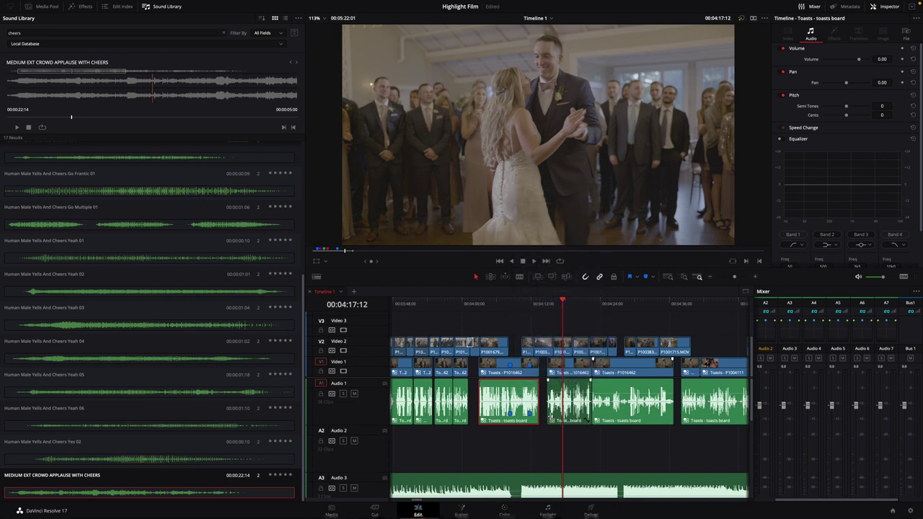
{"action": "right_click", "coordinate": [563, 413]}
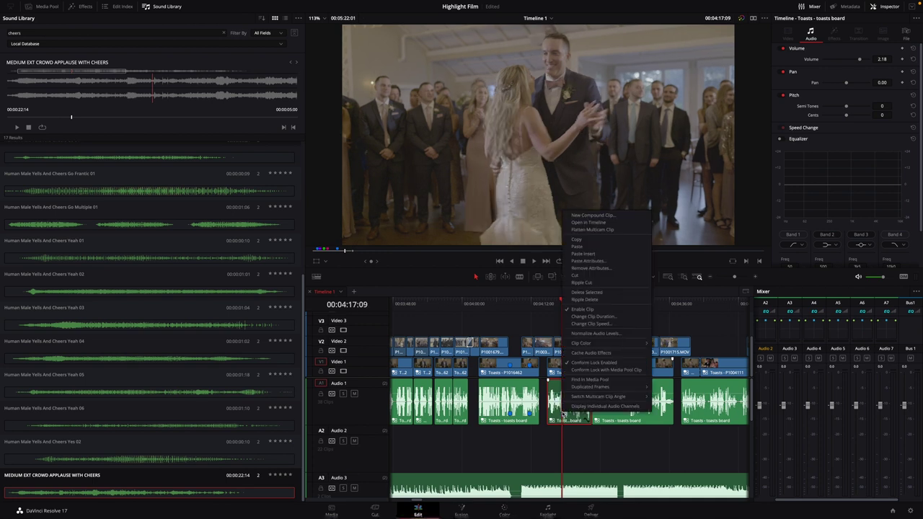
{"action": "left_click", "coordinate": [589, 224]}
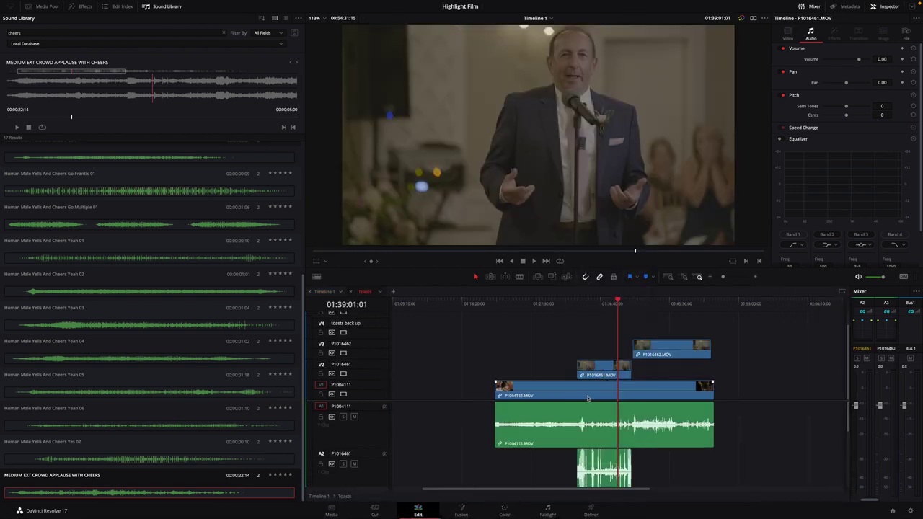
Step: Set the A5 toasts board clip's Left and Right channels to Embedded Channel 1 in Clip Attributes
{"action": "scroll", "coordinate": [596, 423], "scroll_direction": "down", "scroll_amount": 5}
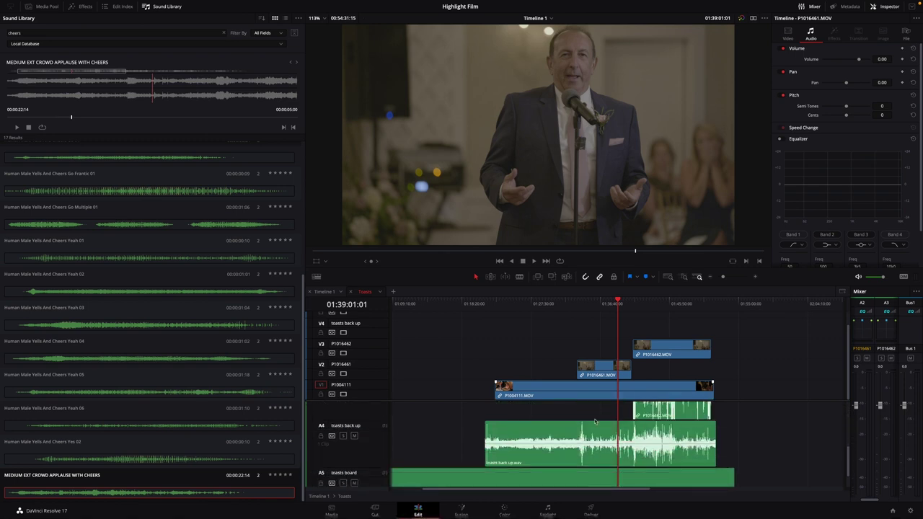
{"action": "scroll", "coordinate": [595, 421], "scroll_direction": "down", "scroll_amount": 1}
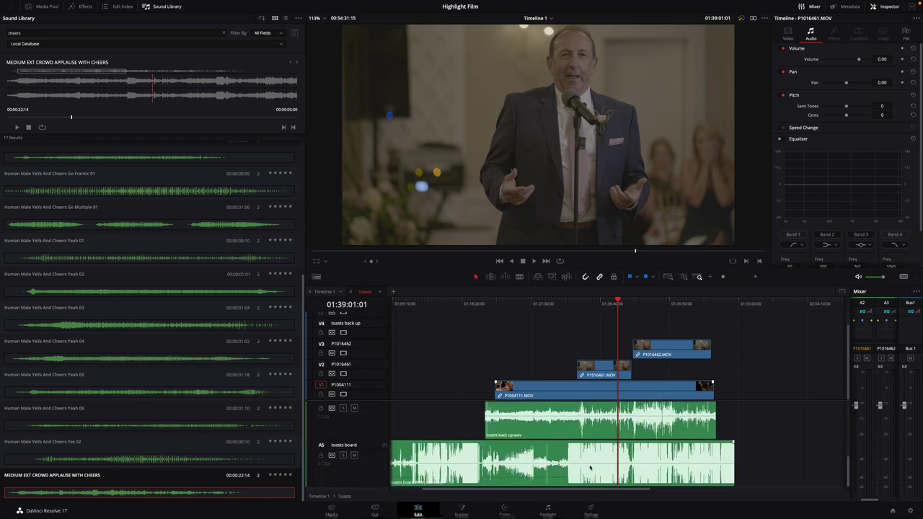
{"action": "right_click", "coordinate": [617, 467]}
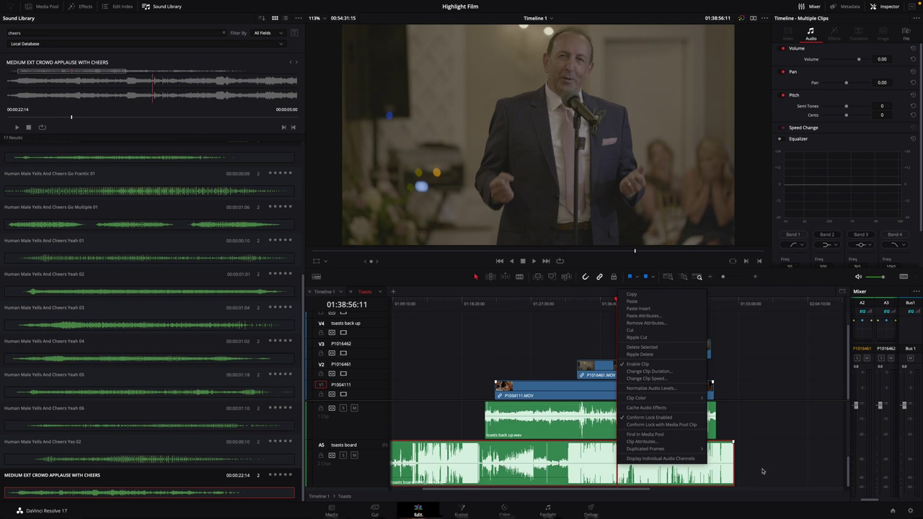
{"action": "left_click", "coordinate": [674, 472]}
{"action": "left_click_drag", "start_coordinate": [612, 298], "coordinate": [610, 298]}
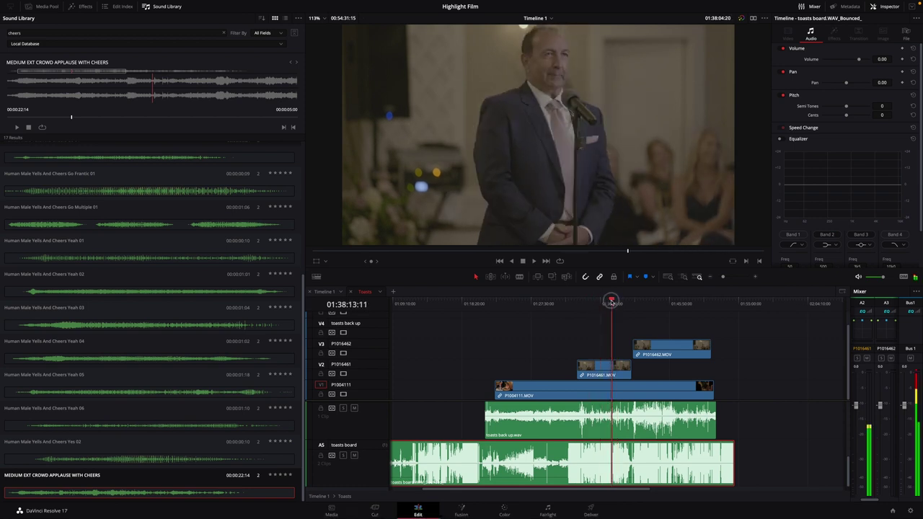
{"action": "right_click", "coordinate": [614, 481]}
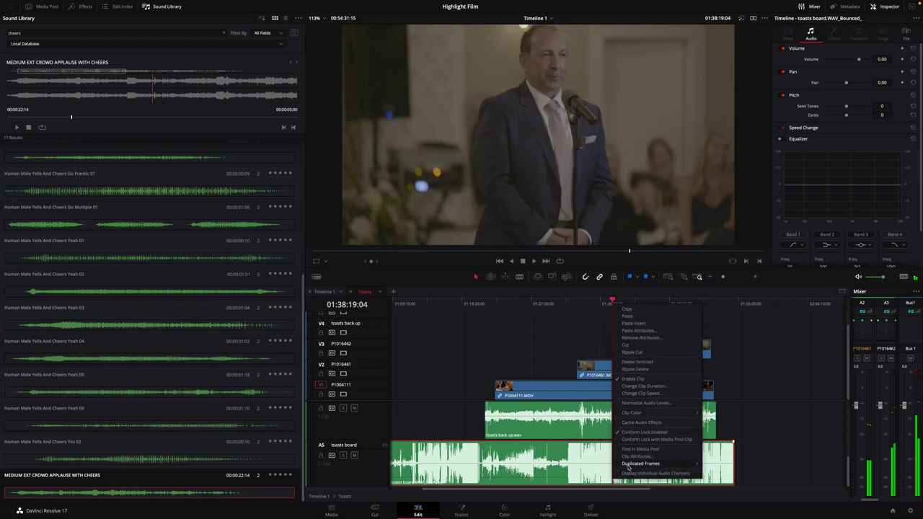
{"action": "left_click", "coordinate": [633, 457]}
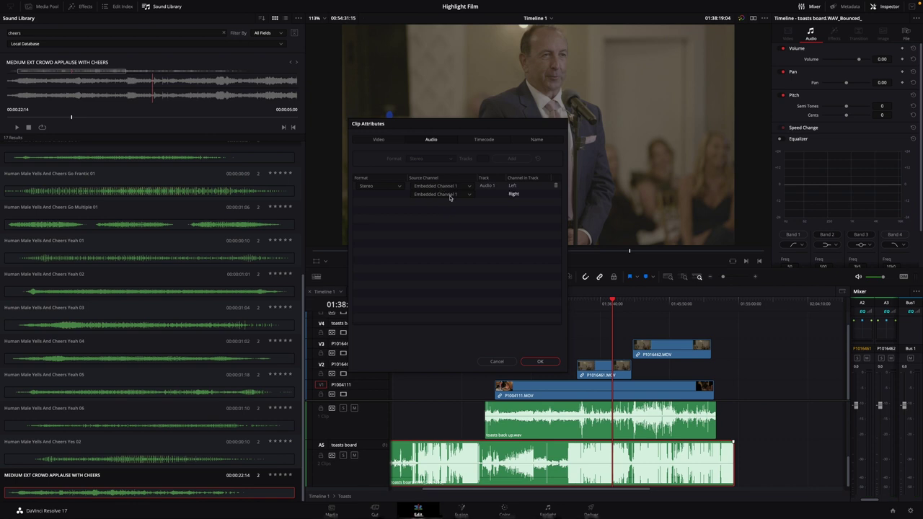
{"action": "left_click", "coordinate": [539, 362]}
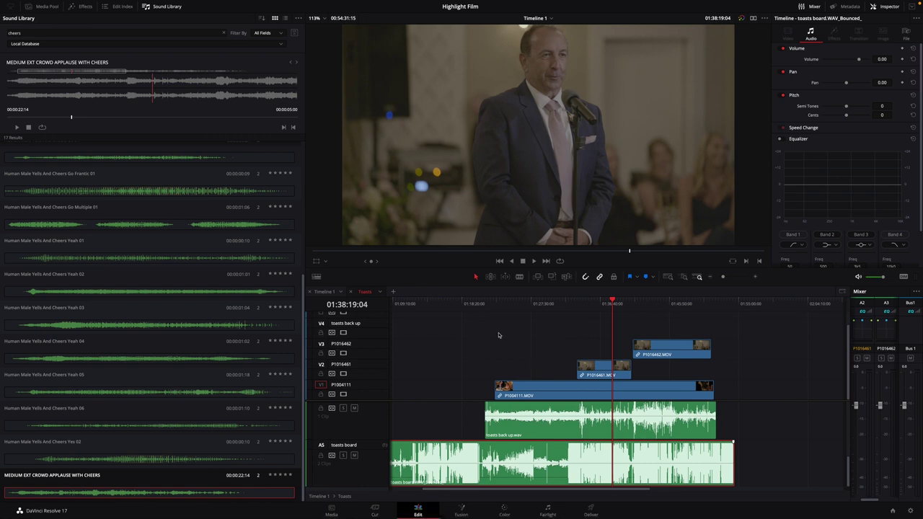
Step: Return to Timeline 1 and play back the edit from 04:12:13
{"action": "left_click", "coordinate": [351, 292]}
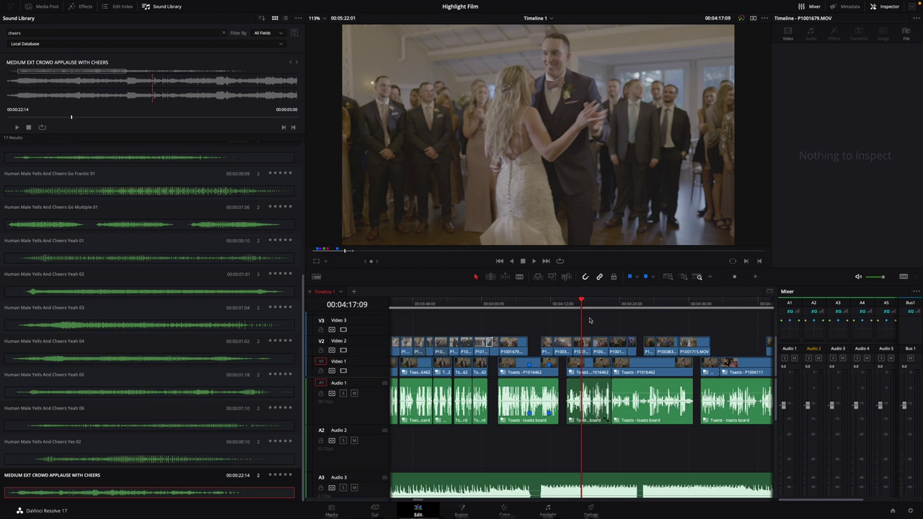
{"action": "left_click_drag", "start_coordinate": [581, 299], "coordinate": [553, 304]}
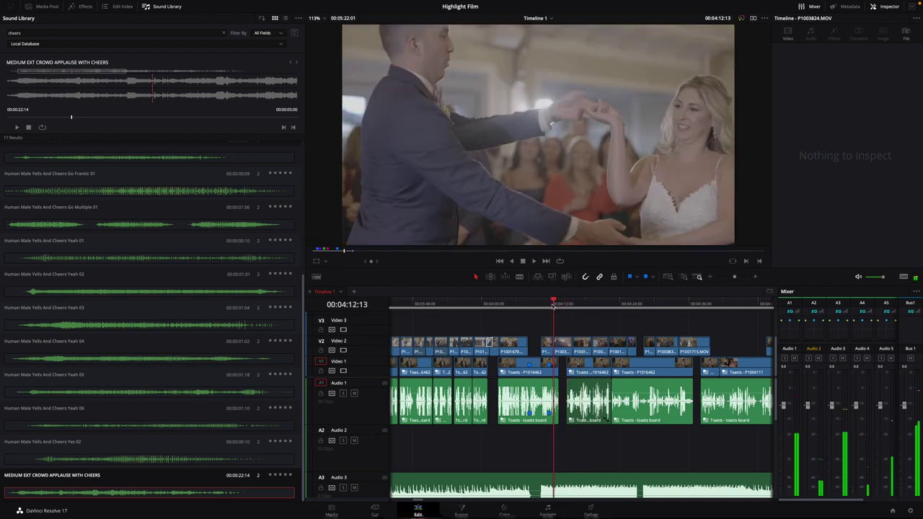
{"action": "key", "text": "space"}
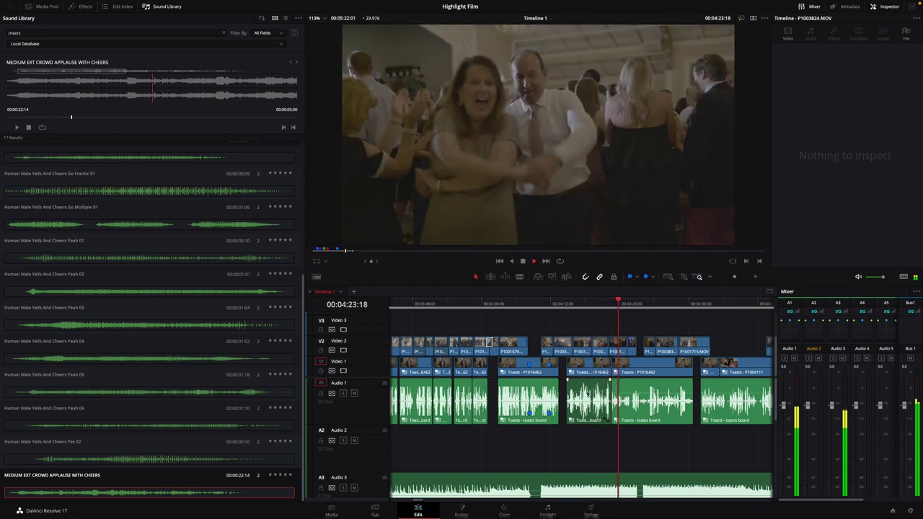
{"action": "key", "text": "space"}
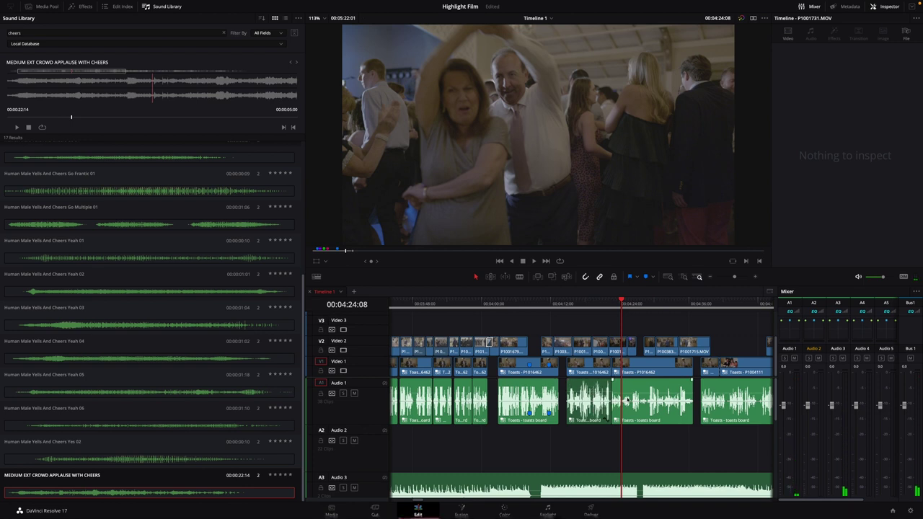
Step: Set the Audio 1 toasts clip to 2.18 dB and review it zoomed in from 04:14:18
{"action": "left_click_drag", "start_coordinate": [629, 392], "coordinate": [629, 392]}
{"action": "key", "text": "space"}
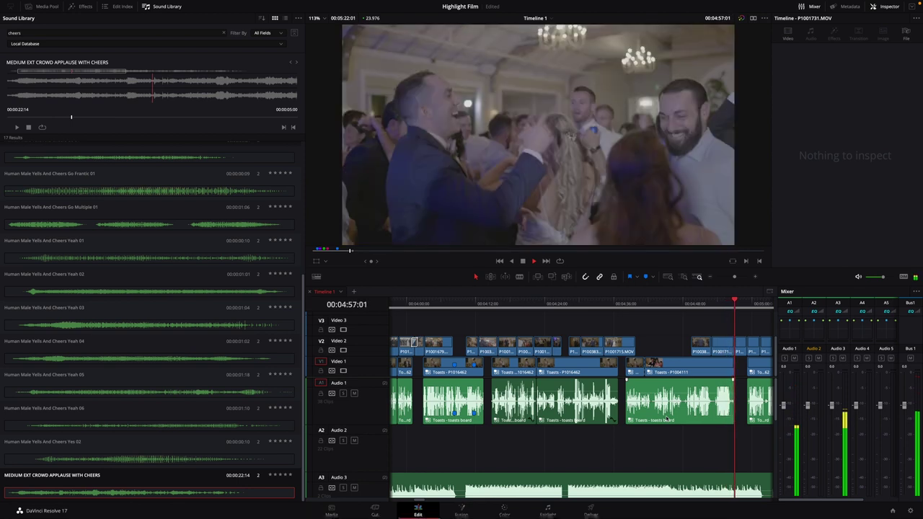
{"action": "key", "text": "space"}
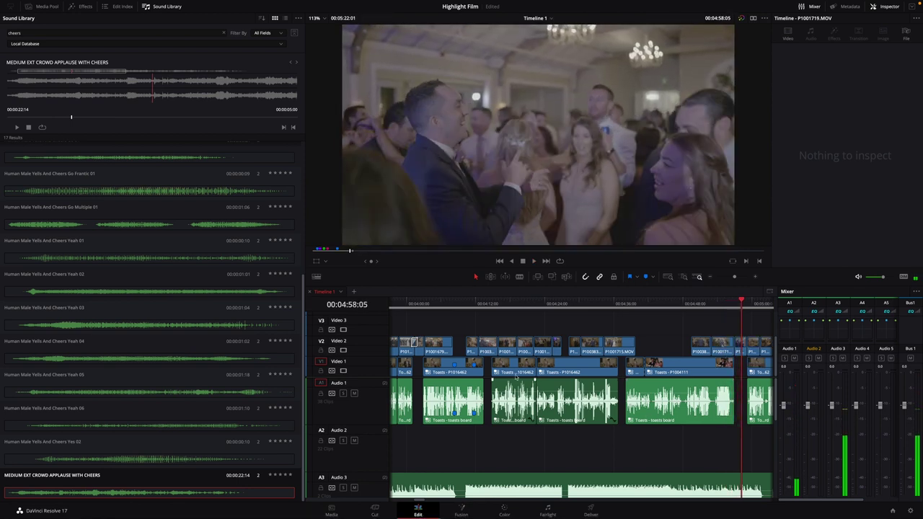
{"action": "left_click", "coordinate": [491, 304]}
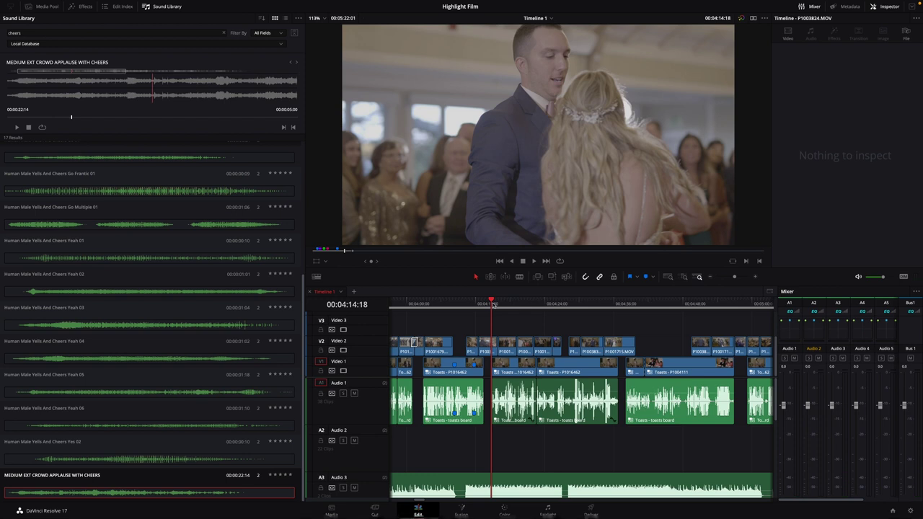
{"action": "key", "text": "ctrl+equal"}
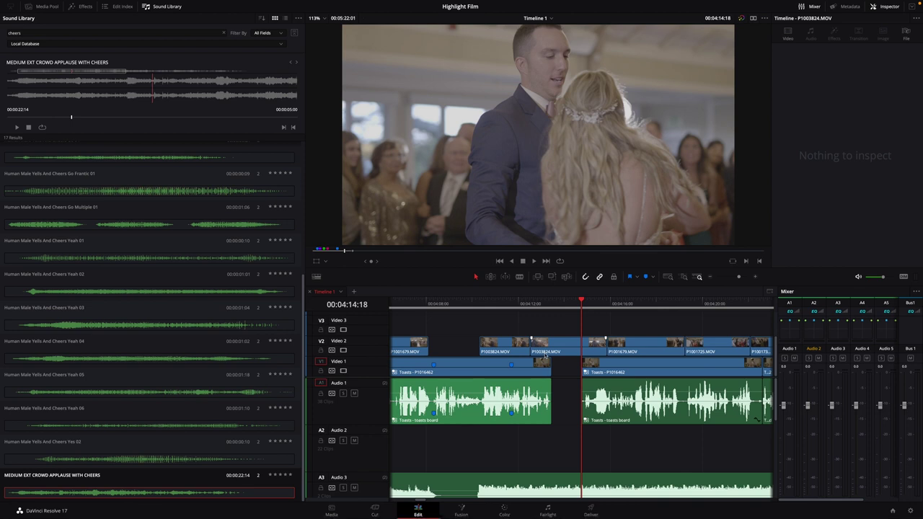
{"action": "key", "text": "space"}
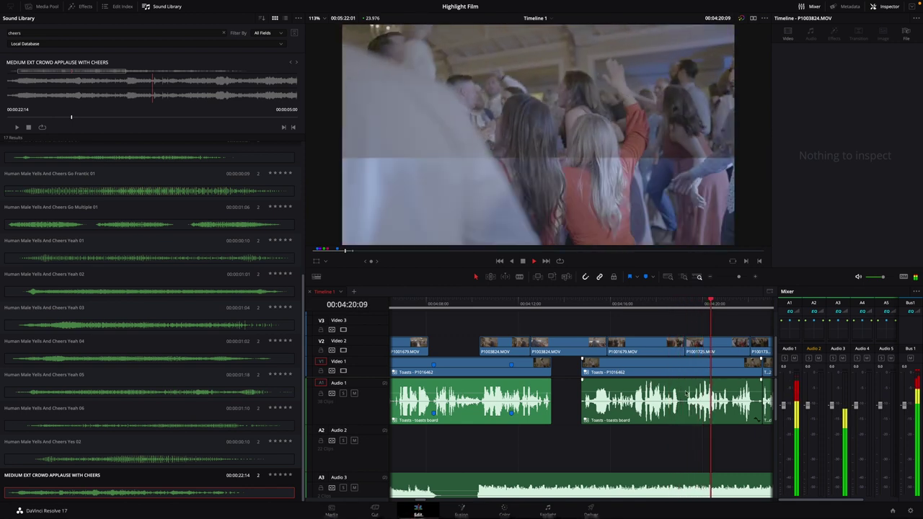
{"action": "key", "text": "space"}
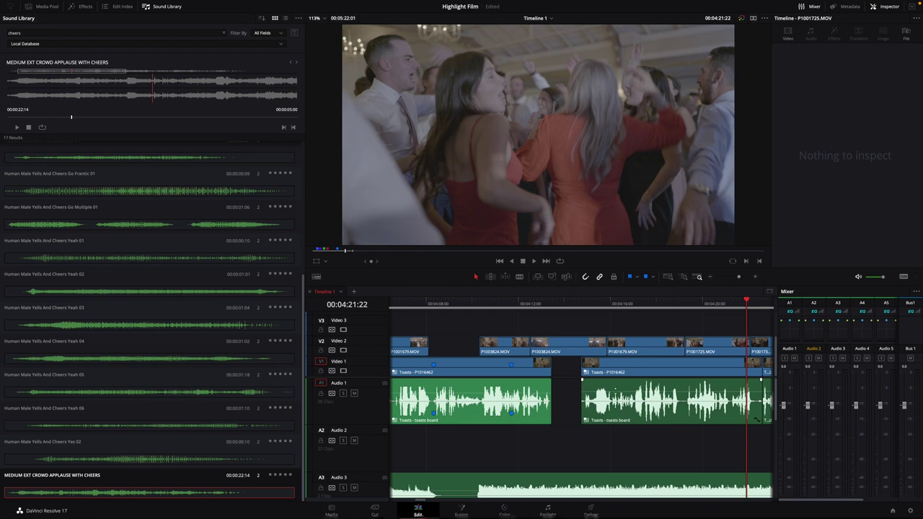
Step: Raise the second Audio 1 toasts clip to 5.83 dB, then lift its keyframed section to 8.74 dB
{"action": "left_click", "coordinate": [620, 392]}
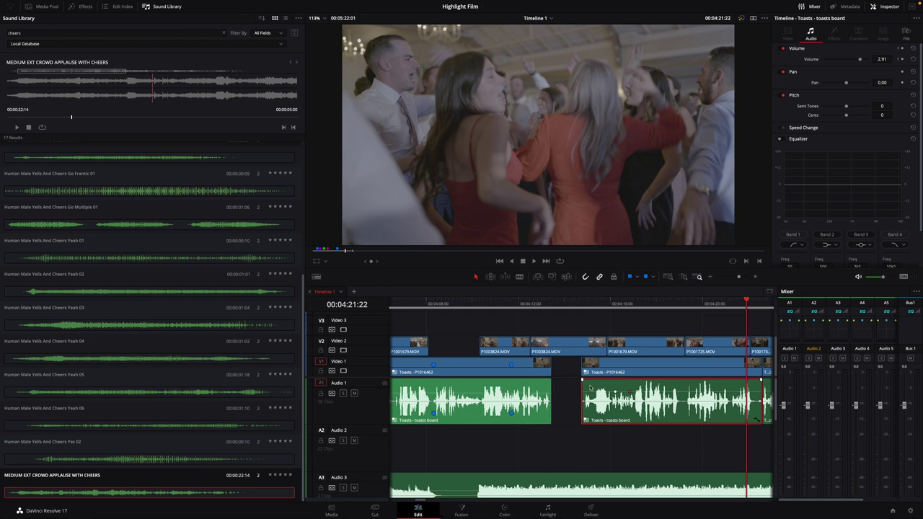
{"action": "left_click_drag", "start_coordinate": [606, 393], "coordinate": [626, 390]}
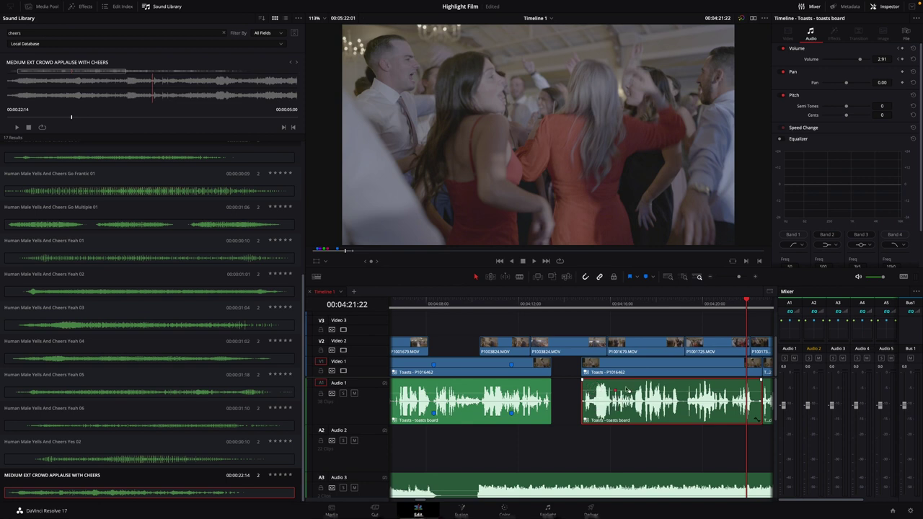
{"action": "left_click", "coordinate": [581, 305]}
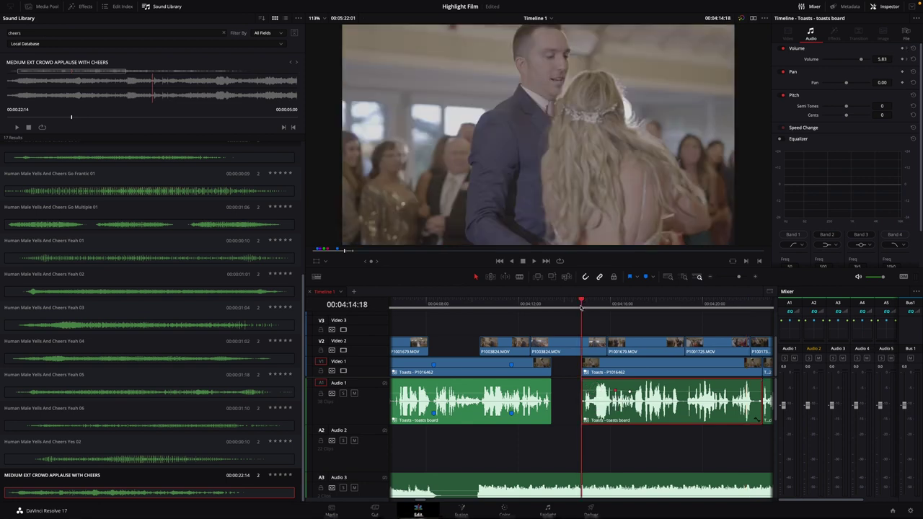
{"action": "key", "text": "space"}
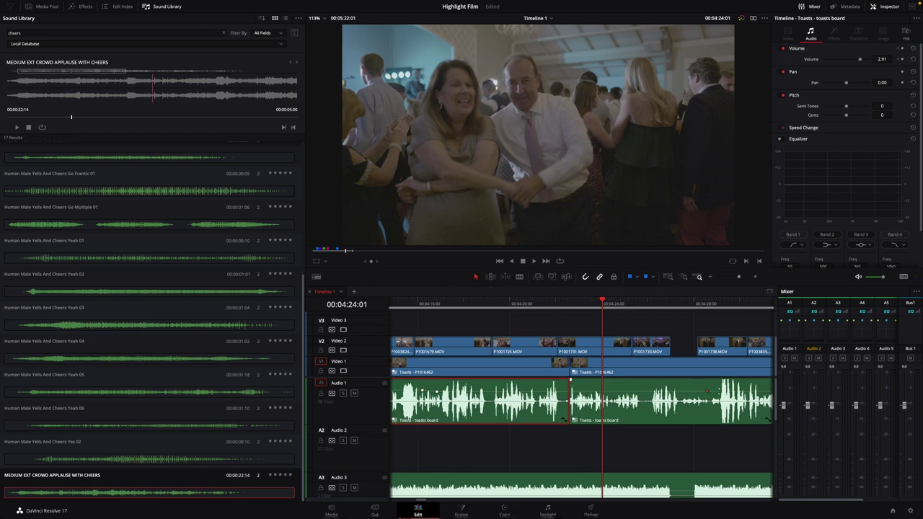
{"action": "left_click_drag", "start_coordinate": [642, 390], "coordinate": [643, 388]}
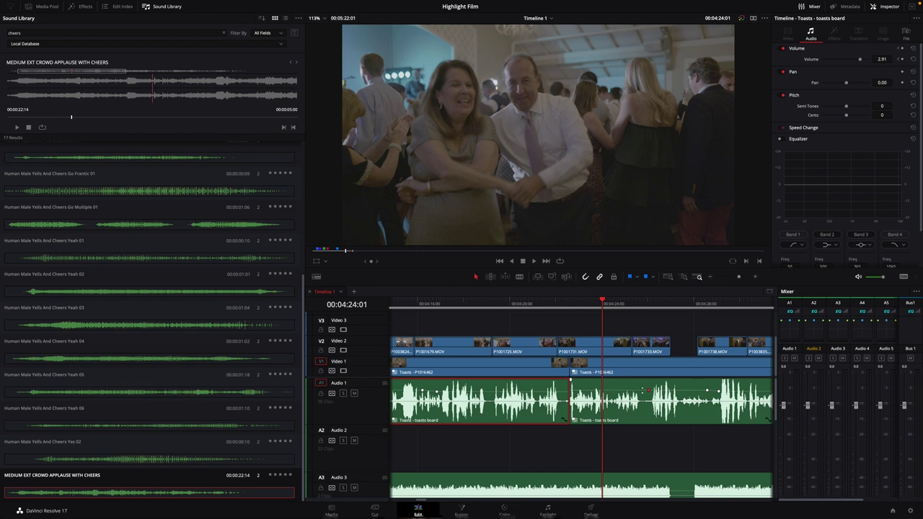
{"action": "mouse_move", "coordinate": [613, 397]}
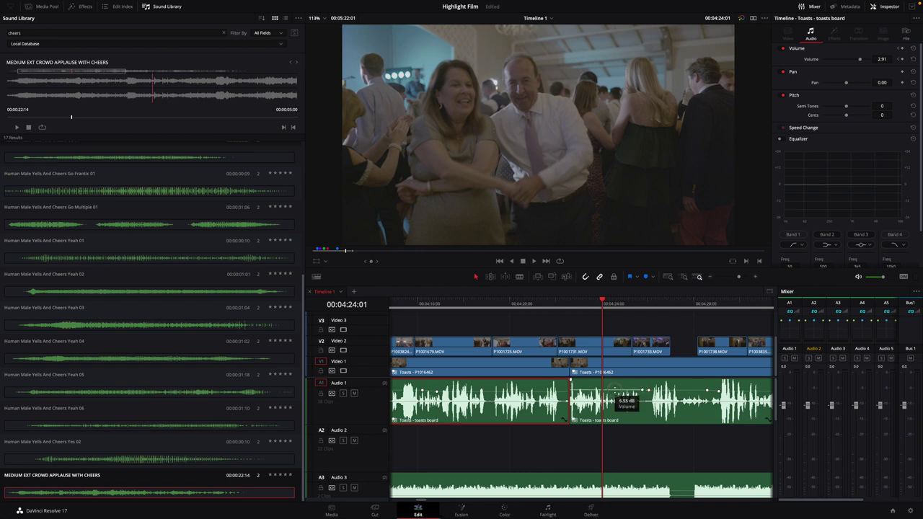
{"action": "left_click_drag", "start_coordinate": [615, 390], "coordinate": [614, 388]}
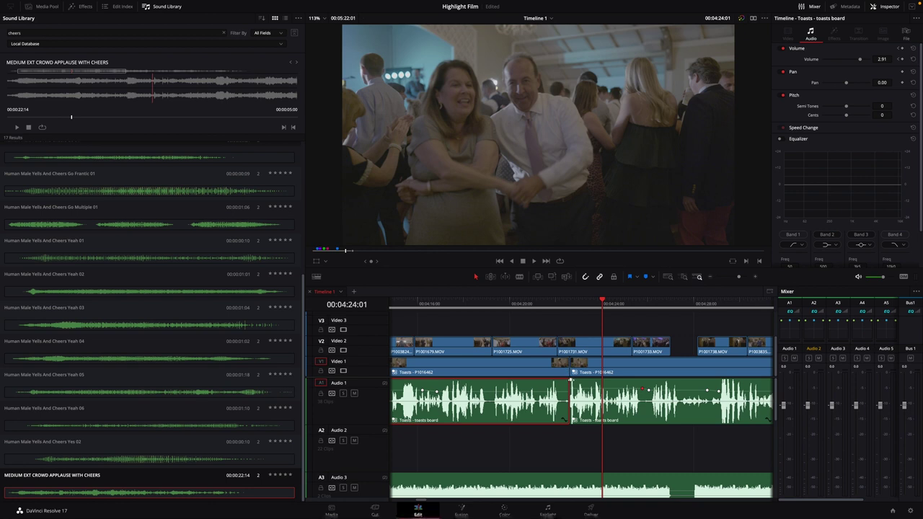
{"action": "left_click_drag", "start_coordinate": [571, 380], "coordinate": [573, 382]}
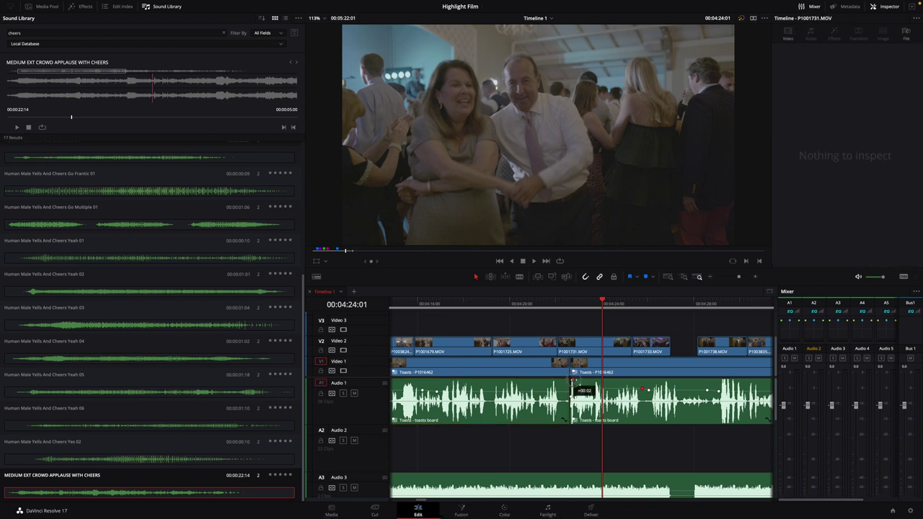
Step: Lower the Audio 1 toast clip to 2.91 dB, reviewing playback from 04:21:16 and 04:29:01
{"action": "left_click", "coordinate": [549, 310]}
{"action": "key", "text": "space"}
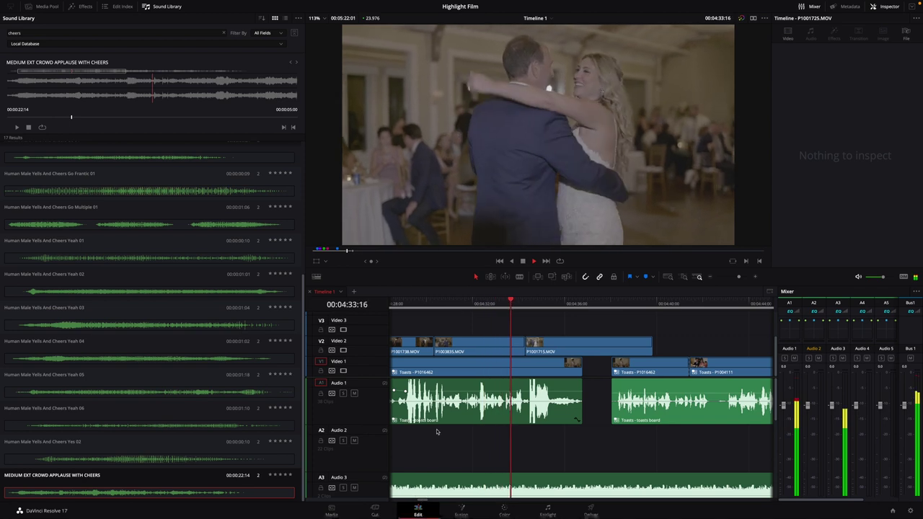
{"action": "key", "text": "space"}
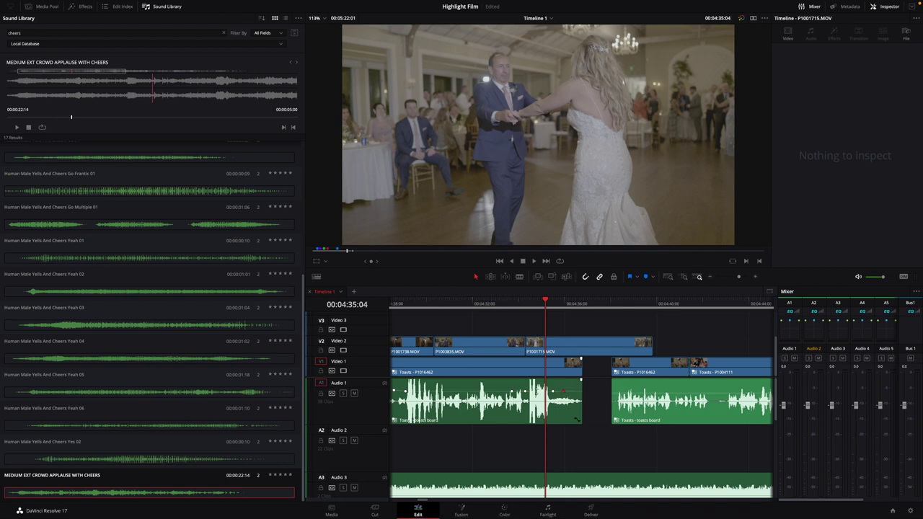
{"action": "left_click_drag", "start_coordinate": [537, 390], "coordinate": [537, 391]}
{"action": "left_click", "coordinate": [405, 303]}
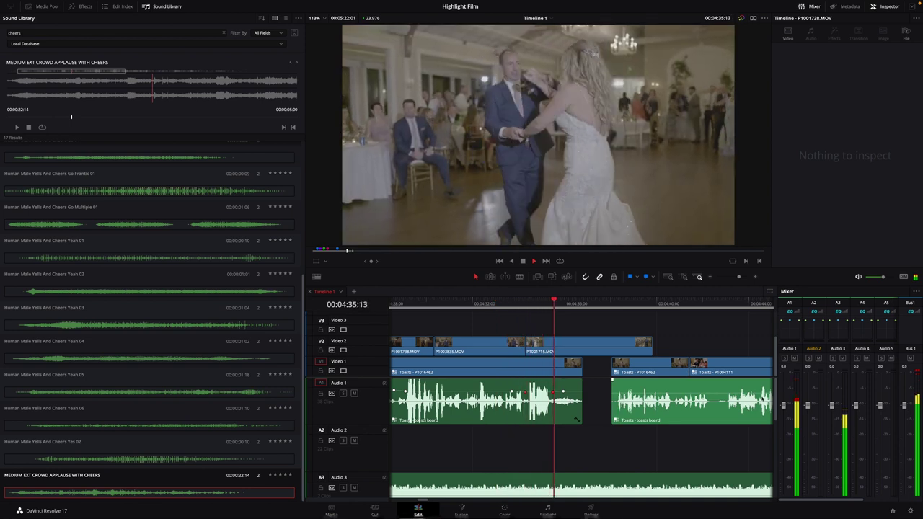
{"action": "key", "text": "space"}
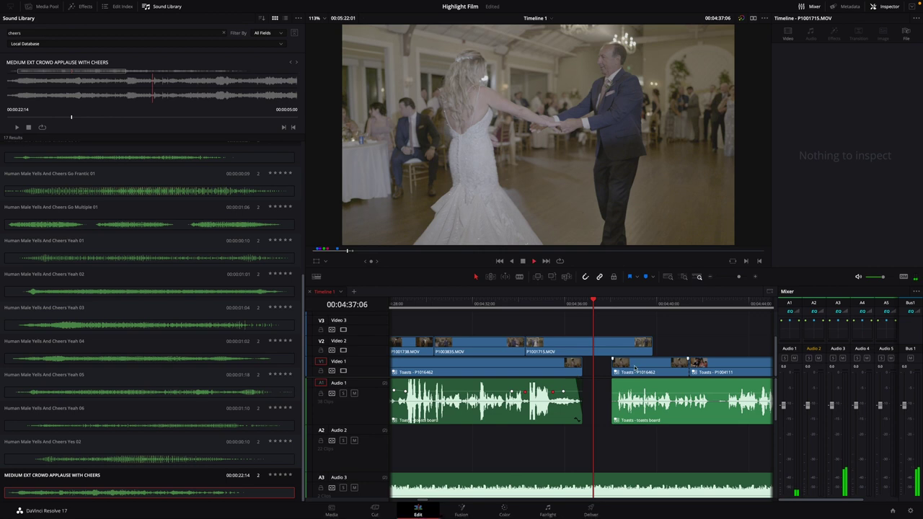
{"action": "key", "text": "space"}
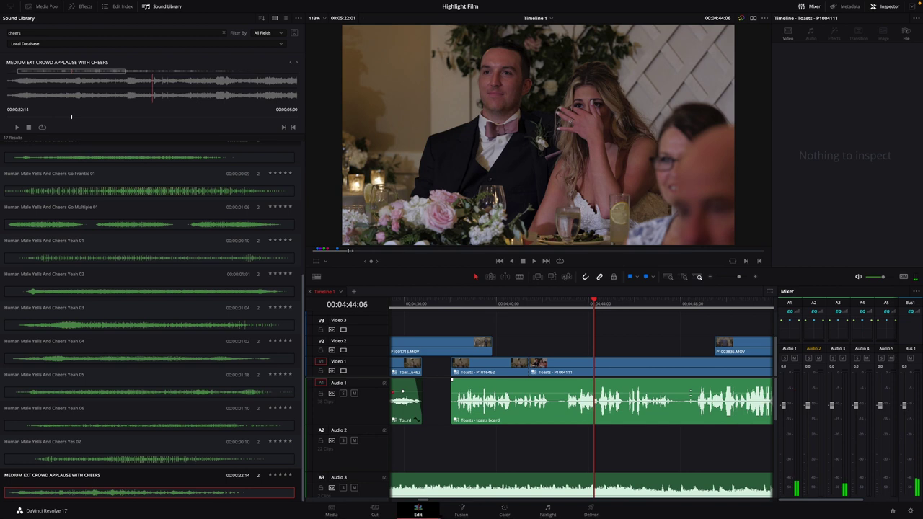
Step: Add volume keyframes to the Audio 1 toast clip and raise the middle section about 2 dB
{"action": "left_click", "coordinate": [691, 392], "text": "alt"}
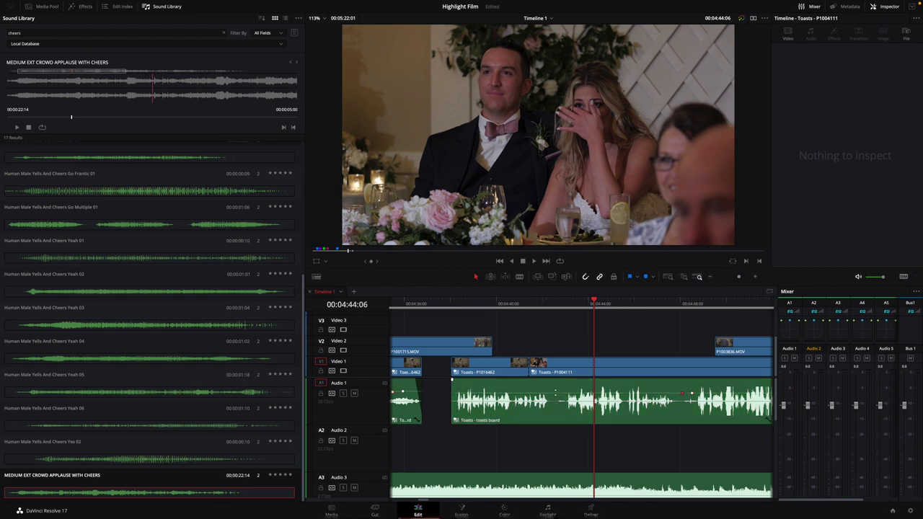
{"action": "left_click_drag", "start_coordinate": [555, 392], "coordinate": [554, 391]}
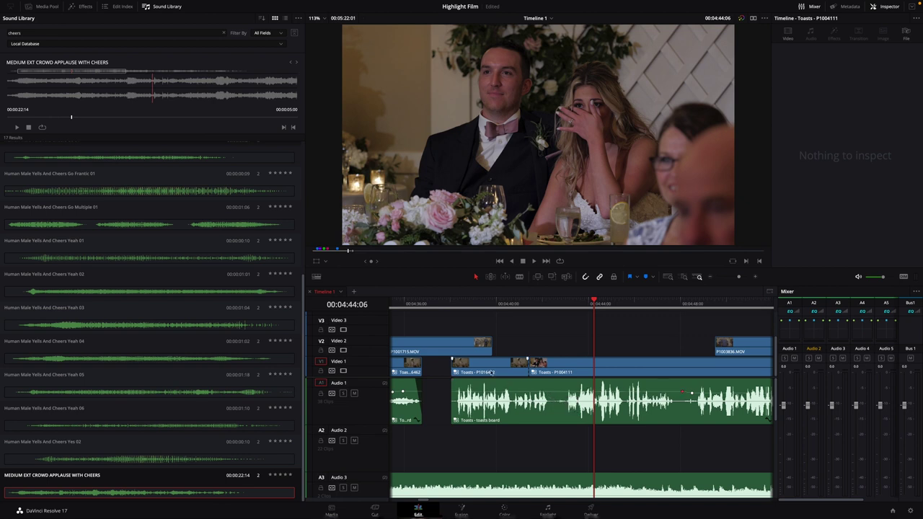
{"action": "left_click", "coordinate": [453, 305]}
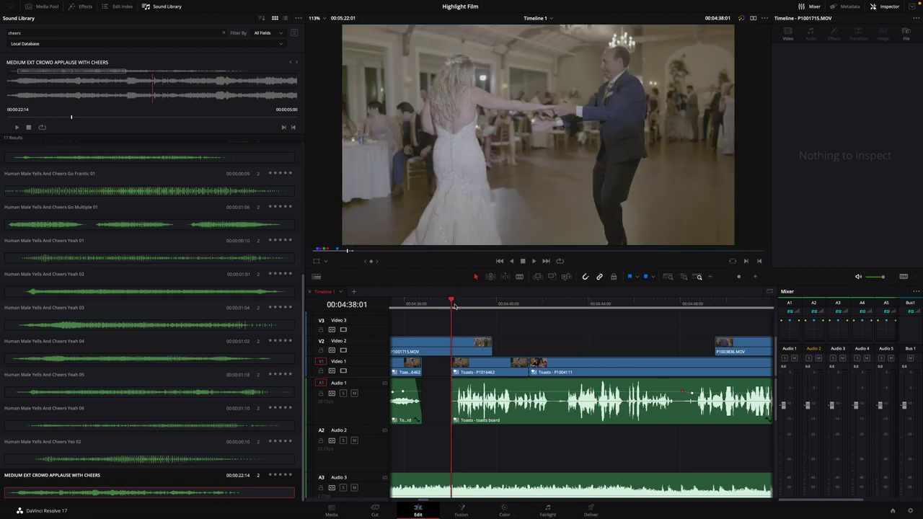
{"action": "key", "text": "space"}
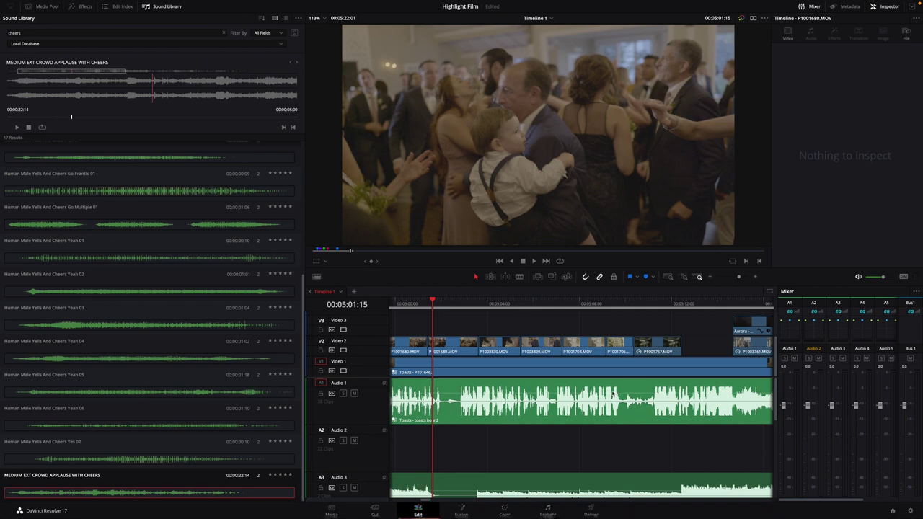
{"action": "key", "text": "shift+z"}
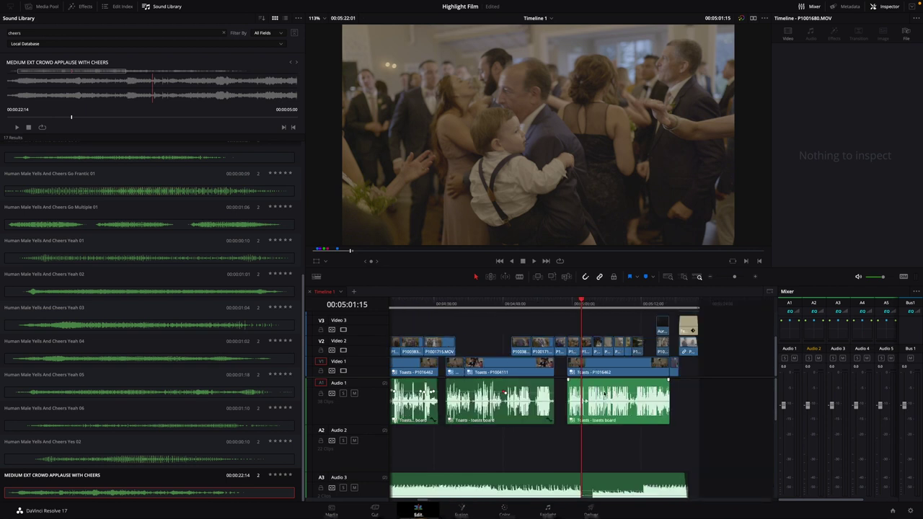
{"action": "left_click_drag", "start_coordinate": [580, 307], "coordinate": [637, 375]}
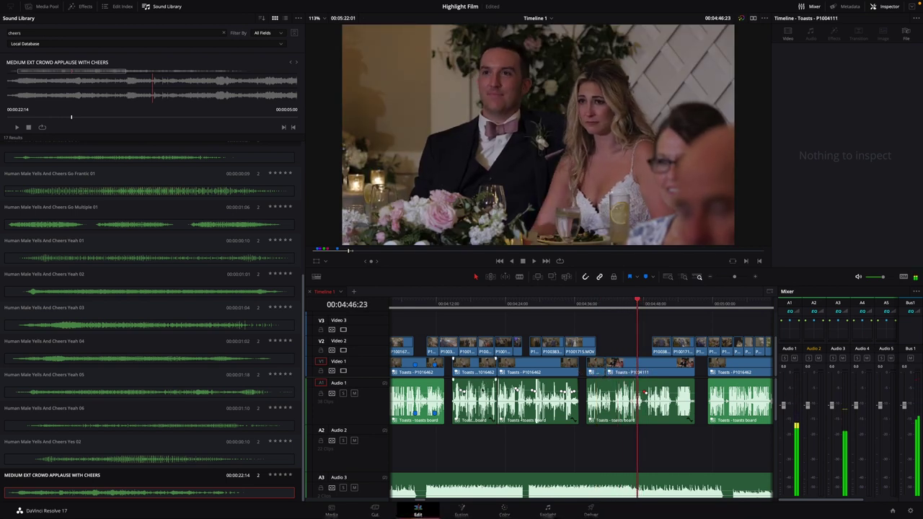
Step: Extend the CROWD WALLA PARTY clip on Audio 7 to about 05:03 near the edit's end
{"action": "scroll", "coordinate": [470, 407], "scroll_direction": "down", "scroll_amount": 4}
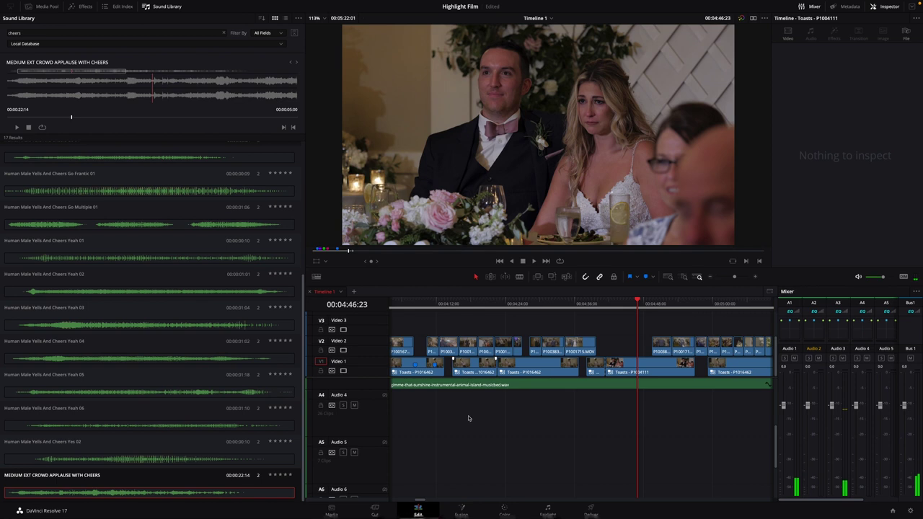
{"action": "scroll", "coordinate": [467, 418], "scroll_direction": "up", "scroll_amount": 4}
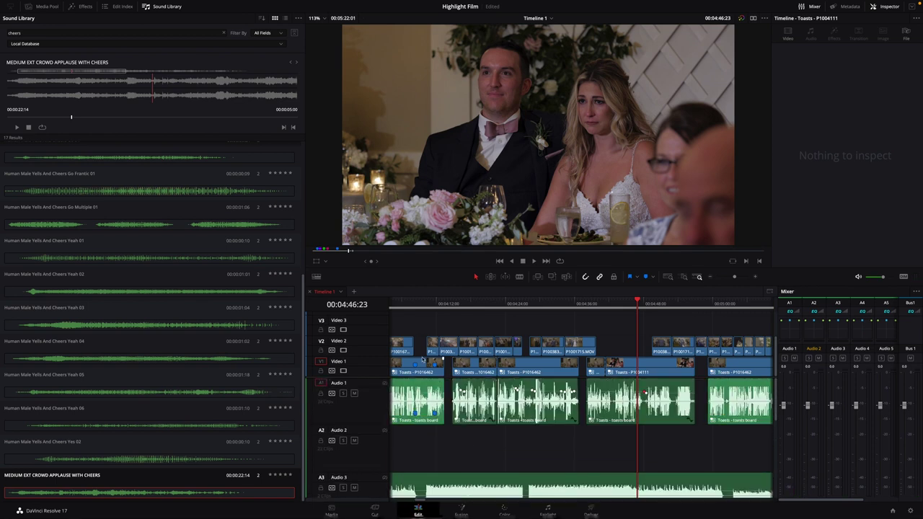
{"action": "left_click_drag", "start_coordinate": [421, 302], "coordinate": [553, 303]}
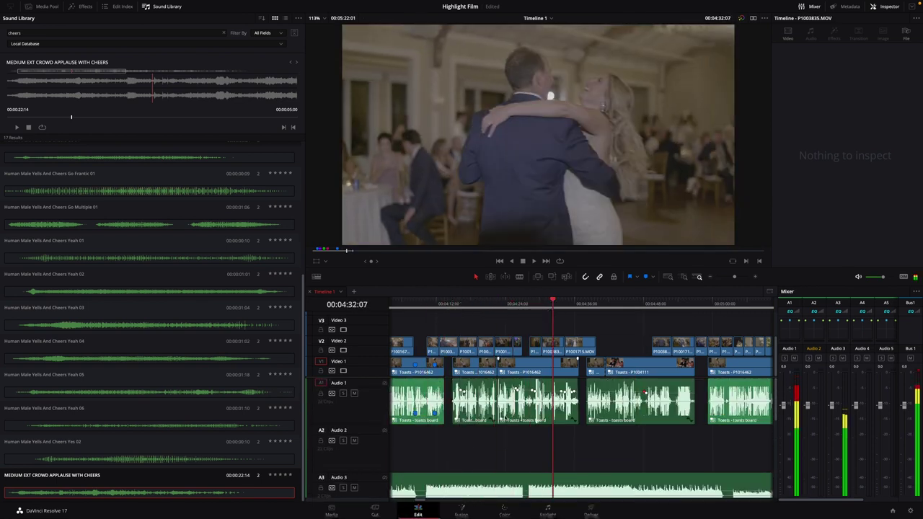
{"action": "scroll", "coordinate": [463, 455], "scroll_direction": "down", "scroll_amount": 2}
{"action": "left_click_drag", "start_coordinate": [426, 504], "coordinate": [416, 506]}
{"action": "scroll", "coordinate": [488, 453], "scroll_direction": "down", "scroll_amount": 3}
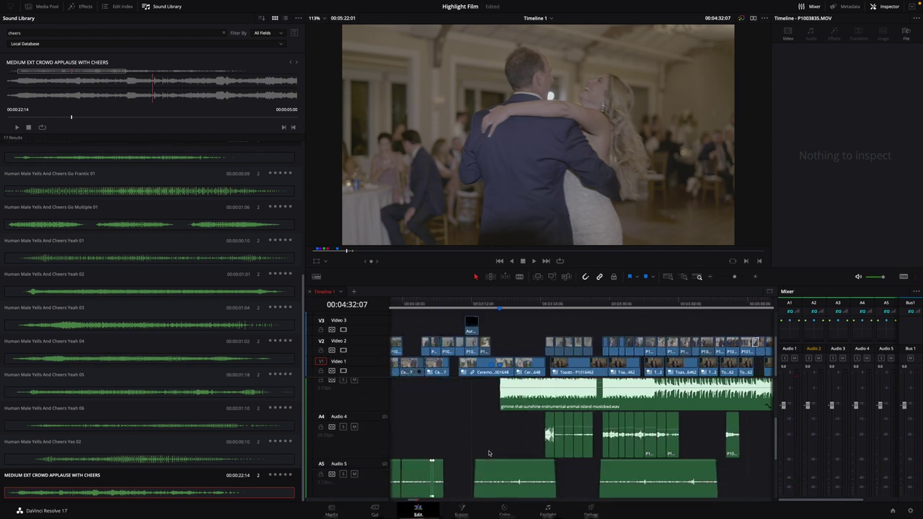
{"action": "scroll", "coordinate": [610, 481], "scroll_direction": "down", "scroll_amount": 1}
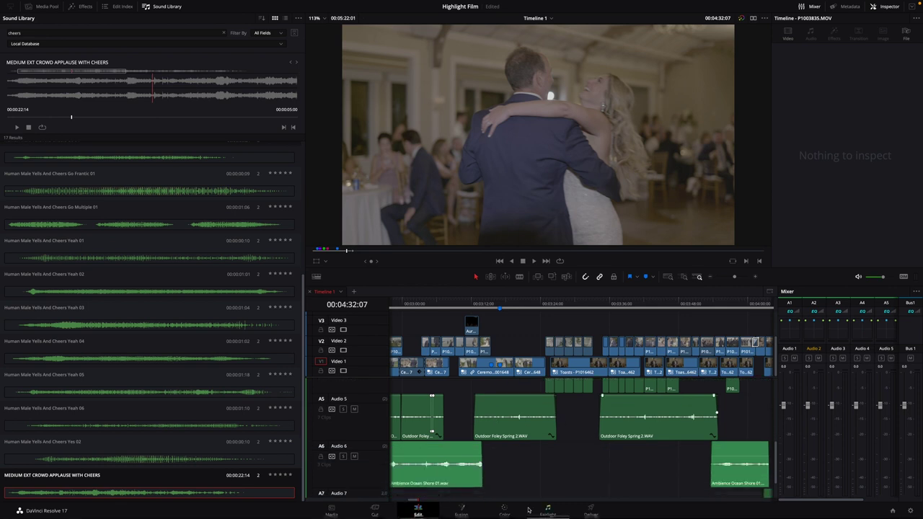
{"action": "scroll", "coordinate": [518, 474], "scroll_direction": "down", "scroll_amount": 1}
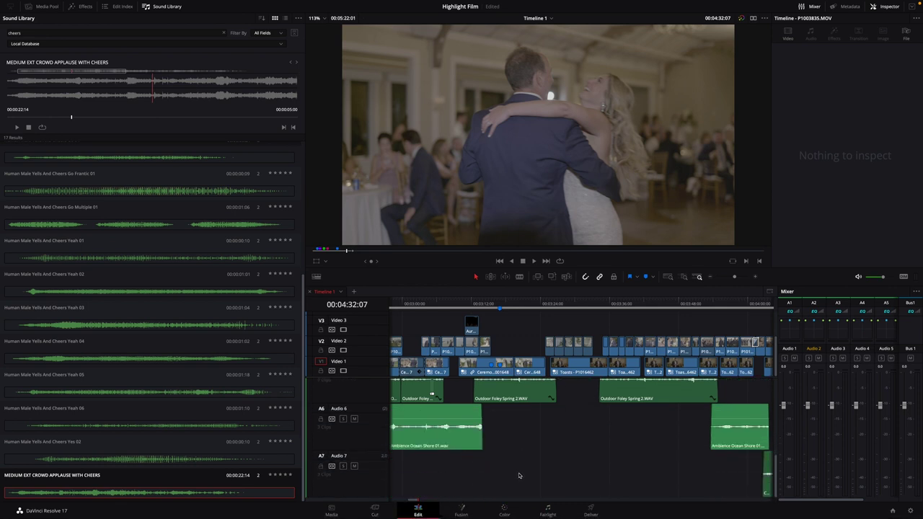
{"action": "scroll", "coordinate": [412, 500], "scroll_direction": "right", "scroll_amount": 5}
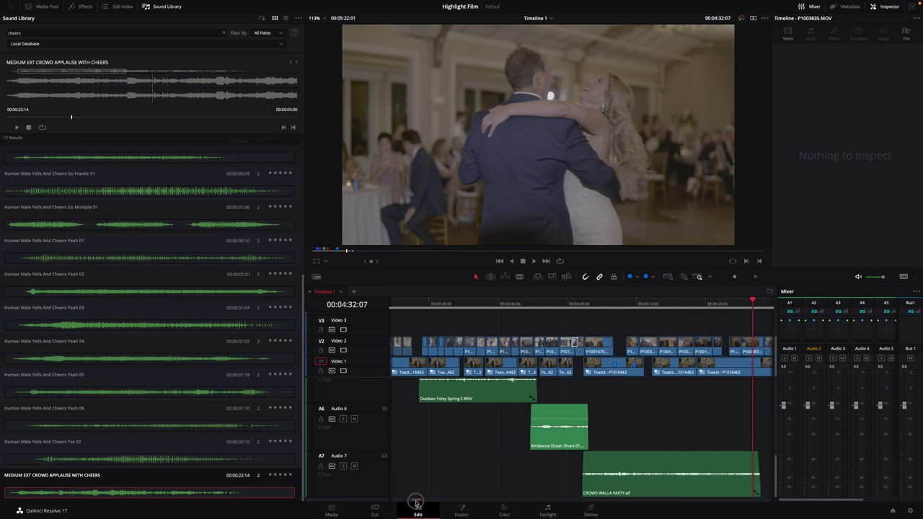
{"action": "scroll", "coordinate": [469, 435], "scroll_direction": "up", "scroll_amount": 2}
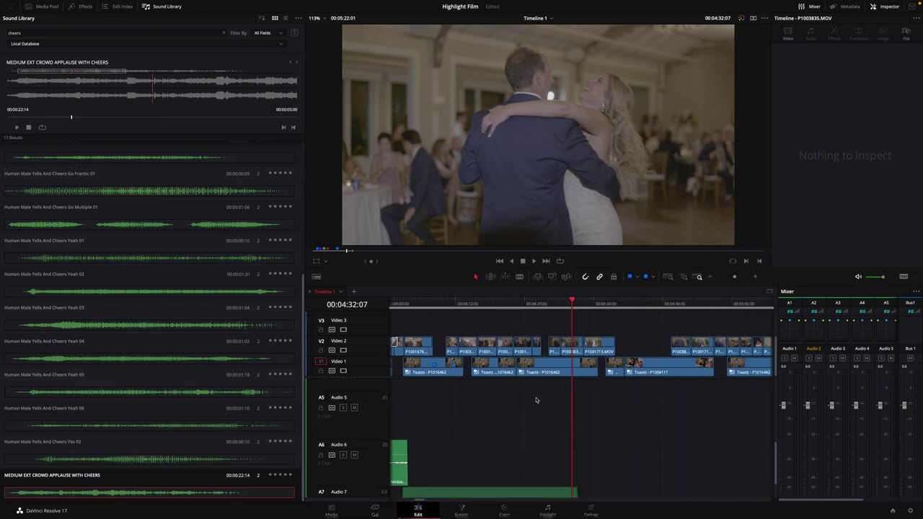
{"action": "scroll", "coordinate": [575, 405], "scroll_direction": "down", "scroll_amount": 2}
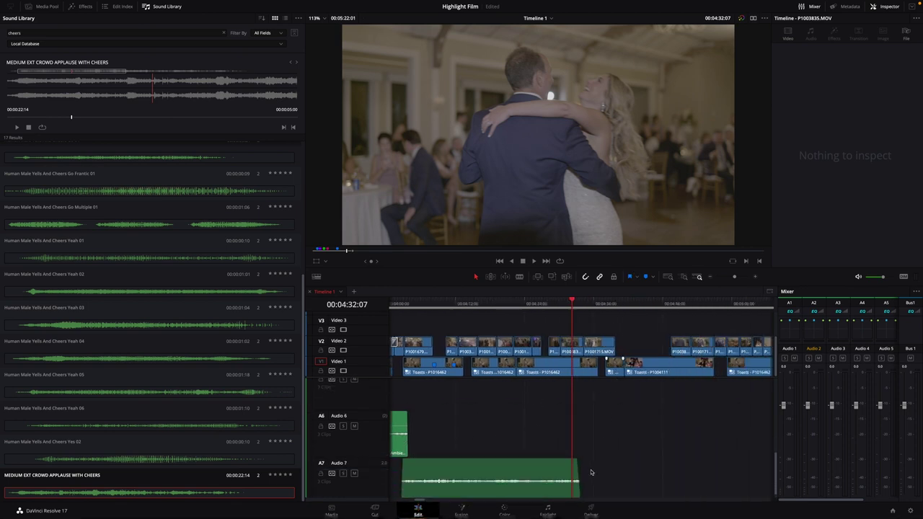
{"action": "left_click_drag", "start_coordinate": [579, 488], "coordinate": [764, 500]}
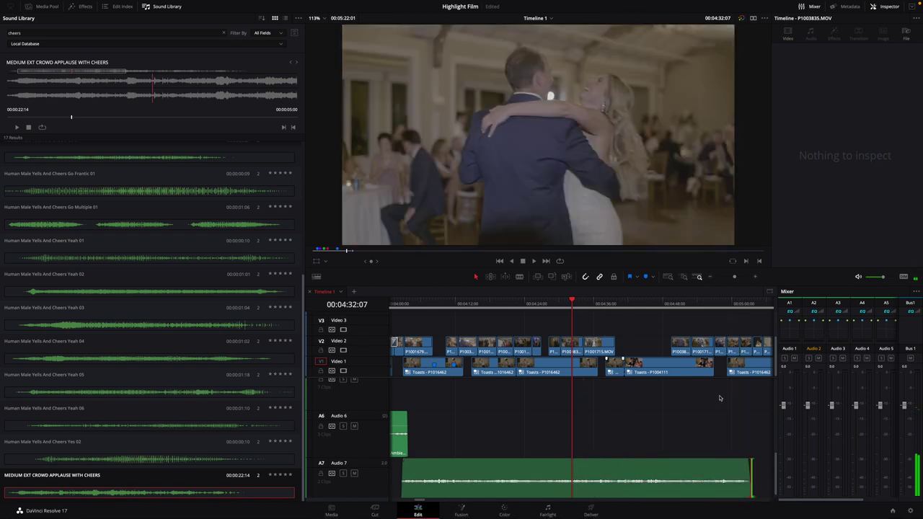
{"action": "left_click_drag", "start_coordinate": [695, 325], "coordinate": [750, 323]}
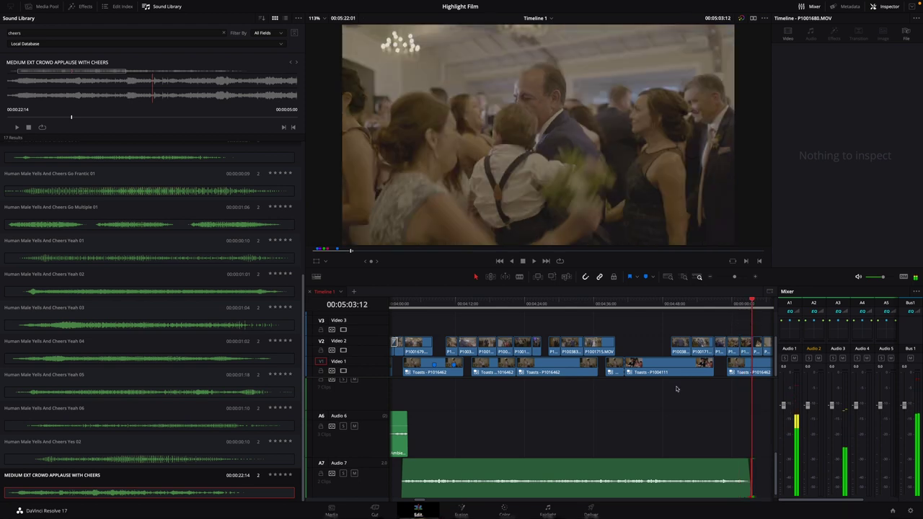
Step: Paste a copy of the CROWD WALLA PARTY clip at its end, 05:03:15, on Audio 7
{"action": "left_click", "coordinate": [657, 471]}
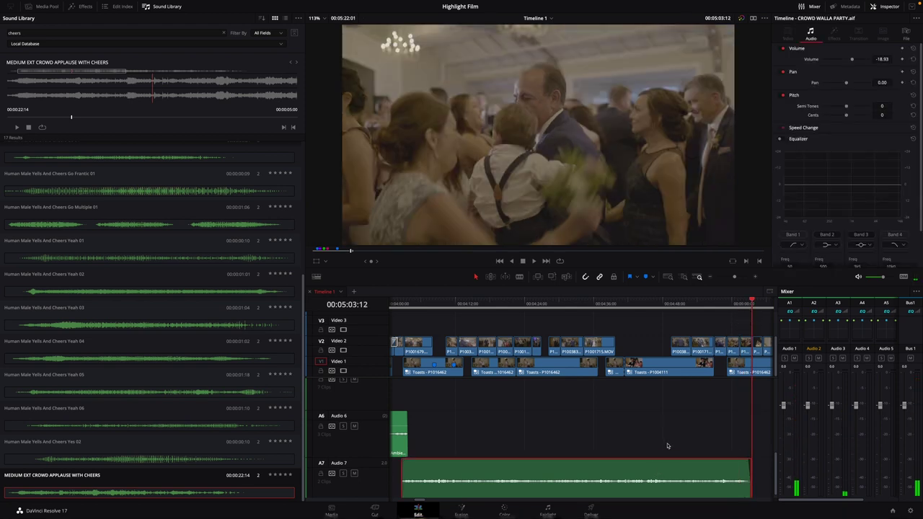
{"action": "left_click", "coordinate": [690, 303]}
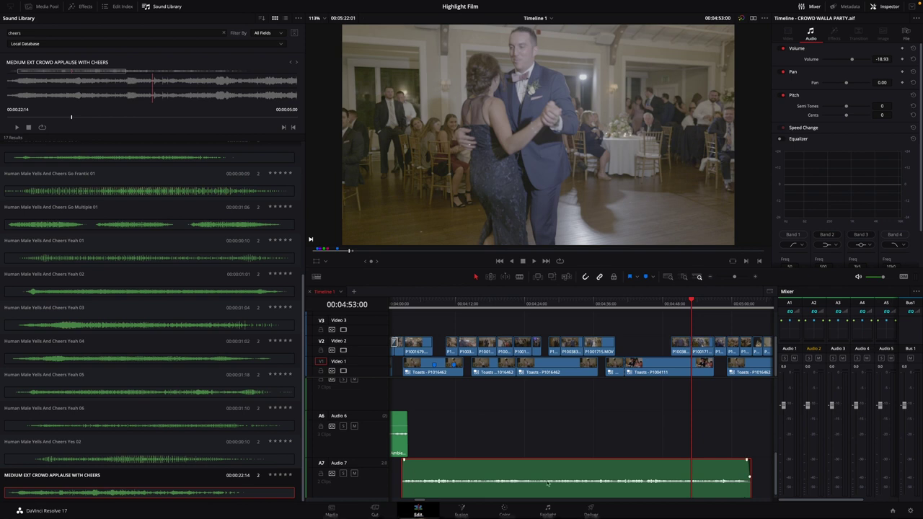
{"action": "scroll", "coordinate": [410, 500], "scroll_direction": "right", "scroll_amount": 10}
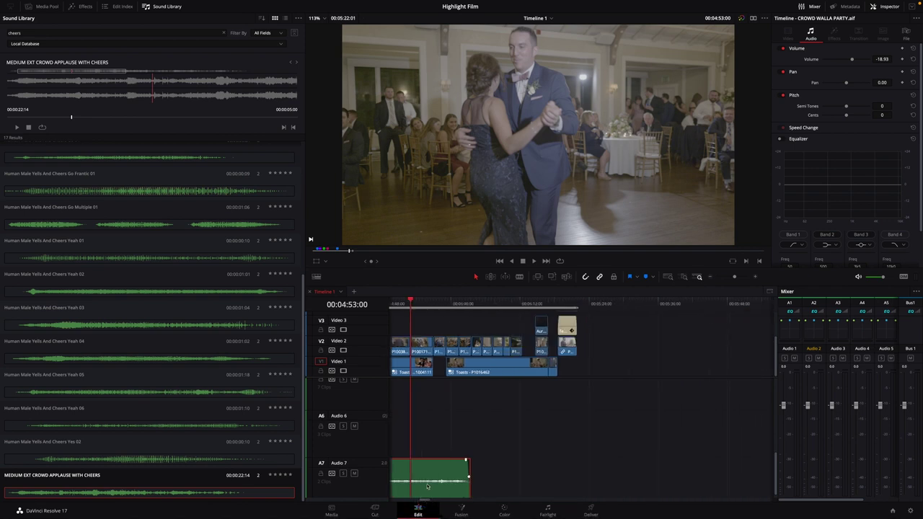
{"action": "left_click", "coordinate": [482, 304]}
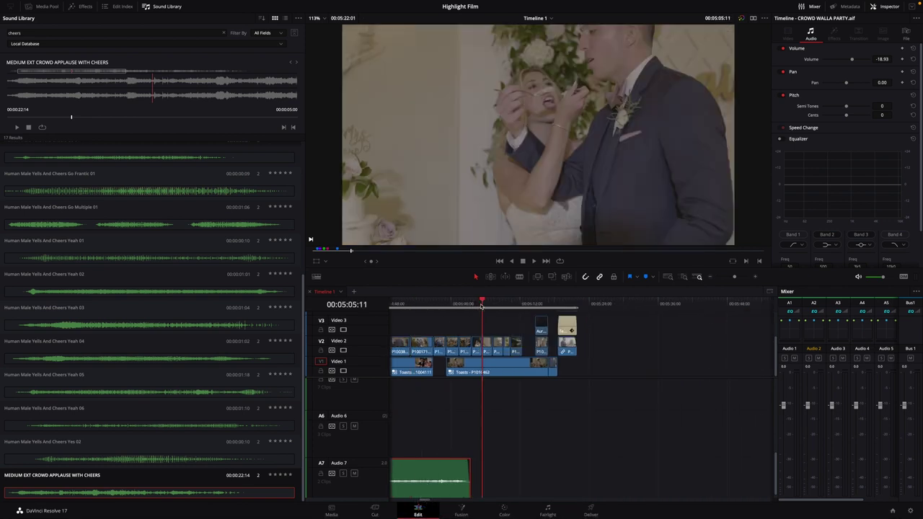
{"action": "left_click_drag", "start_coordinate": [482, 306], "coordinate": [473, 306]}
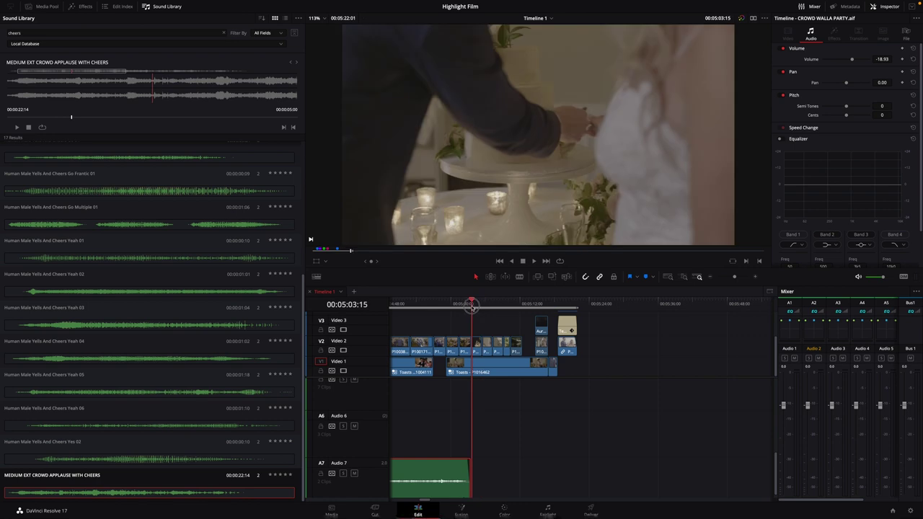
{"action": "key", "text": "F10"}
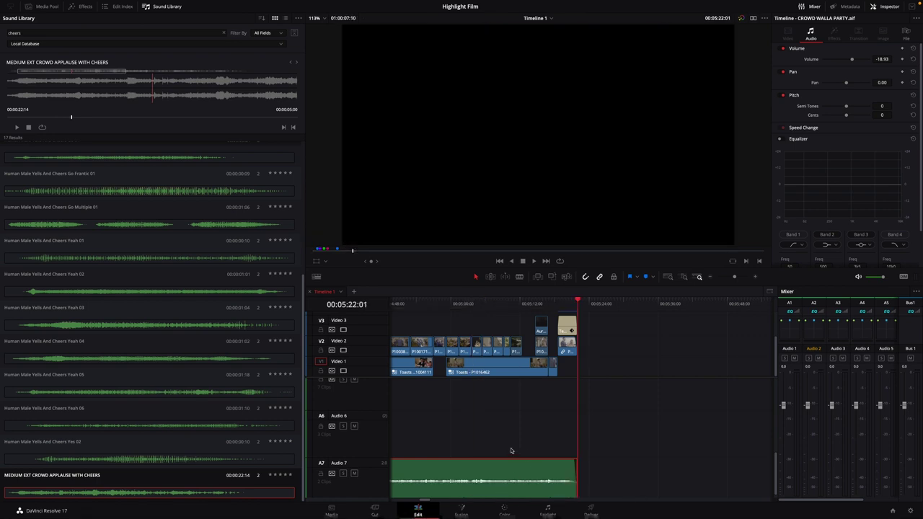
Step: Play back from 04:17:03 and from 05:14:16 to check the crowd ambience through the ending
{"action": "scroll", "coordinate": [510, 451], "scroll_direction": "down", "scroll_amount": 1}
{"action": "left_click_drag", "start_coordinate": [427, 503], "coordinate": [418, 508]}
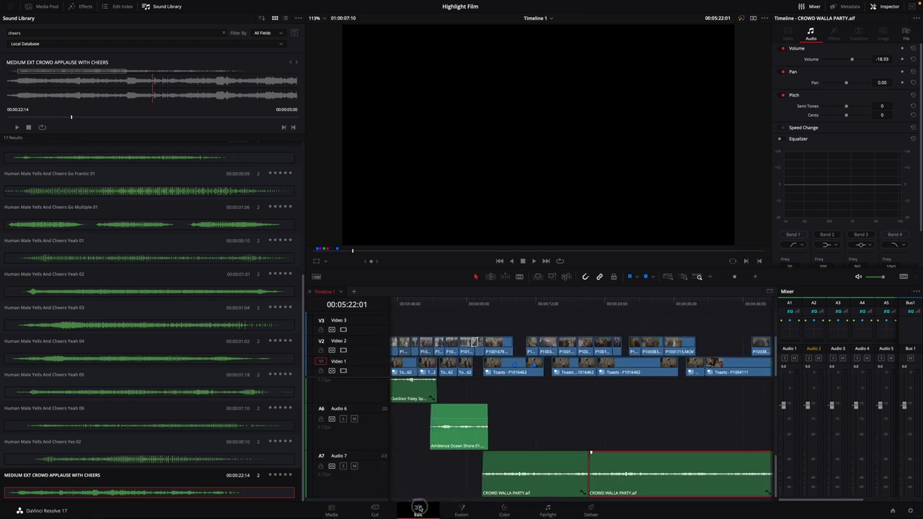
{"action": "left_click", "coordinate": [566, 305]}
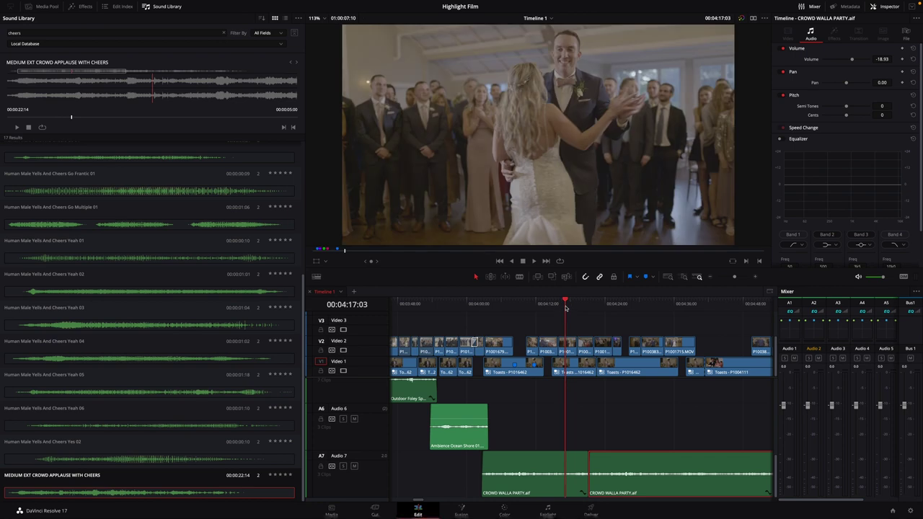
{"action": "key", "text": "space"}
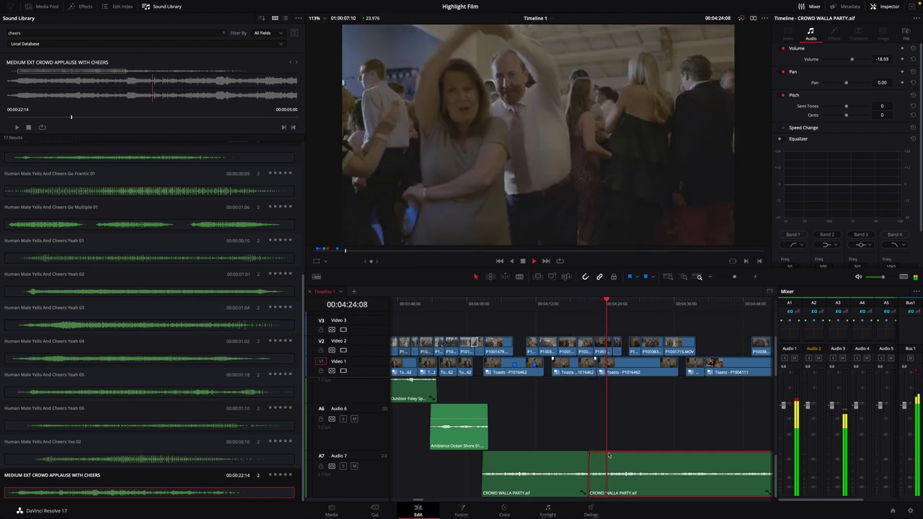
{"action": "scroll", "coordinate": [420, 498], "scroll_direction": "right", "scroll_amount": 5}
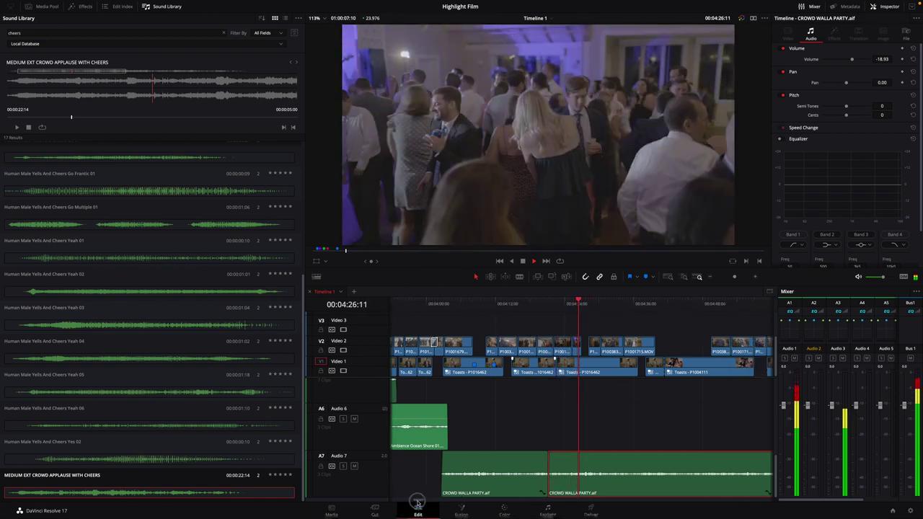
{"action": "scroll", "coordinate": [421, 503], "scroll_direction": "right", "scroll_amount": 3}
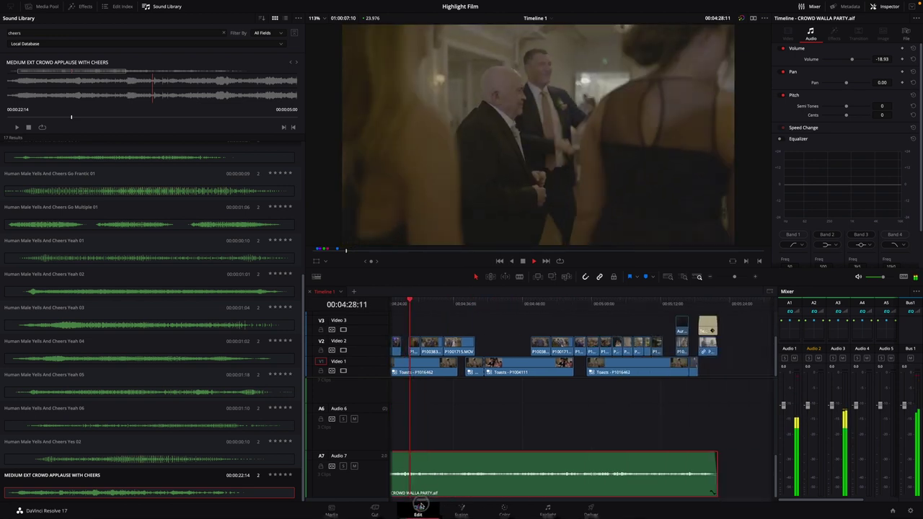
{"action": "scroll", "coordinate": [421, 503], "scroll_direction": "left", "scroll_amount": 5}
{"action": "key", "text": "space"}
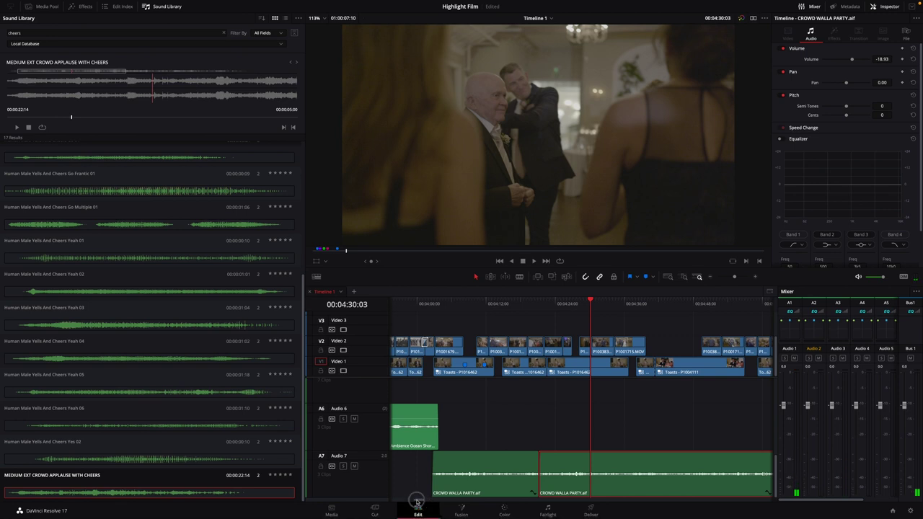
{"action": "scroll", "coordinate": [417, 501], "scroll_direction": "right", "scroll_amount": 5}
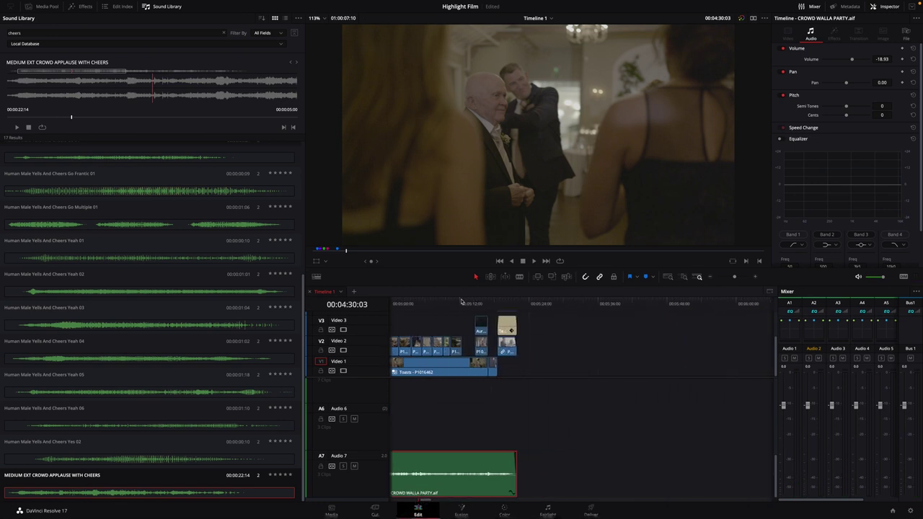
{"action": "left_click_drag", "start_coordinate": [461, 301], "coordinate": [479, 310]}
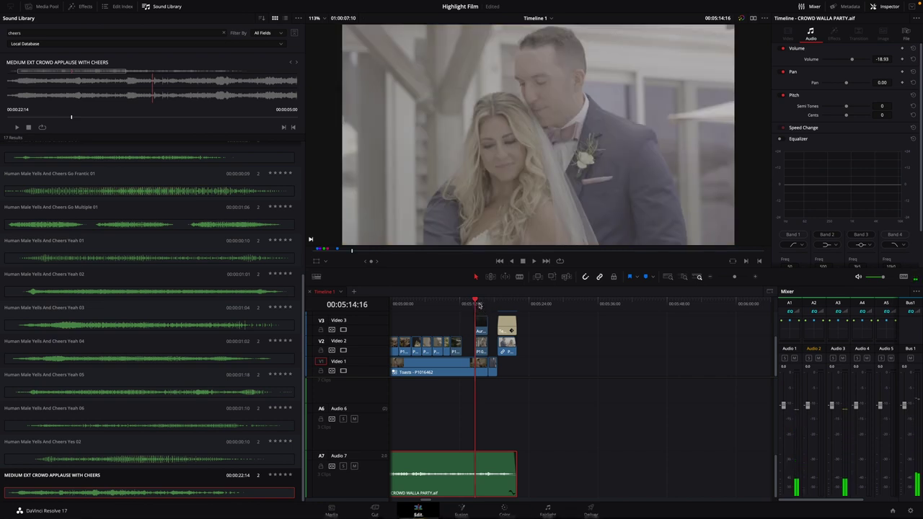
{"action": "key", "text": "space"}
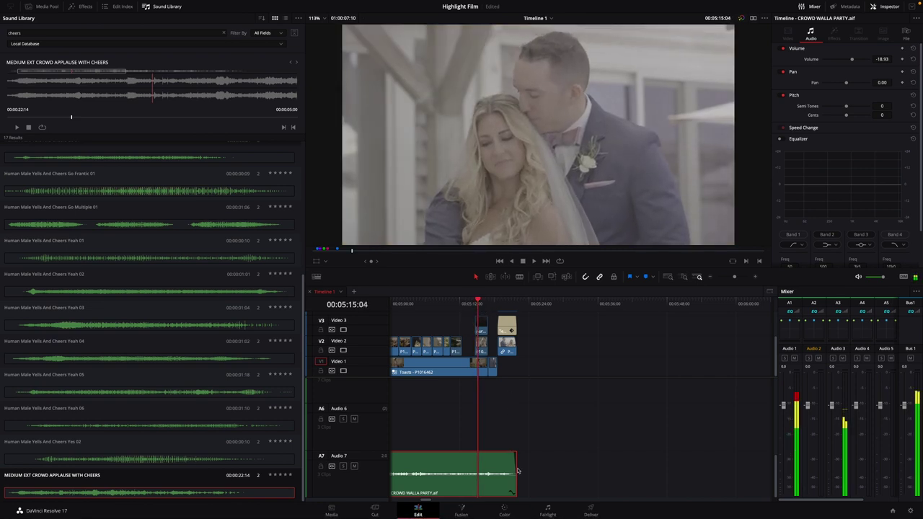
Step: Trim the crowd walla clip's end back to the playhead, then select the Ambience Ocean Shore 01 clip
{"action": "left_click_drag", "start_coordinate": [514, 465], "coordinate": [477, 461]}
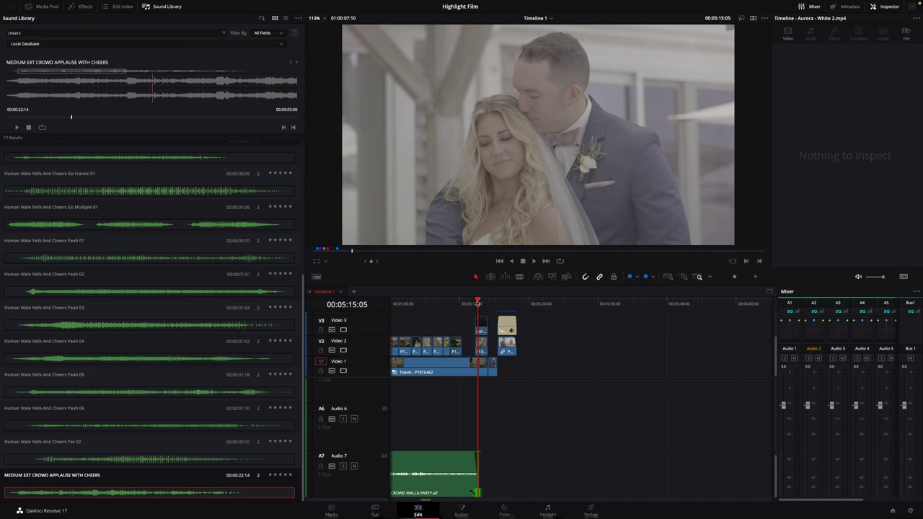
{"action": "mouse_move", "coordinate": [478, 302]}
{"action": "left_mouse_down"}
{"action": "mouse_move", "coordinate": [509, 303]}
{"action": "mouse_move", "coordinate": [475, 302]}
{"action": "left_mouse_up"}
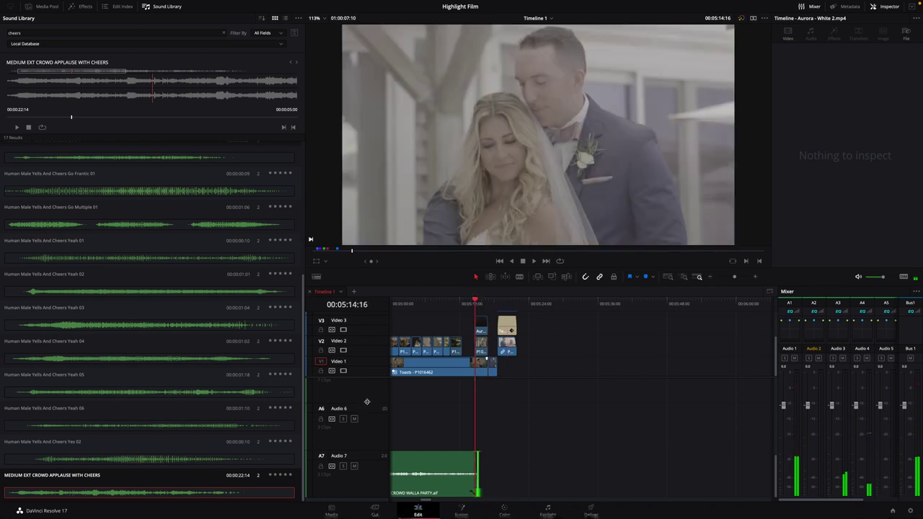
{"action": "left_click_drag", "start_coordinate": [431, 501], "coordinate": [416, 507]}
{"action": "left_click", "coordinate": [660, 446]}
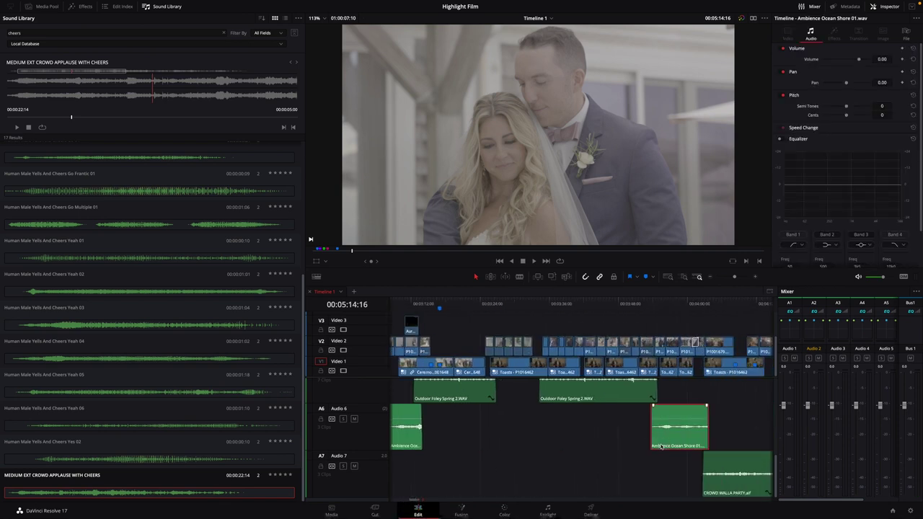
Step: Paste an Ambience Ocean Shore 01 copy into the gap near 04:03 and slide it later along Audio 6
{"action": "left_click", "coordinate": [713, 307]}
{"action": "left_click_drag", "start_coordinate": [413, 505], "coordinate": [415, 503]}
{"action": "key", "text": "ctrl+v"}
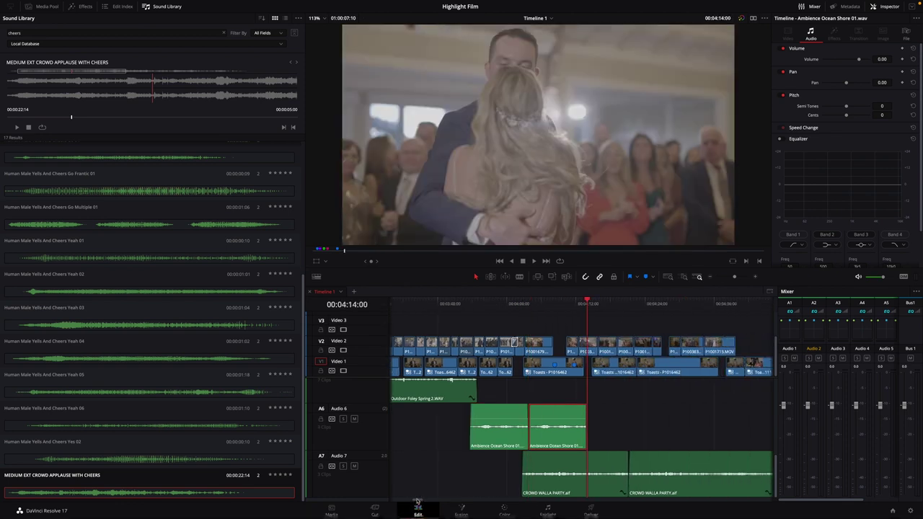
{"action": "left_click_drag", "start_coordinate": [566, 442], "coordinate": [647, 448]}
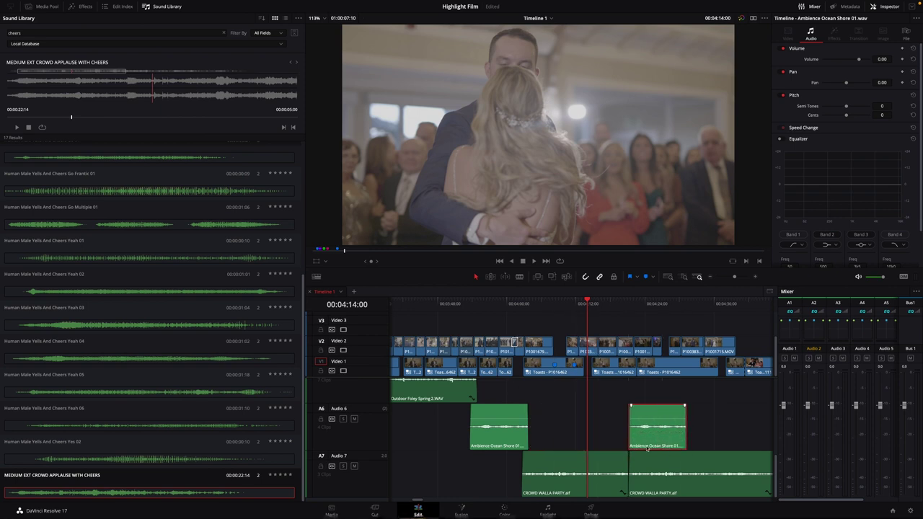
{"action": "key", "text": "ctrl+minus"}
{"action": "key", "text": "ctrl+minus"}
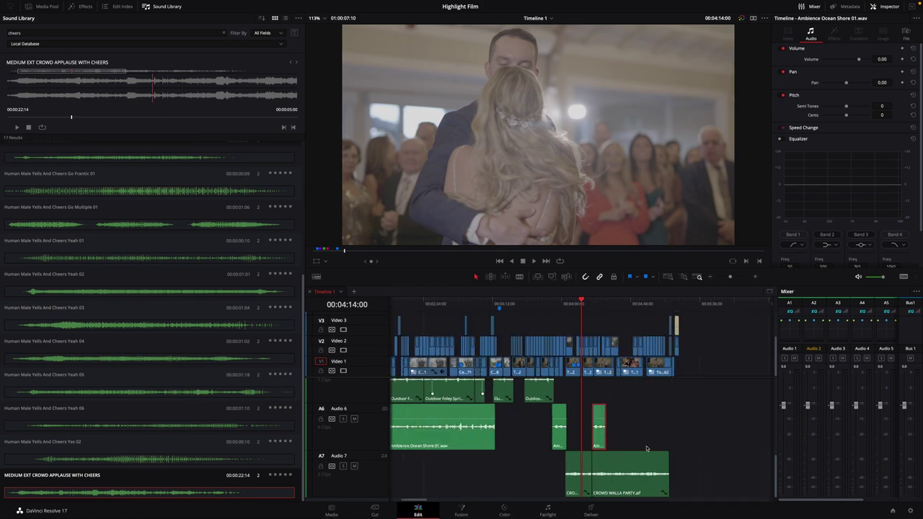
{"action": "left_click_drag", "start_coordinate": [598, 441], "coordinate": [671, 442]}
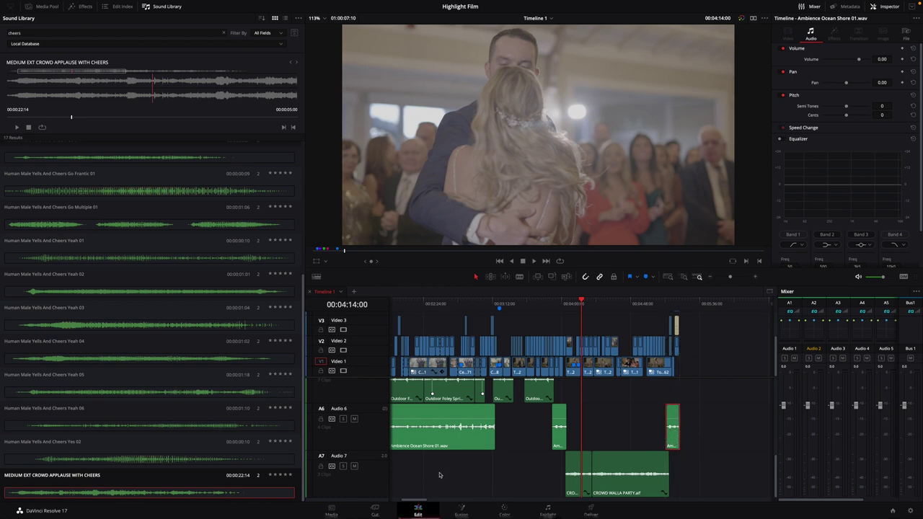
{"action": "left_click_drag", "start_coordinate": [417, 499], "coordinate": [400, 503]}
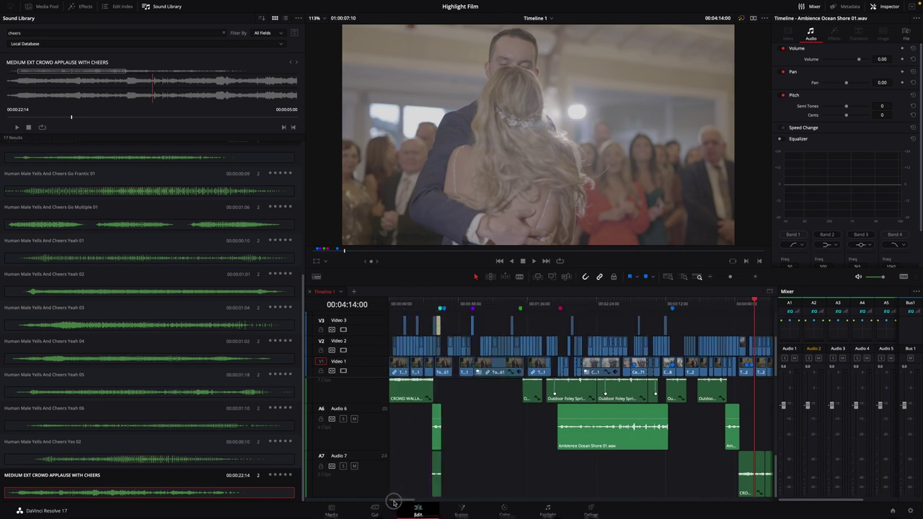
{"action": "left_click", "coordinate": [436, 443]}
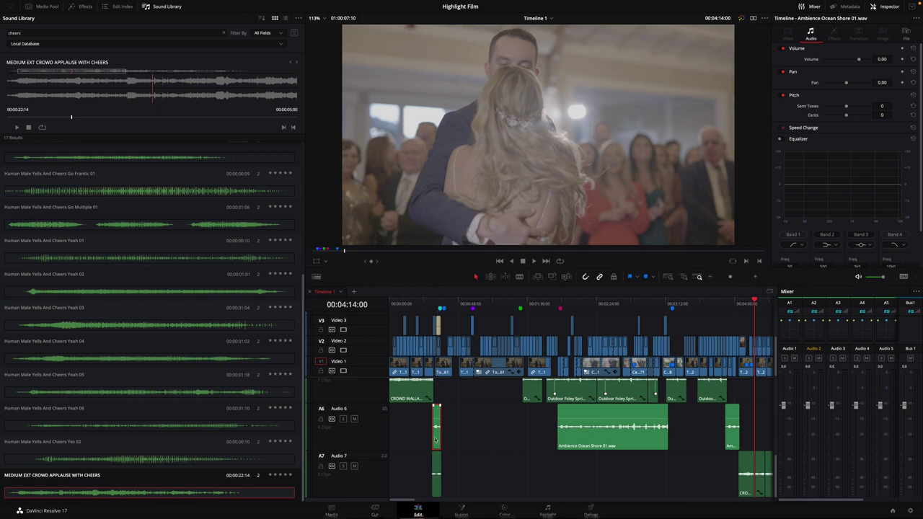
Step: Paste an Outdoor Foley Spring 2 copy at 03:56:05 on Audio 5 and push it toward 05:14:16
{"action": "scroll", "coordinate": [519, 432], "scroll_direction": "up", "scroll_amount": 3}
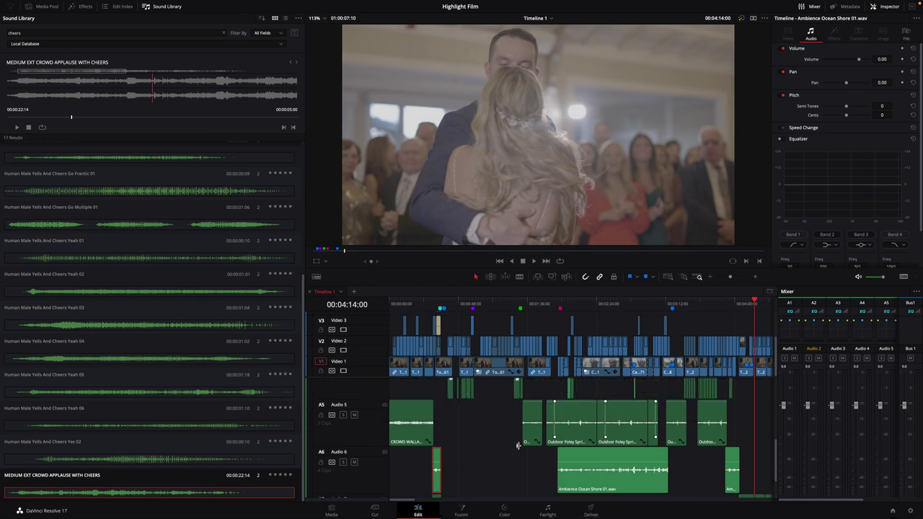
{"action": "left_click", "coordinate": [532, 443]}
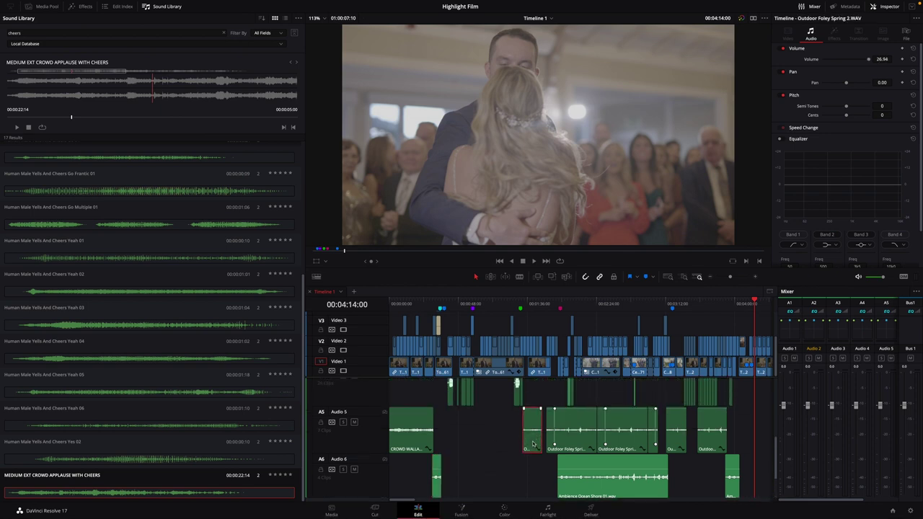
{"action": "left_click", "coordinate": [730, 303]}
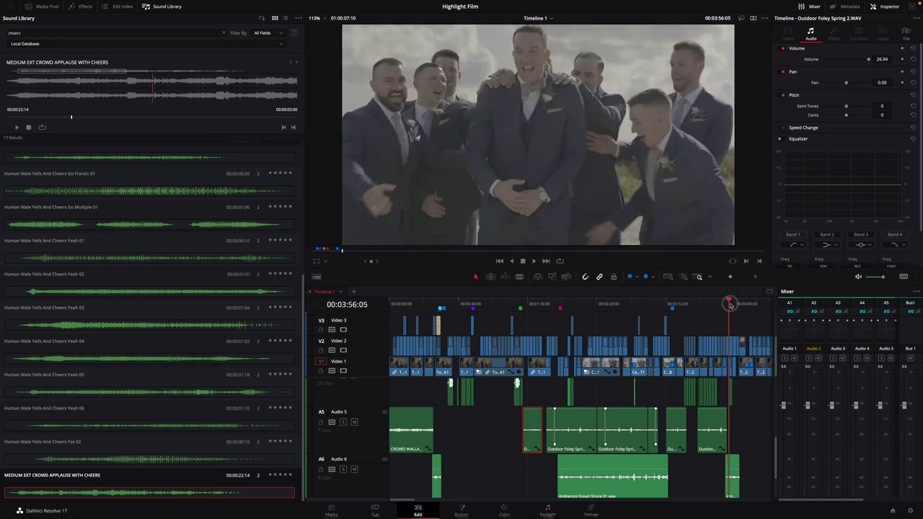
{"action": "key", "text": "ctrl+v"}
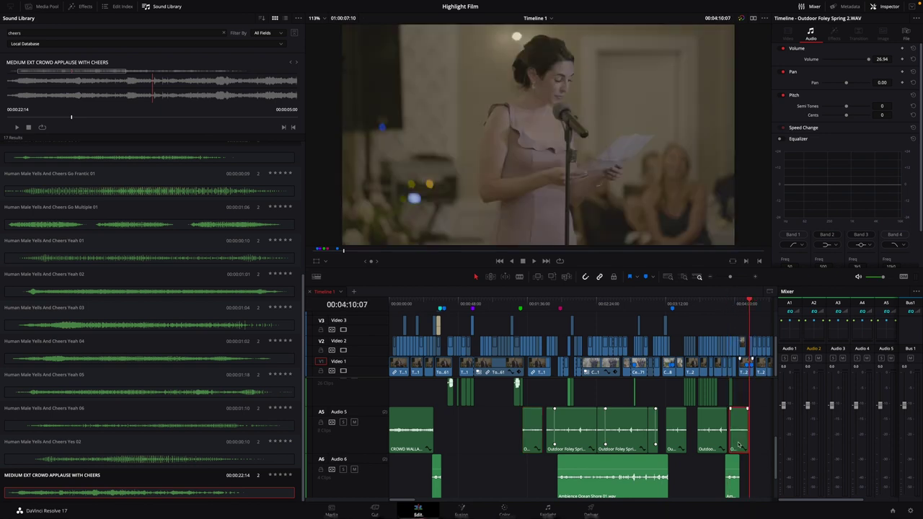
{"action": "left_click_drag", "start_coordinate": [737, 446], "coordinate": [755, 447]}
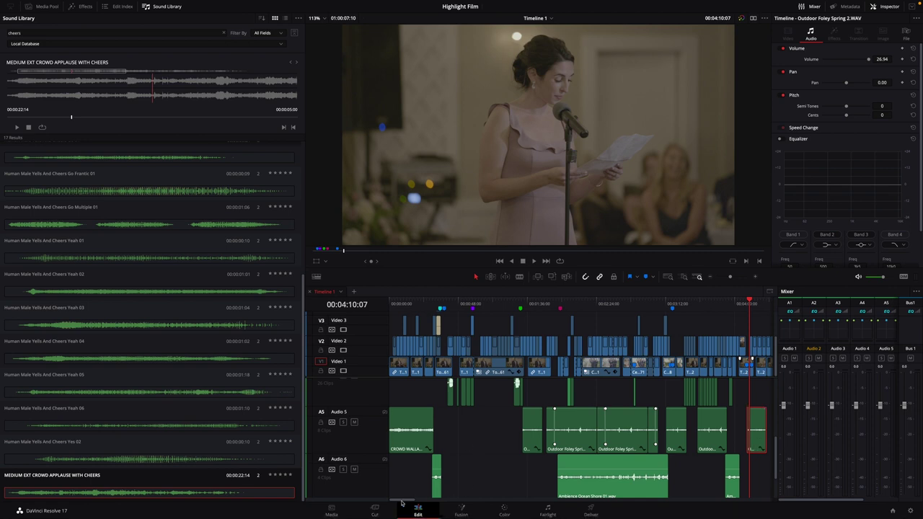
{"action": "left_click_drag", "start_coordinate": [402, 503], "coordinate": [414, 502]}
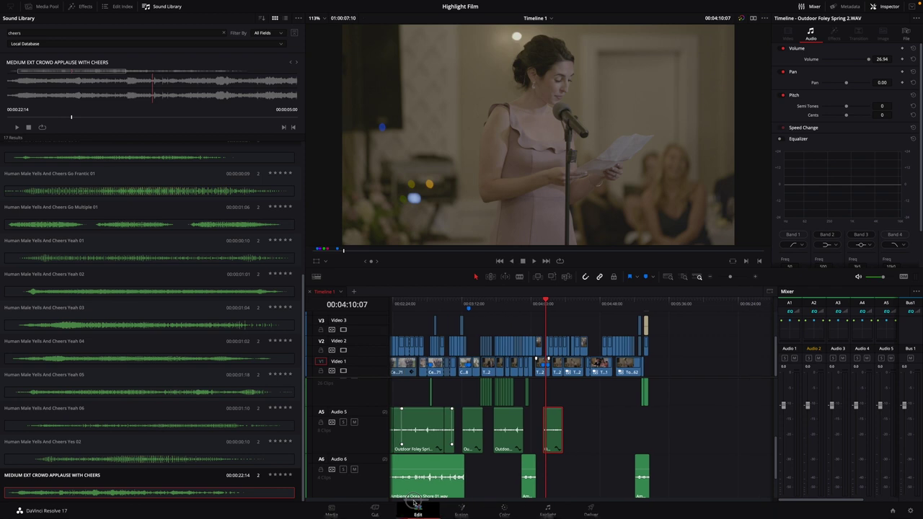
{"action": "left_click_drag", "start_coordinate": [555, 446], "coordinate": [646, 449]}
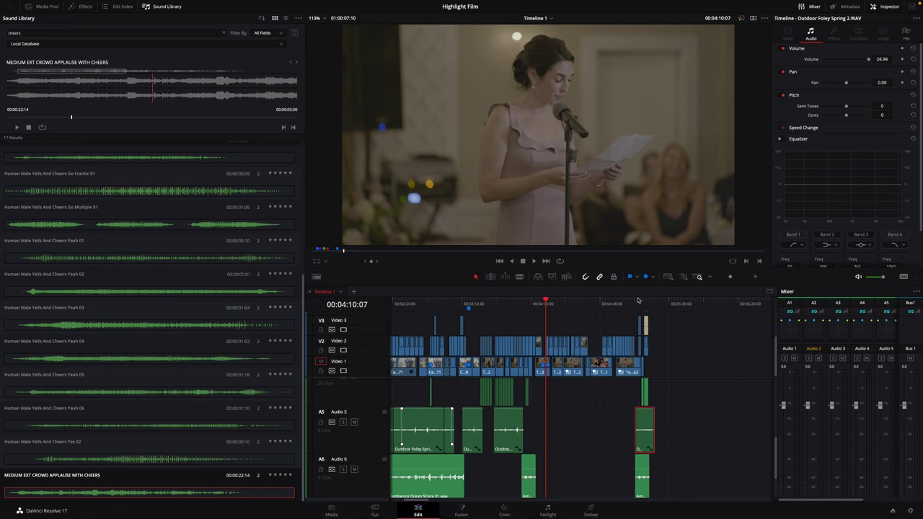
{"action": "left_click", "coordinate": [637, 300]}
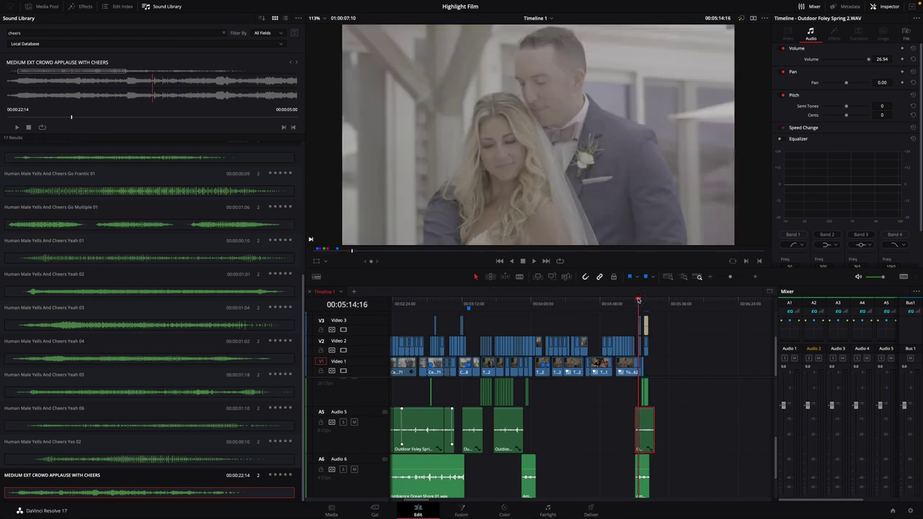
Step: Line up the Outdoor Foley Spring 2 clip's start with the ocean ambience and play the ending to check
{"action": "scroll", "coordinate": [637, 300], "scroll_direction": "up", "scroll_amount": 4}
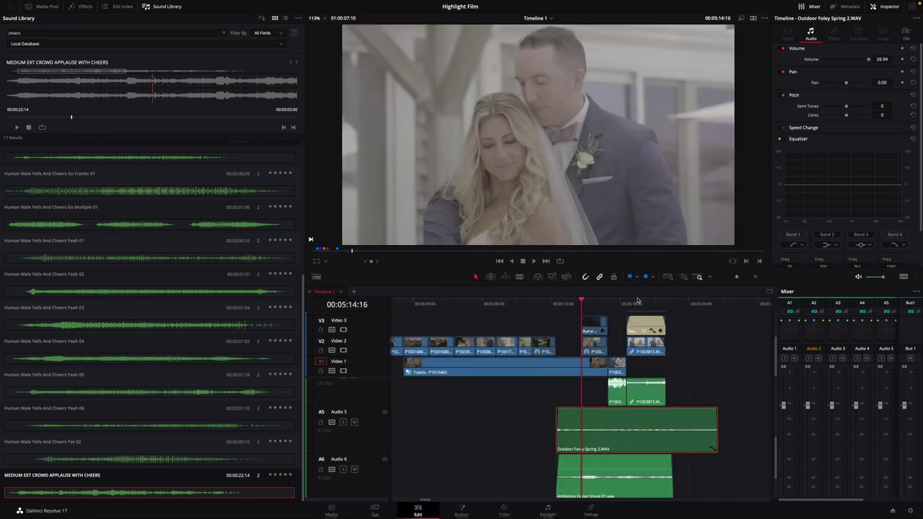
{"action": "left_click_drag", "start_coordinate": [573, 441], "coordinate": [585, 431]}
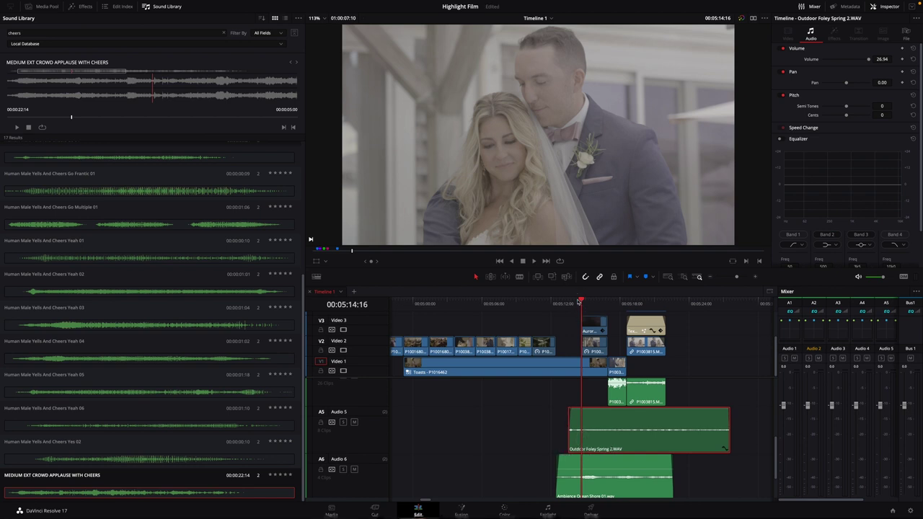
{"action": "left_click_drag", "start_coordinate": [579, 301], "coordinate": [576, 301]}
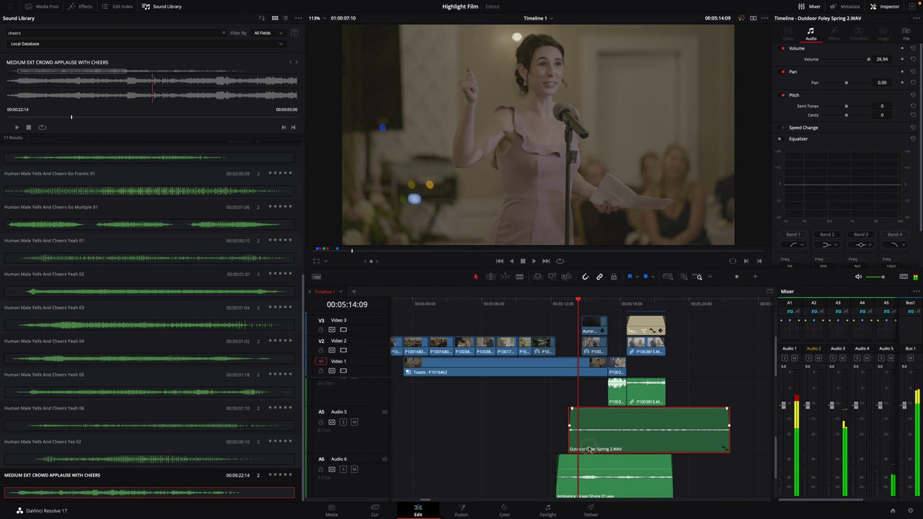
{"action": "left_click_drag", "start_coordinate": [589, 448], "coordinate": [606, 463]}
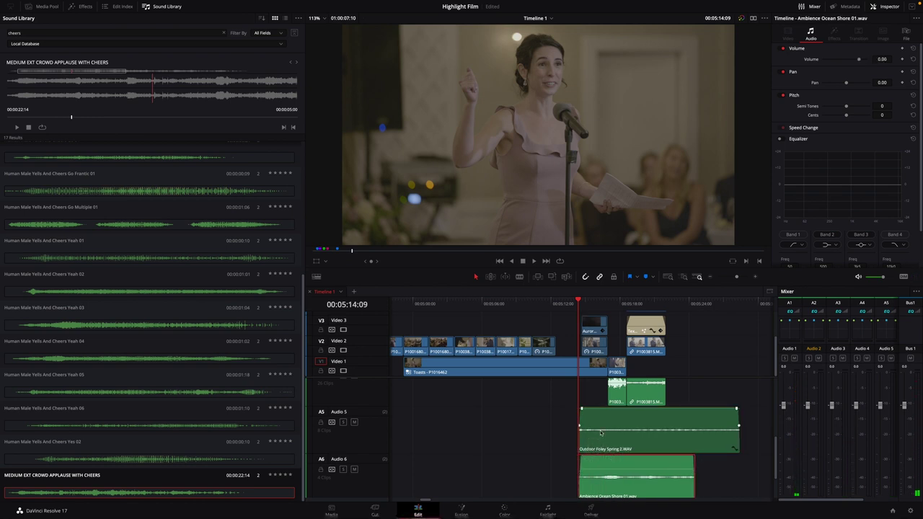
{"action": "key", "text": "space"}
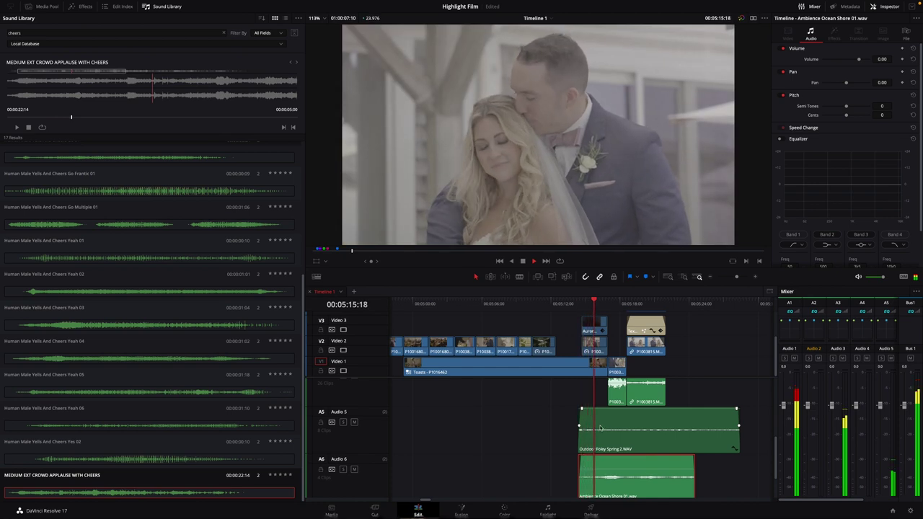
{"action": "scroll", "coordinate": [602, 426], "scroll_direction": "up", "scroll_amount": 1}
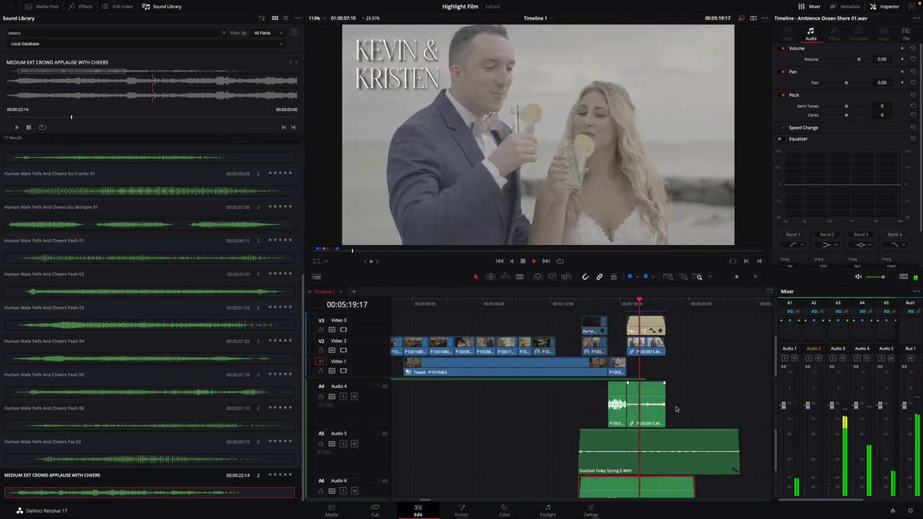
{"action": "key", "text": "space"}
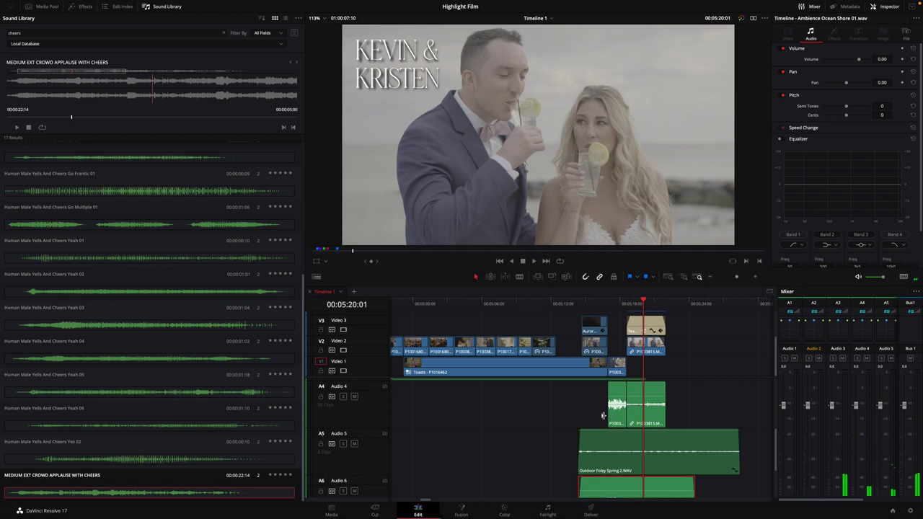
Step: Delete the left piece of the Audio 4 clip
{"action": "left_click", "coordinate": [599, 417]}
{"action": "left_click", "coordinate": [612, 418]}
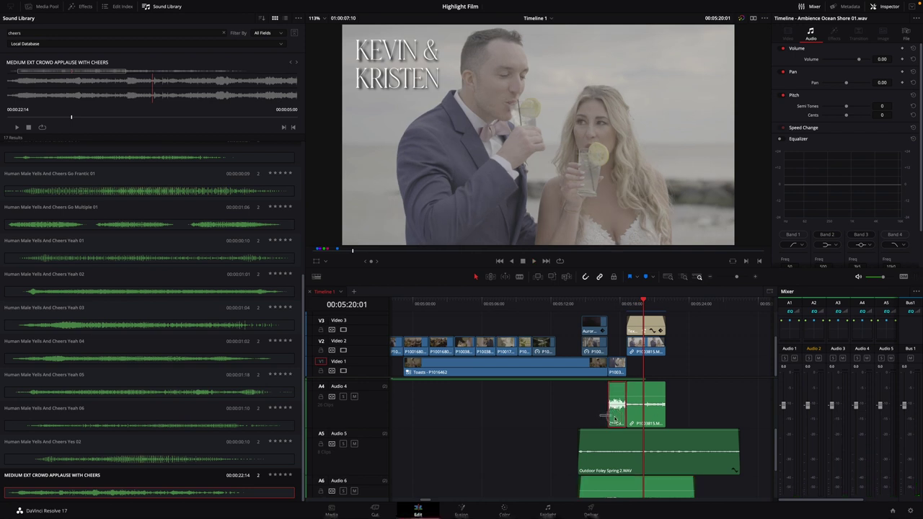
{"action": "key", "text": "Delete"}
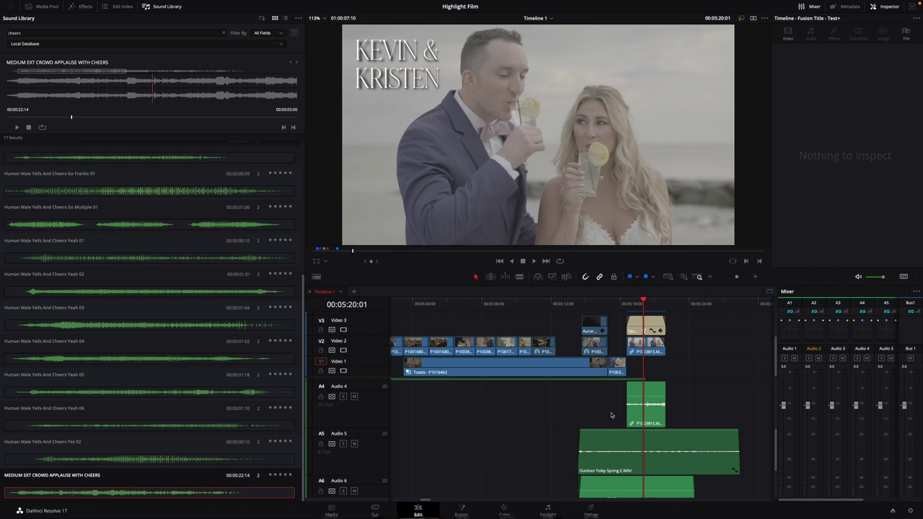
Step: Review the ending and shorten the end of the Audio 4 clip
{"action": "scroll", "coordinate": [622, 407], "scroll_direction": "up", "scroll_amount": 2}
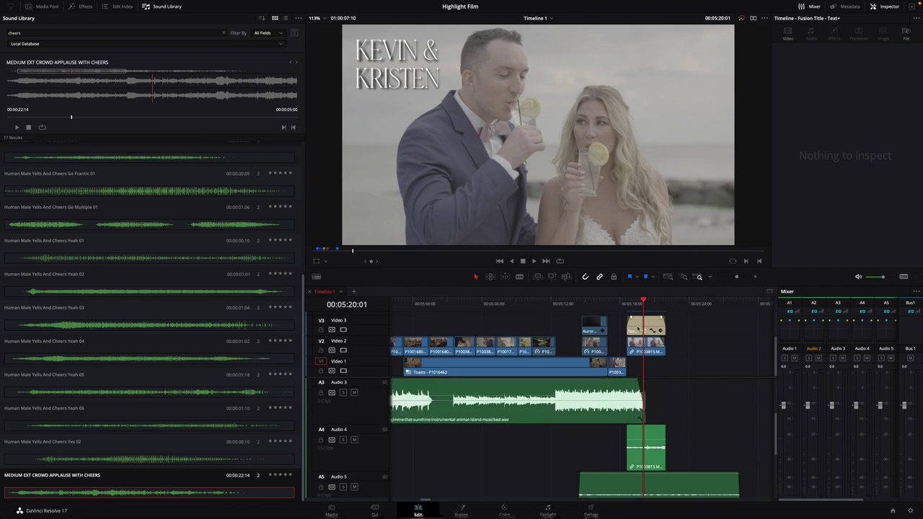
{"action": "key", "text": "j"}
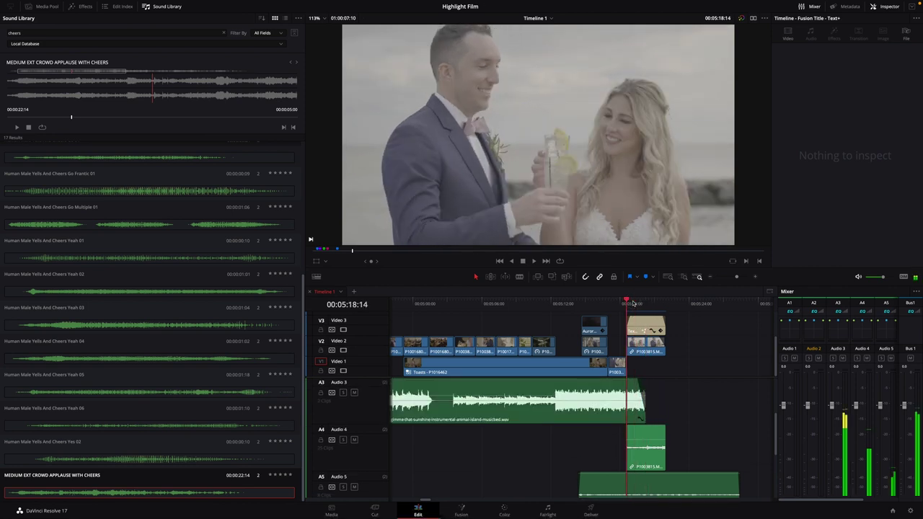
{"action": "key", "text": "l"}
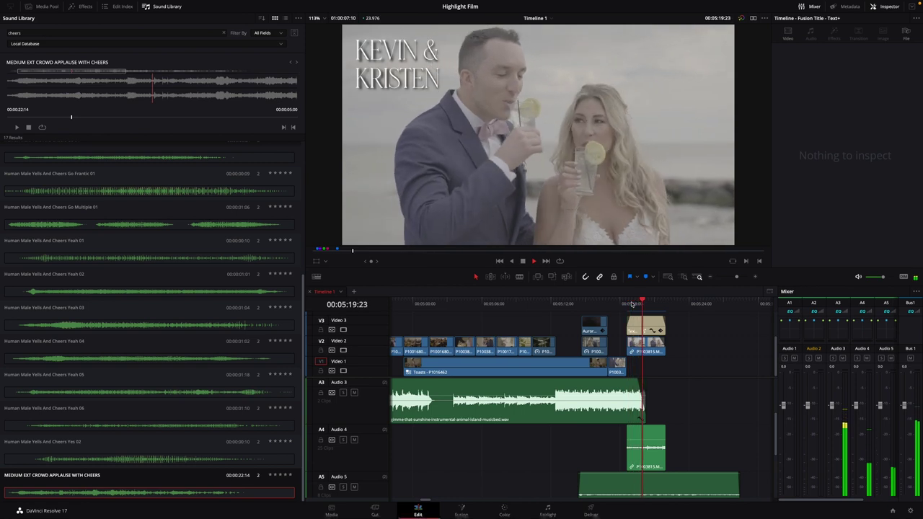
{"action": "key", "text": "k"}
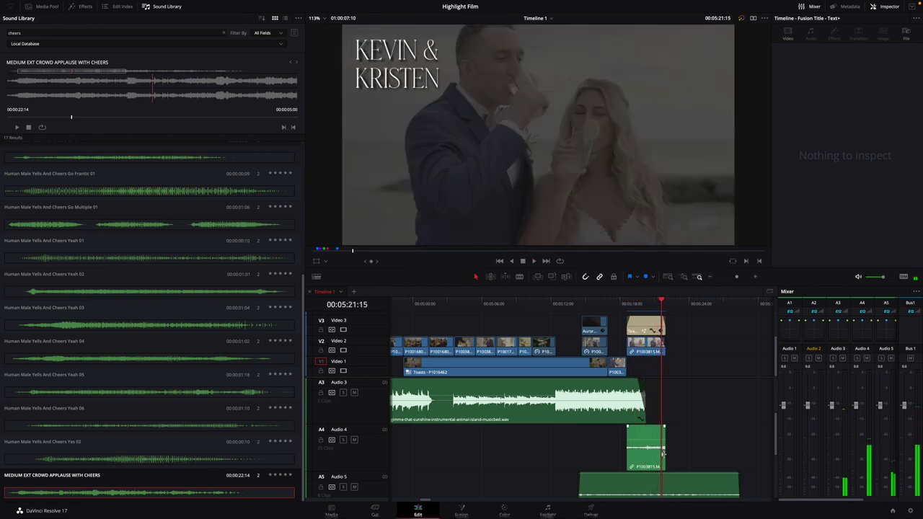
{"action": "left_click_drag", "start_coordinate": [664, 454], "coordinate": [640, 455]}
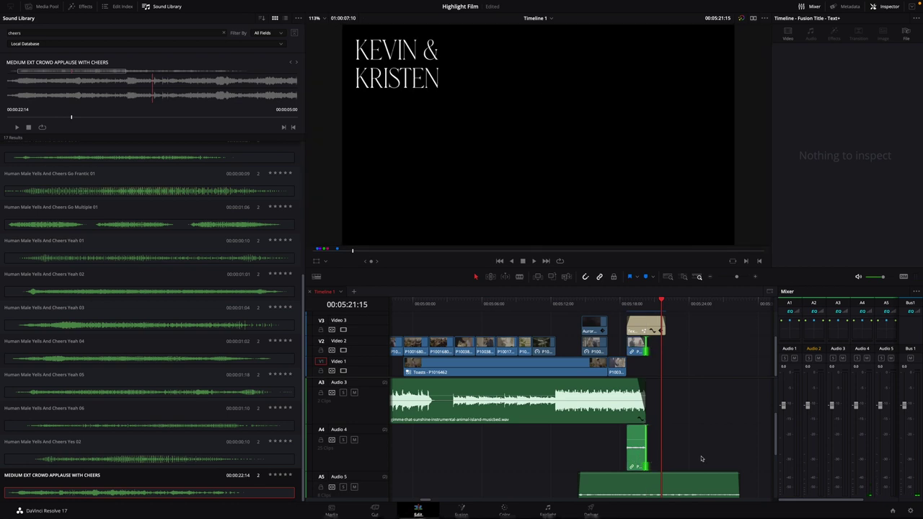
{"action": "key", "text": "ctrl+z"}
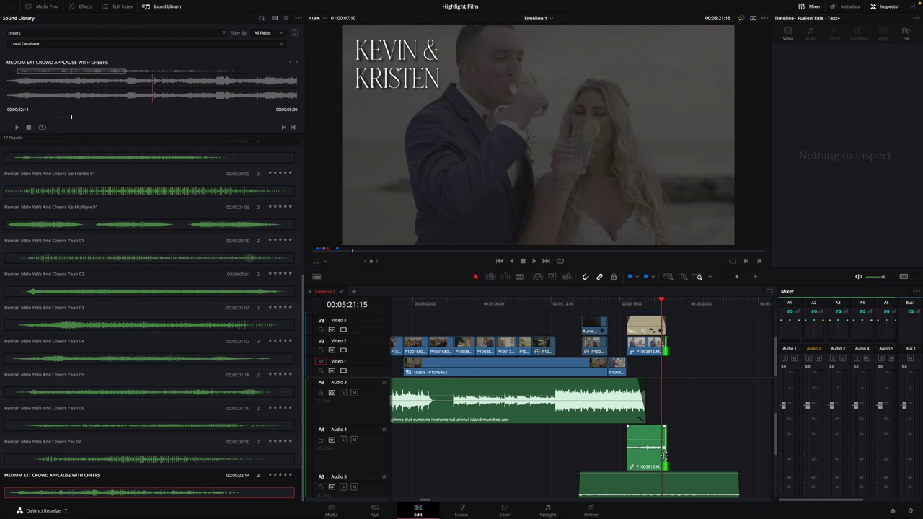
{"action": "left_click_drag", "start_coordinate": [662, 453], "coordinate": [654, 432]}
Step: Trim the Outdoor Foley Spring 2 and Ambience Ocean Shore 01 clips to end at 05:22:00
{"action": "scroll", "coordinate": [656, 432], "scroll_direction": "down", "scroll_amount": 2}
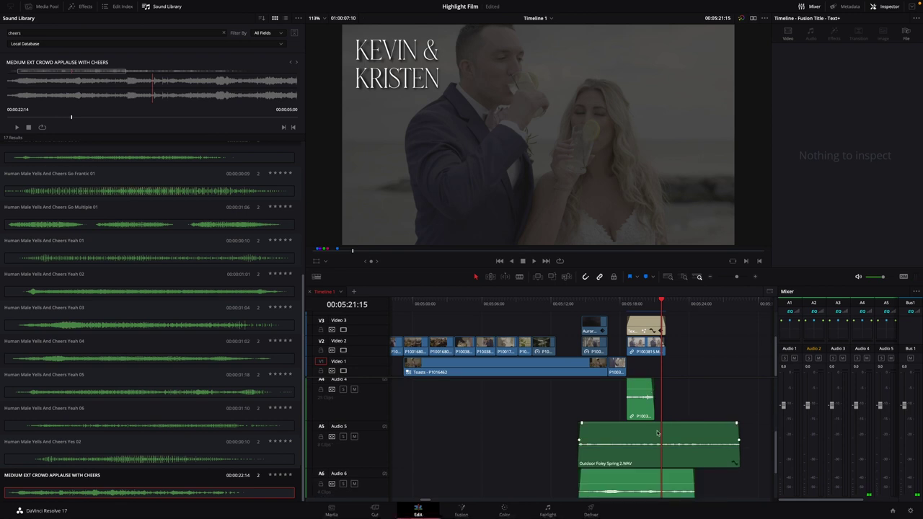
{"action": "left_click", "coordinate": [666, 302]}
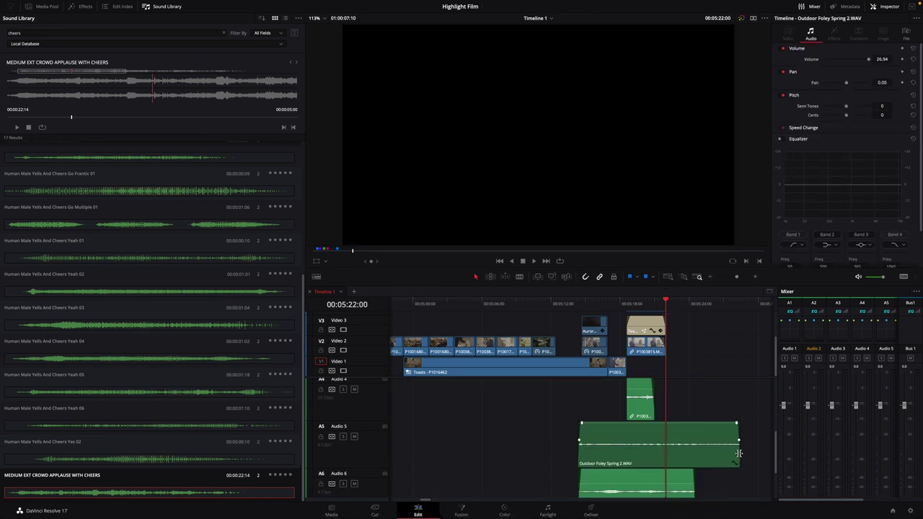
{"action": "left_click_drag", "start_coordinate": [739, 453], "coordinate": [664, 452]}
{"action": "left_click", "coordinate": [688, 480]}
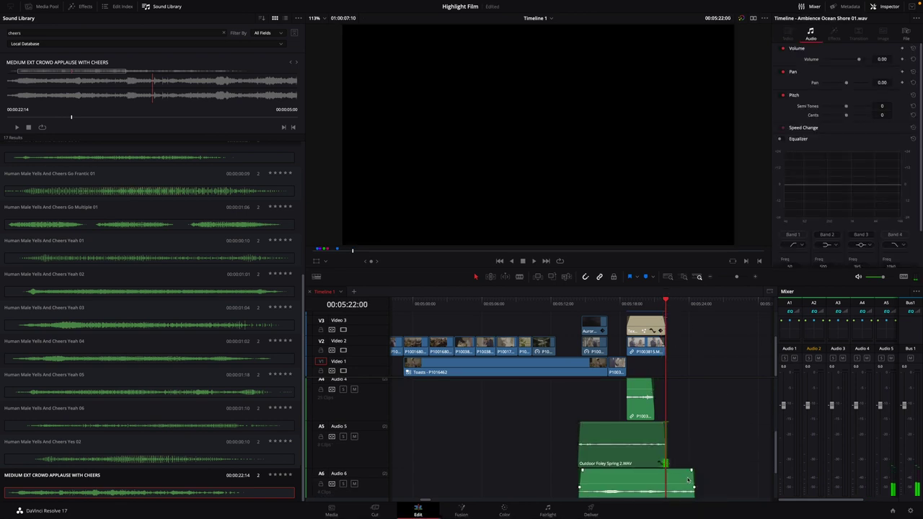
{"action": "left_click_drag", "start_coordinate": [693, 480], "coordinate": [665, 480]}
Step: Play the ending from 05:18:14 to hear the trimmed ambience beds
{"action": "left_click", "coordinate": [625, 302]}
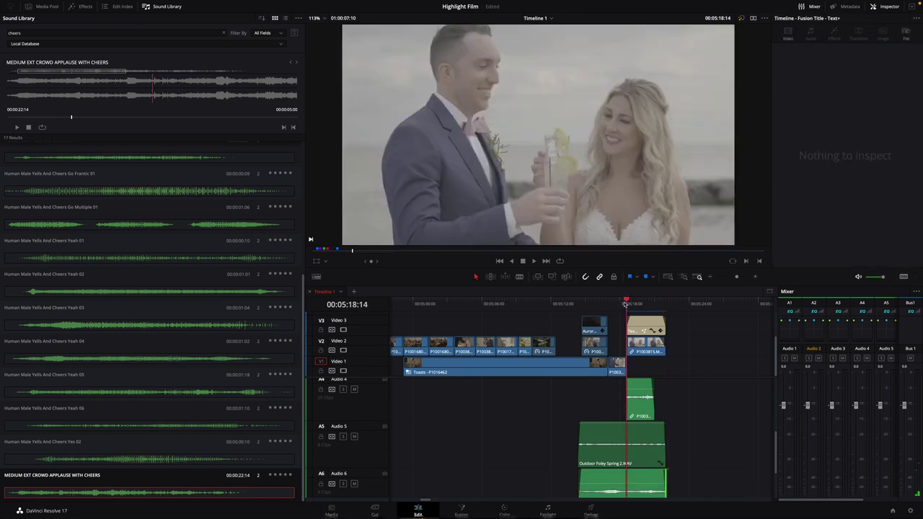
{"action": "key", "text": "space"}
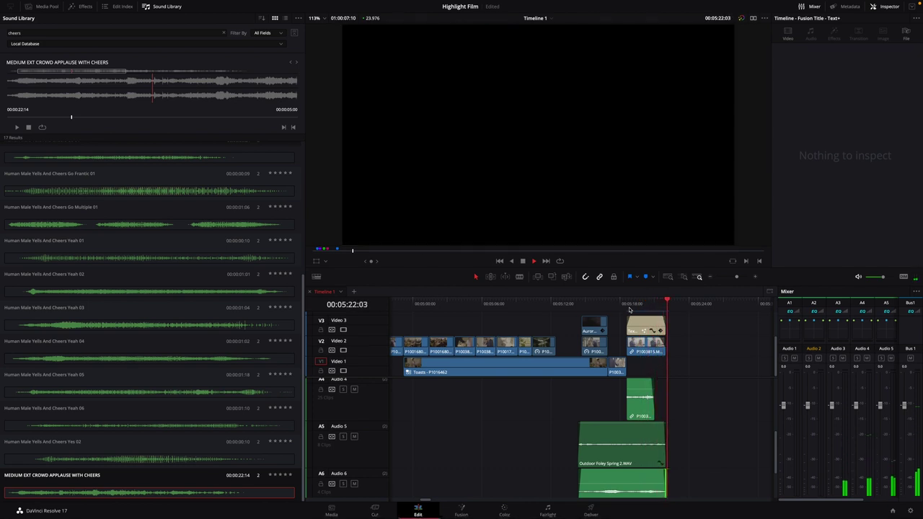
{"action": "left_click", "coordinate": [628, 302]}
{"action": "key", "text": "space"}
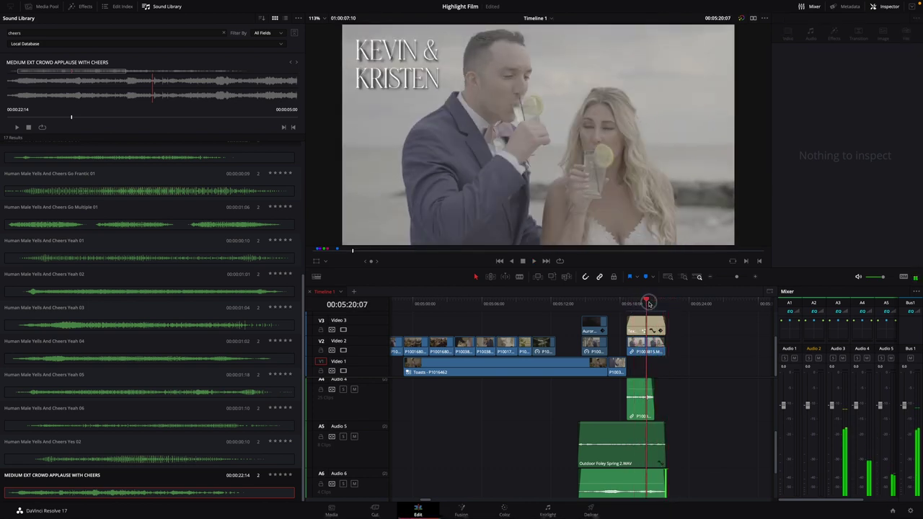
{"action": "left_click", "coordinate": [627, 302]}
{"action": "key", "text": "space"}
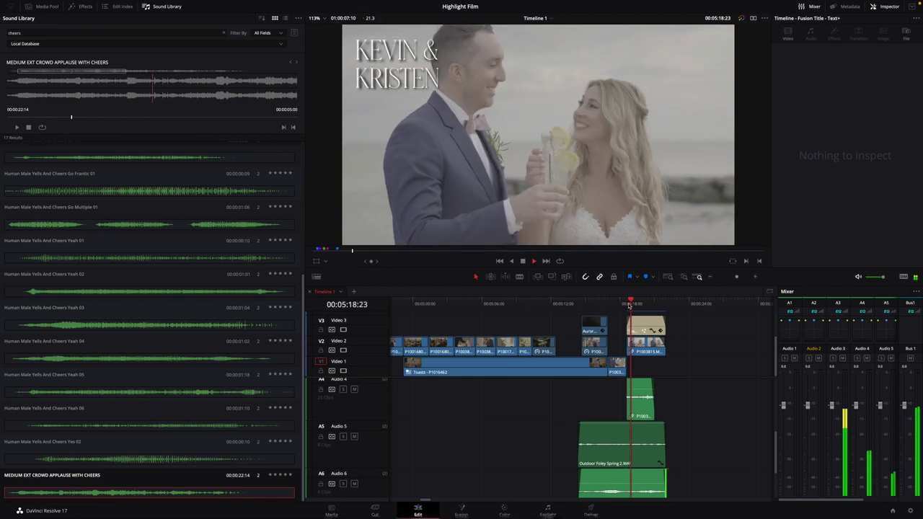
Step: Search the Sound Library for 'clink' in place of 'cheers'
{"action": "left_click", "coordinate": [92, 31]}
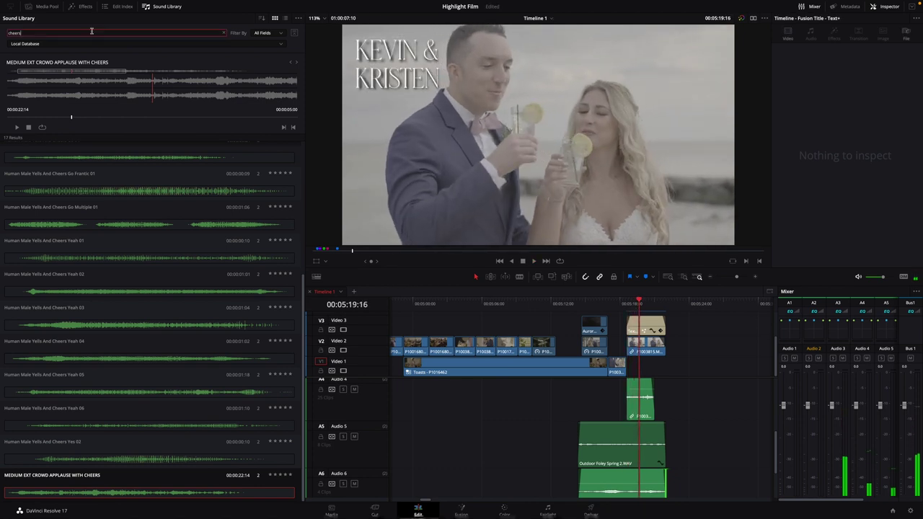
{"action": "double_click", "coordinate": [34, 33]}
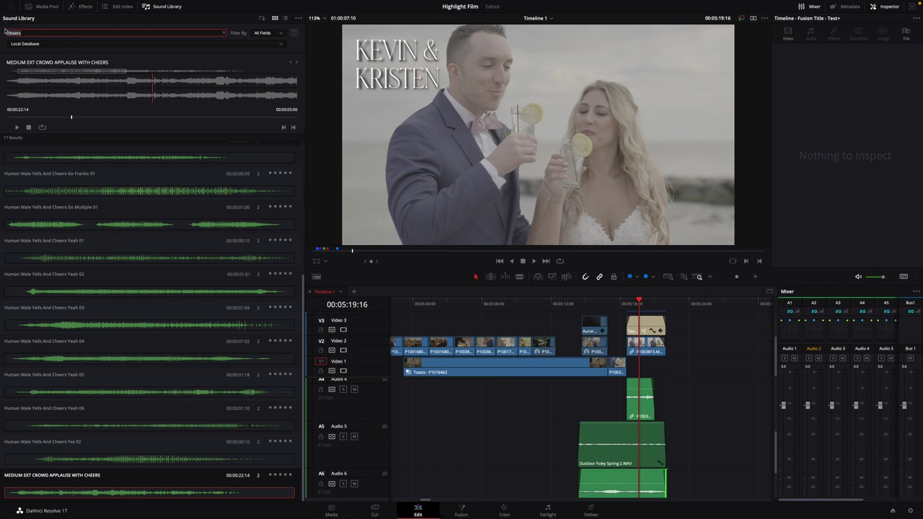
{"action": "type", "text": "clink"}
{"action": "key", "text": "Return"}
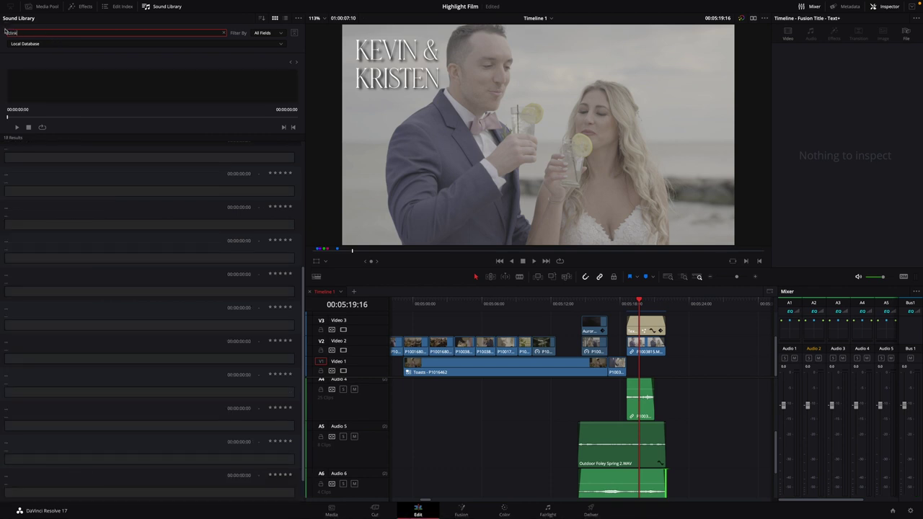
Step: Preview the clink results, ending on Household Glass Clink Two Glasses 05
{"action": "left_click", "coordinate": [19, 193]}
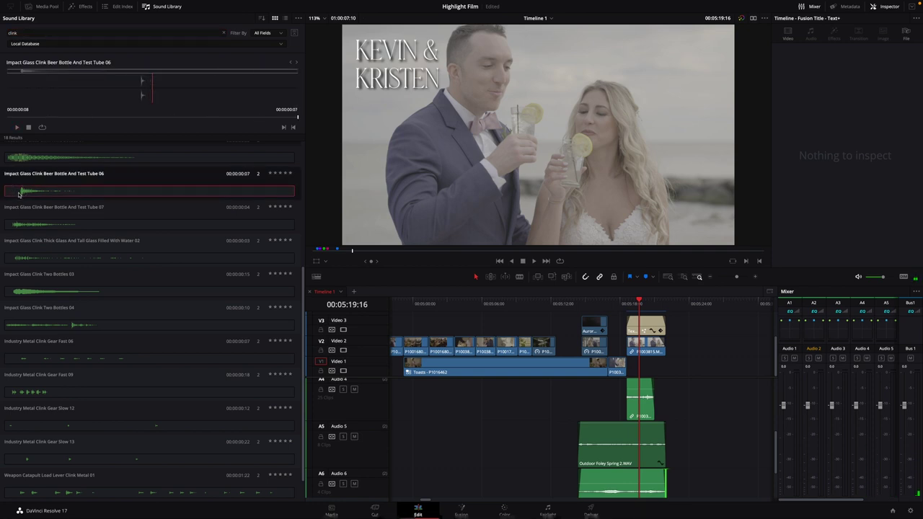
{"action": "key", "text": "Up"}
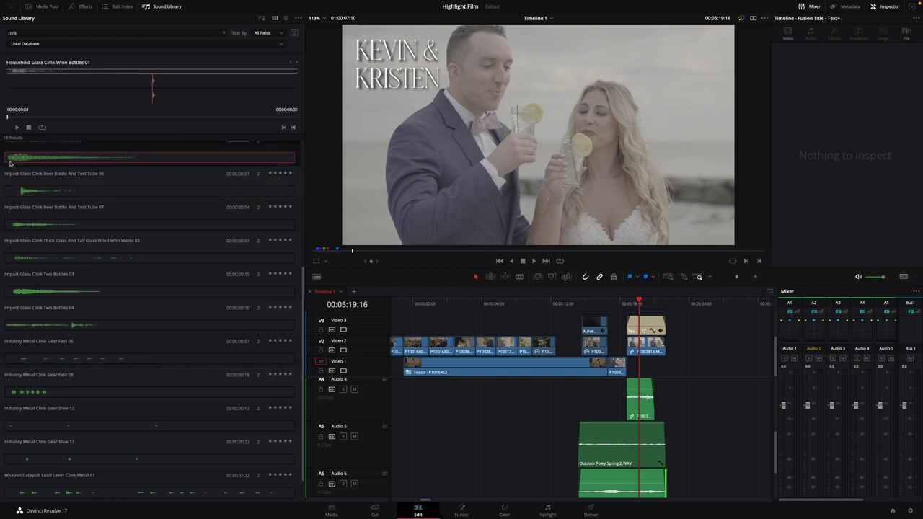
{"action": "scroll", "coordinate": [9, 177], "scroll_direction": "up", "scroll_amount": 3}
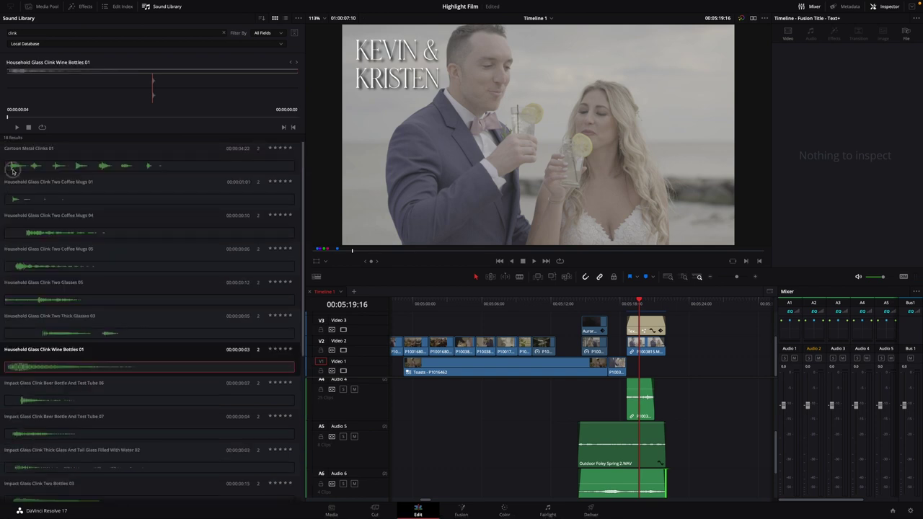
{"action": "left_click", "coordinate": [13, 170]}
{"action": "left_click", "coordinate": [16, 199]}
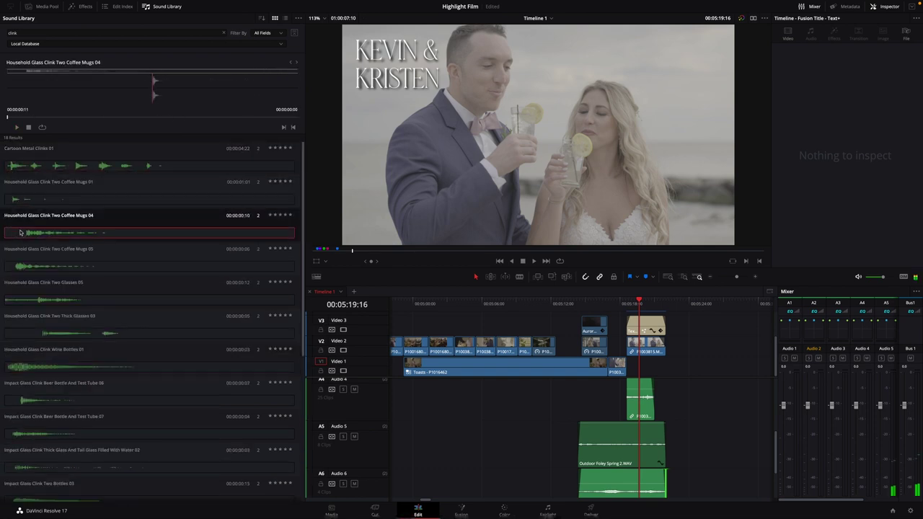
{"action": "left_click", "coordinate": [20, 229]}
{"action": "left_click", "coordinate": [21, 265]}
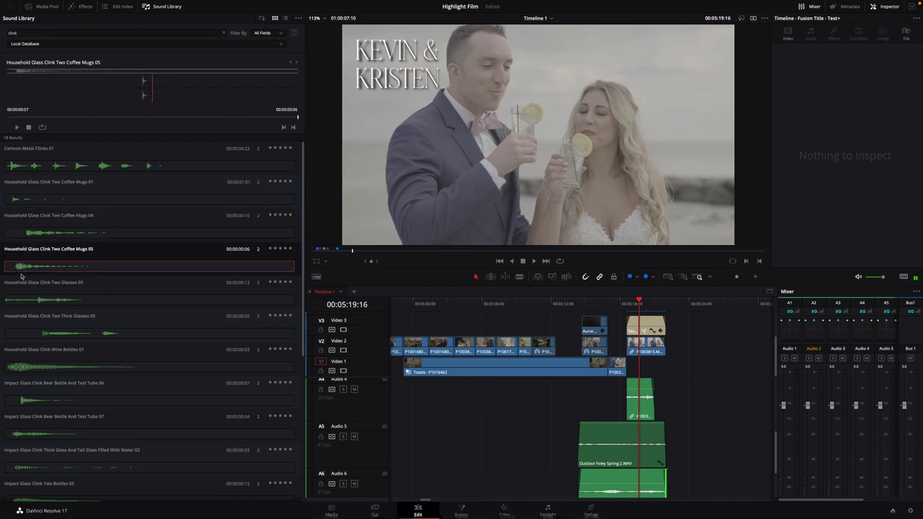
{"action": "left_click", "coordinate": [19, 300]}
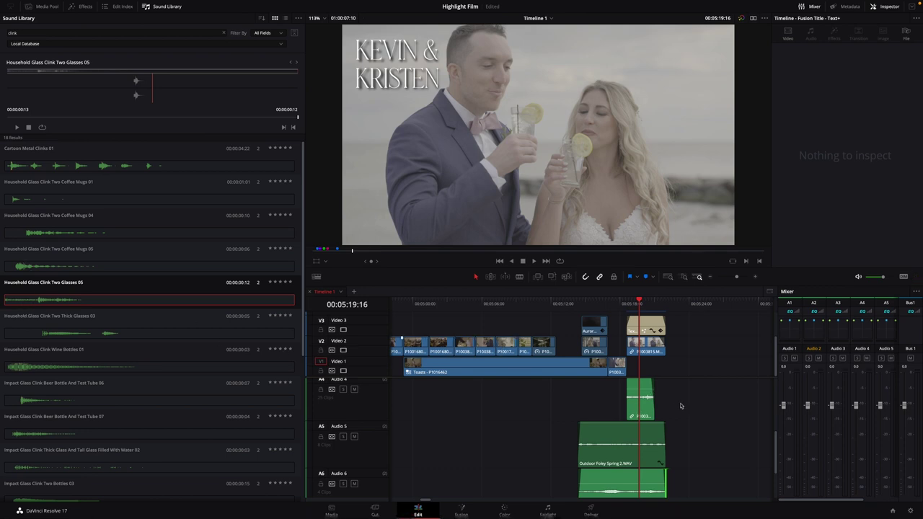
Step: Replace the old Audio 4 clip with Household Glass Clink Two Glasses 05
{"action": "left_click", "coordinate": [644, 405]}
{"action": "key", "text": "Delete"}
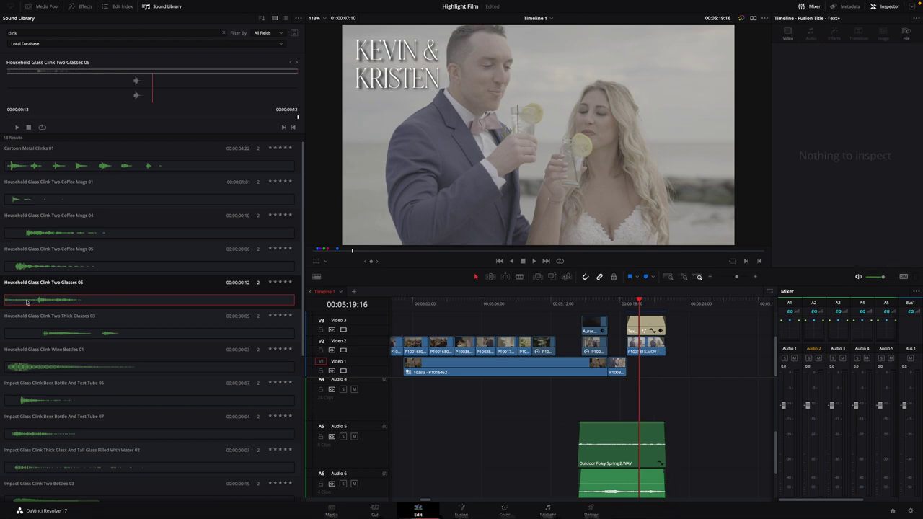
{"action": "left_click_drag", "start_coordinate": [27, 302], "coordinate": [635, 403]}
Step: Find the glasses-touch frame at 05:18:18 and slide the clink clip toward it
{"action": "key", "text": "Left"}
{"action": "key", "text": "Left"}
{"action": "key", "text": "Left"}
{"action": "key", "text": "Left"}
{"action": "key", "text": "Left"}
{"action": "key", "text": "Left"}
{"action": "key", "text": "Left"}
{"action": "key", "text": "Left"}
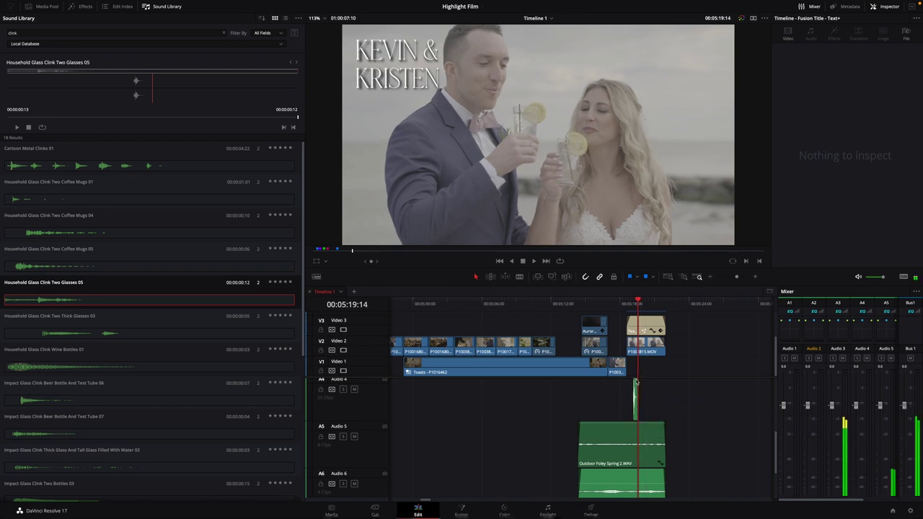
{"action": "key", "text": "Left"}
{"action": "key", "text": "Left"}
{"action": "key", "text": "Left"}
{"action": "key", "text": "Left"}
{"action": "key", "text": "Left"}
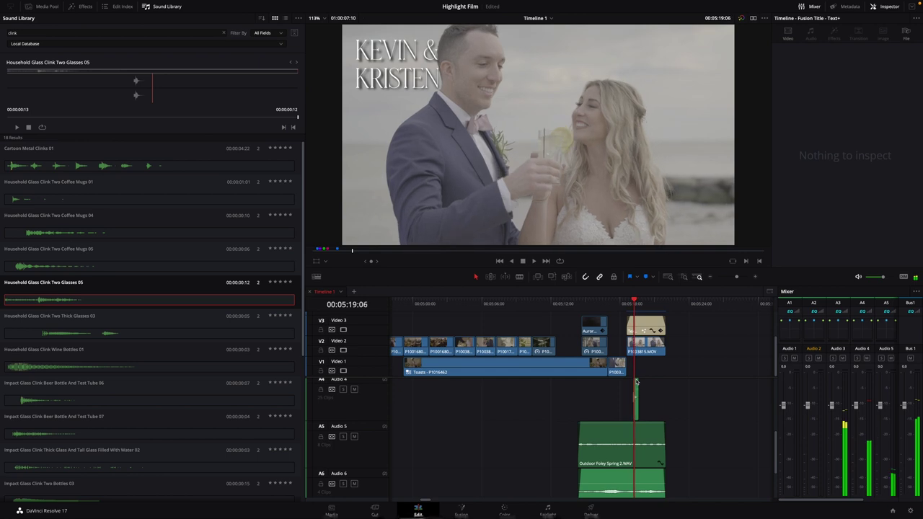
{"action": "key", "text": "Left"}
{"action": "key", "text": "Left"}
{"action": "key", "text": "Left"}
{"action": "key", "text": "Left"}
{"action": "key", "text": "Left"}
{"action": "key", "text": "Left"}
{"action": "key", "text": "Left"}
{"action": "key", "text": "Left"}
{"action": "key", "text": "Left"}
{"action": "key", "text": "Left"}
{"action": "key", "text": "Left"}
{"action": "key", "text": "Left"}
{"action": "key", "text": "Left"}
{"action": "key", "text": "Left"}
{"action": "key", "text": "Left"}
{"action": "key", "text": "Left"}
{"action": "key", "text": "Left"}
{"action": "key", "text": "Left"}
{"action": "key", "text": "Left"}
{"action": "key", "text": "Left"}
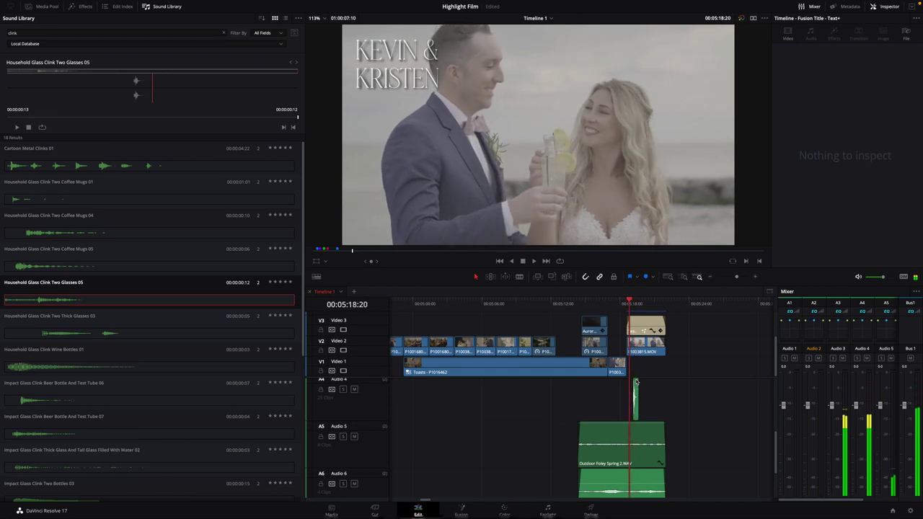
{"action": "key", "text": "Right"}
{"action": "key", "text": "Right"}
{"action": "key", "text": "Right"}
{"action": "key", "text": "Right"}
{"action": "key", "text": "Right"}
{"action": "key", "text": "Right"}
{"action": "key", "text": "Right"}
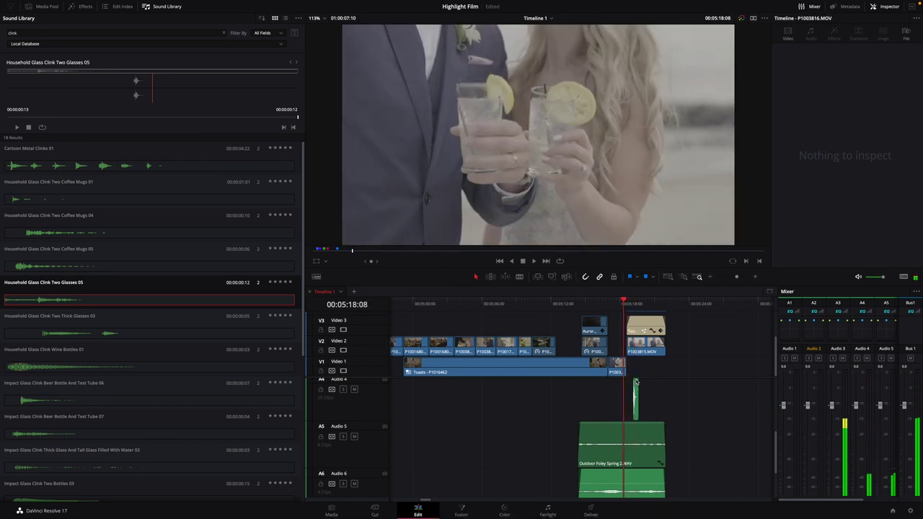
{"action": "key", "text": "Right"}
{"action": "key", "text": "Right"}
{"action": "key", "text": "Right"}
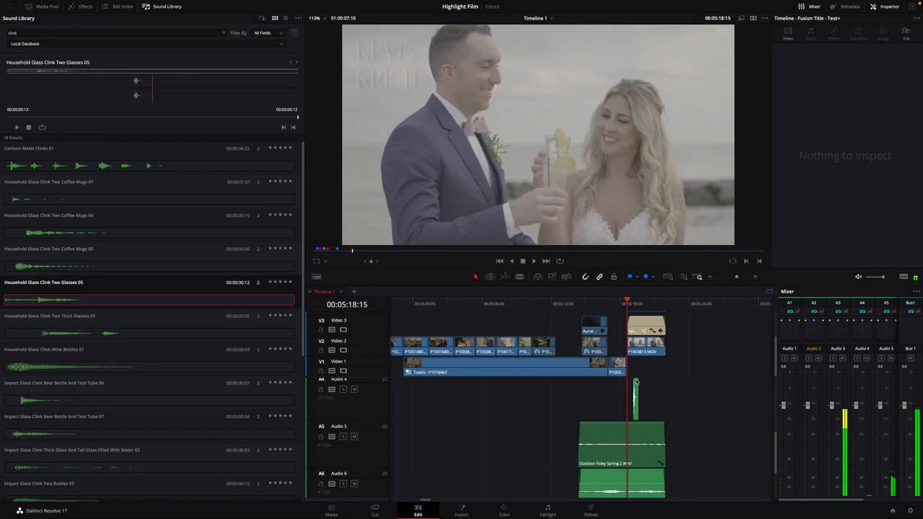
{"action": "key", "text": "Right"}
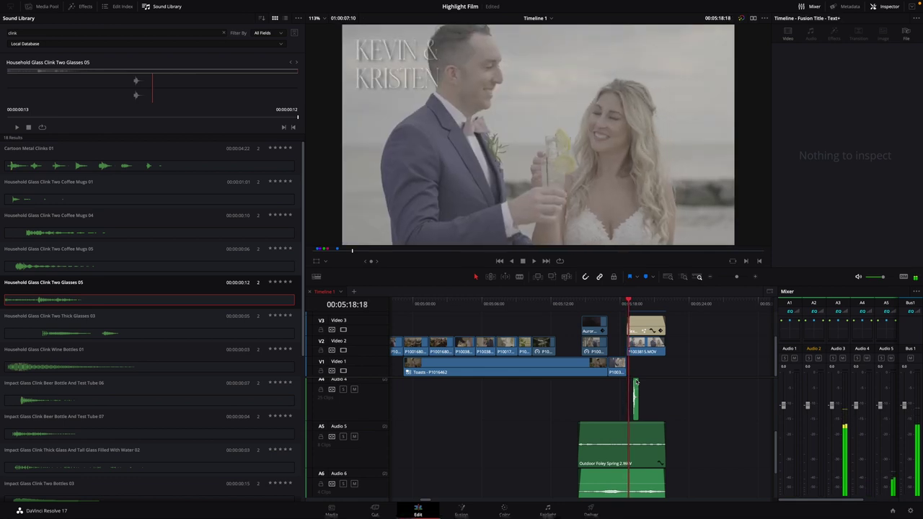
{"action": "key", "text": "Left"}
{"action": "key", "text": "Right"}
{"action": "left_click_drag", "start_coordinate": [635, 382], "coordinate": [634, 411]}
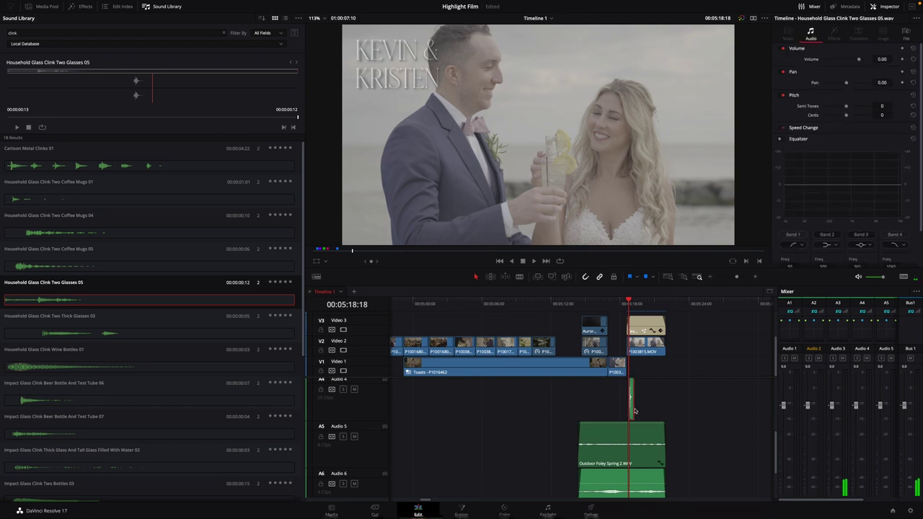
Step: Nudge the Audio 4 clink clip frame by frame, removing a stray marker, so its peak hits 05:18:18
{"action": "scroll", "coordinate": [634, 411], "scroll_direction": "up", "scroll_amount": 5}
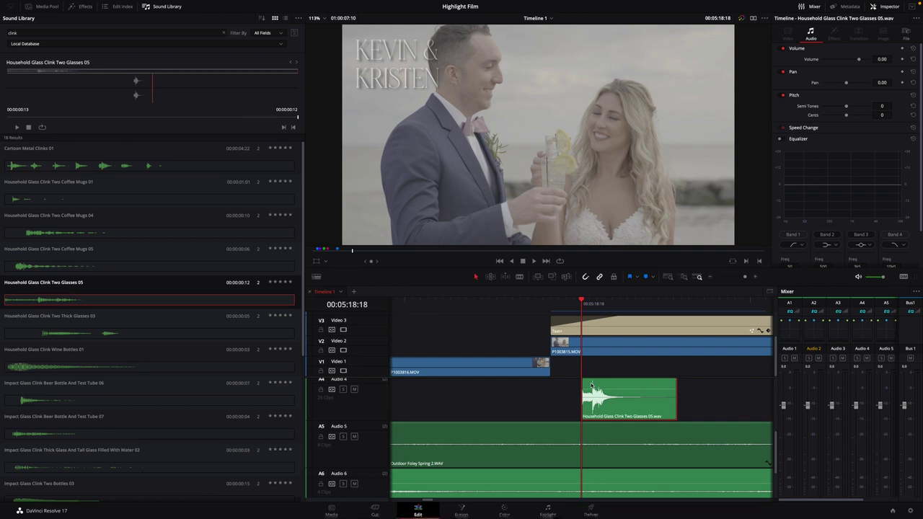
{"action": "key", "text": "comma"}
{"action": "key", "text": "comma"}
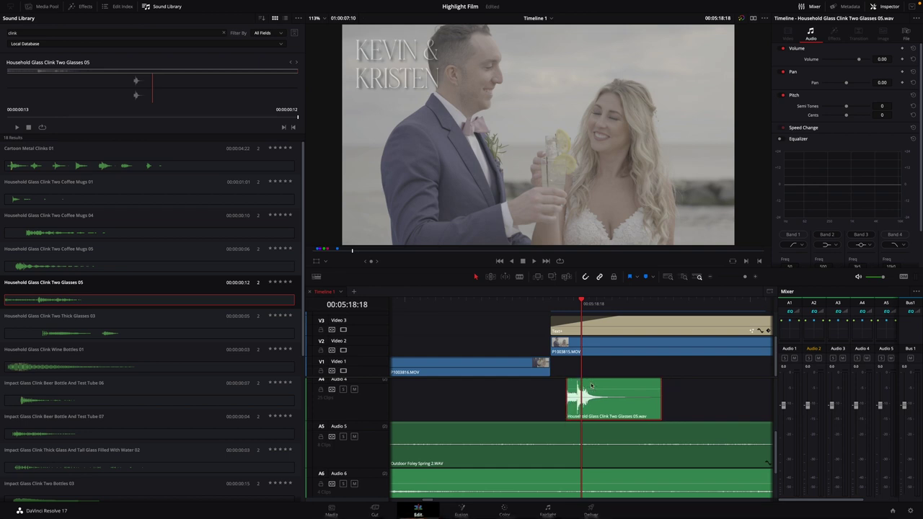
{"action": "key", "text": "period"}
{"action": "key", "text": "period"}
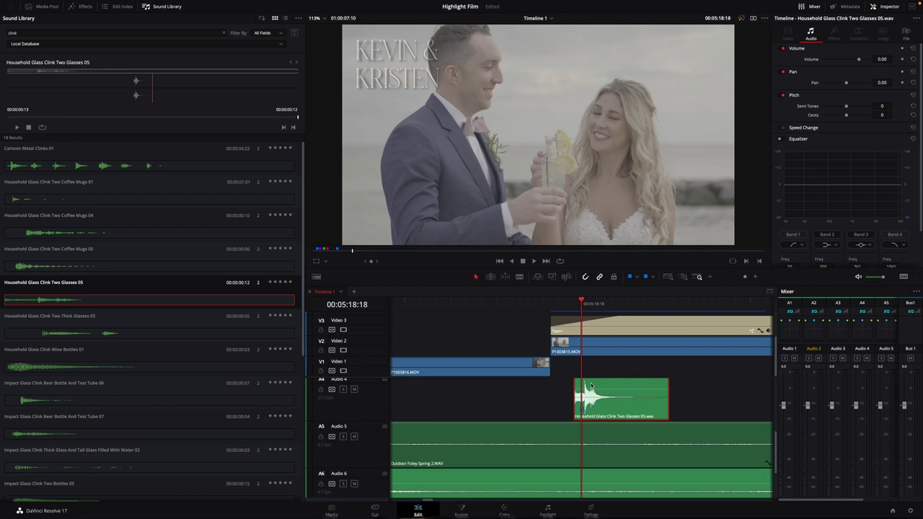
{"action": "key", "text": "ctrl+m"}
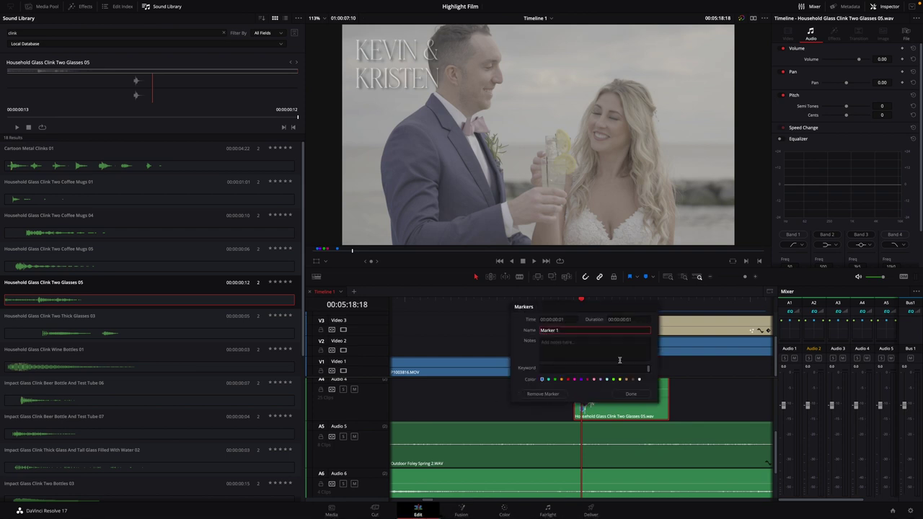
{"action": "left_click", "coordinate": [541, 394]}
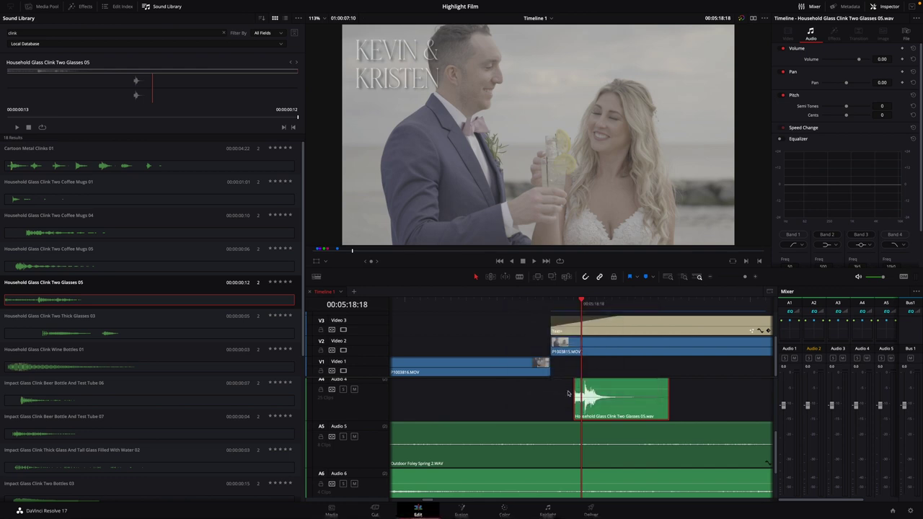
{"action": "left_click_drag", "start_coordinate": [574, 394], "coordinate": [574, 394]}
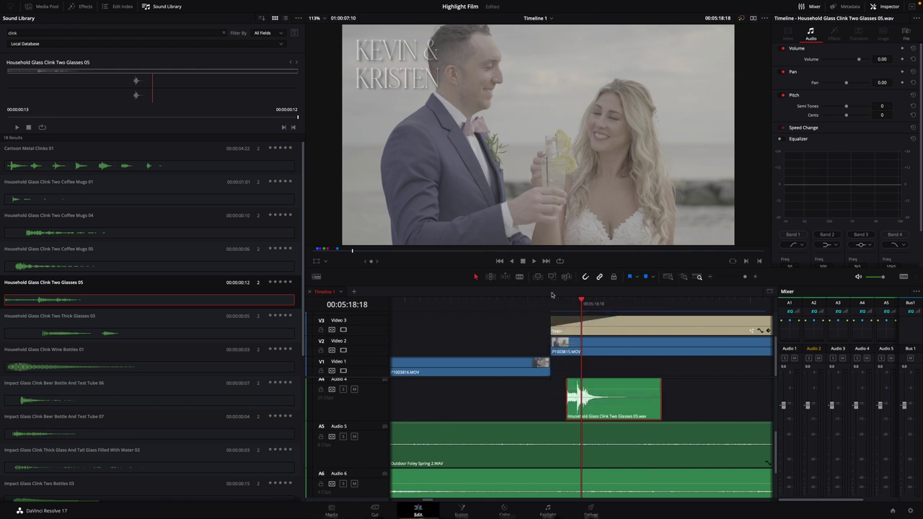
{"action": "left_click", "coordinate": [488, 301]}
Step: Lower the clink clip's volume to -5.10 dB, then -7.28 dB, replaying after each change
{"action": "key", "text": "space"}
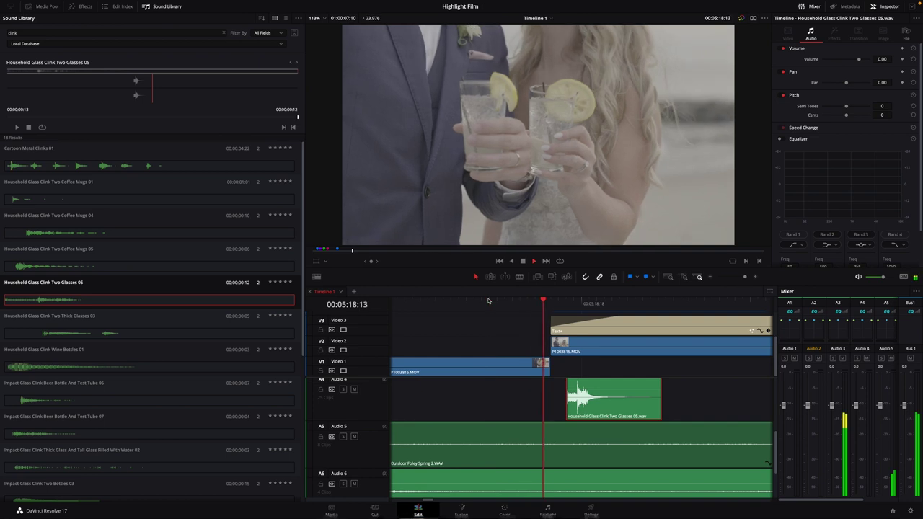
{"action": "key", "text": "space"}
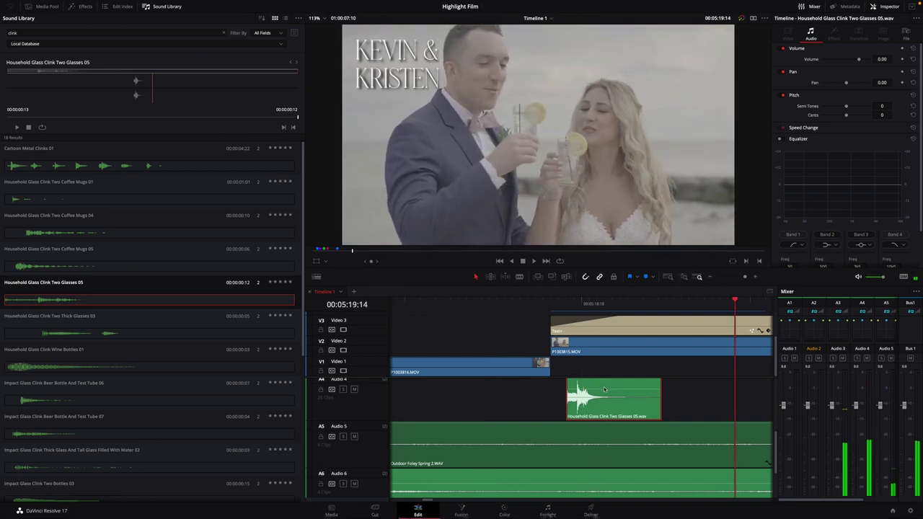
{"action": "left_click_drag", "start_coordinate": [604, 389], "coordinate": [603, 395]}
{"action": "left_click", "coordinate": [515, 310]}
{"action": "key", "text": "space"}
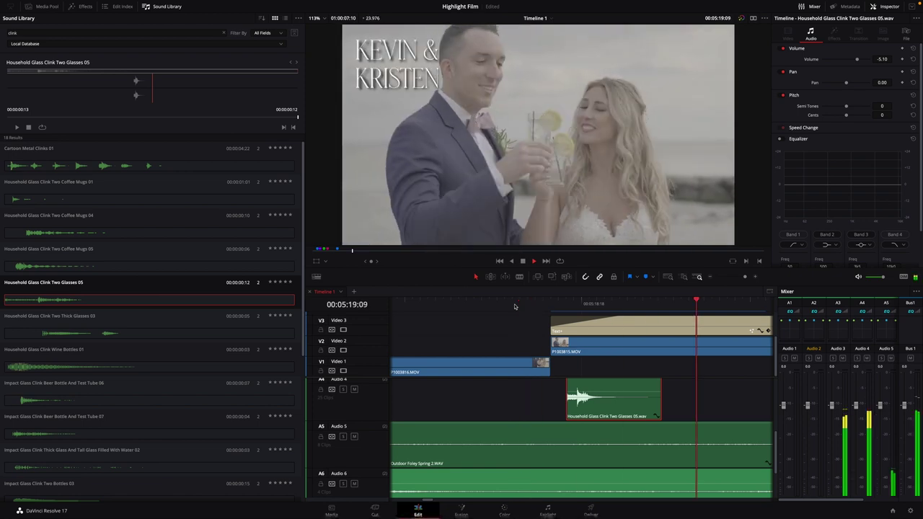
{"action": "key", "text": "space"}
{"action": "left_click_drag", "start_coordinate": [604, 395], "coordinate": [603, 398]}
{"action": "left_click", "coordinate": [490, 304]}
{"action": "key", "text": "space"}
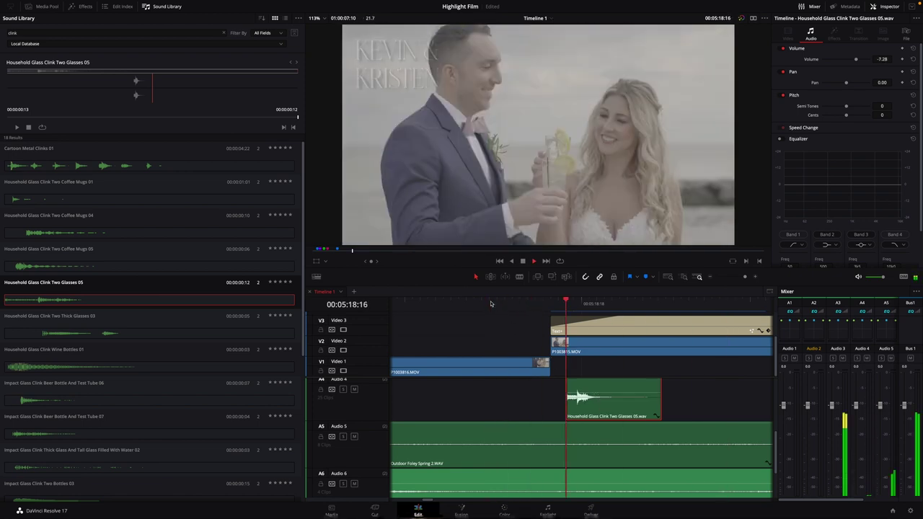
{"action": "key", "text": "space"}
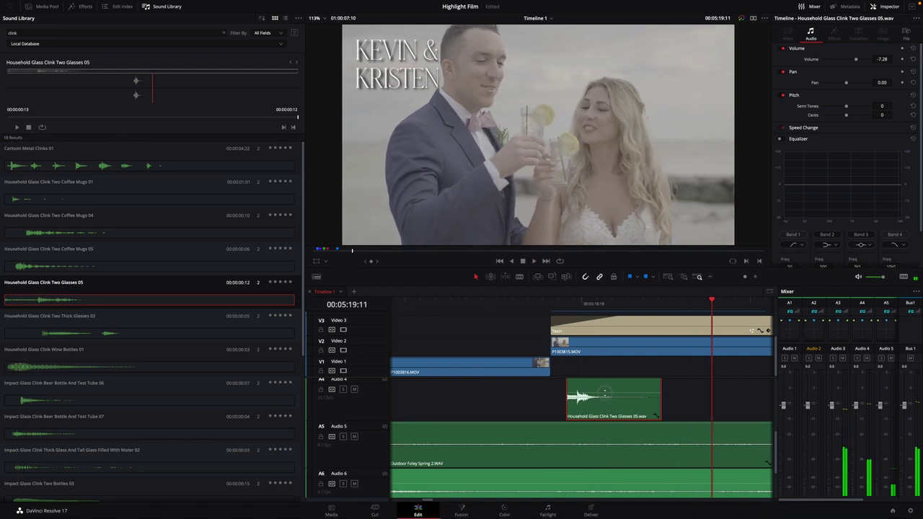
Step: Pull the clink volume down further to -16.02 dB, replaying to check the level
{"action": "left_click_drag", "start_coordinate": [604, 394], "coordinate": [604, 397]}
{"action": "left_click", "coordinate": [520, 302]}
{"action": "key", "text": "space"}
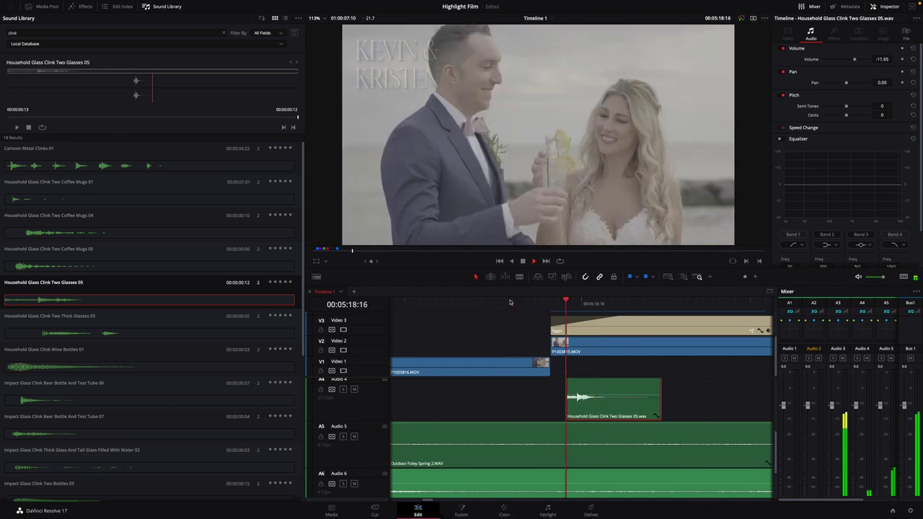
{"action": "key", "text": "space"}
{"action": "left_click_drag", "start_coordinate": [606, 396], "coordinate": [607, 397]}
{"action": "left_click", "coordinate": [498, 302]}
{"action": "key", "text": "space"}
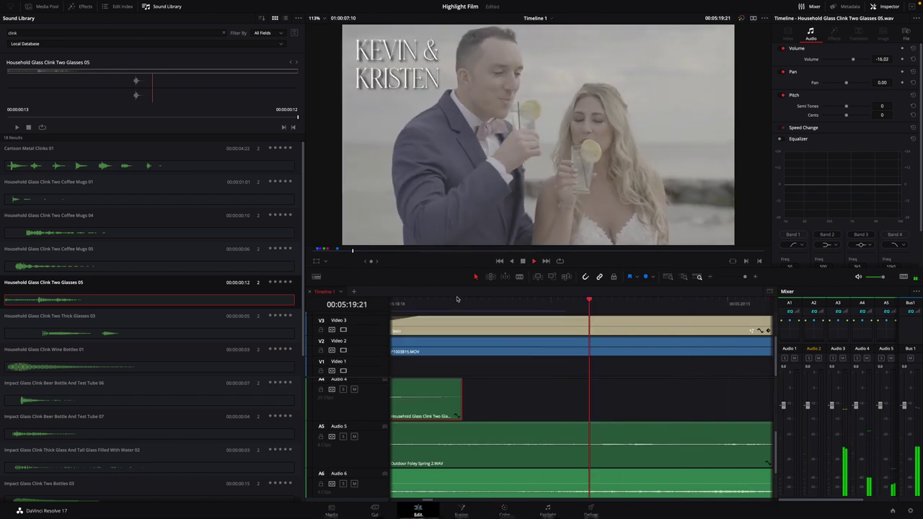
{"action": "key", "text": "space"}
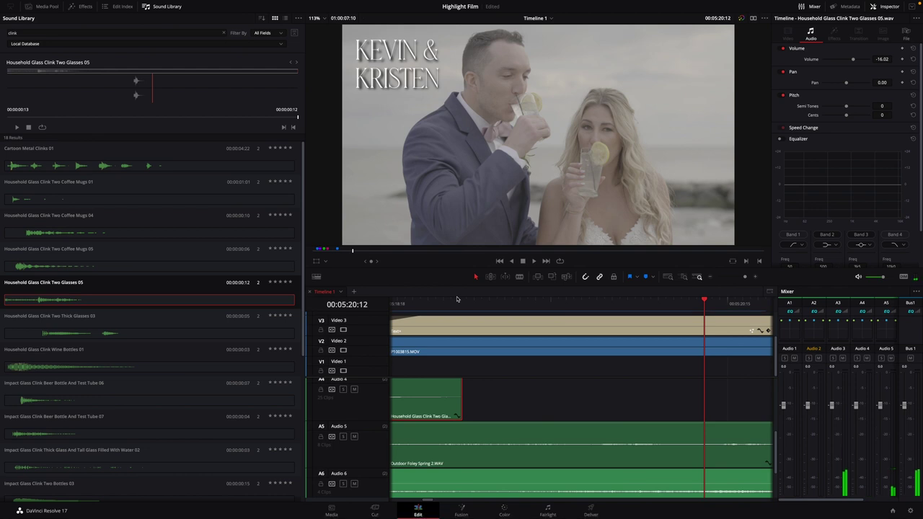
{"action": "key", "text": "ctrl+minus"}
{"action": "key", "text": "ctrl+minus"}
{"action": "key", "text": "ctrl+minus"}
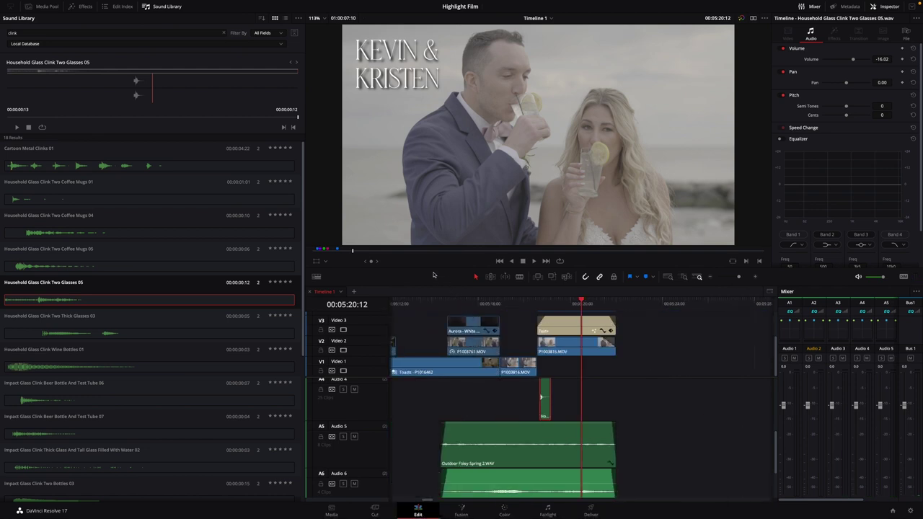
Step: Replay the toast section forward and backward from 00:05:15:05 to review the glass clink
{"action": "left_click", "coordinate": [462, 302]}
{"action": "key", "text": "space"}
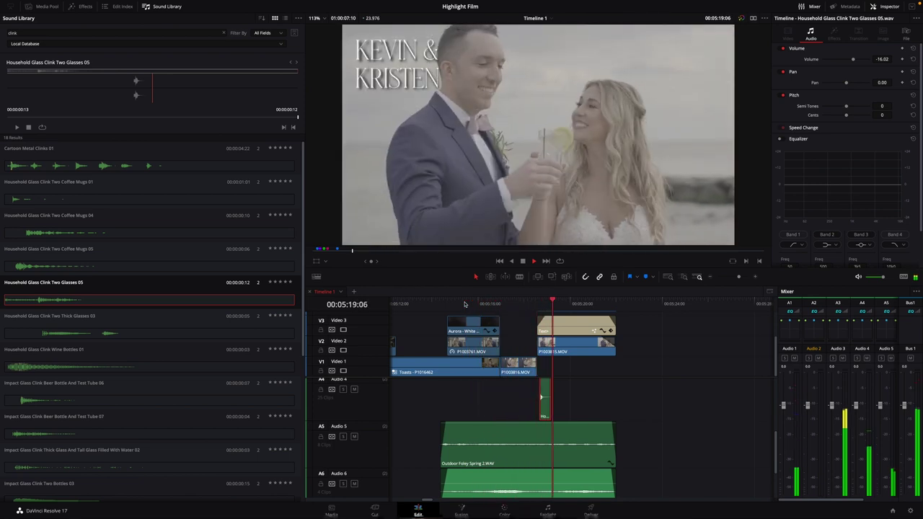
{"action": "key", "text": "j"}
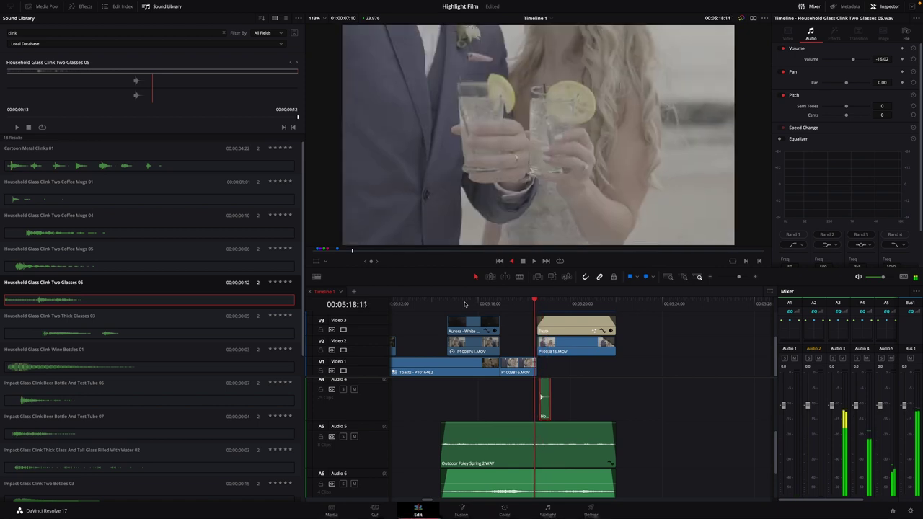
{"action": "key", "text": "k"}
{"action": "key", "text": "l"}
{"action": "key", "text": "k"}
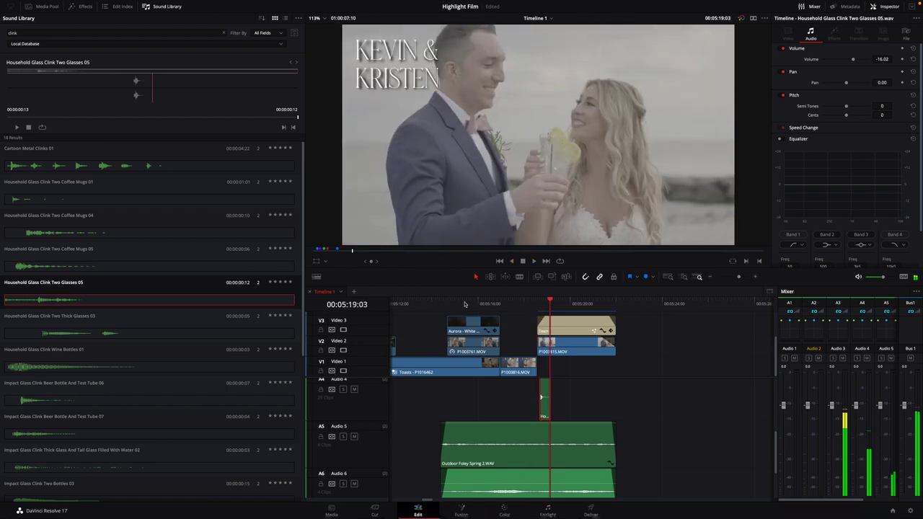
Step: Raise the glass-clink volume to -11.65 dB and replay it at the new level
{"action": "scroll", "coordinate": [545, 432], "scroll_direction": "up", "scroll_amount": 1}
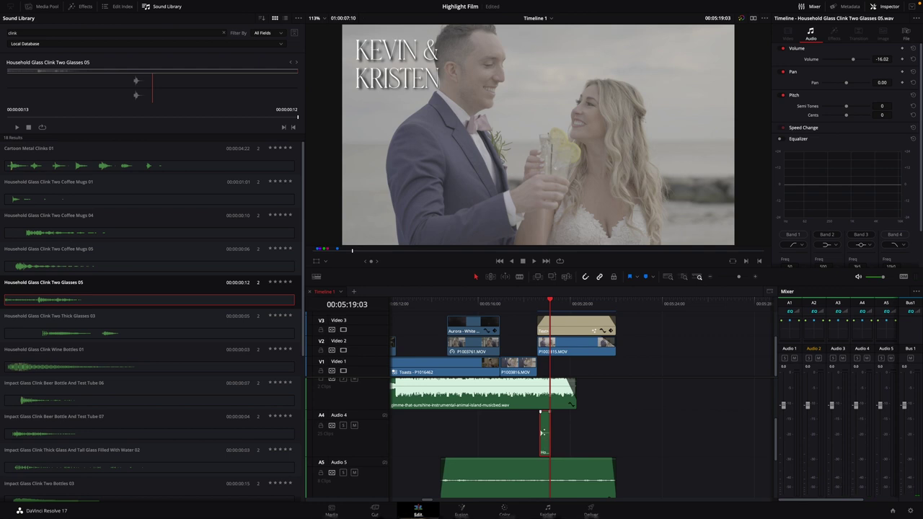
{"action": "left_click_drag", "start_coordinate": [543, 433], "coordinate": [543, 430]}
{"action": "left_click", "coordinate": [519, 304]}
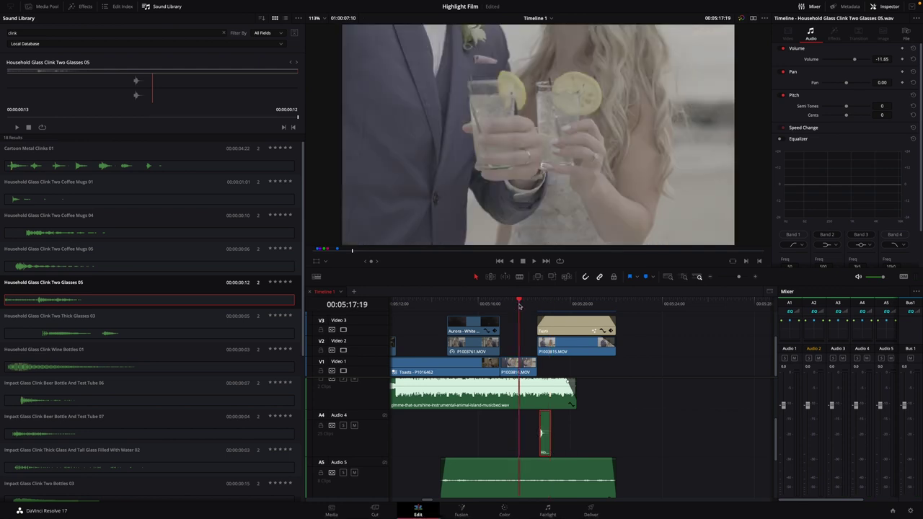
{"action": "key", "text": "space"}
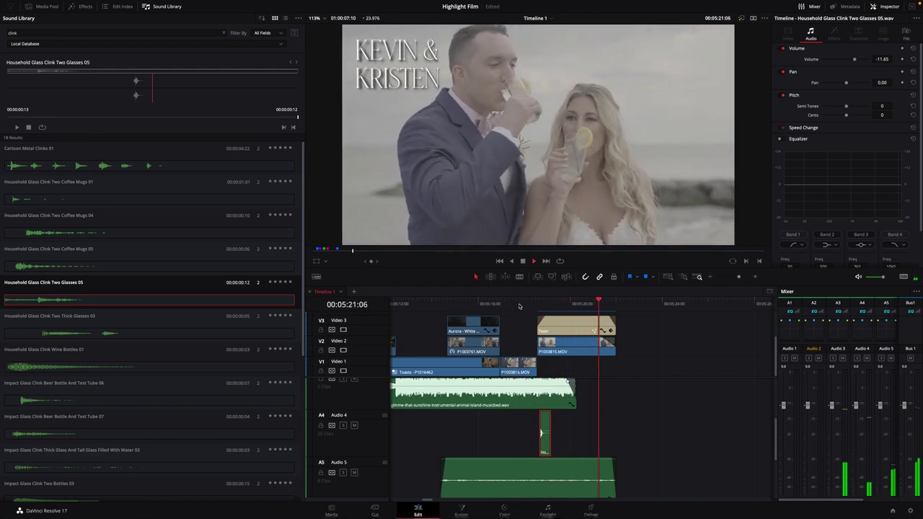
{"action": "key", "text": "space"}
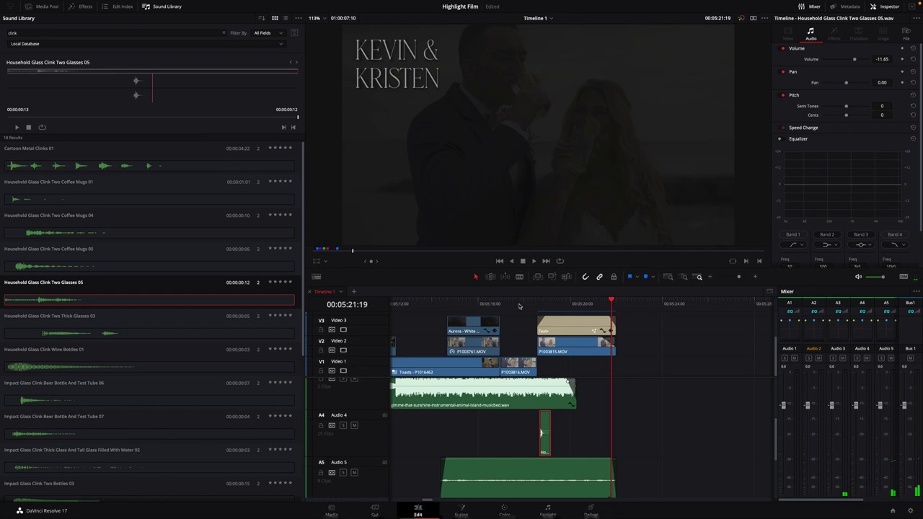
Step: Close the sound effects library, zoom the timeline out, and go to the Deliver page
{"action": "left_click", "coordinate": [165, 7]}
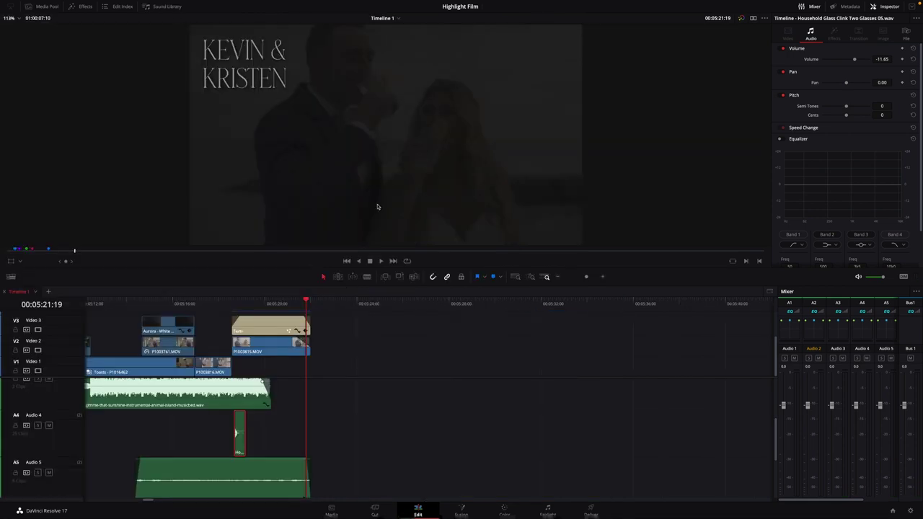
{"action": "left_click", "coordinate": [331, 512]}
{"action": "left_click", "coordinate": [415, 510]}
{"action": "key", "text": "ctrl+minus"}
{"action": "key", "text": "ctrl+minus"}
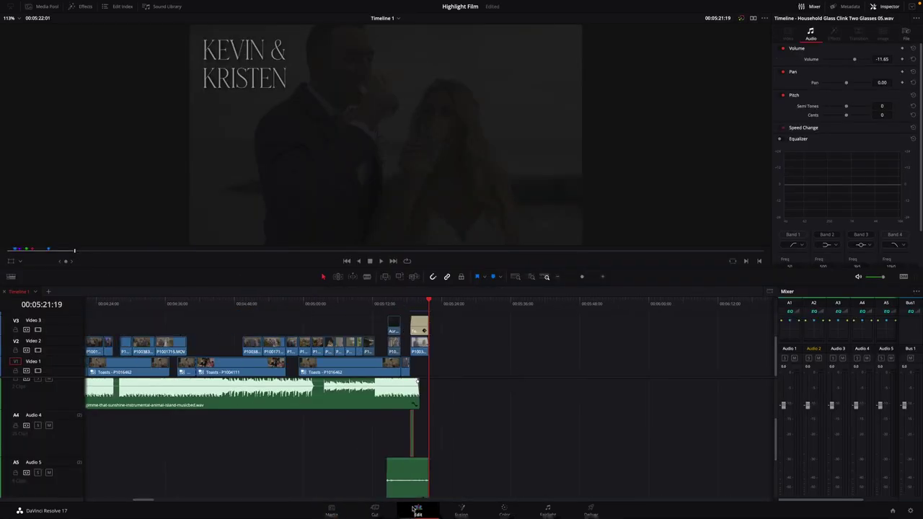
{"action": "scroll", "coordinate": [256, 465], "scroll_direction": "down", "scroll_amount": 4}
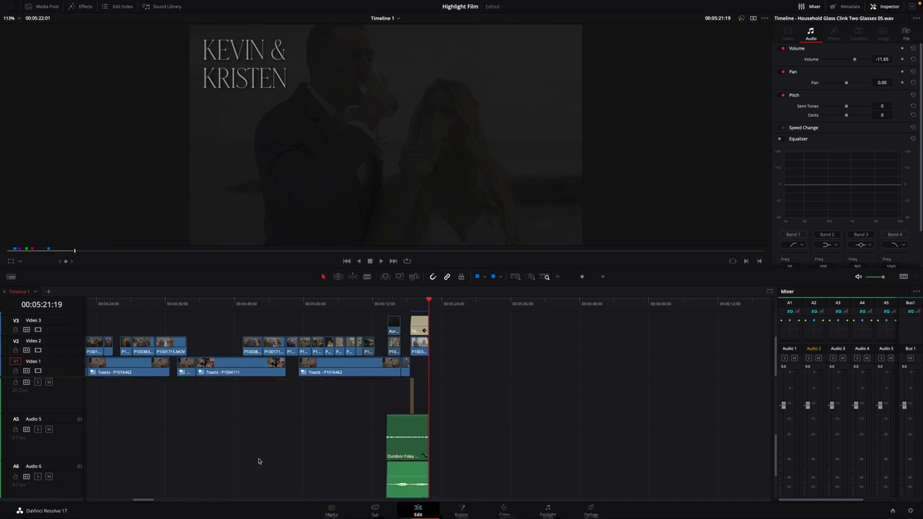
{"action": "scroll", "coordinate": [258, 461], "scroll_direction": "up", "scroll_amount": 4}
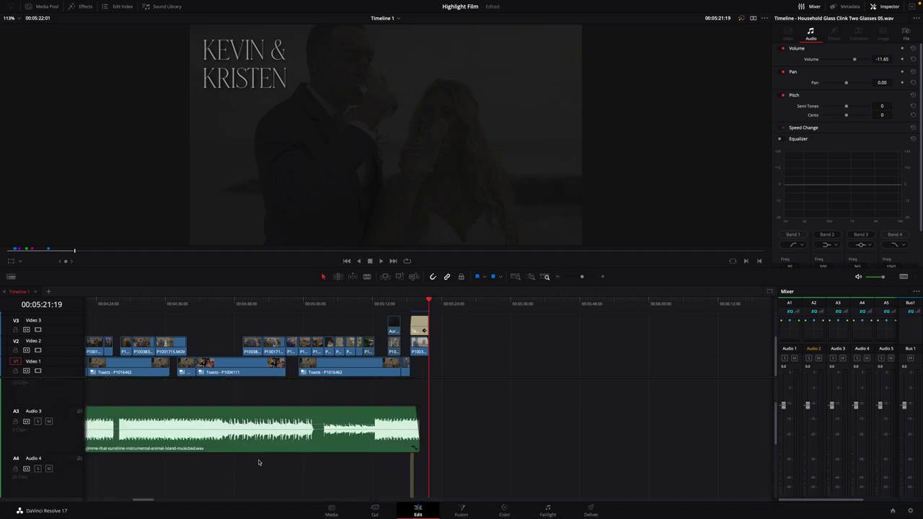
{"action": "left_click", "coordinate": [593, 511]}
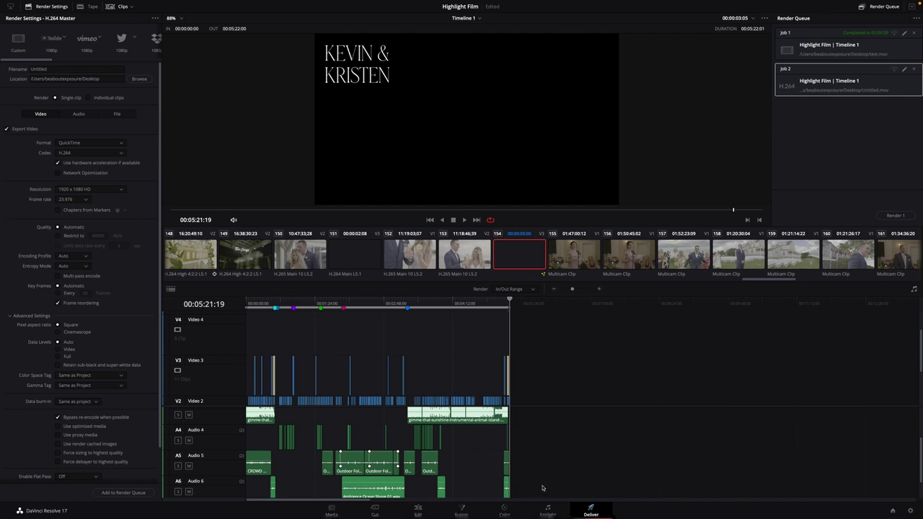
{"action": "left_click", "coordinate": [510, 301]}
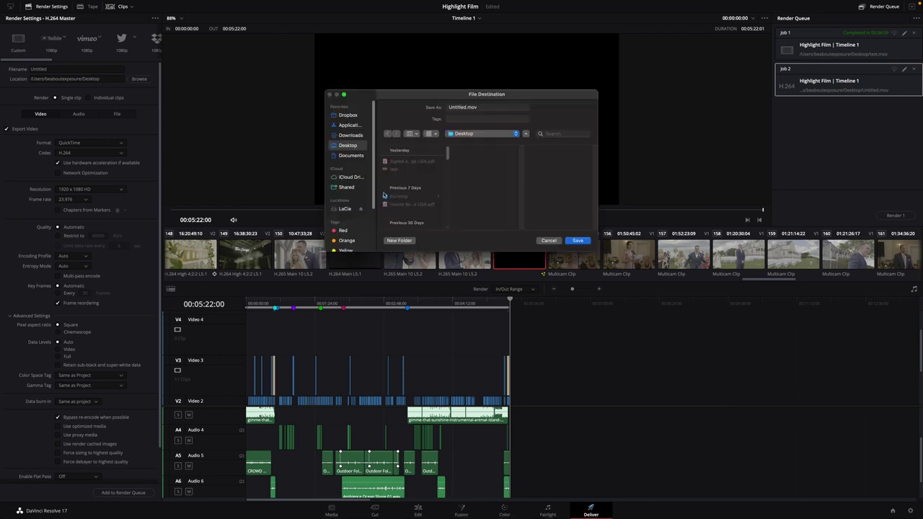
{"action": "left_click", "coordinate": [544, 241]}
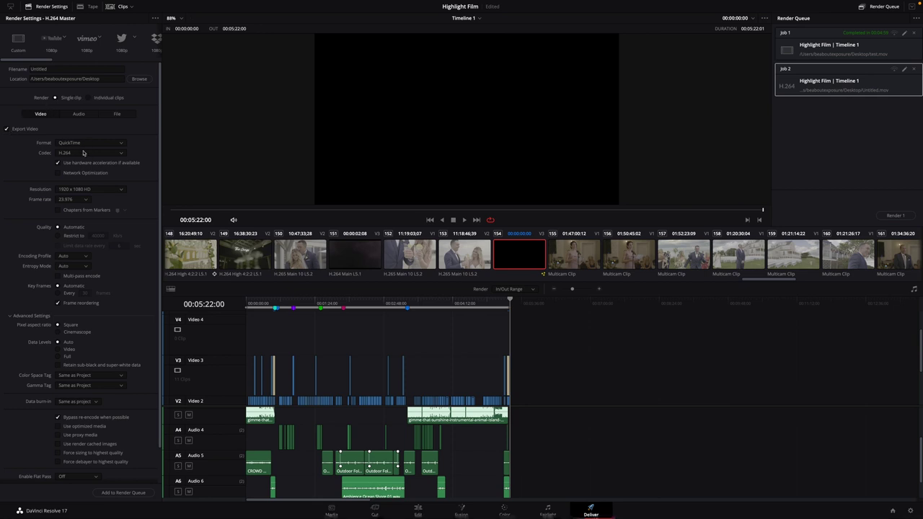
Step: Queue a 720 x 486 NTSC render of the timeline and start rendering it
{"action": "left_click", "coordinate": [85, 190]}
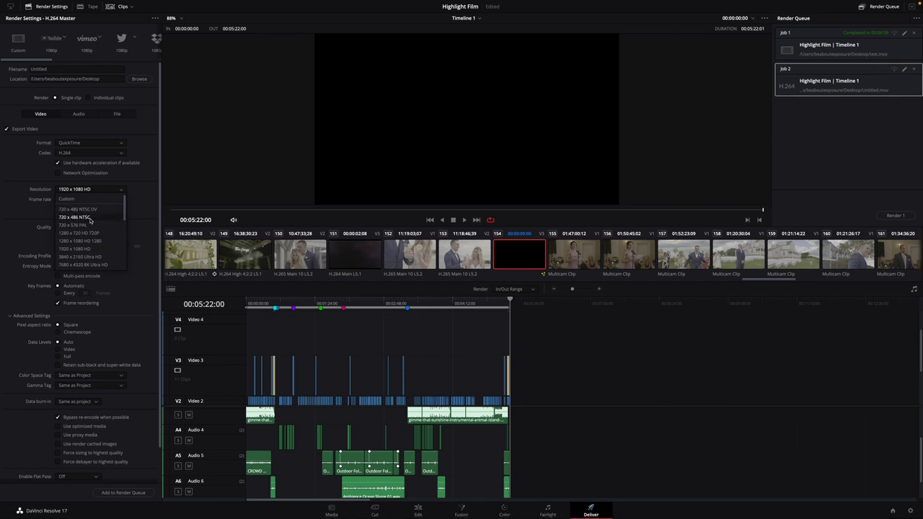
{"action": "left_click", "coordinate": [92, 219]}
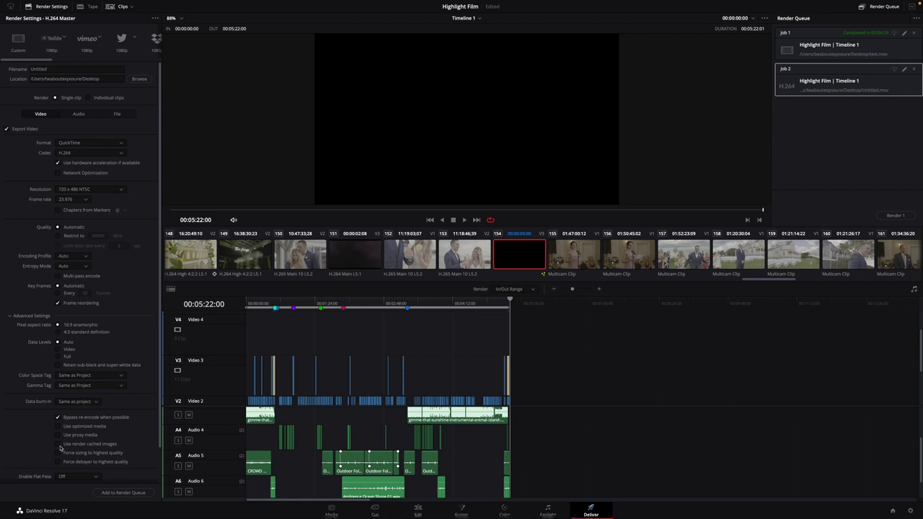
{"action": "left_click", "coordinate": [110, 493]}
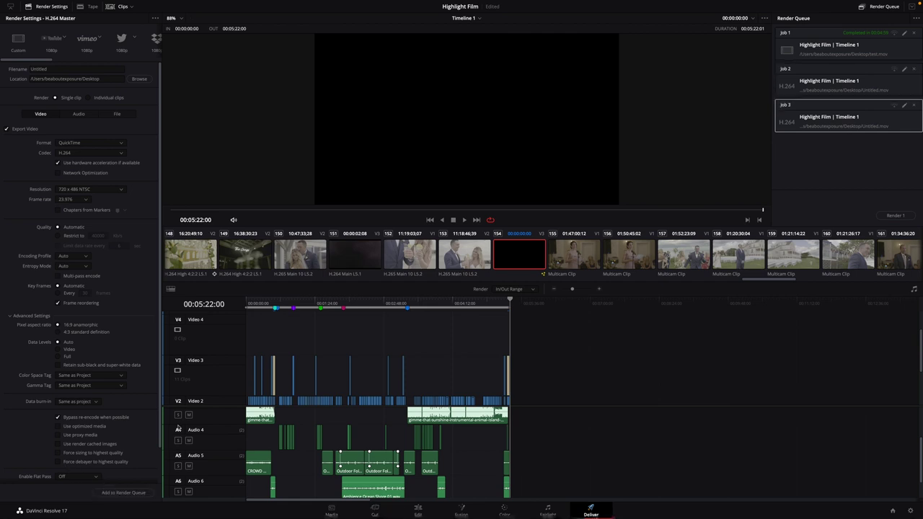
{"action": "left_click", "coordinate": [895, 215]}
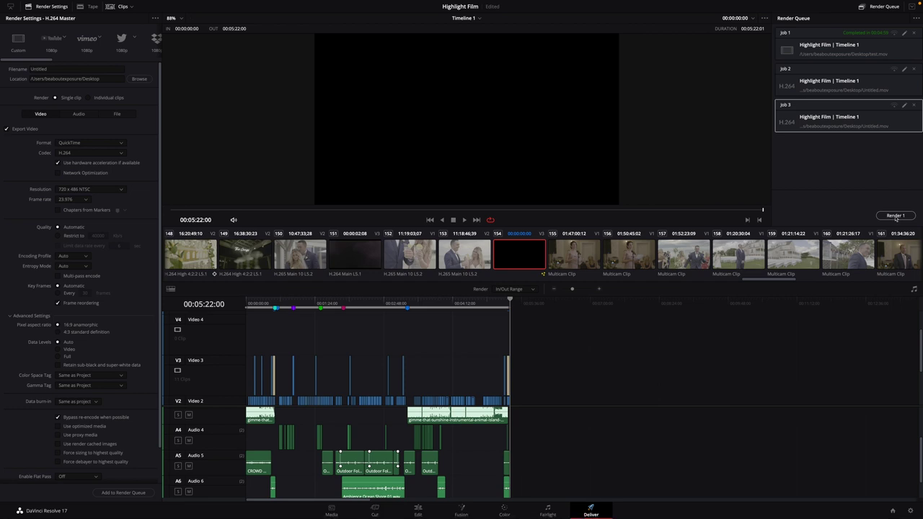
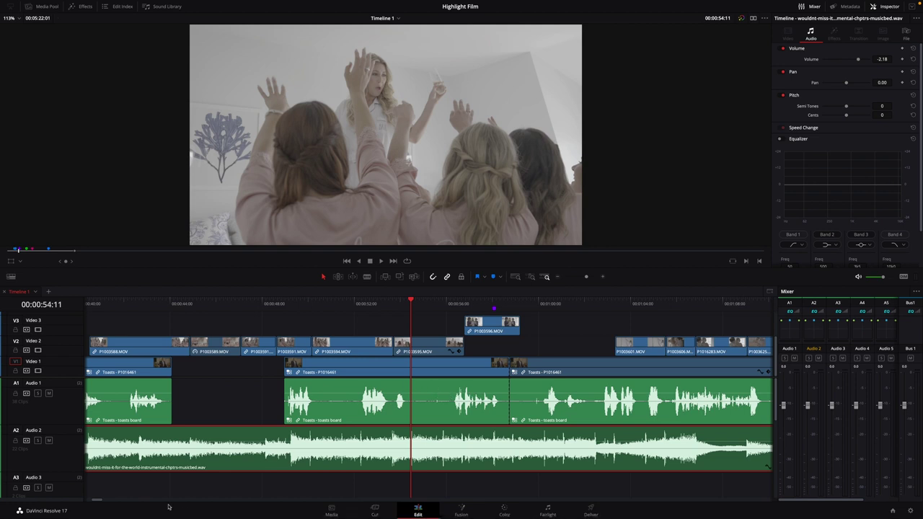
Step: Park the Timeline 1 playhead at 00:03:14:10 on the couple at the church door
{"action": "left_click_drag", "start_coordinate": [96, 498], "coordinate": [124, 504]}
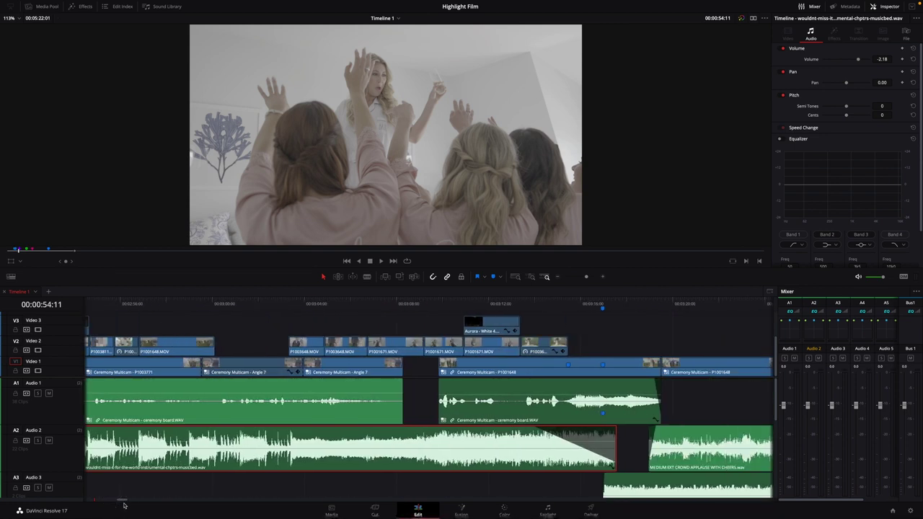
{"action": "left_click", "coordinate": [544, 303]}
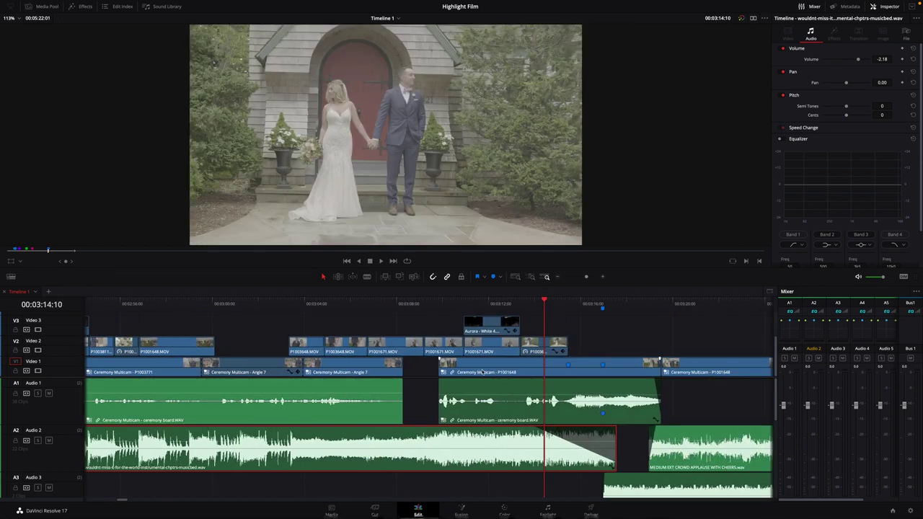
{"action": "left_click_drag", "start_coordinate": [123, 502], "coordinate": [129, 502]}
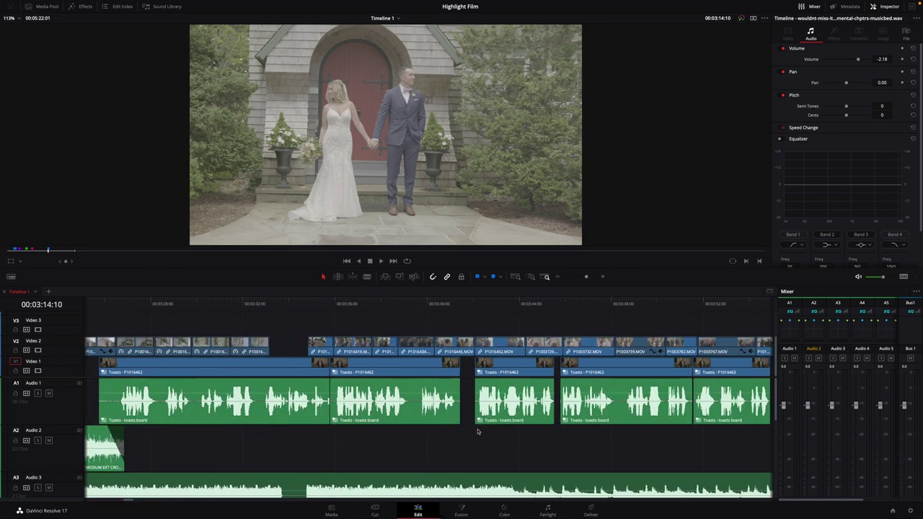
{"action": "scroll", "coordinate": [130, 502], "scroll_direction": "left", "scroll_amount": 10}
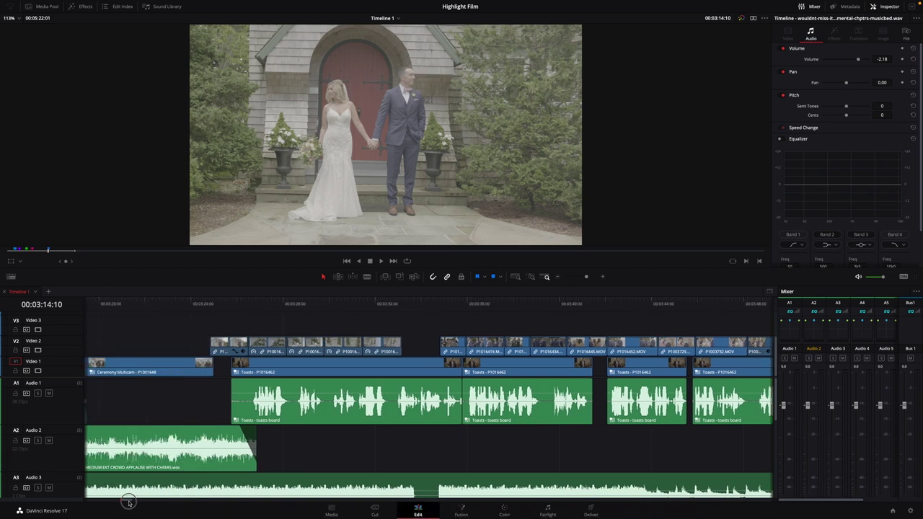
{"action": "scroll", "coordinate": [124, 504], "scroll_direction": "left", "scroll_amount": 5}
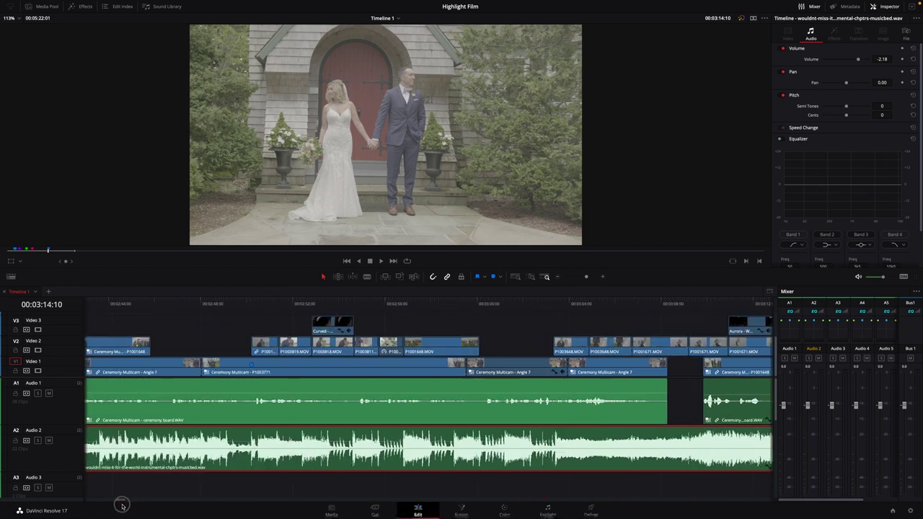
Step: Play back the ceremony board.WAV audio on A1 from 03:00, then park the playhead at 00:03:00:03
{"action": "left_click", "coordinate": [320, 409]}
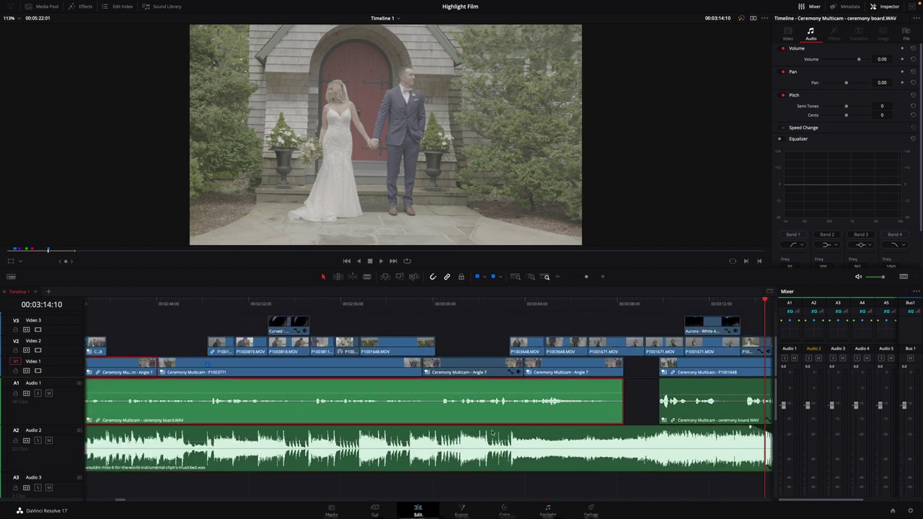
{"action": "left_click", "coordinate": [454, 303]}
{"action": "key", "text": "space"}
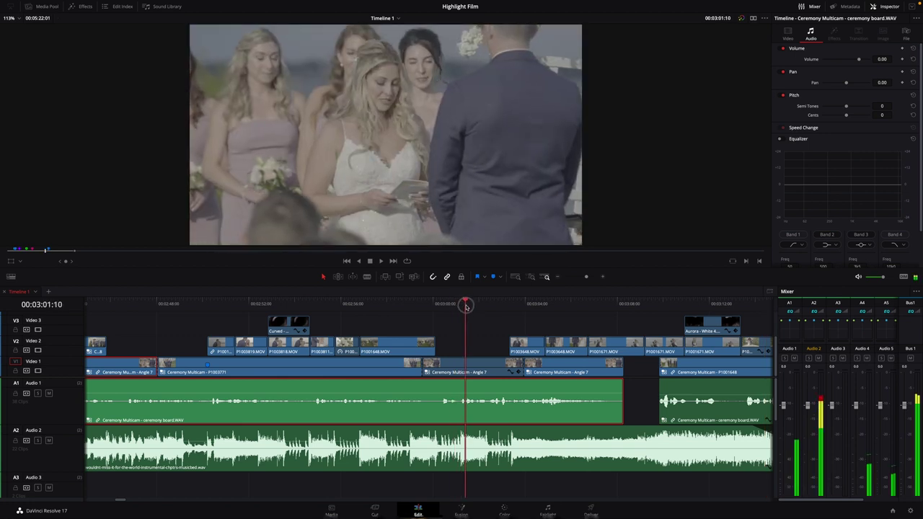
{"action": "left_click", "coordinate": [435, 311]}
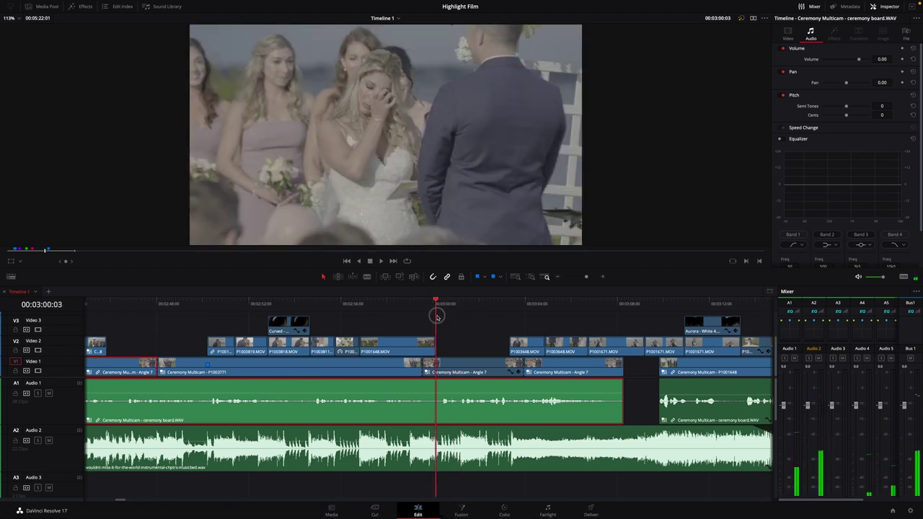
{"action": "key", "text": "space"}
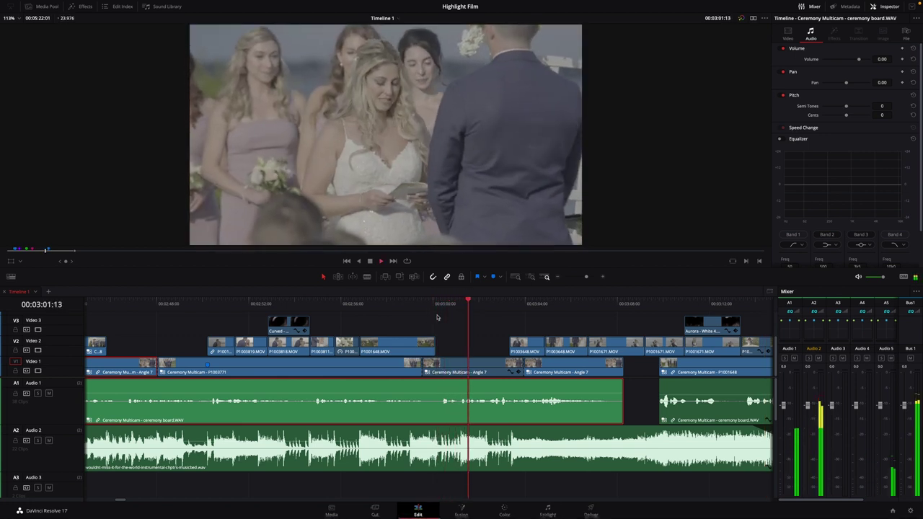
{"action": "key", "text": "space"}
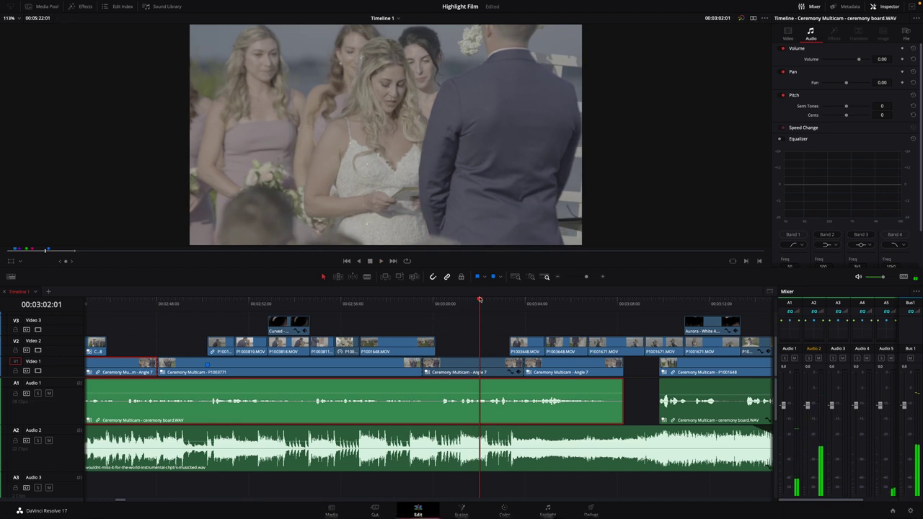
{"action": "left_click", "coordinate": [442, 303]}
{"action": "left_click", "coordinate": [435, 303]}
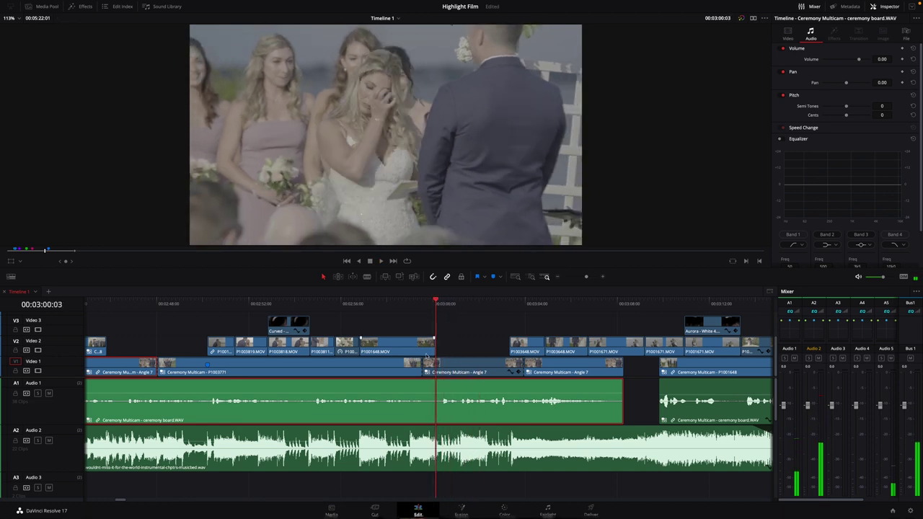
Step: Bring up the context menu for the Ceremony Multicam clip on the timeline
{"action": "right_click", "coordinate": [394, 413]}
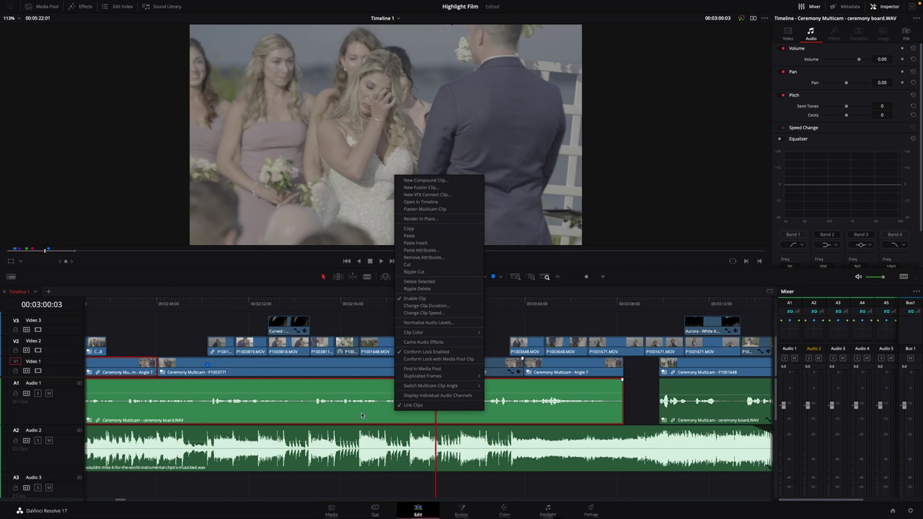
{"action": "left_click", "coordinate": [362, 415]}
{"action": "right_click", "coordinate": [362, 415]}
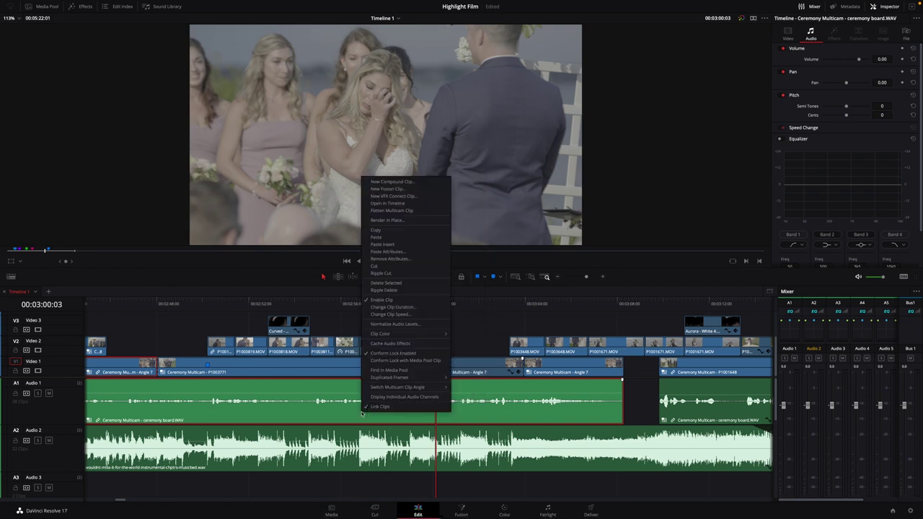
Step: Open Ceremony Multicam as its own timeline, review its audio tracks, then return to Timeline 1
{"action": "left_click", "coordinate": [395, 206]}
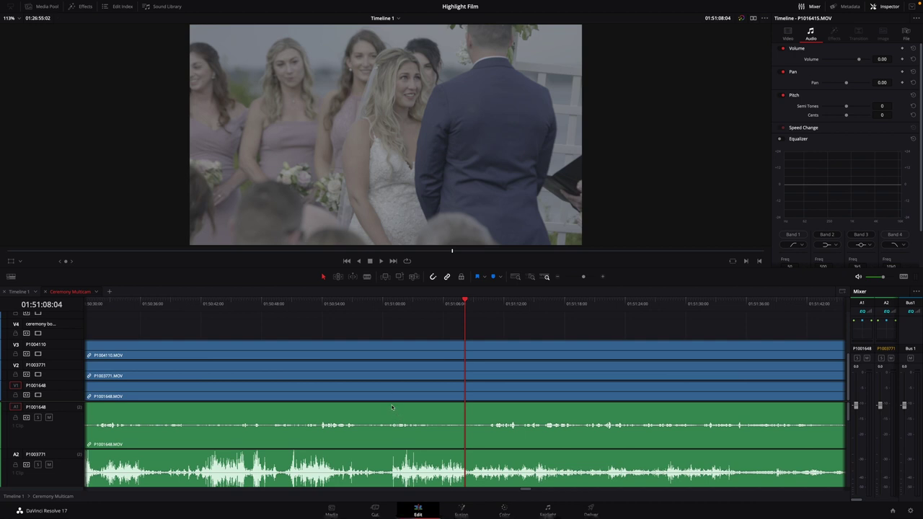
{"action": "scroll", "coordinate": [406, 411], "scroll_direction": "down", "scroll_amount": 4}
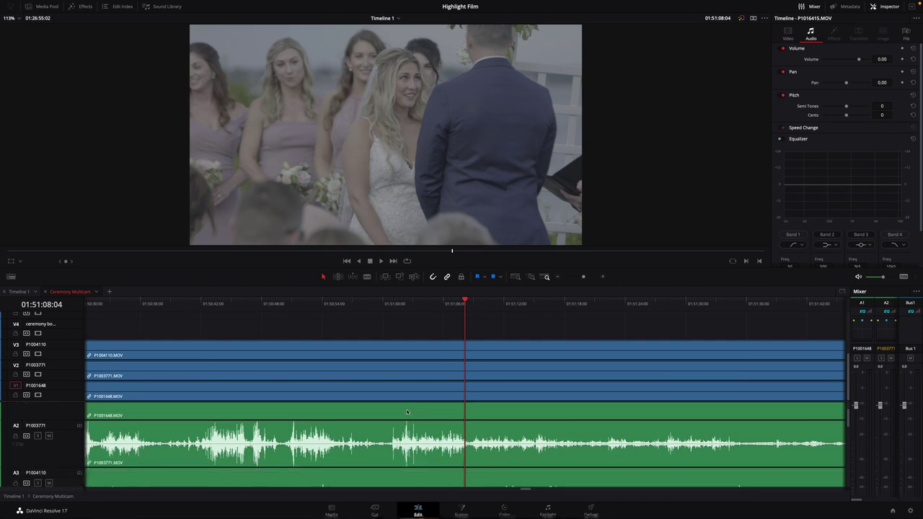
{"action": "scroll", "coordinate": [407, 413], "scroll_direction": "down", "scroll_amount": 3}
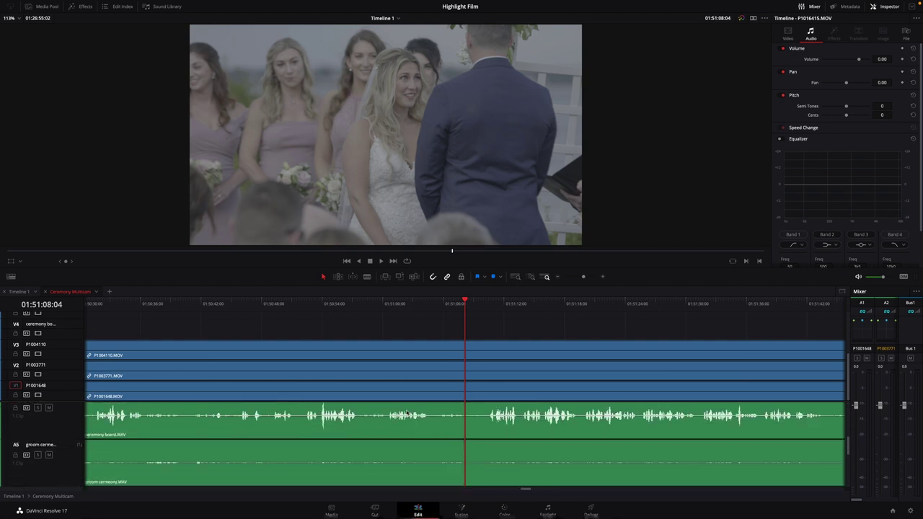
{"action": "scroll", "coordinate": [407, 412], "scroll_direction": "down", "scroll_amount": 4}
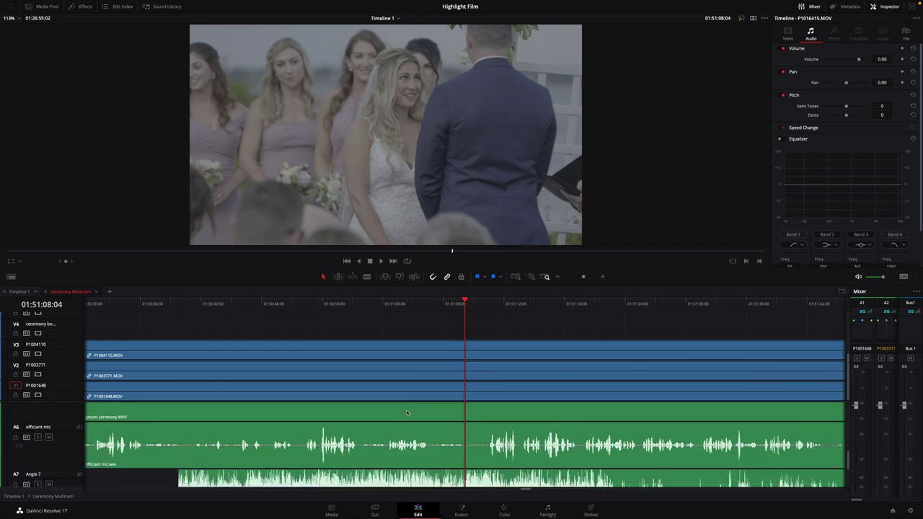
{"action": "scroll", "coordinate": [406, 409], "scroll_direction": "down", "scroll_amount": 3}
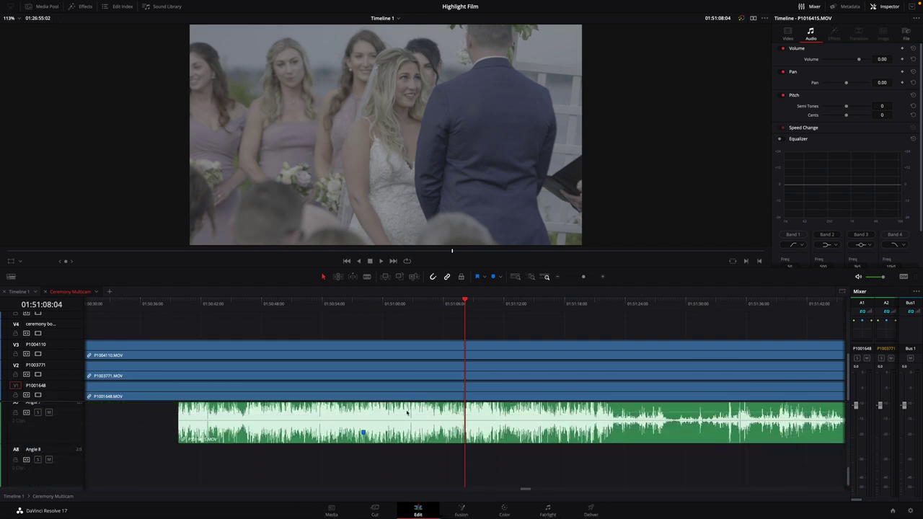
{"action": "scroll", "coordinate": [406, 412], "scroll_direction": "up", "scroll_amount": 5}
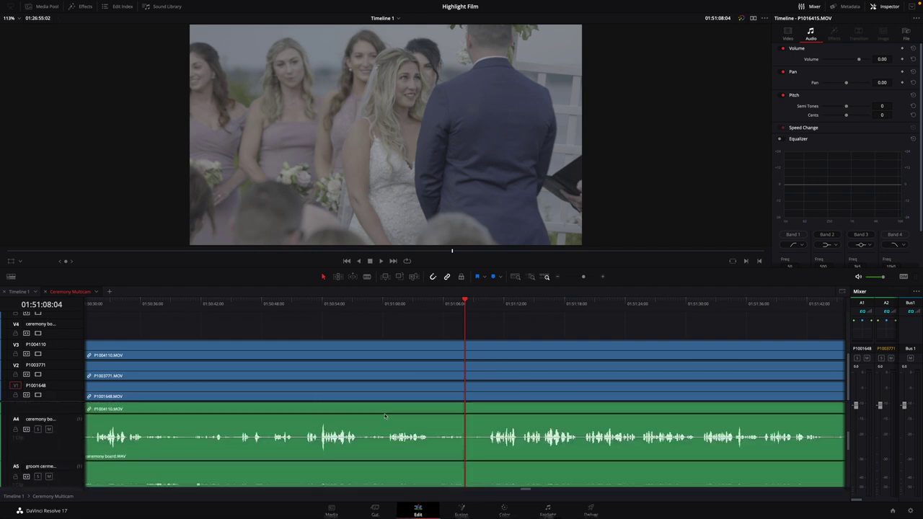
{"action": "scroll", "coordinate": [395, 408], "scroll_direction": "down", "scroll_amount": 1}
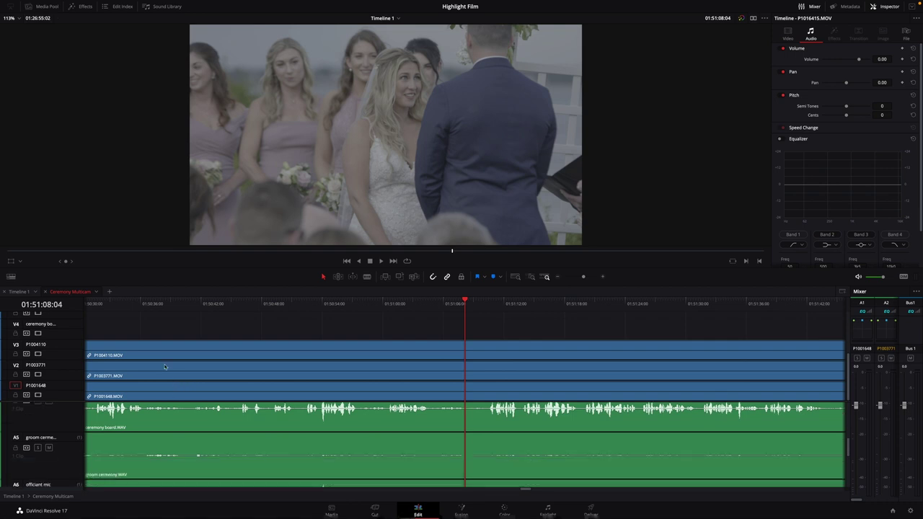
{"action": "left_click", "coordinate": [18, 291]}
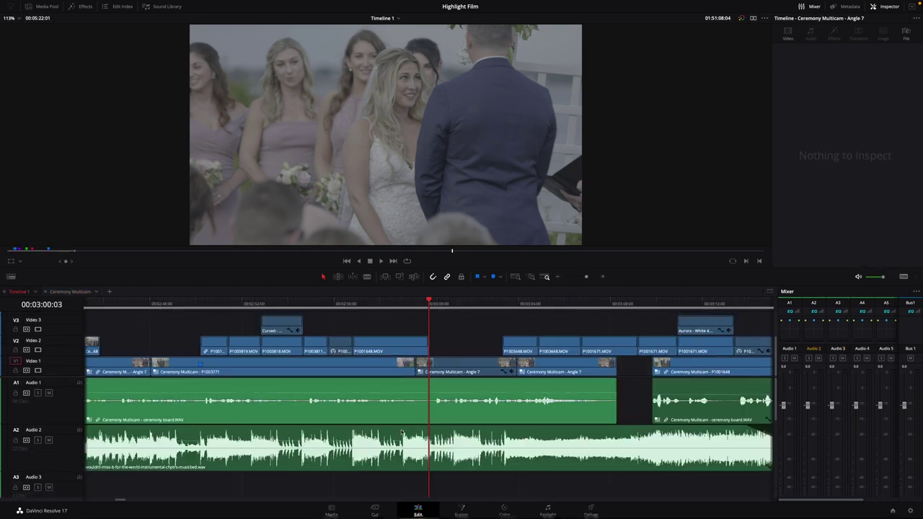
Step: Scrub Timeline 1 from the empty arch at 02:08:17 into the ceremony vows
{"action": "left_click", "coordinate": [215, 416]}
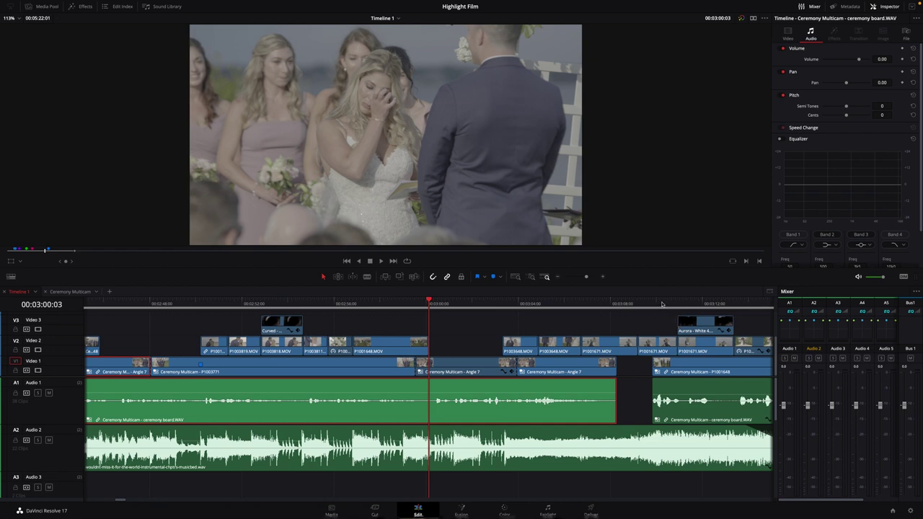
{"action": "left_click_drag", "start_coordinate": [667, 304], "coordinate": [252, 328]}
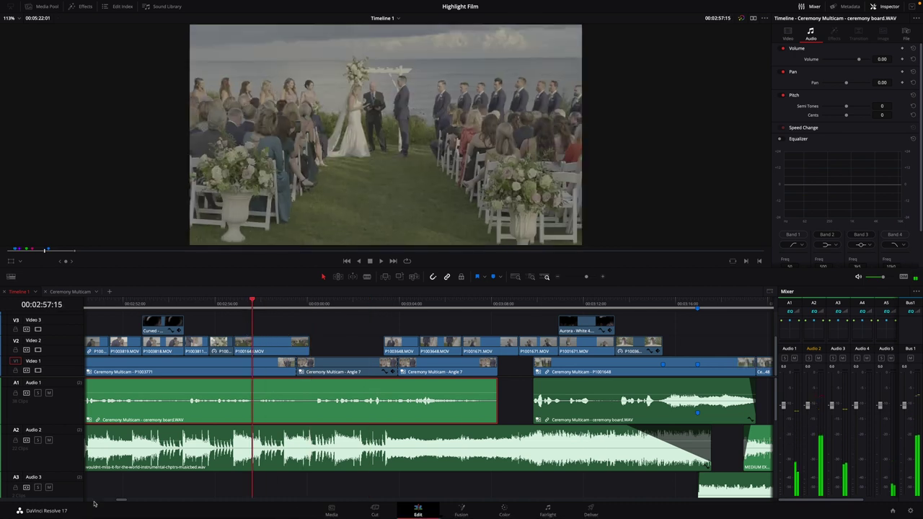
{"action": "scroll", "coordinate": [115, 501], "scroll_direction": "left", "scroll_amount": 5}
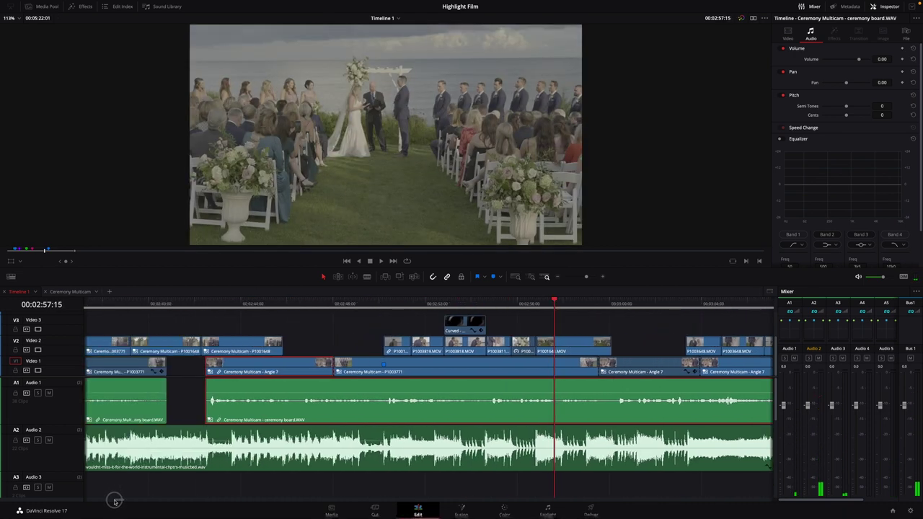
{"action": "scroll", "coordinate": [115, 500], "scroll_direction": "left", "scroll_amount": 12}
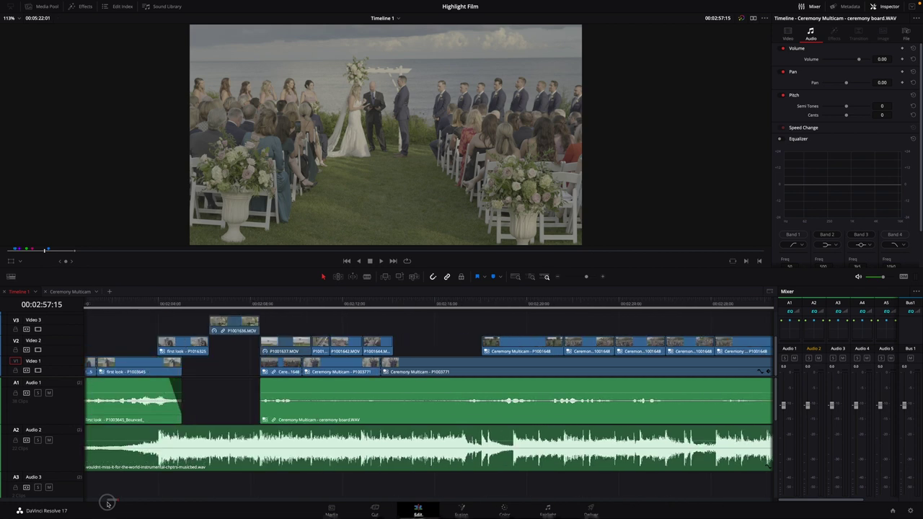
{"action": "left_click", "coordinate": [266, 308]}
{"action": "left_click_drag", "start_coordinate": [267, 315], "coordinate": [441, 315]}
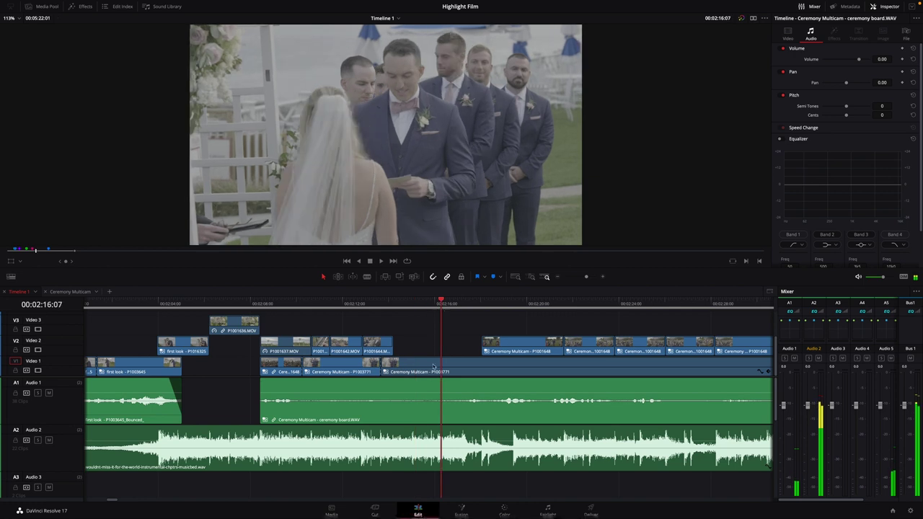
{"action": "left_click", "coordinate": [426, 417]}
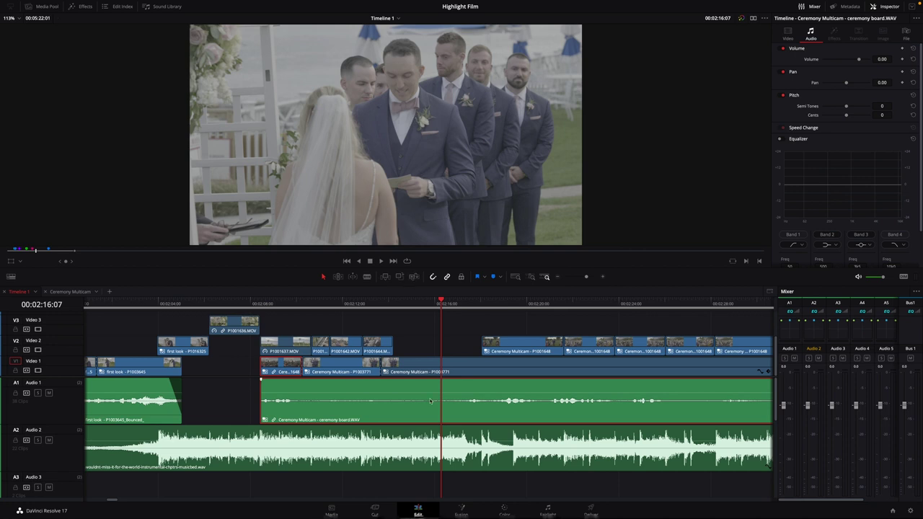
Step: In the Ceremony Multicam timeline, bring up options for groom ceremony.WAV on A5
{"action": "left_click", "coordinate": [70, 291]}
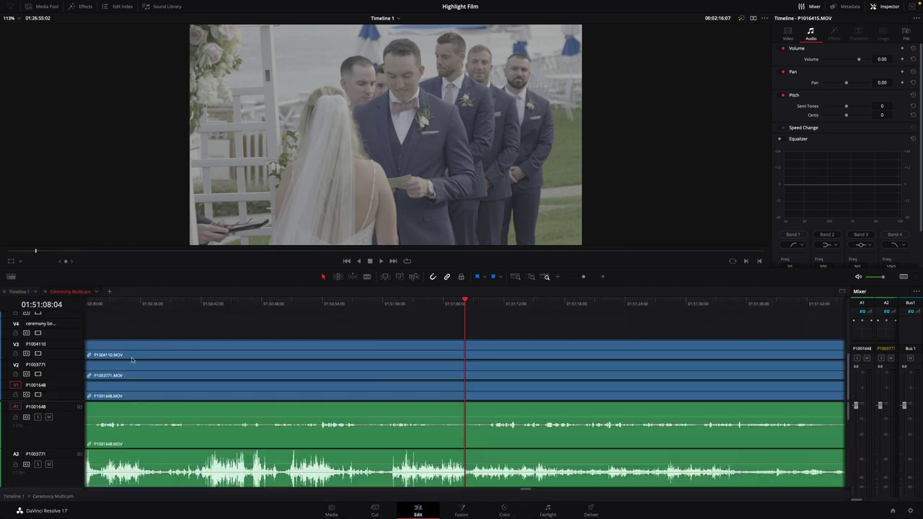
{"action": "scroll", "coordinate": [140, 428], "scroll_direction": "down", "scroll_amount": 5}
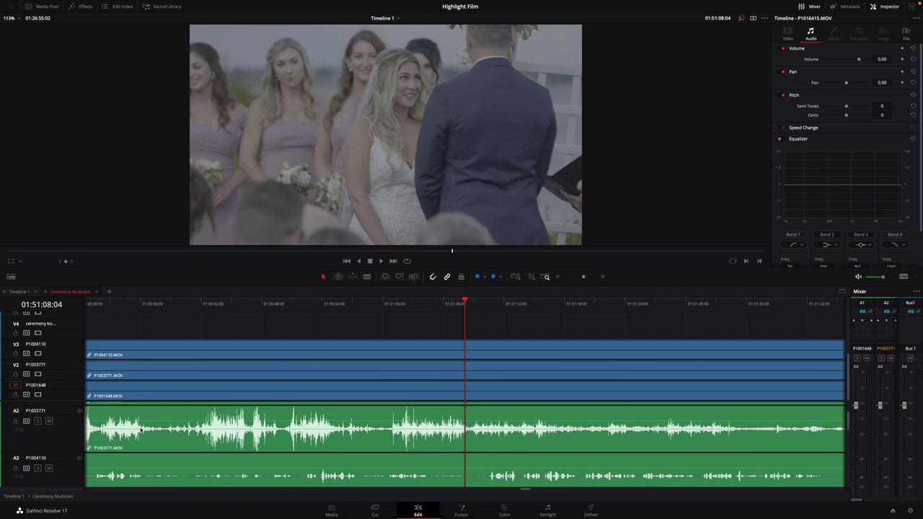
{"action": "scroll", "coordinate": [144, 432], "scroll_direction": "down", "scroll_amount": 4}
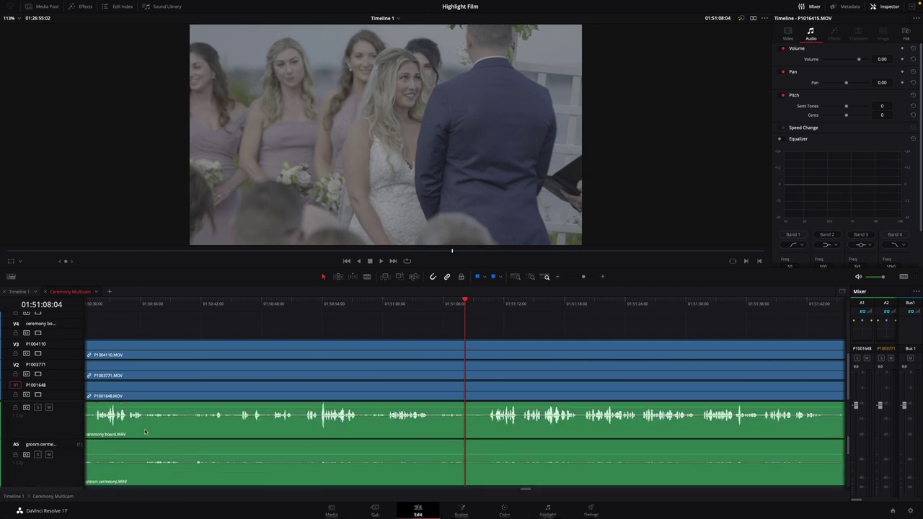
{"action": "left_click", "coordinate": [278, 453]}
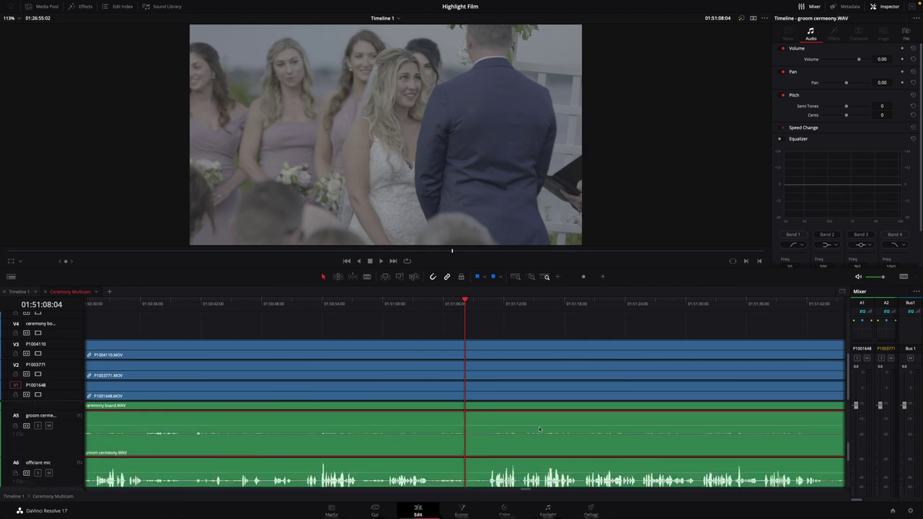
{"action": "right_click", "coordinate": [291, 439]}
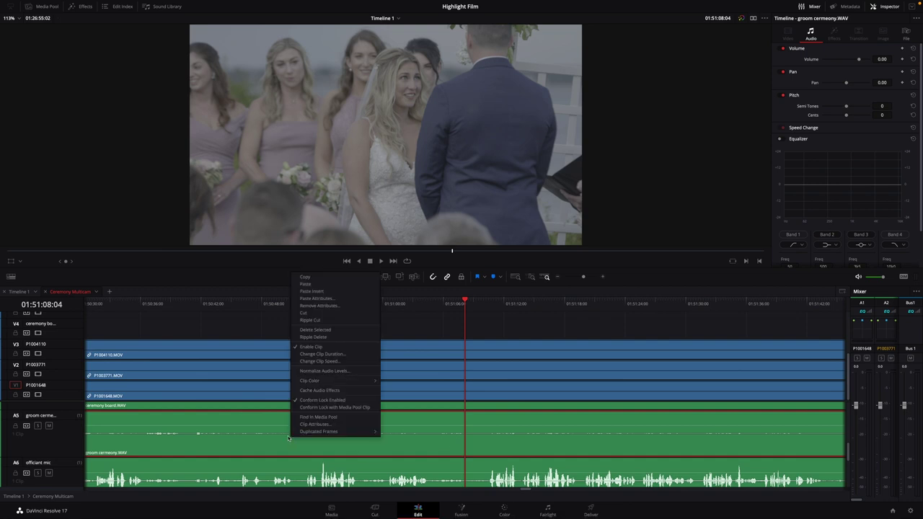
Step: Locate groom ceremony.WAV in the Media Pool's Ceremony bin and reveal it in Finder
{"action": "left_click", "coordinate": [318, 417]}
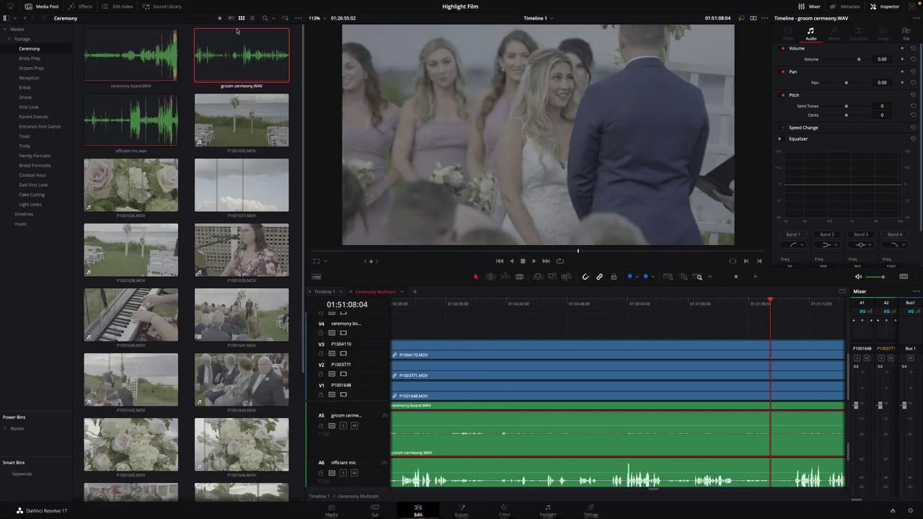
{"action": "right_click", "coordinate": [250, 67]}
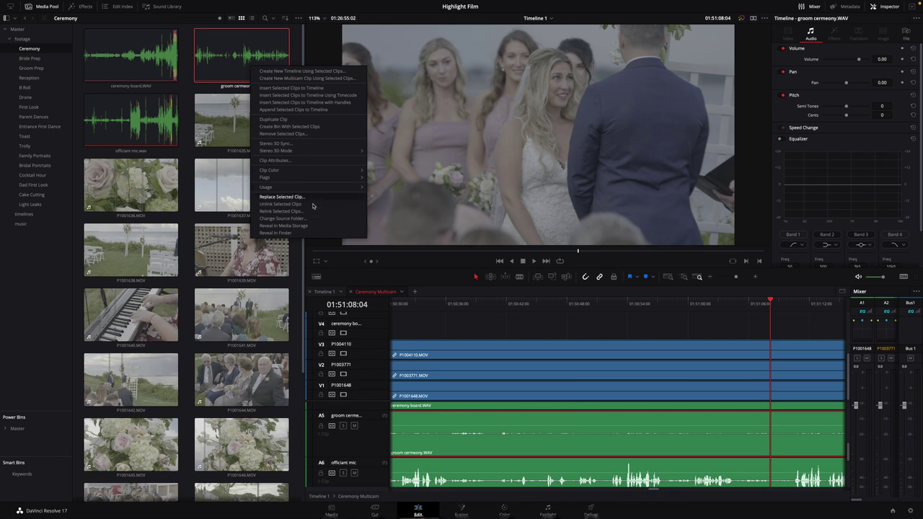
{"action": "left_click", "coordinate": [306, 232]}
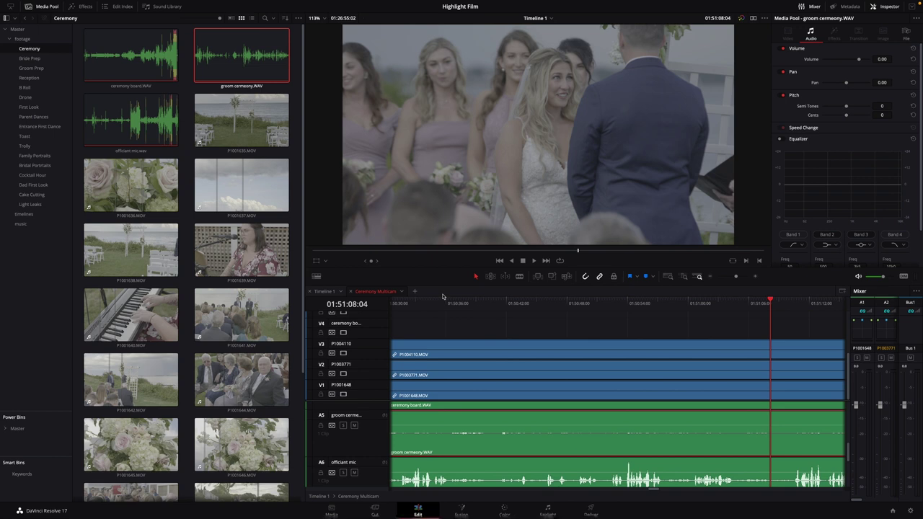
{"action": "left_click", "coordinate": [67, 5]}
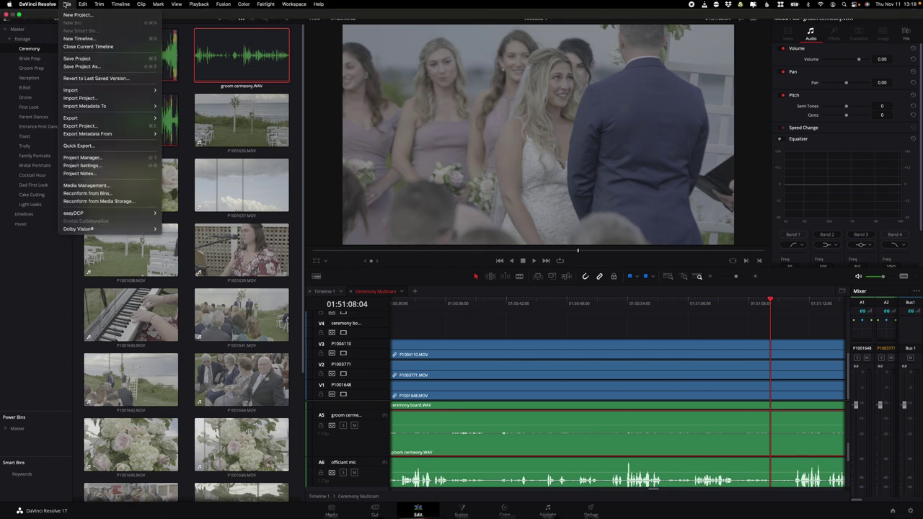
{"action": "mouse_move", "coordinate": [29, 5]}
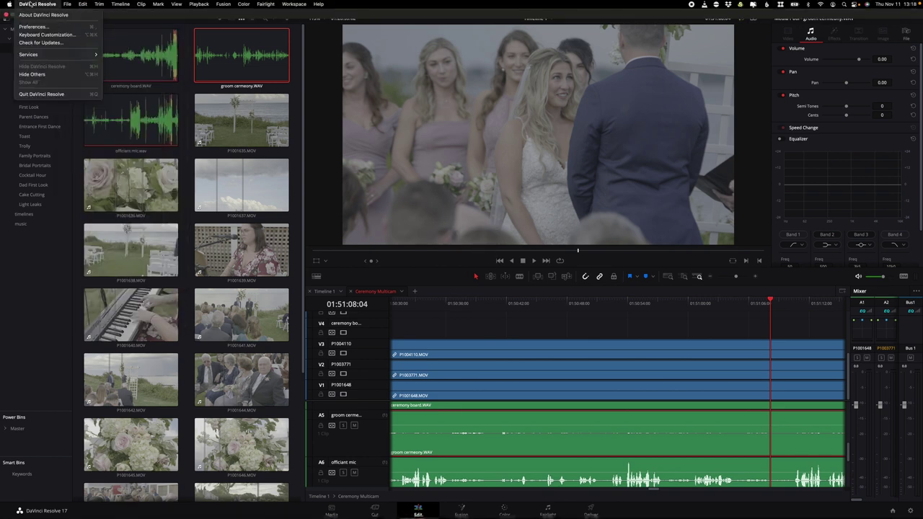
Step: Open groom ceremony.WAV from the Audio folder in iZotope RX 8 Audio Editor
{"action": "mouse_move", "coordinate": [83, 5]}
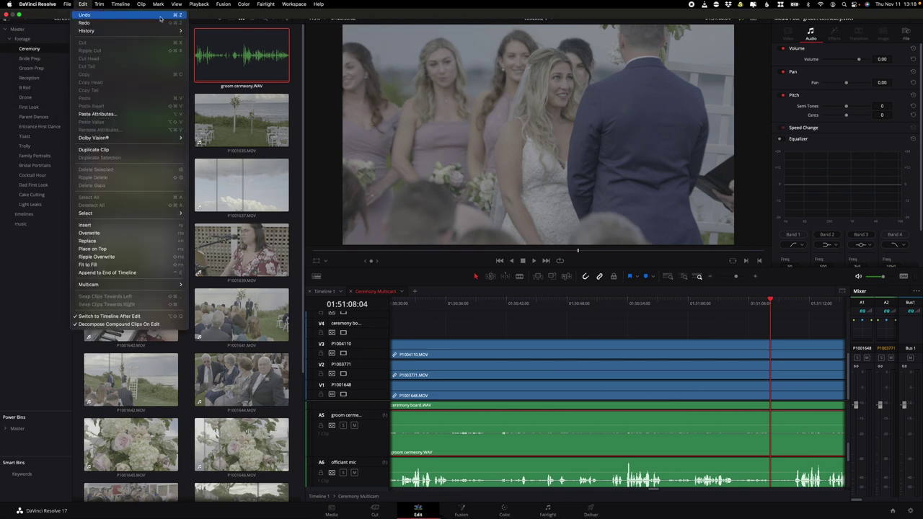
{"action": "left_click", "coordinate": [21, 20]}
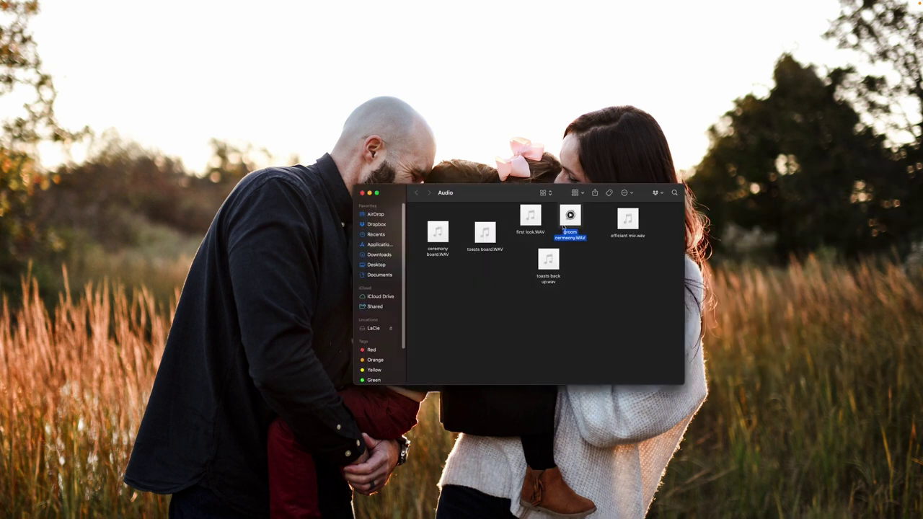
{"action": "right_click", "coordinate": [564, 227]}
{"action": "mouse_move", "coordinate": [572, 234]}
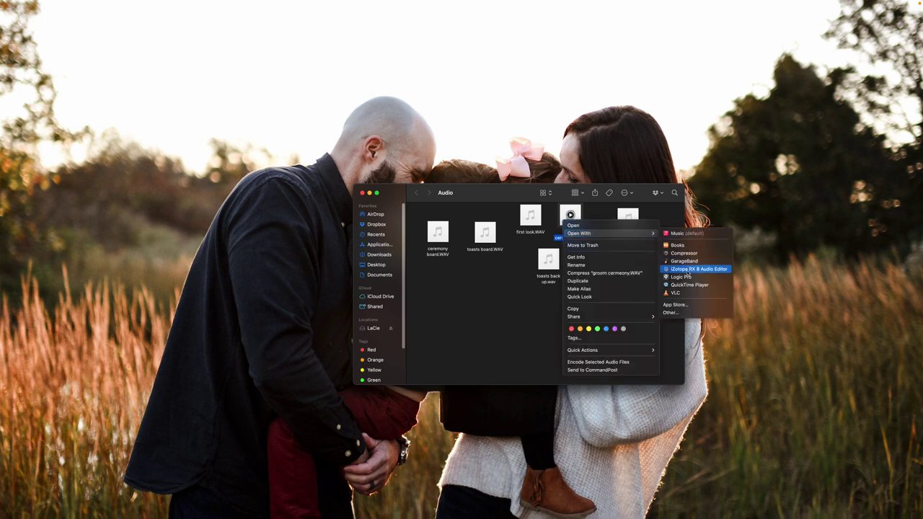
{"action": "left_click", "coordinate": [685, 271]}
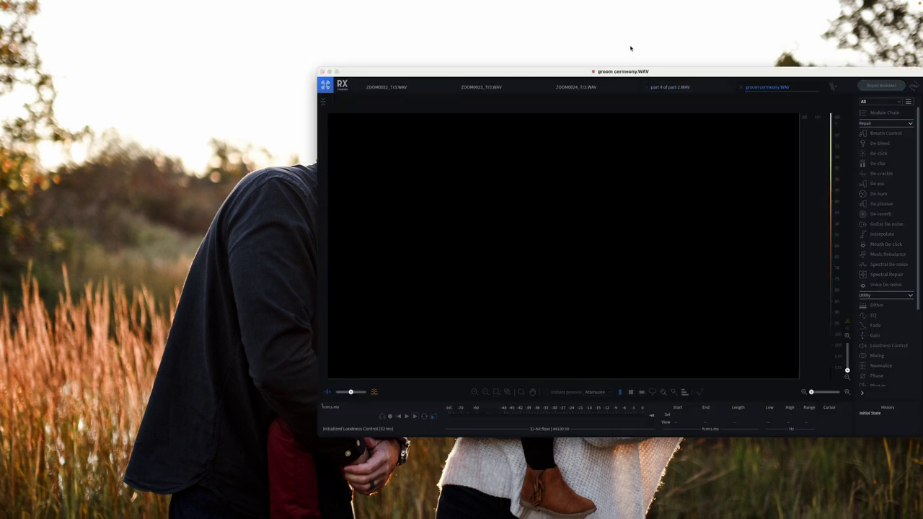
Step: Centre the RX window, open Module Chain, and delete the duplicate Voice De-noise
{"action": "left_click_drag", "start_coordinate": [660, 76], "coordinate": [480, 79]}
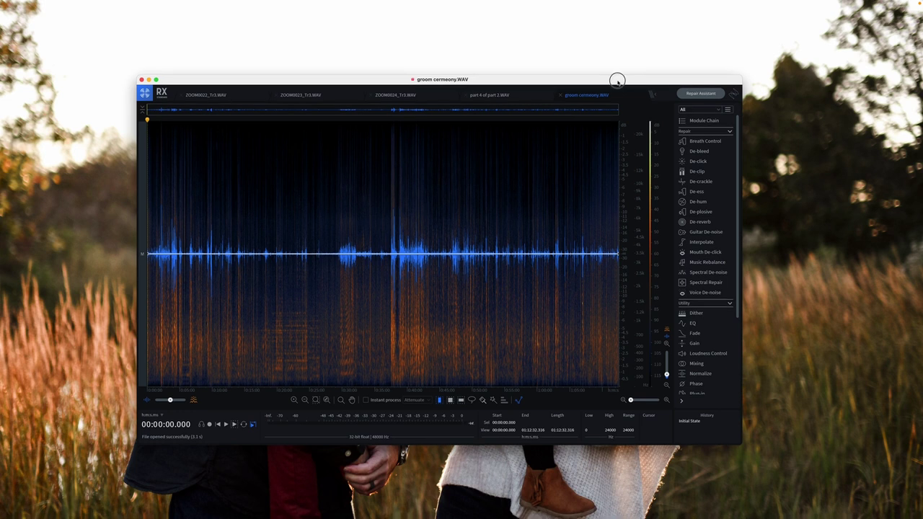
{"action": "left_click_drag", "start_coordinate": [625, 88], "coordinate": [638, 81]}
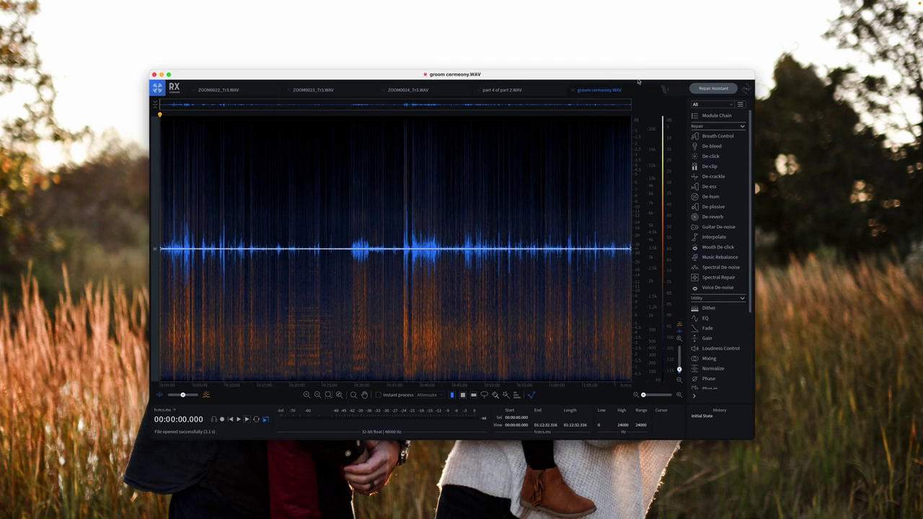
{"action": "left_click", "coordinate": [714, 116]}
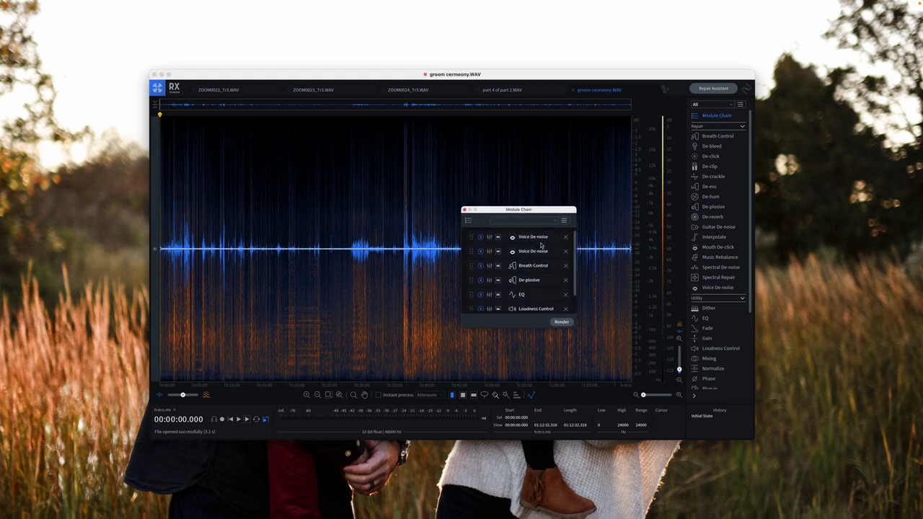
{"action": "key", "text": "Delete"}
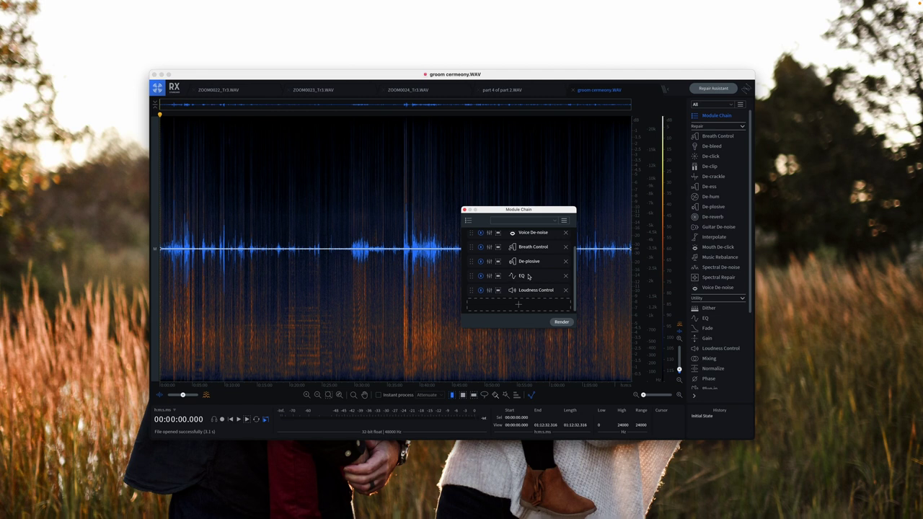
Step: Apply the BEX EQ preset to the chain's EQ module
{"action": "left_click", "coordinate": [491, 276]}
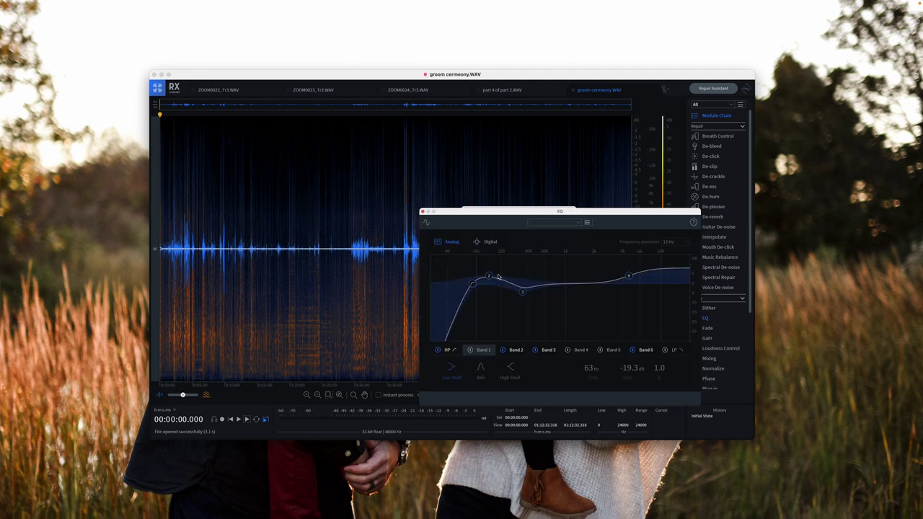
{"action": "left_click", "coordinate": [574, 221]}
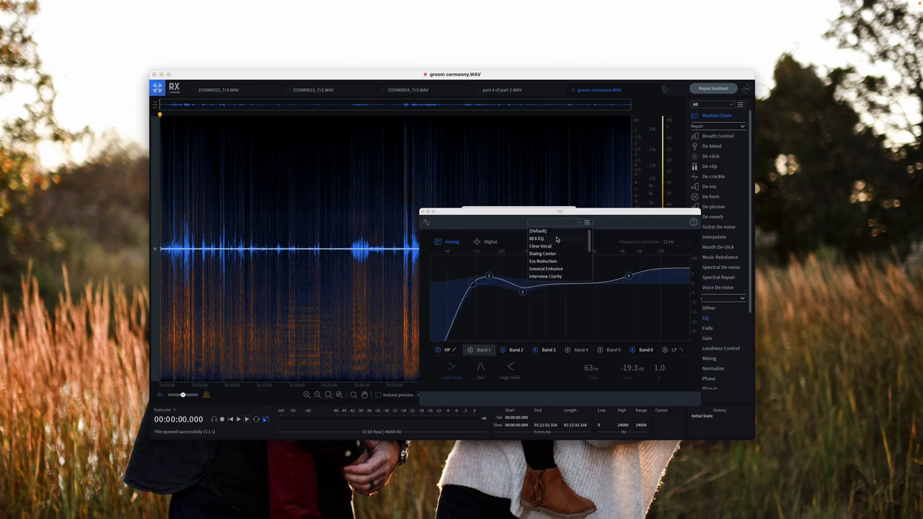
{"action": "left_click", "coordinate": [557, 240]}
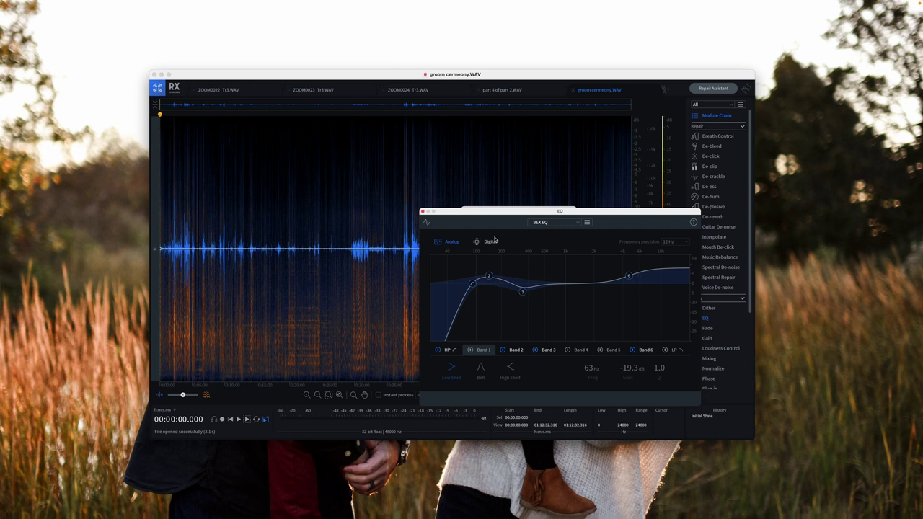
{"action": "left_click", "coordinate": [422, 212]}
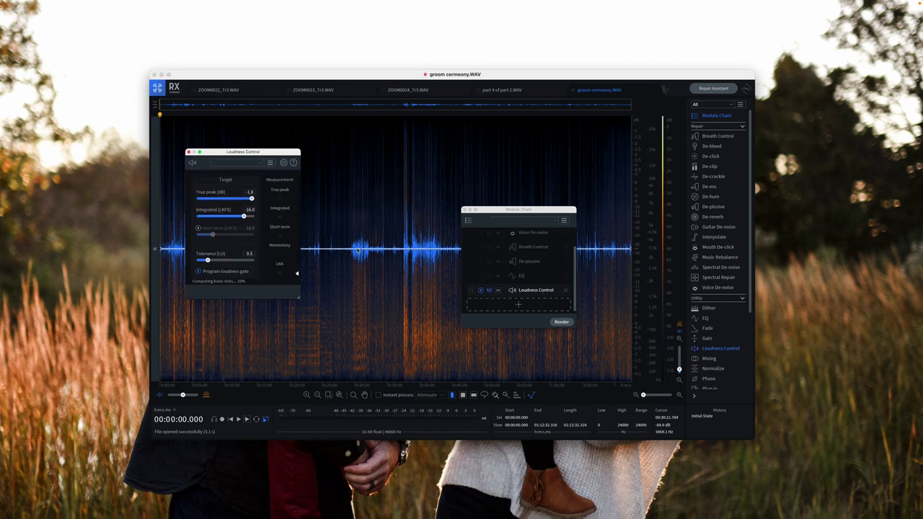
Step: Set Loudness Control to the Video Streaming Delivery preset (-1.0 true peak, -16.0 integrated)
{"action": "left_click", "coordinate": [232, 165]}
{"action": "scroll", "coordinate": [241, 184], "scroll_direction": "down", "scroll_amount": 3}
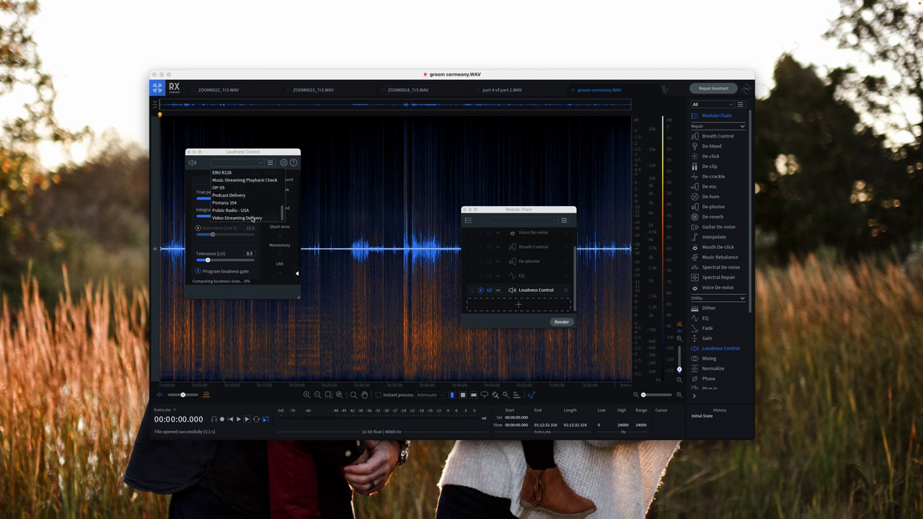
{"action": "left_click", "coordinate": [253, 219]}
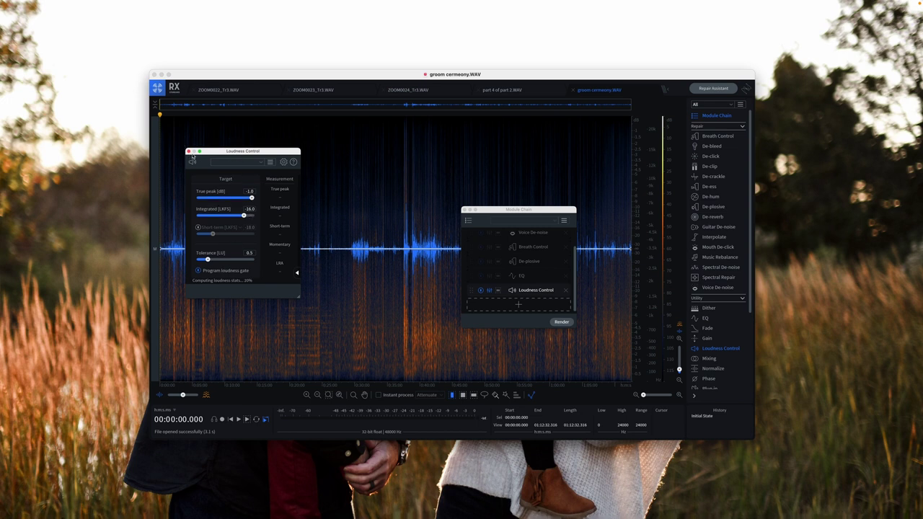
{"action": "left_click", "coordinate": [188, 151]}
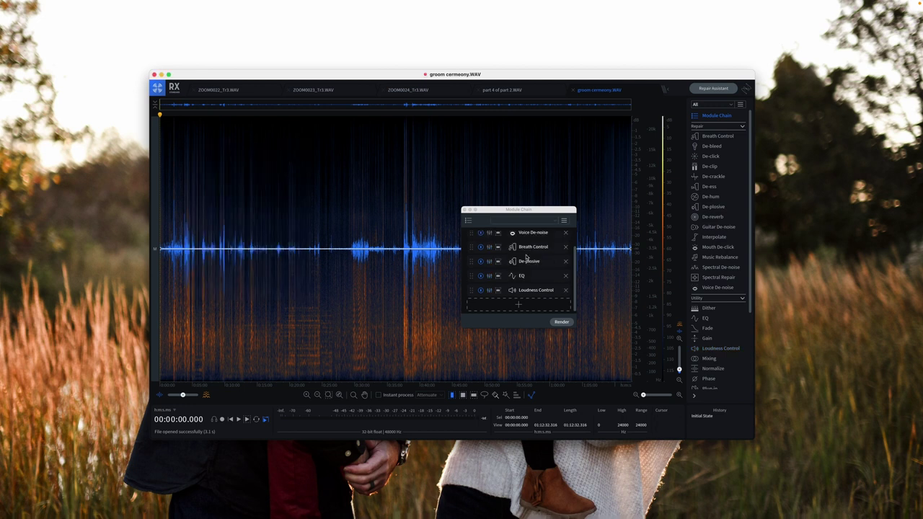
Step: Add a second Voice De-noise to the chain and render the file through all six modules
{"action": "left_click", "coordinate": [517, 307]}
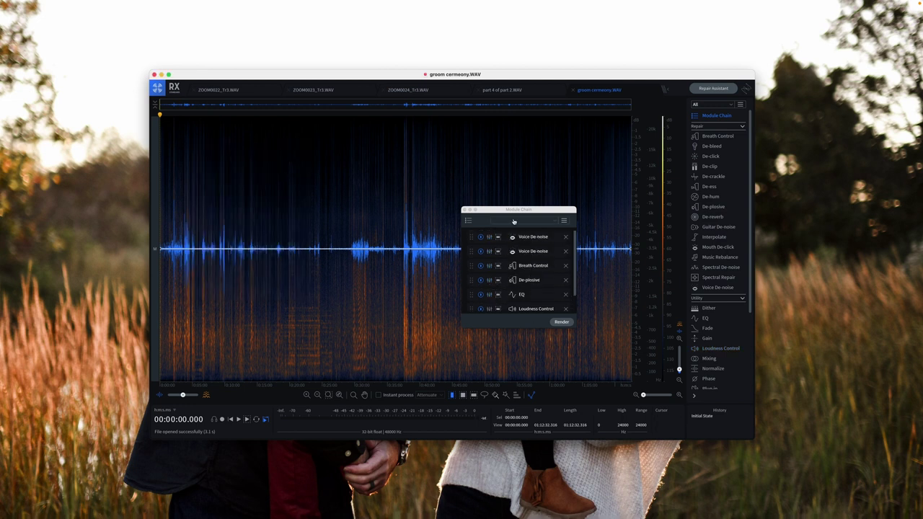
{"action": "left_click_drag", "start_coordinate": [520, 210], "coordinate": [553, 210]}
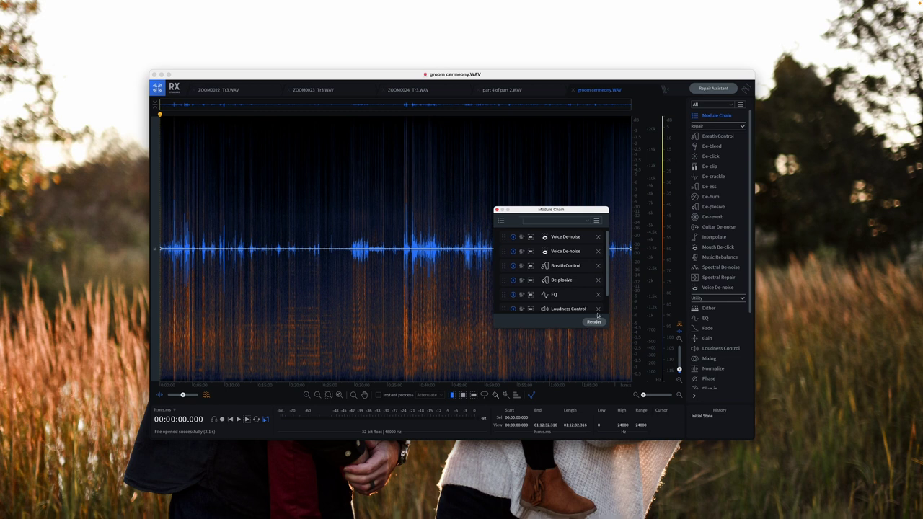
{"action": "left_click", "coordinate": [594, 323]}
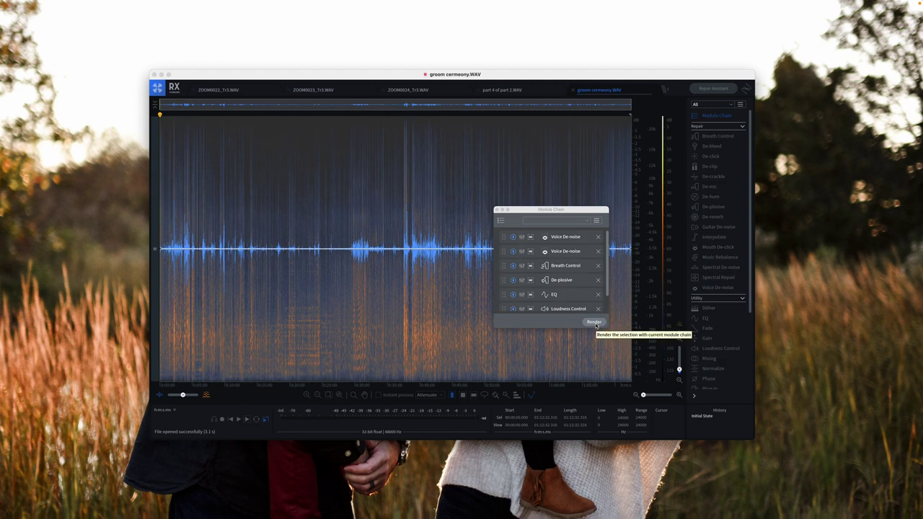